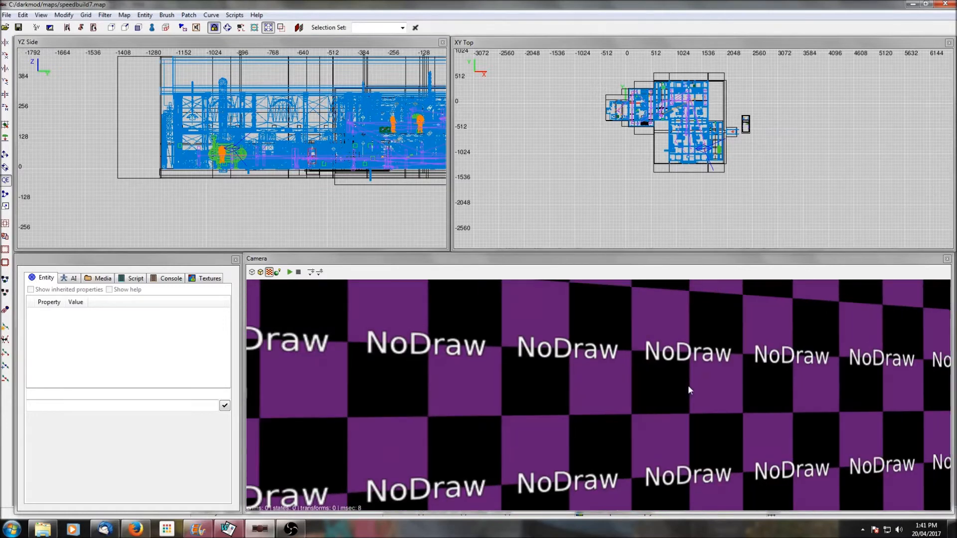
Step: Hide the door in the metal door frame beside the stacked bales, where the guard stands
key(d)
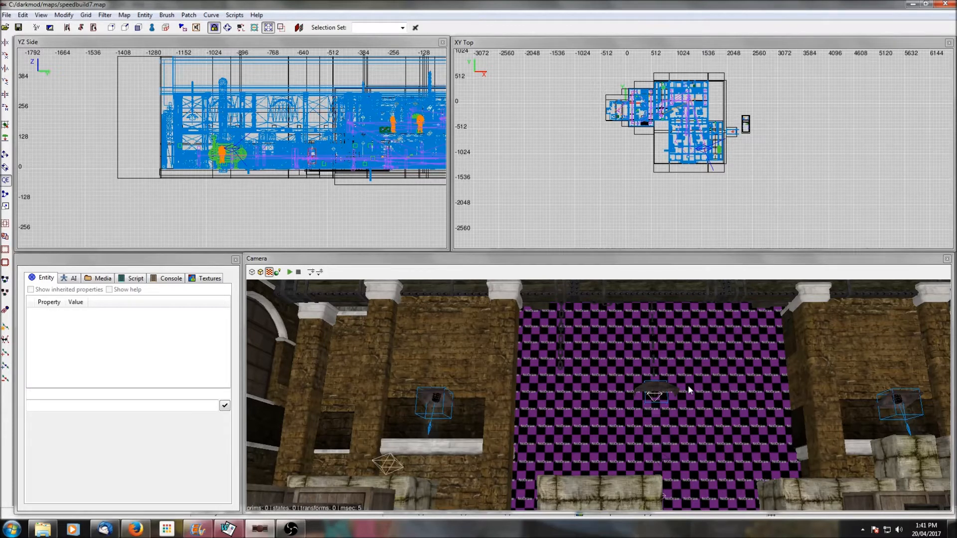
scroll(688, 389, up, 3)
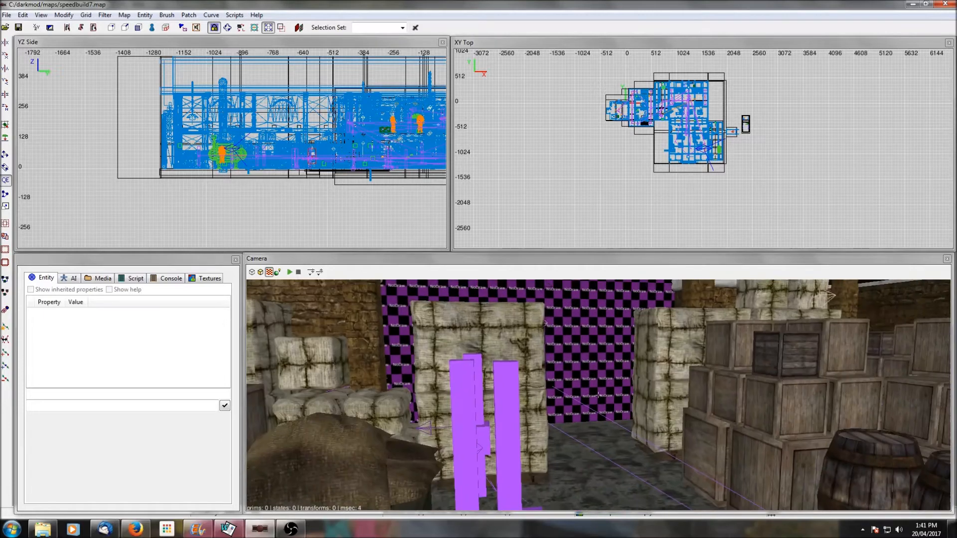
right_click(689, 389)
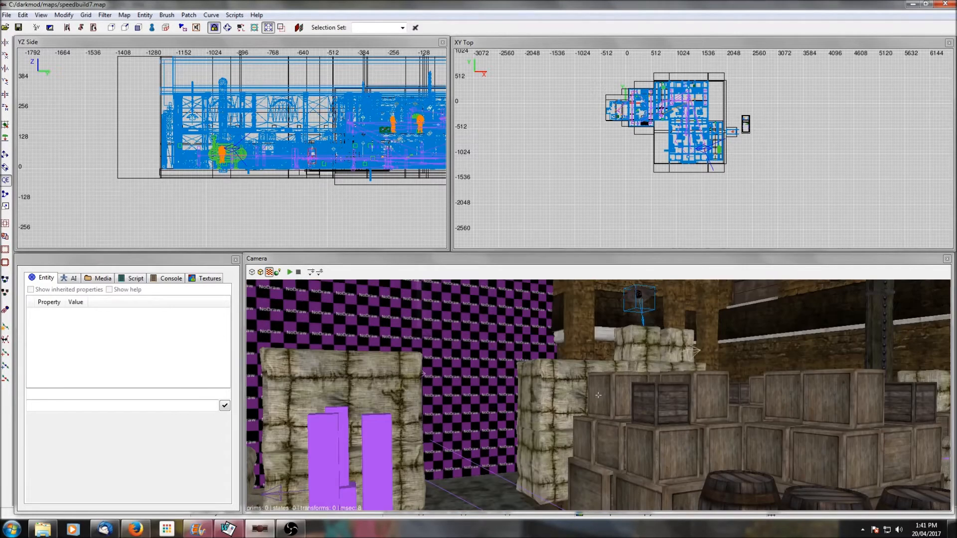
scroll(598, 395, up, 5)
scroll(598, 394, up, 2)
scroll(688, 384, up, 4)
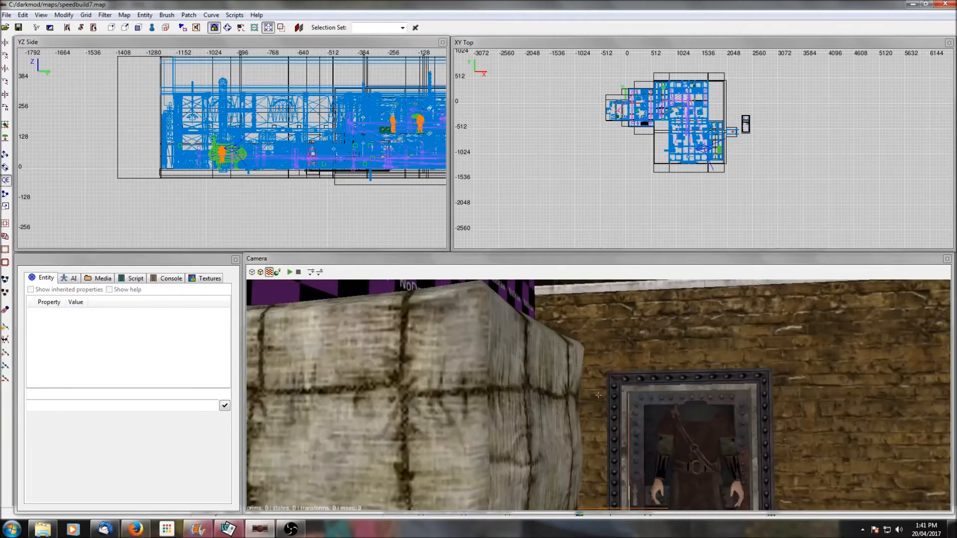
scroll(689, 386, down, 3)
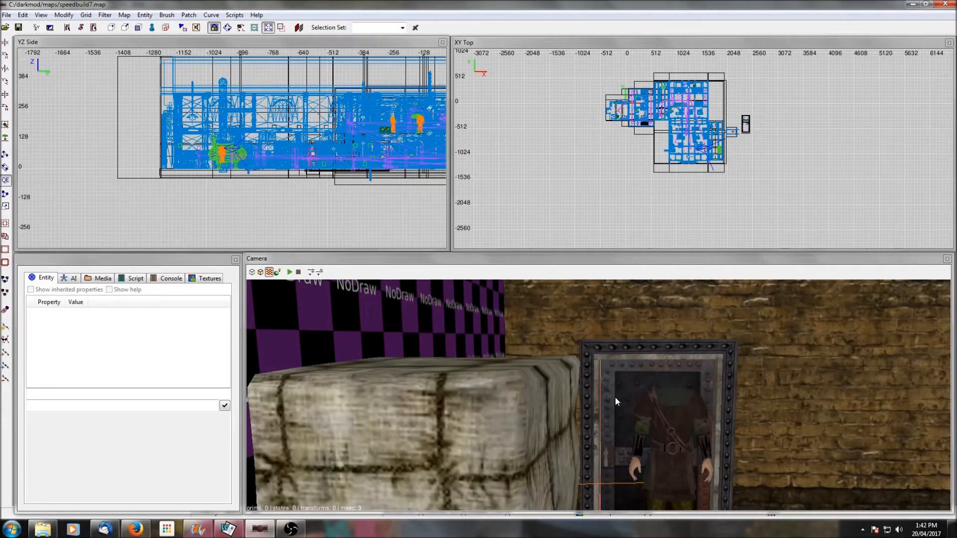
shift+click(616, 397)
key(h)
right_click(615, 398)
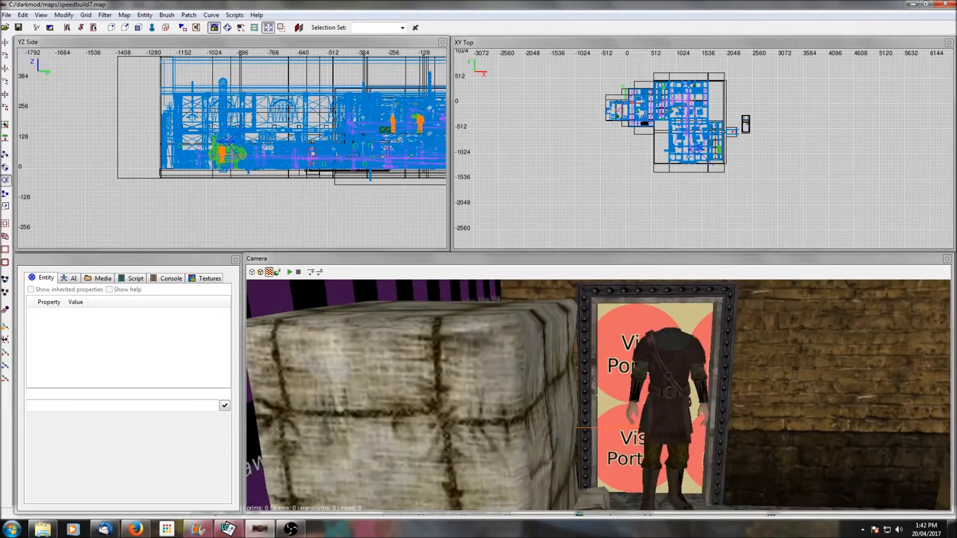
Step: Select the visportal in the doorway, locate it in the top view, and clear the selection
shift+click(620, 376)
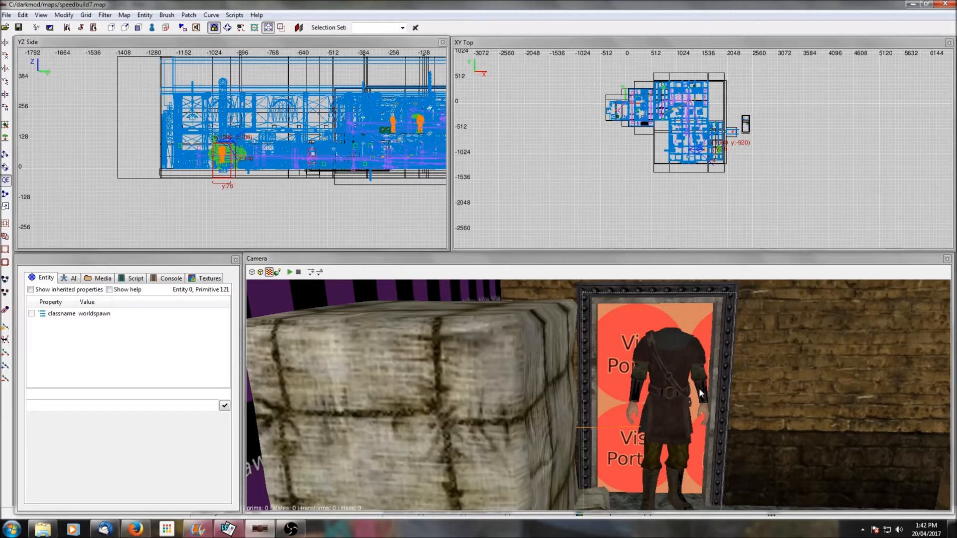
scroll(718, 175, up, 4)
scroll(719, 174, up, 3)
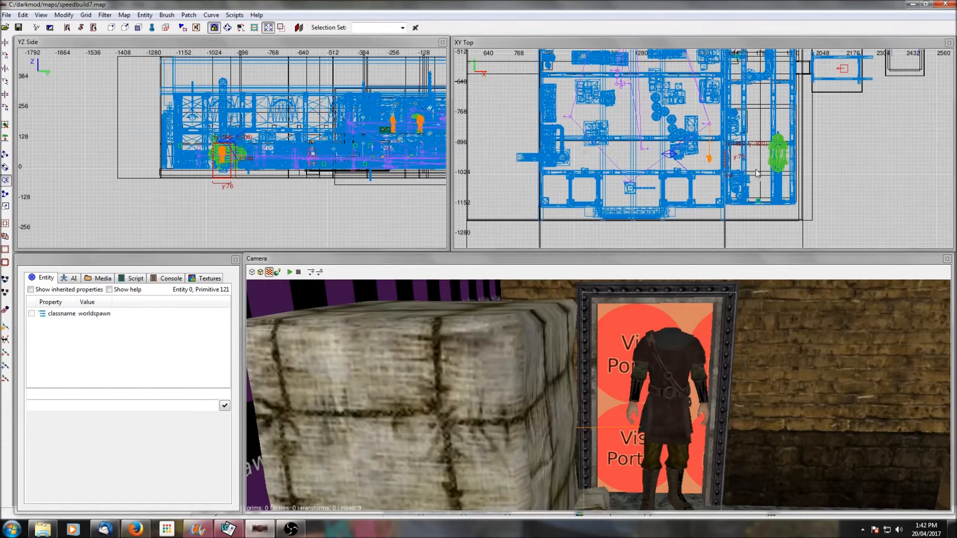
key(Escape)
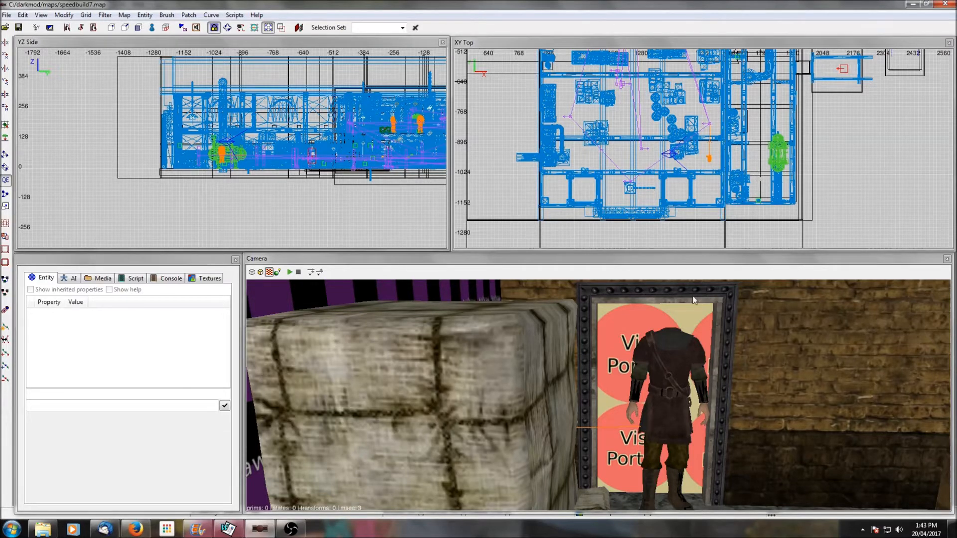
Step: Filter out all entities, leaving only the worldspawn geometry displayed
scroll(708, 147, down, 7)
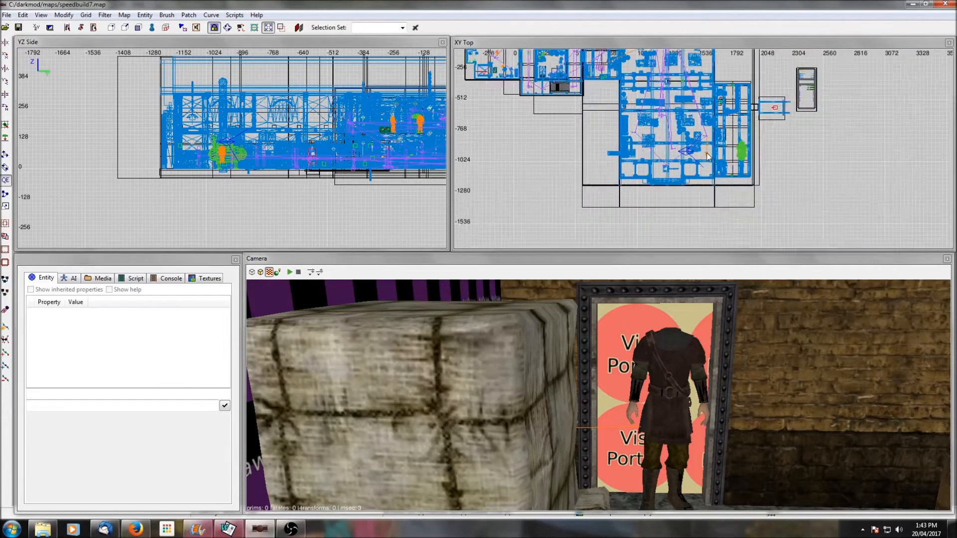
click(104, 15)
click(67, 29)
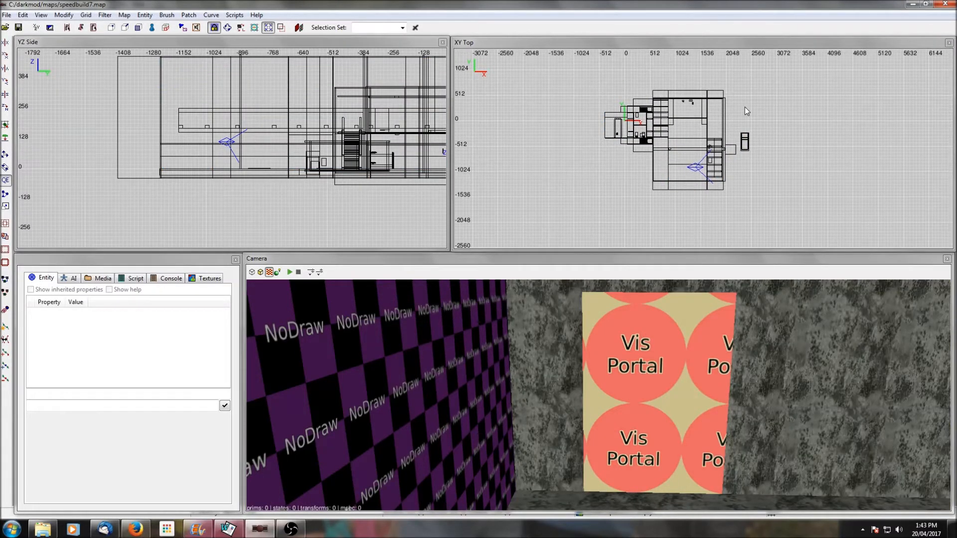
Step: Inspect the open wooden crates in the map's northern room, checking how the crate beside the NoDraw block is grouped
scroll(748, 114, up, 3)
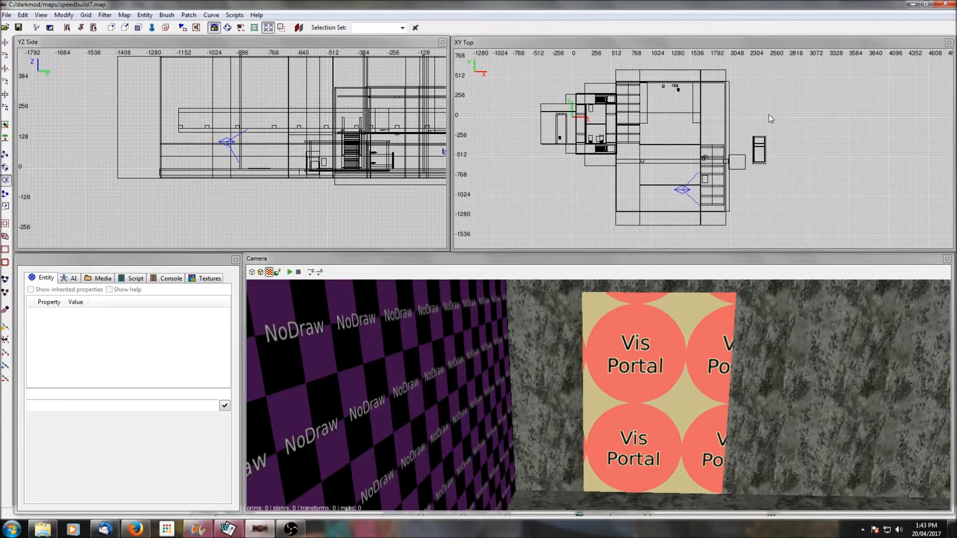
scroll(774, 131, down, 2)
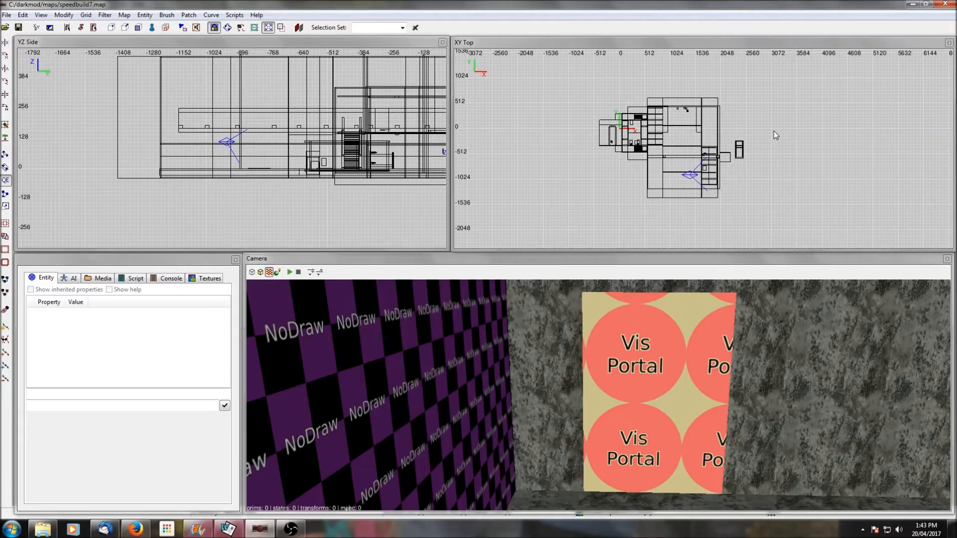
scroll(773, 131, up, 2)
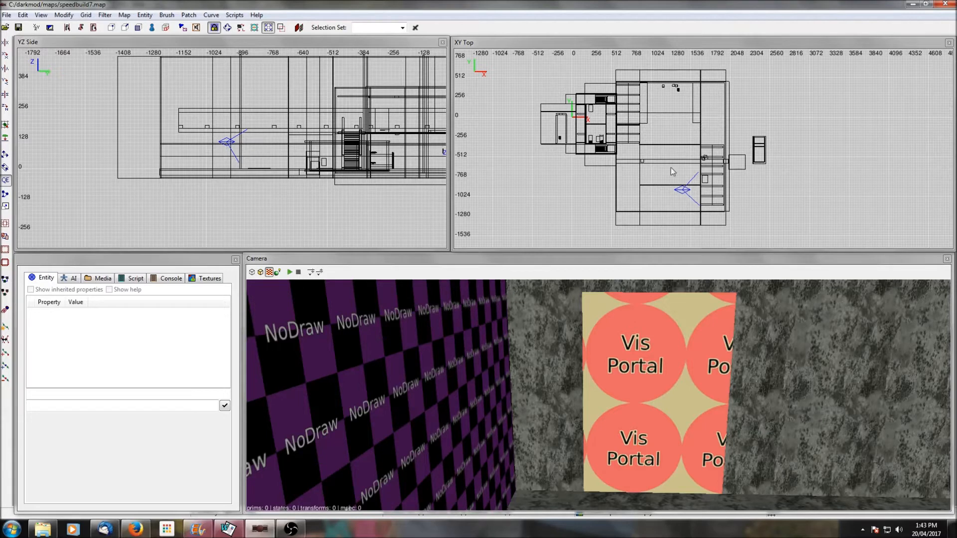
middle_click(672, 105)
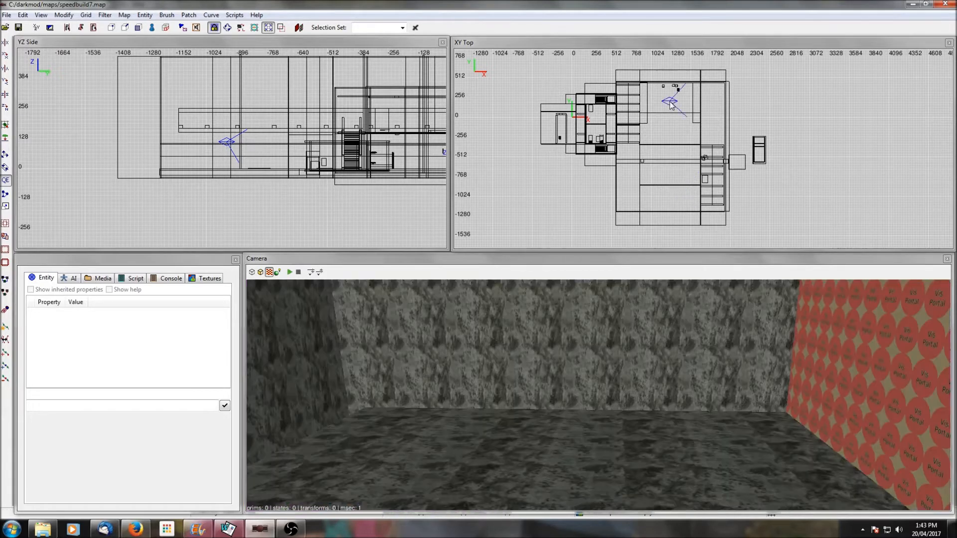
right_drag(624, 397, 608, 396)
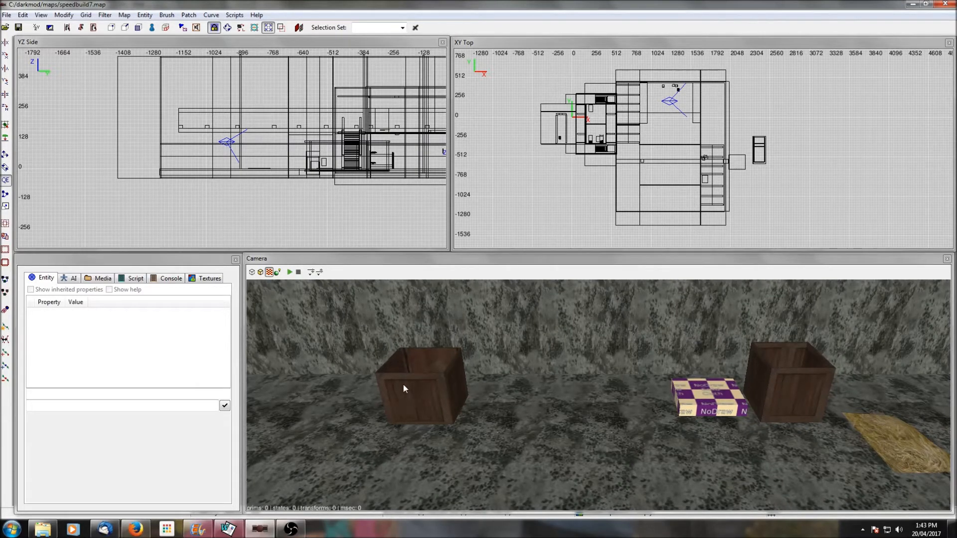
right_drag(403, 384, 796, 386)
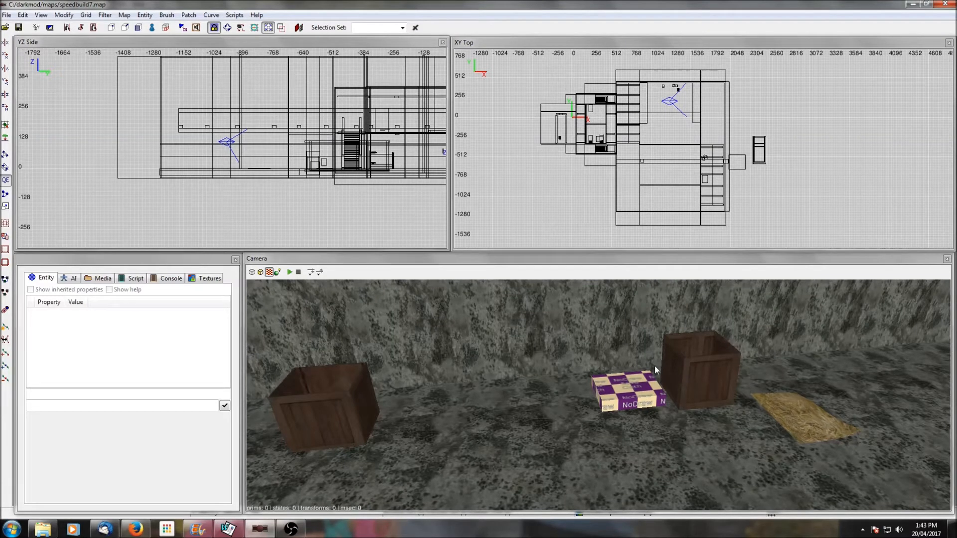
shift+click(699, 381)
shift+click(729, 349)
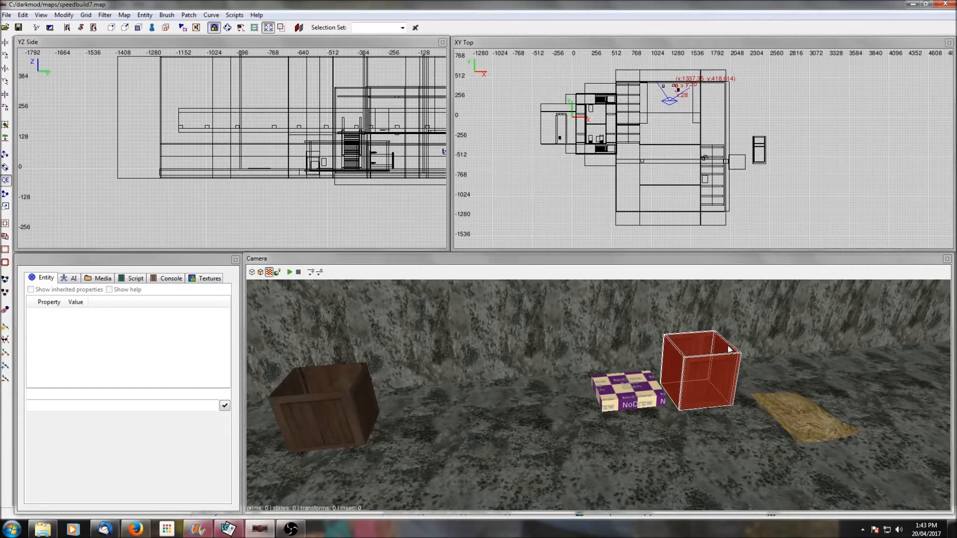
shift+click(686, 377)
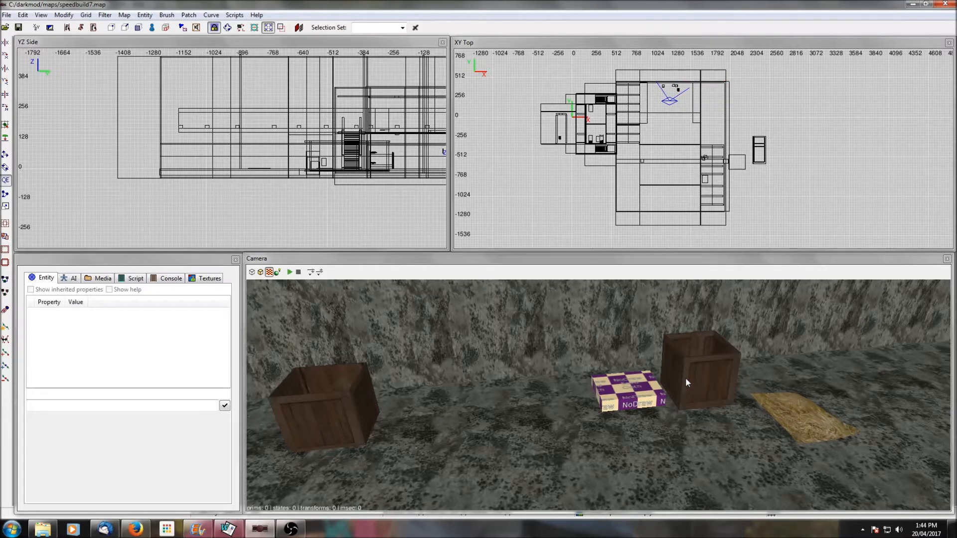
Step: Select all displayed map geometry in the top view, ungroup it, and clear the selection
scroll(592, 72, down, 2)
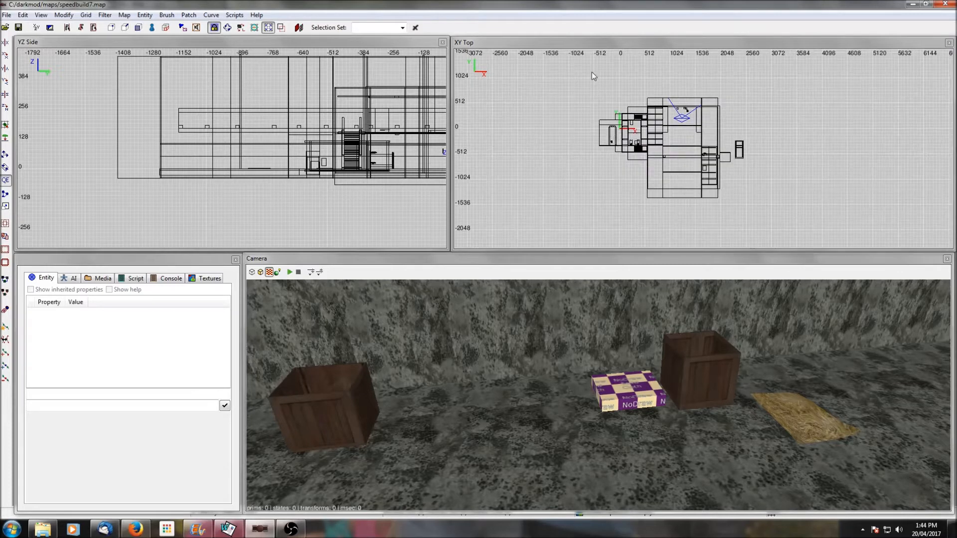
shift+drag(589, 84, 771, 211)
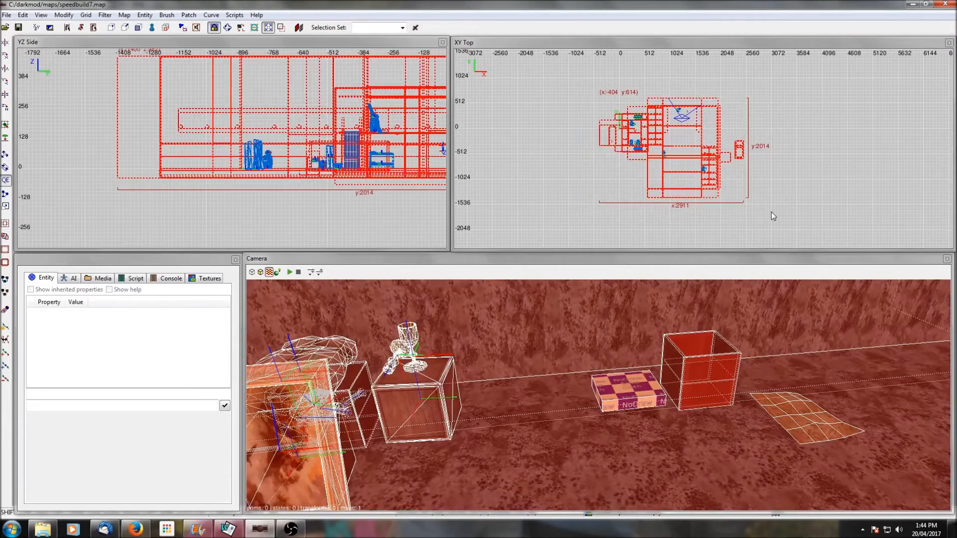
right_click(565, 169)
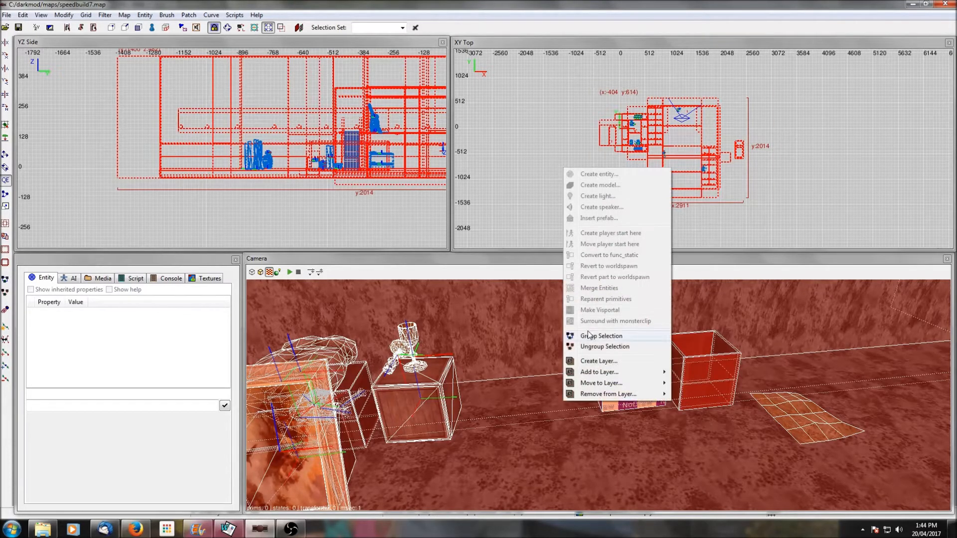
click(601, 346)
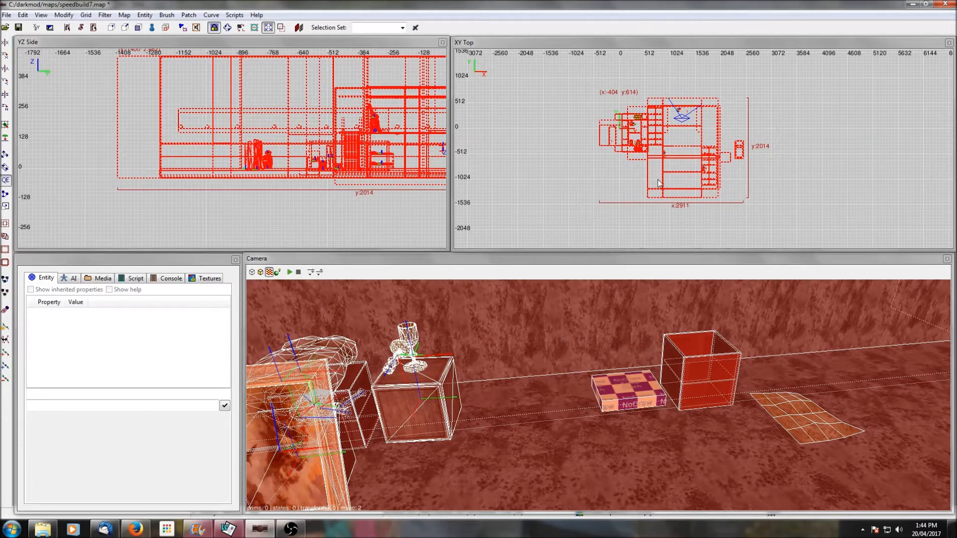
key(Escape)
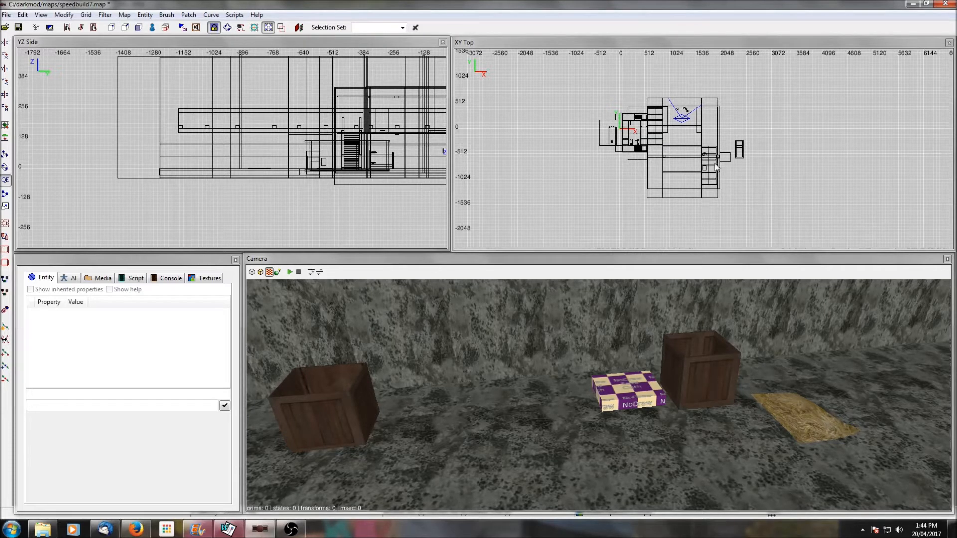
Step: Select all the world geometry in the top view and copy it
shift+drag(586, 81, 770, 204)
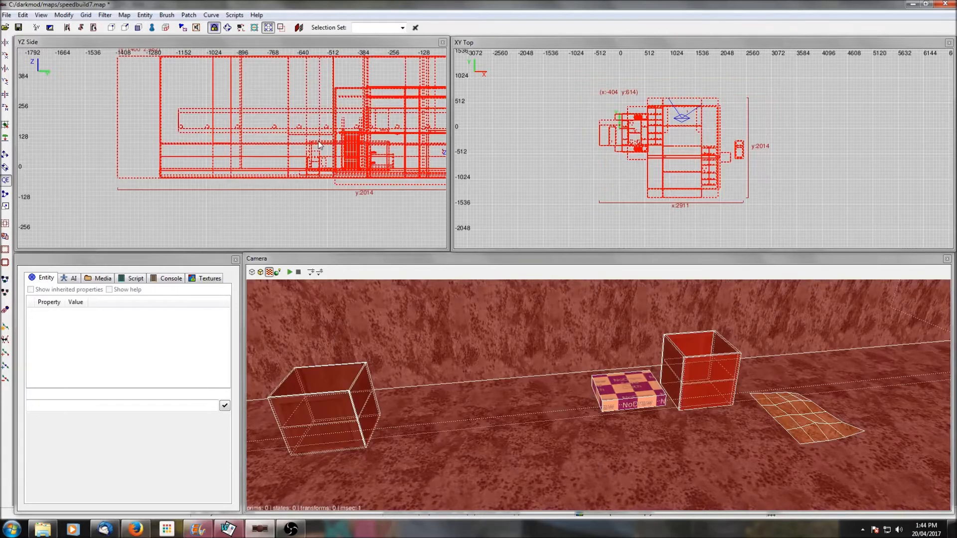
click(23, 15)
click(23, 53)
Step: Start a new blank map, paste the copied geometry into it, and clear the selection
click(6, 15)
click(20, 27)
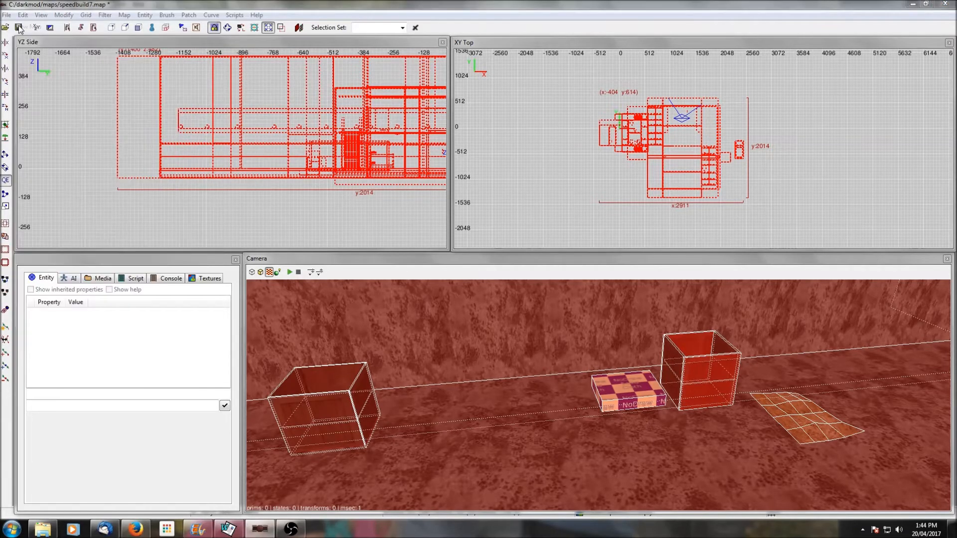
click(478, 274)
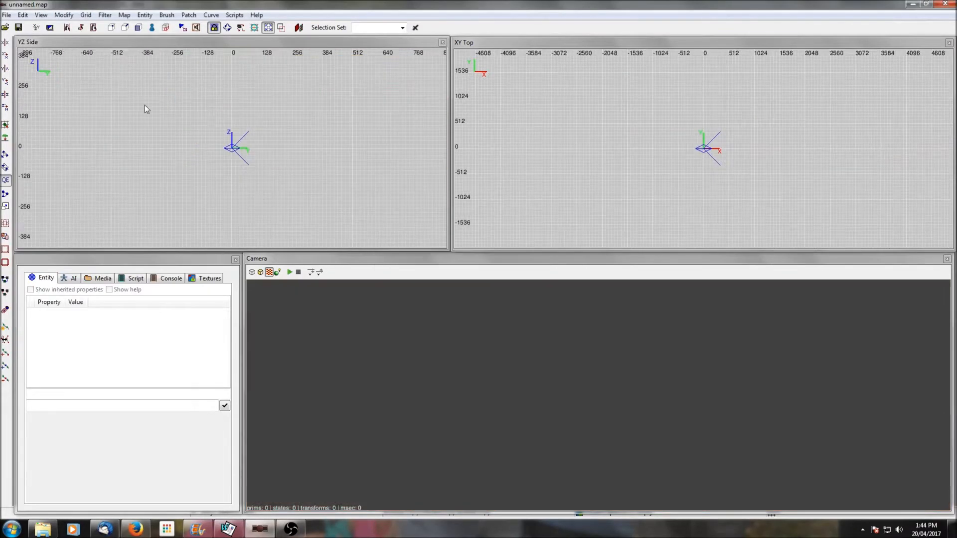
click(22, 15)
click(23, 65)
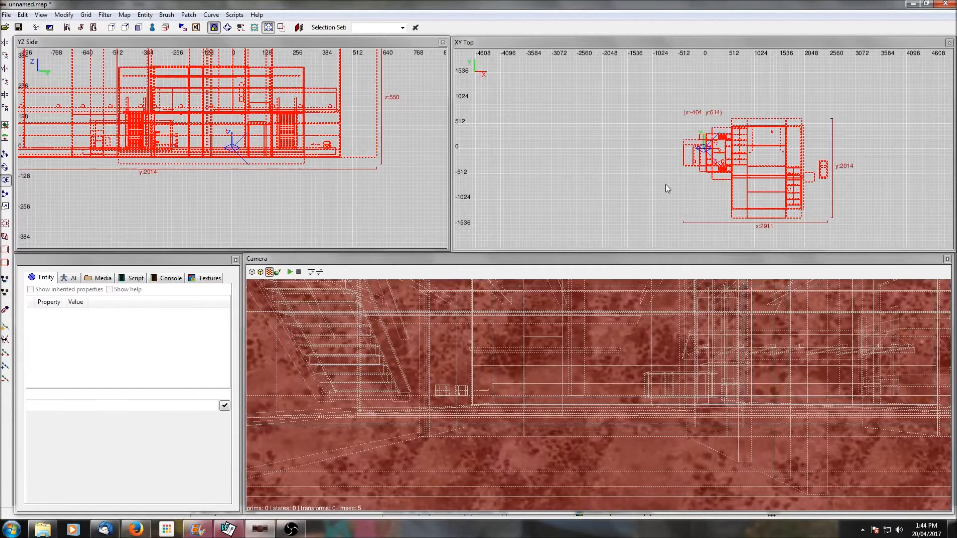
key(Escape)
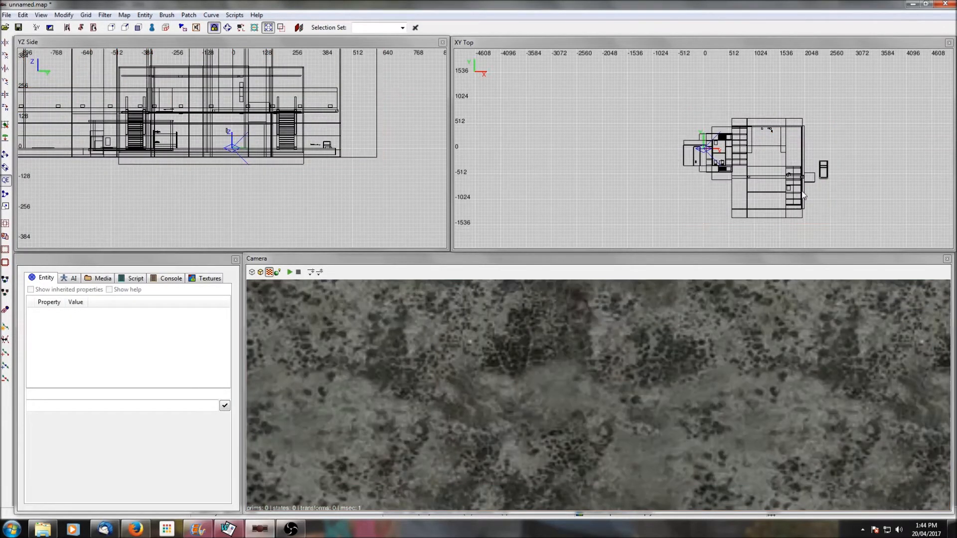
Step: Create a player start in the small room at the map's east end and lower it to origin 2132 -586 18
scroll(801, 190, up, 2)
scroll(801, 191, up, 1)
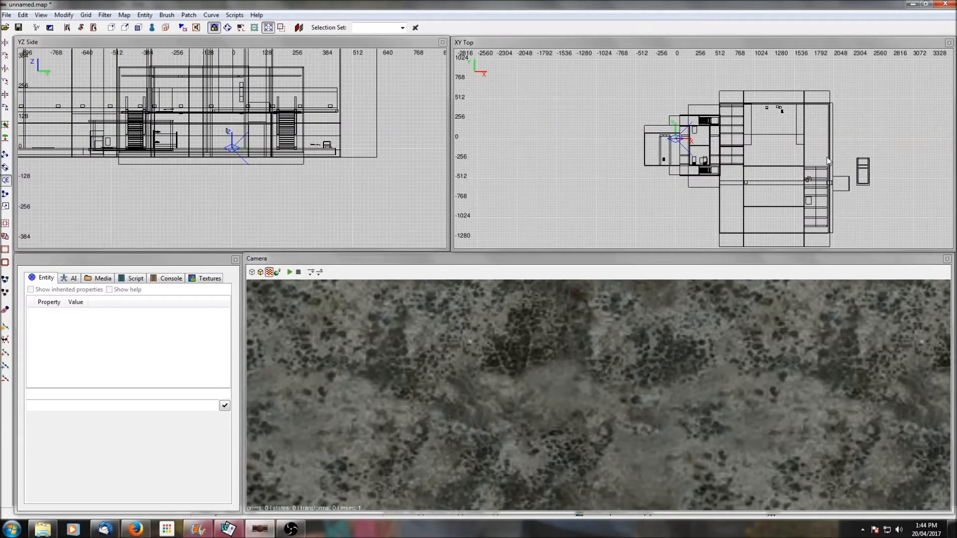
right_drag(880, 197, 699, 203)
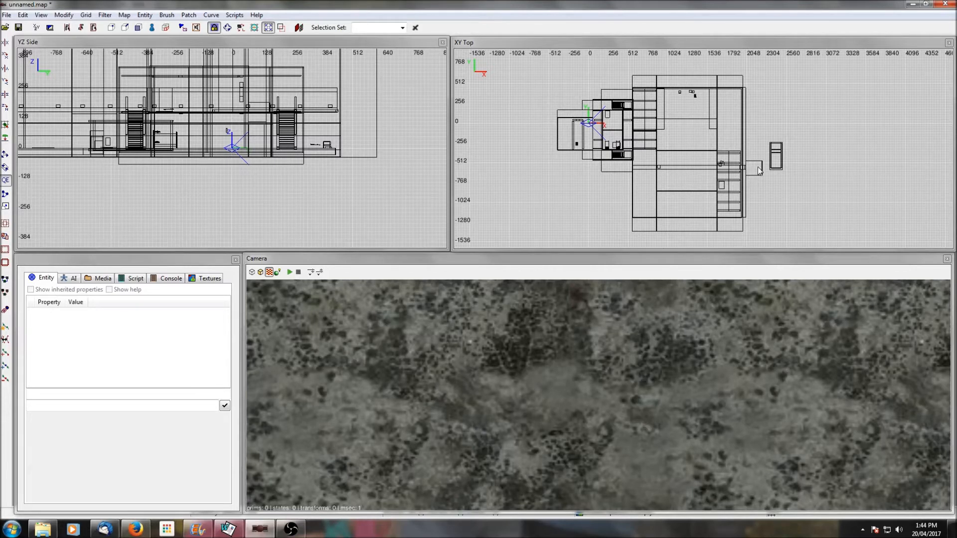
right_click(754, 169)
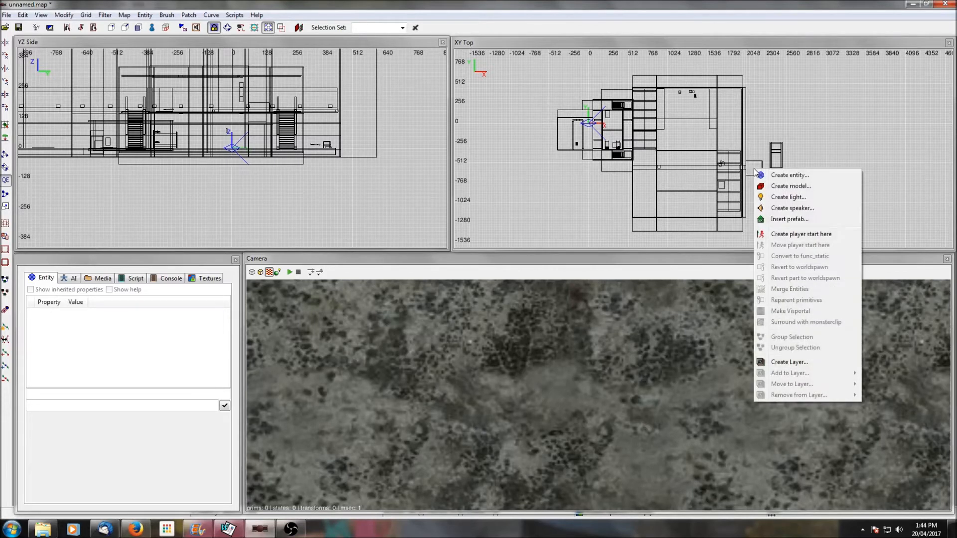
click(793, 235)
drag(97, 88, 97, 134)
scroll(654, 151, up, 2)
scroll(654, 151, down, 1)
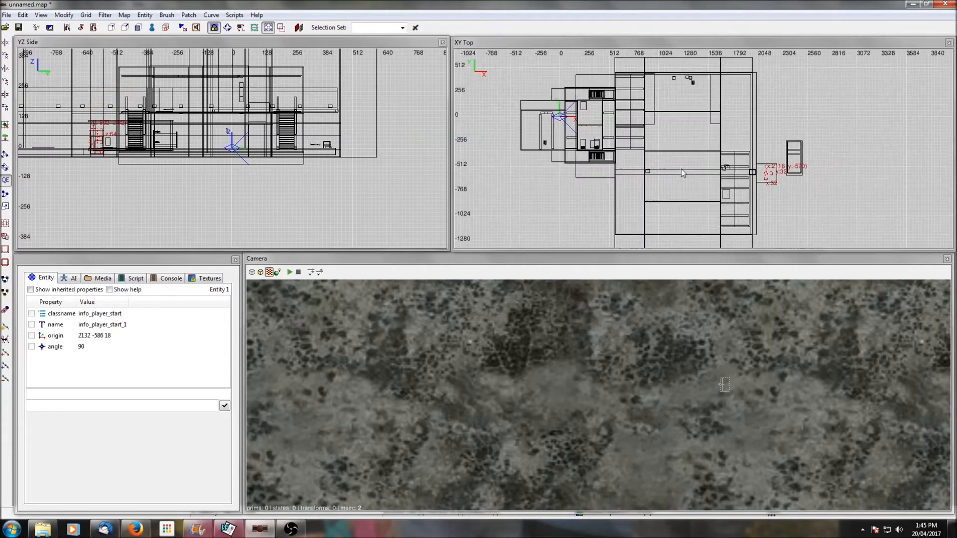
key(Escape)
Step: Shorten the stone roof brush over the map's west-end room to 410 units along X by pulling in its west edge
right_drag(647, 177, 632, 175)
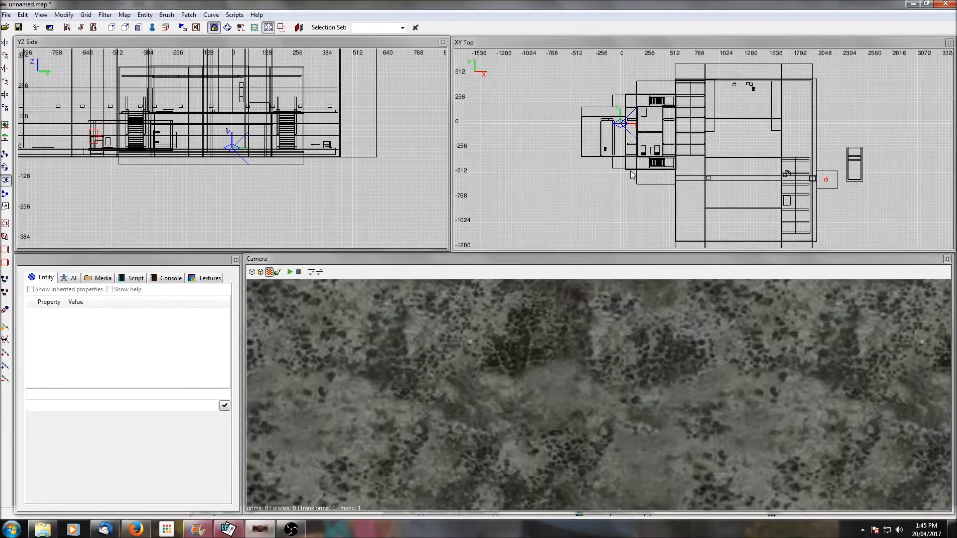
ctrl+middle_click(597, 132)
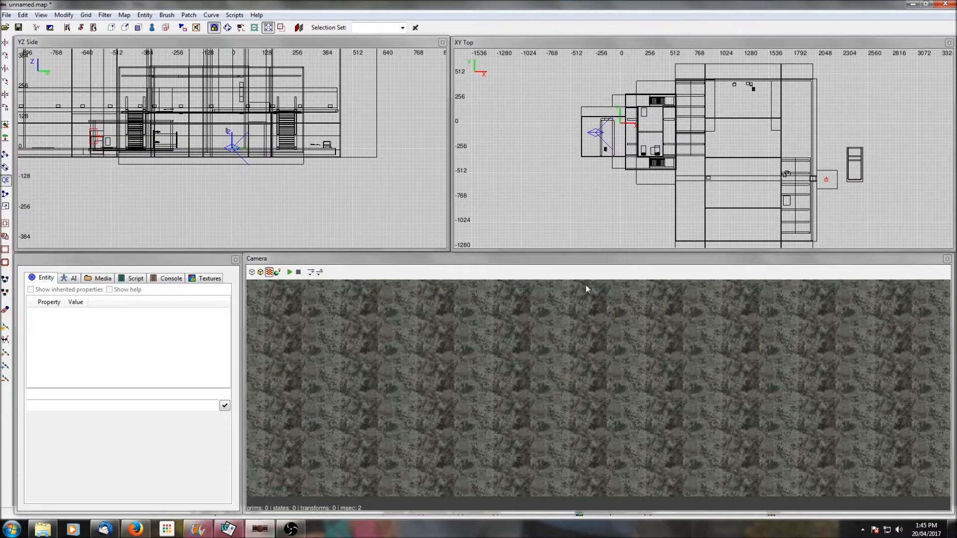
right_click(597, 332)
right_click(598, 395)
shift+click(538, 430)
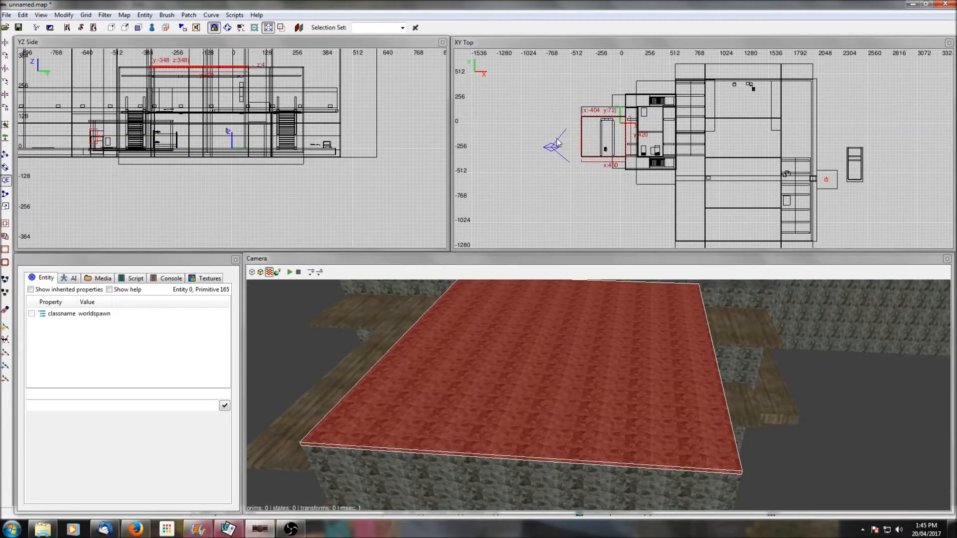
scroll(557, 141, up, 5)
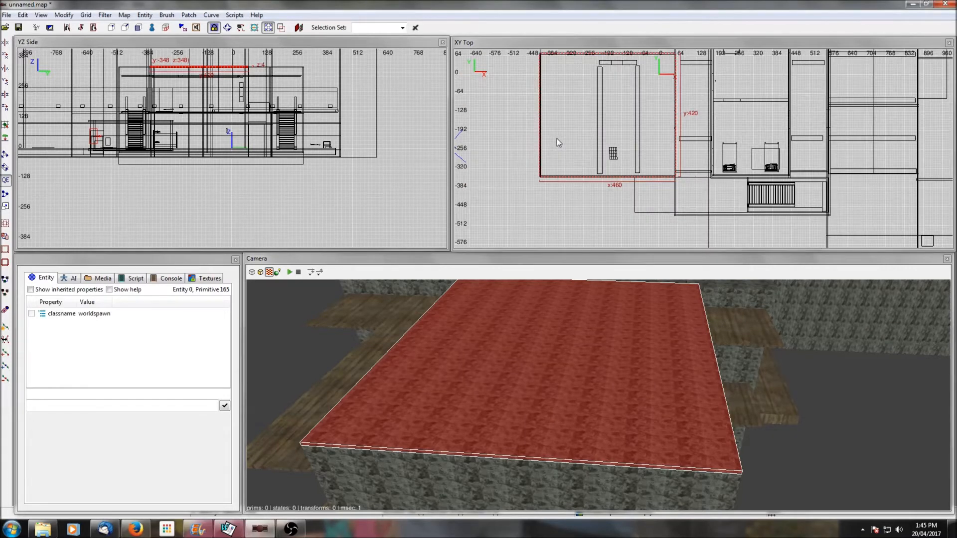
drag(506, 133, 521, 134)
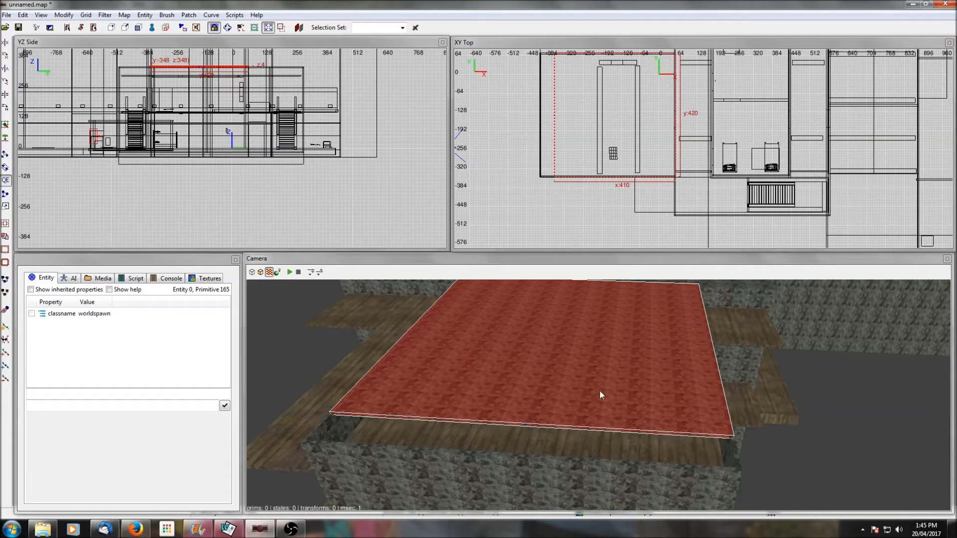
key(Escape)
Step: Pull in the west edge of the wooden ceiling brush beneath the roof to leave the west-end room open
shift+click(560, 444)
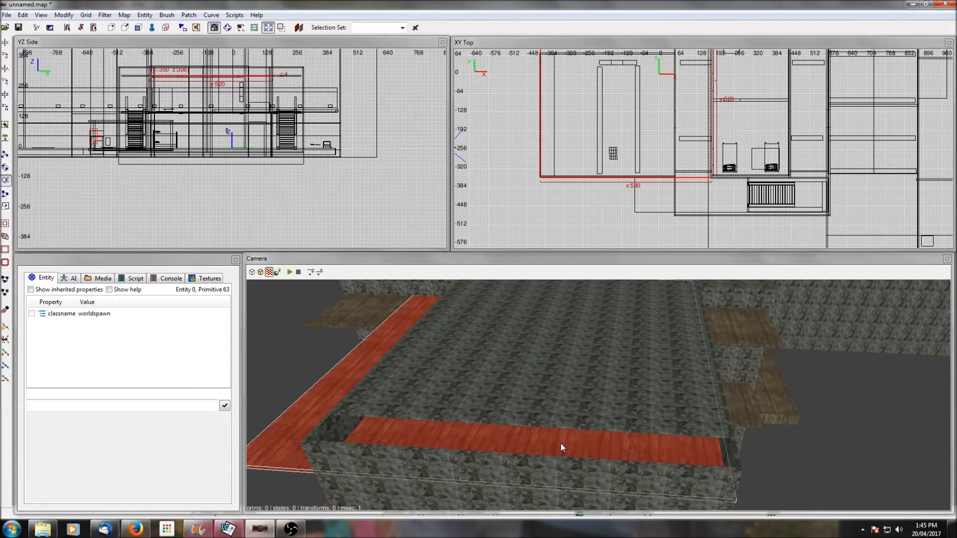
drag(527, 150, 537, 151)
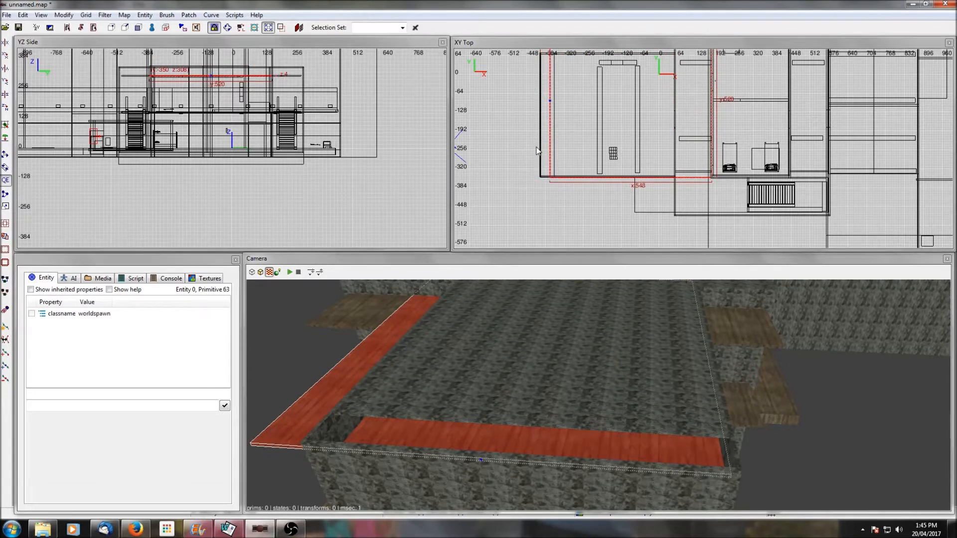
key(Escape)
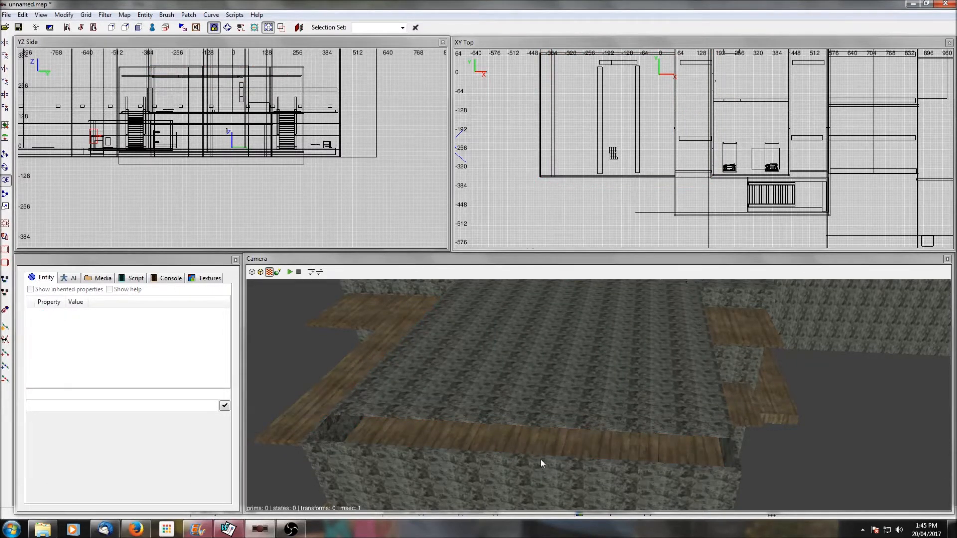
Step: Save the new map as visportal in the maps folder, replacing the existing file
scroll(540, 464, down, 1)
scroll(615, 182, down, 4)
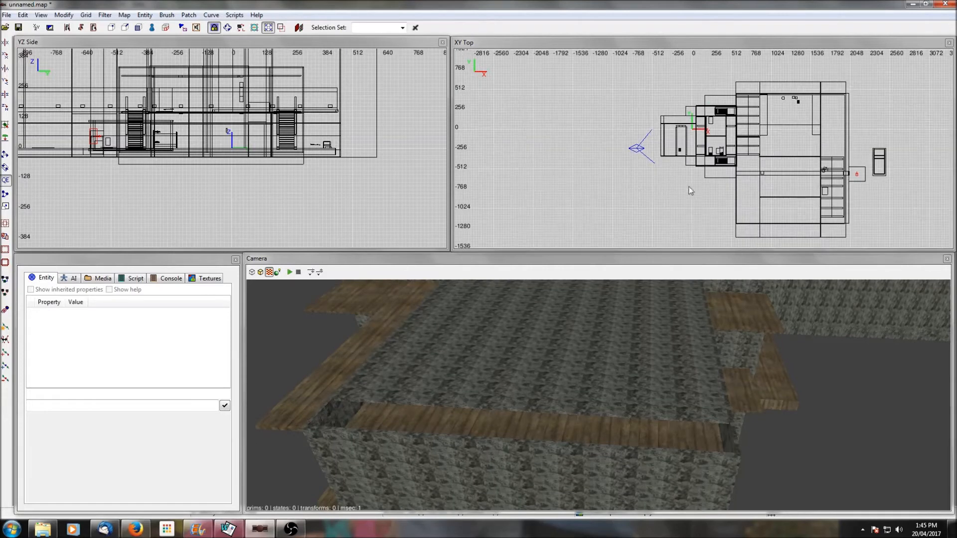
right_drag(691, 191, 641, 171)
click(7, 15)
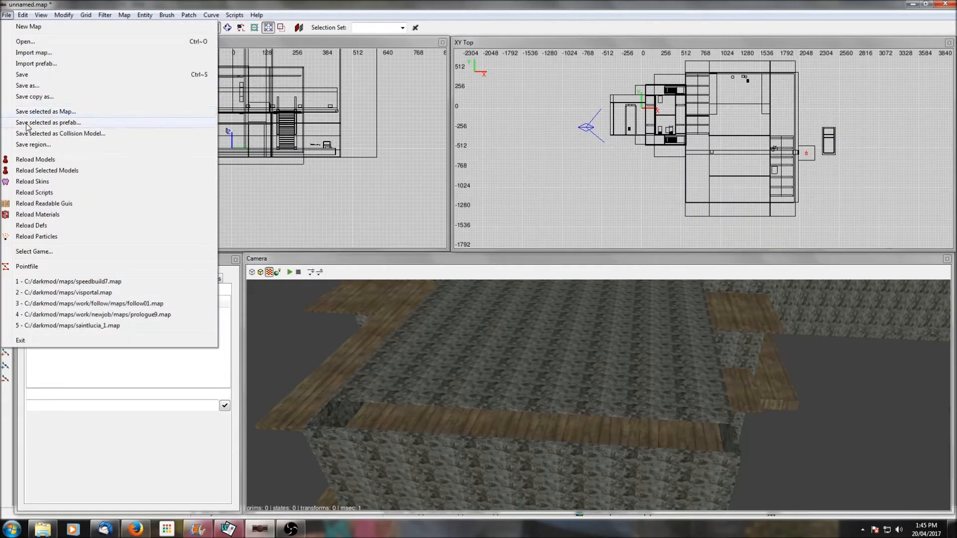
click(23, 88)
text(visportal)
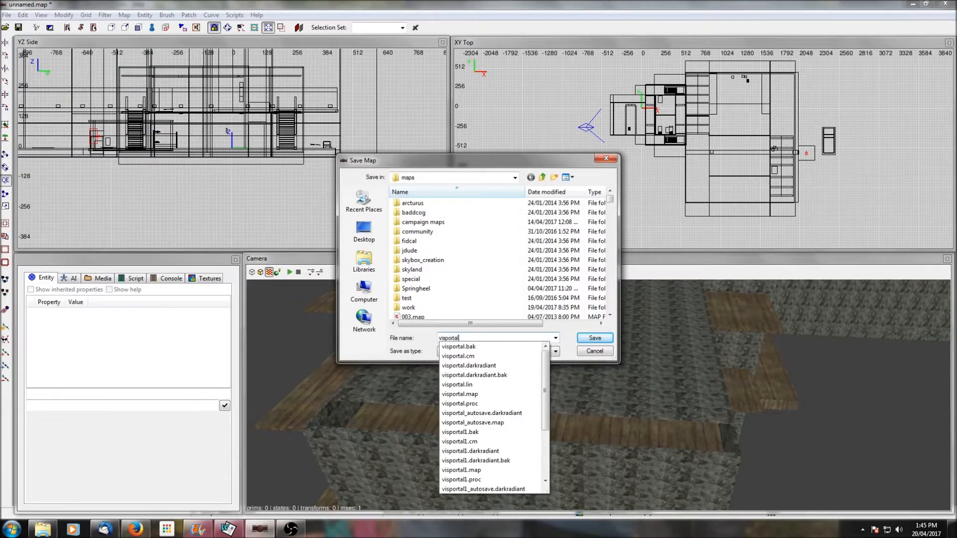
key(Return)
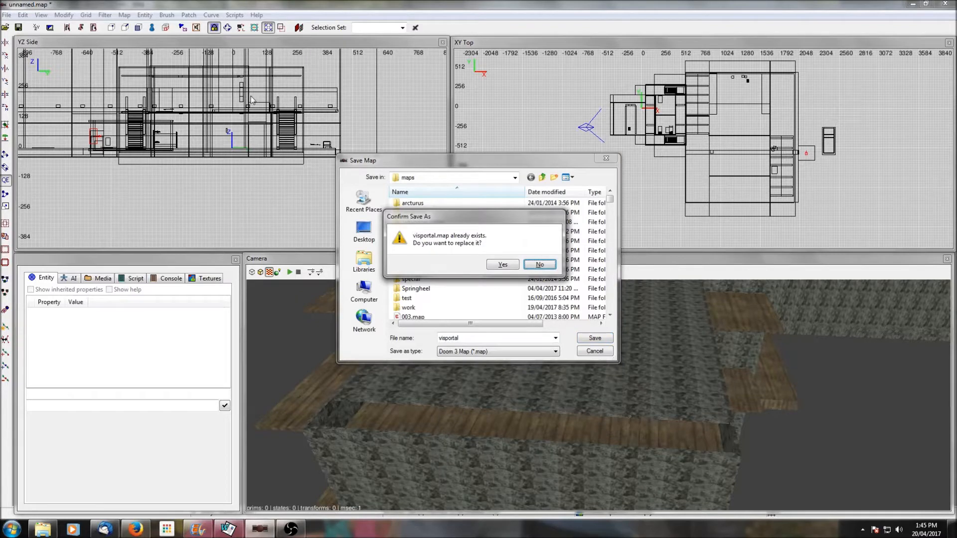
click(502, 265)
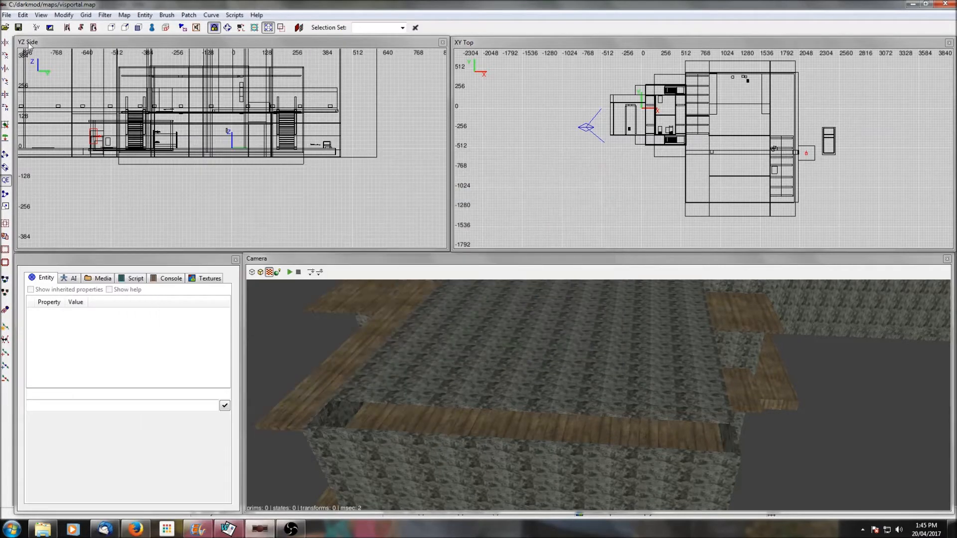
Step: Launch The Dark Mod, compile the map from the console with "dmap visportal", and exit the game
key(super)
click(34, 185)
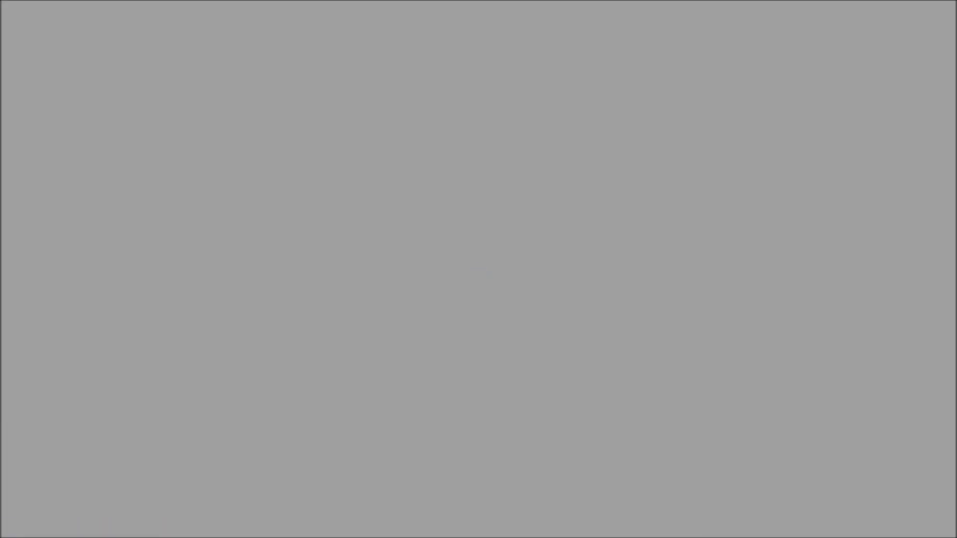
key(ctrl+alt+grave)
text(dmap visportal)
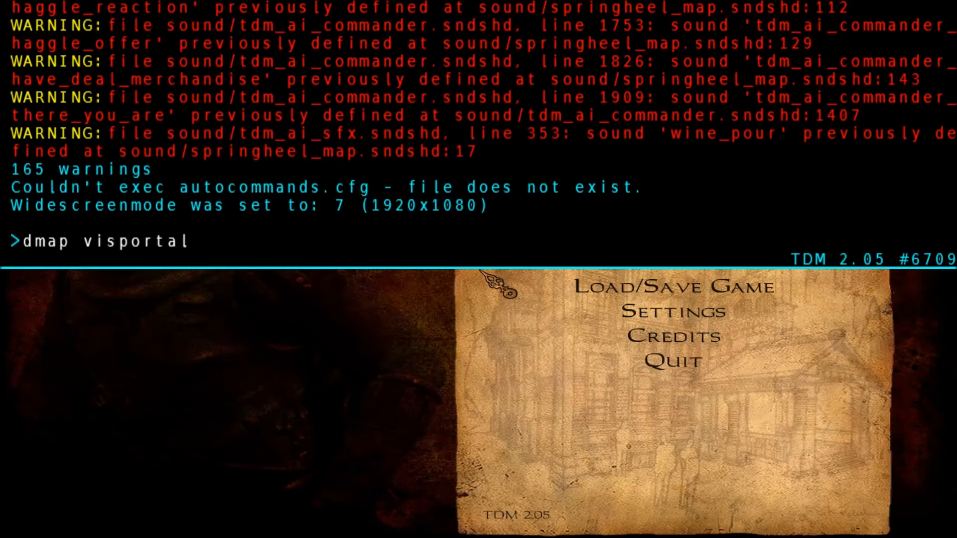
key(Return)
text(exit)
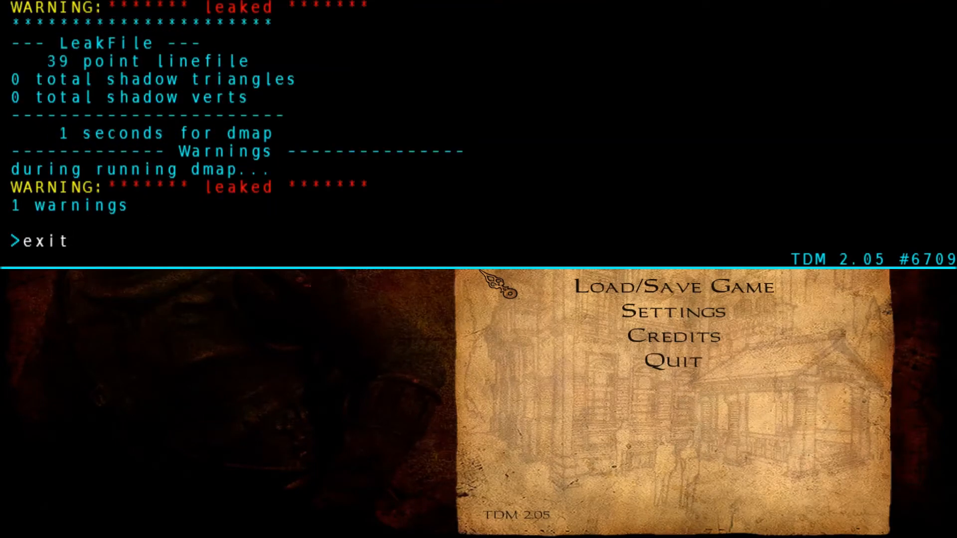
key(Return)
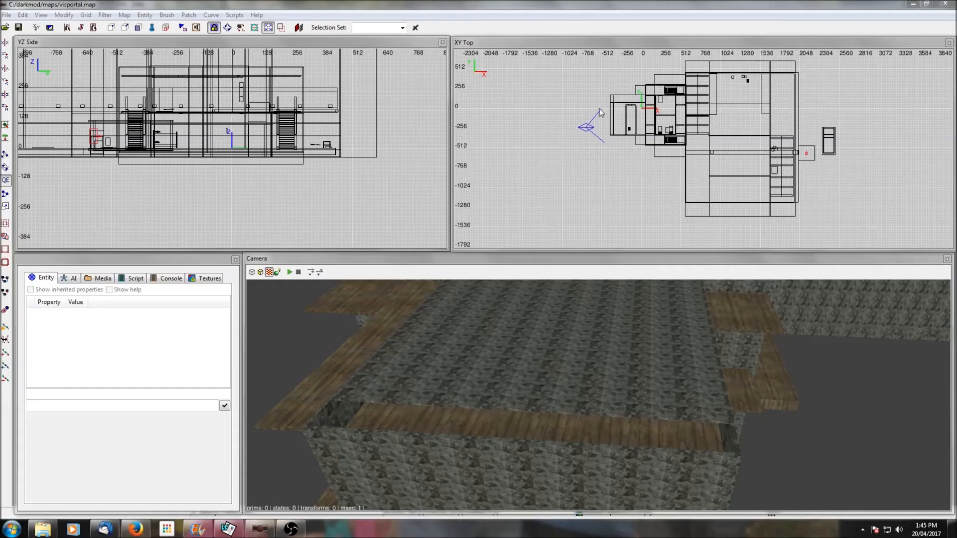
Step: Show the map's pointfile and follow the leak line from the player start to the room's visportal opening
click(7, 16)
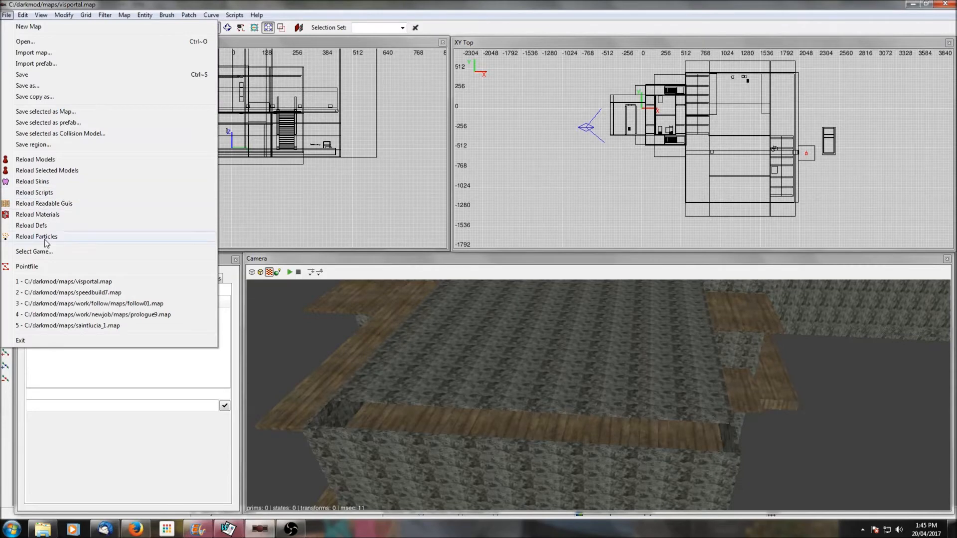
click(27, 267)
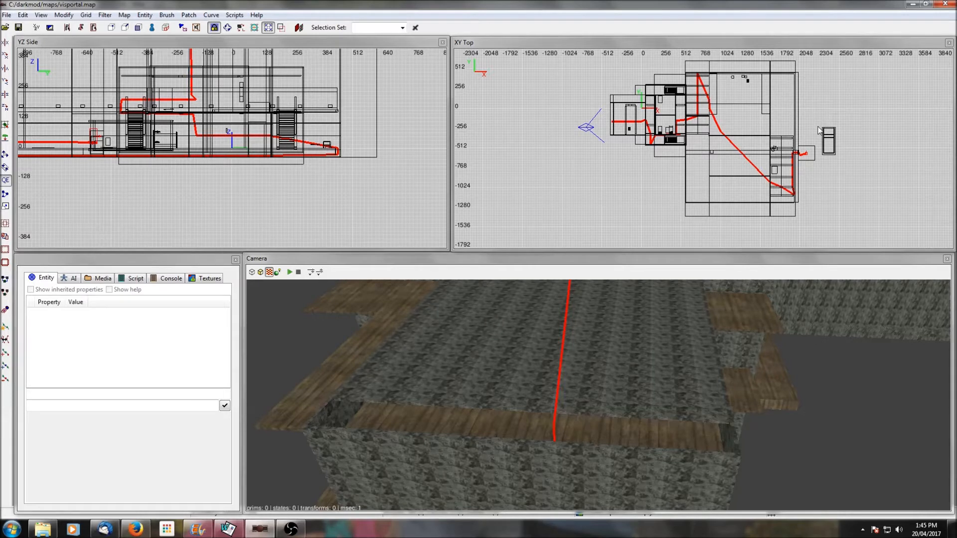
scroll(837, 169, up, 8)
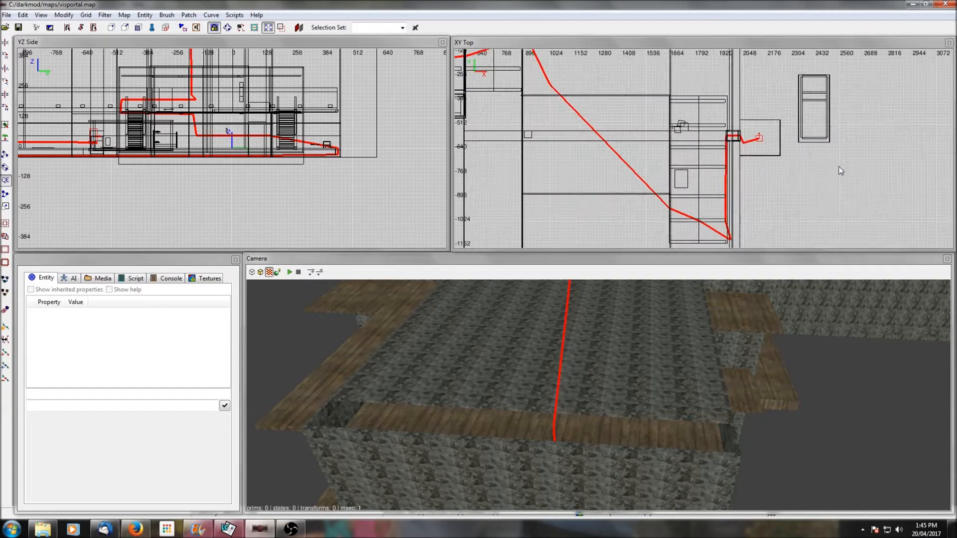
middle_click(767, 145)
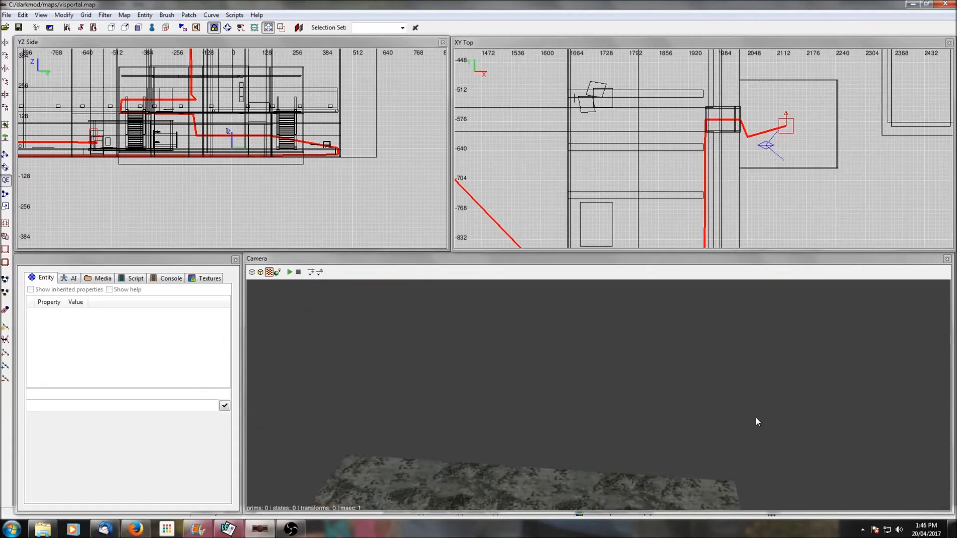
right_click(756, 417)
right_click(755, 417)
scroll(756, 418, up, 7)
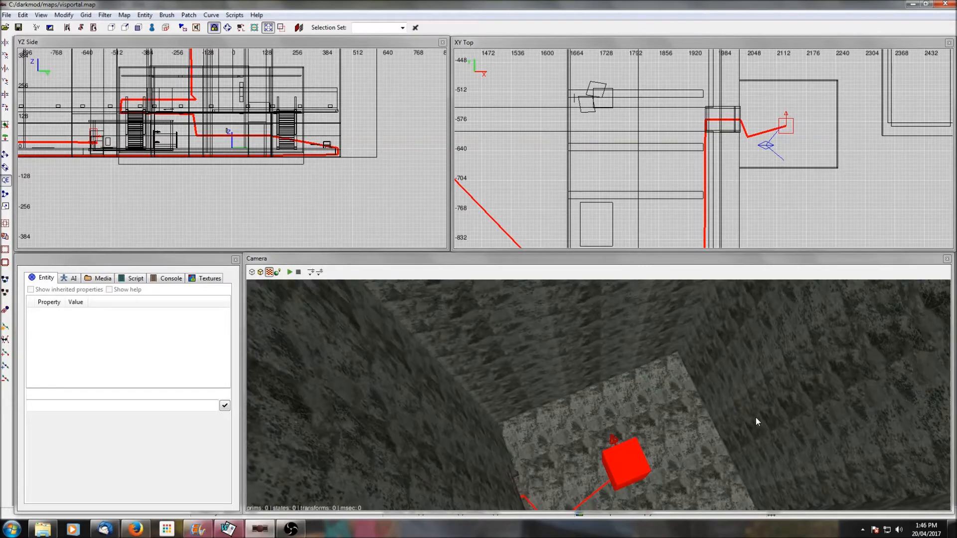
scroll(756, 417, up, 8)
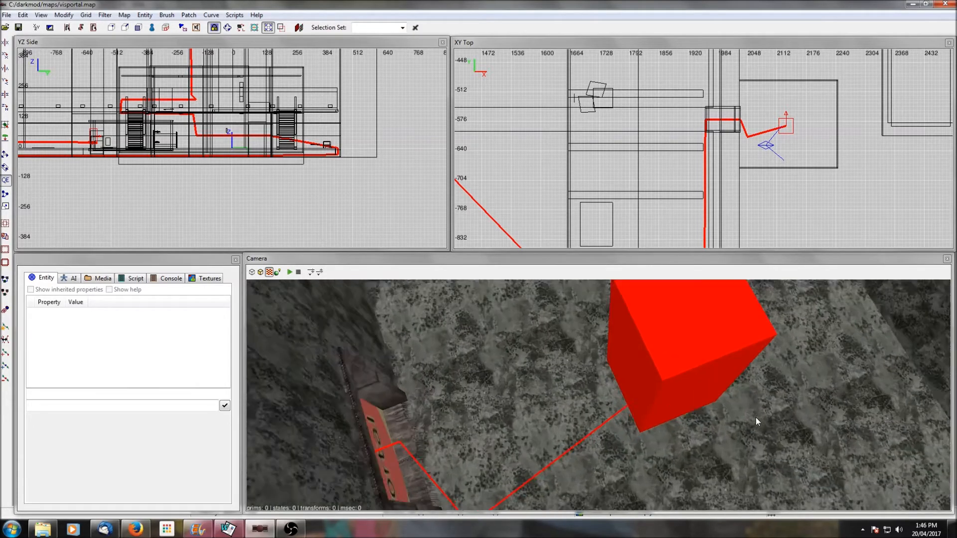
right_click(756, 418)
right_click(756, 417)
scroll(756, 417, up, 8)
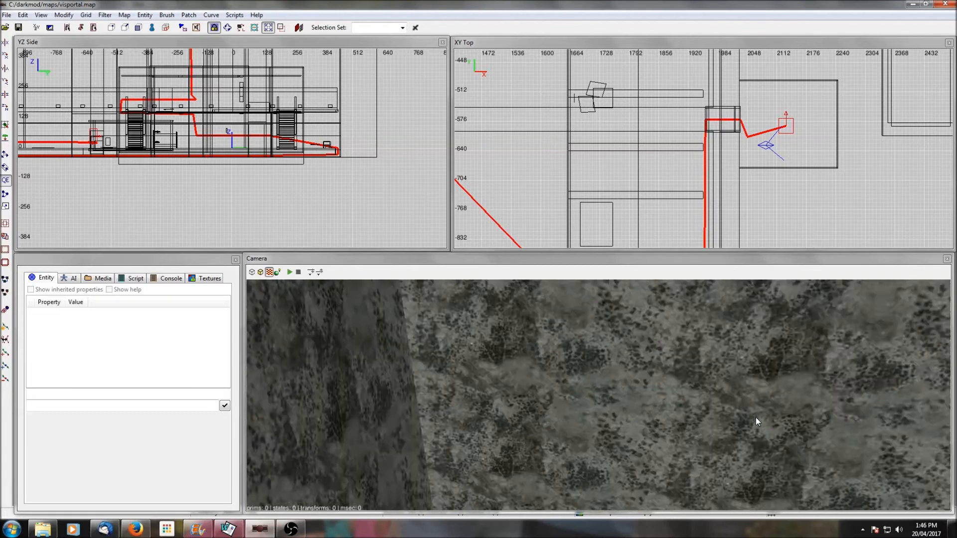
scroll(756, 417, up, 8)
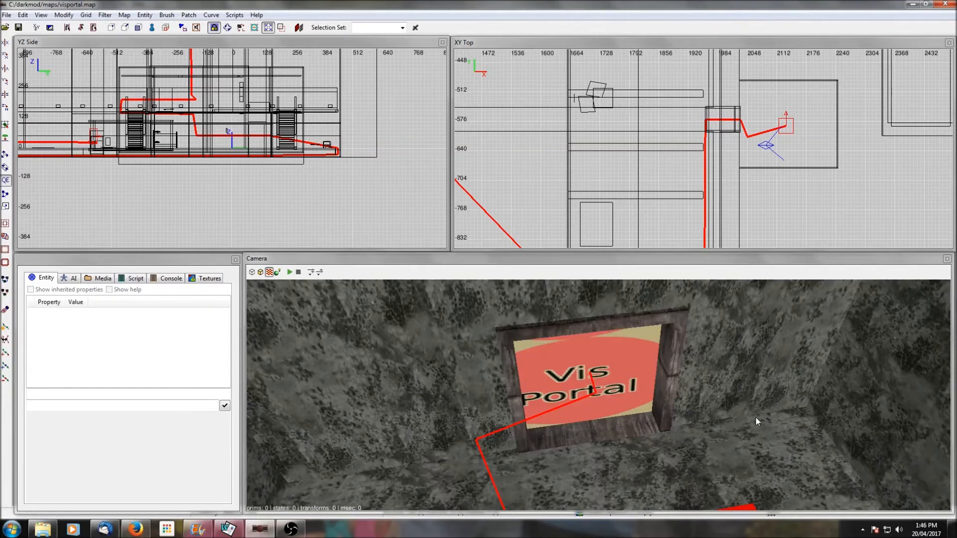
Step: Retexture the visportal brush in the player start room's opening with the blue patterned cloth_em...yan_dark material and save the map
shift+click(611, 380)
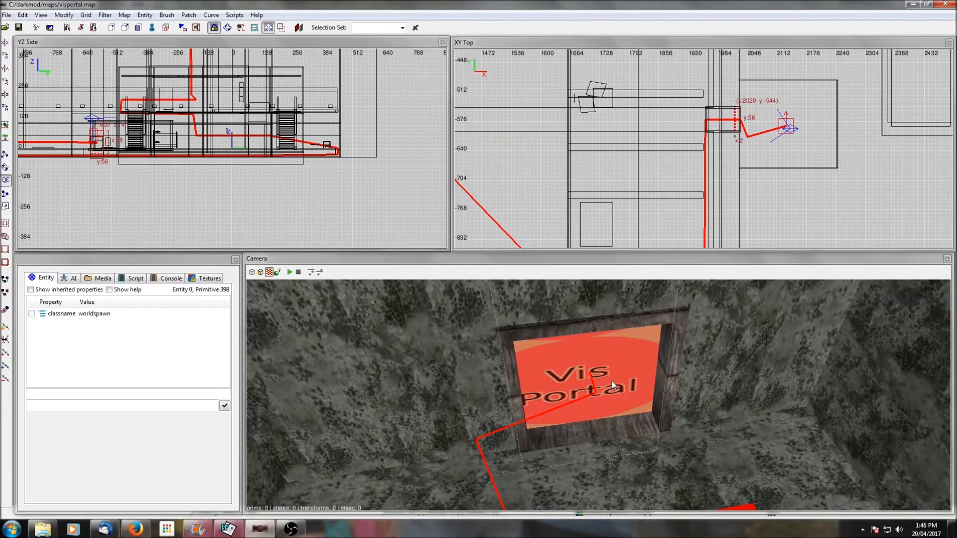
click(208, 278)
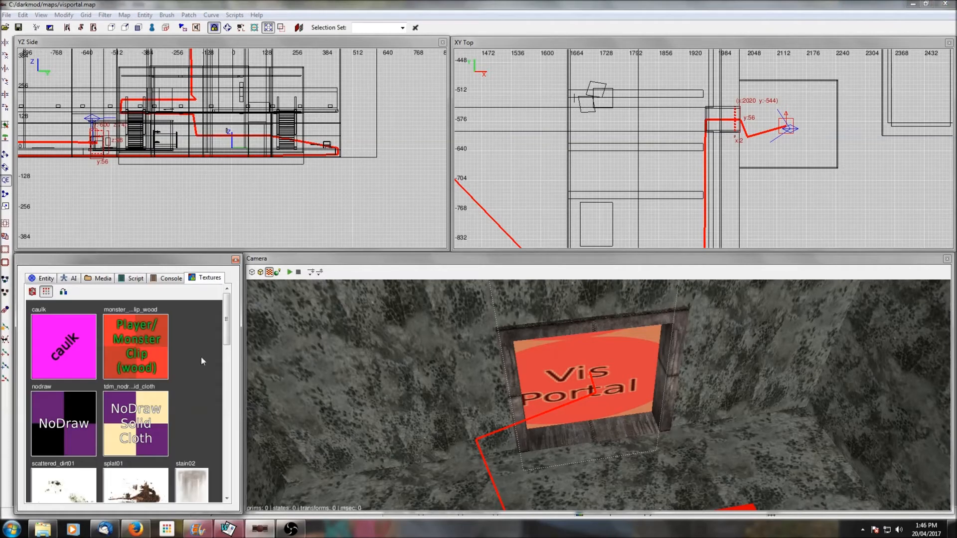
scroll(202, 359, down, 5)
click(148, 369)
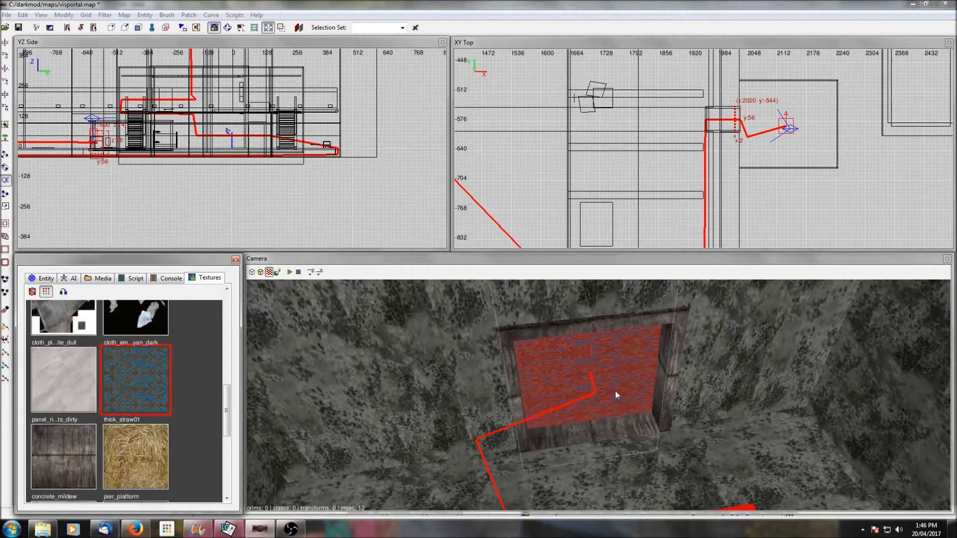
key(Escape)
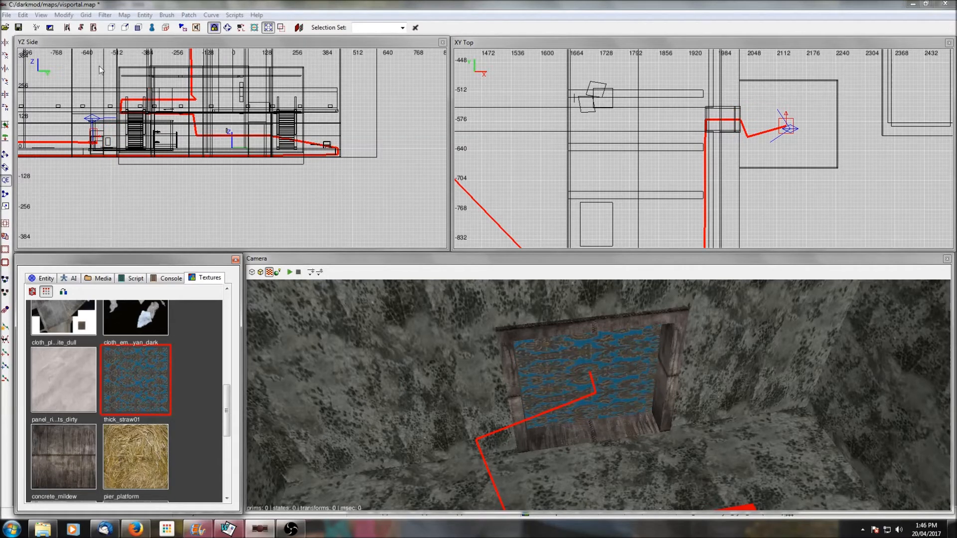
click(19, 28)
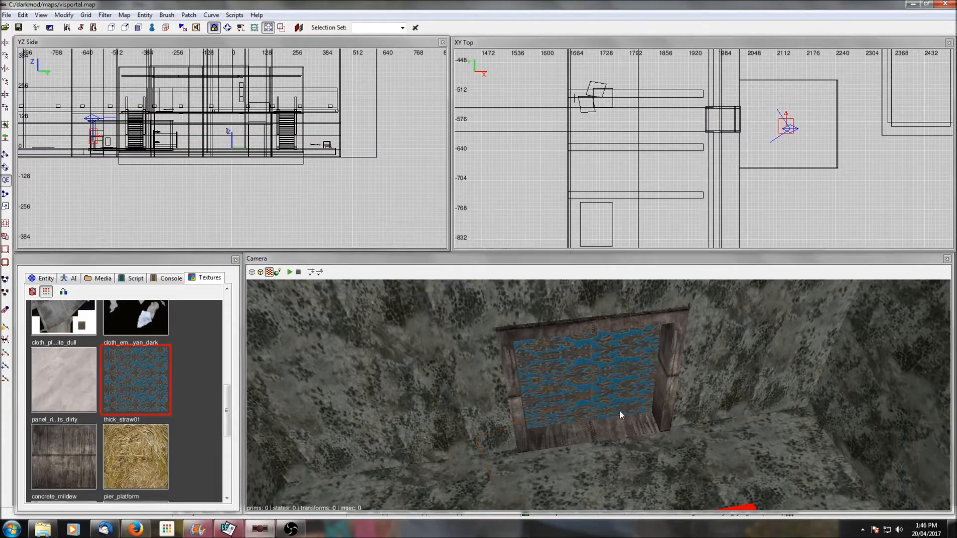
right_click(689, 399)
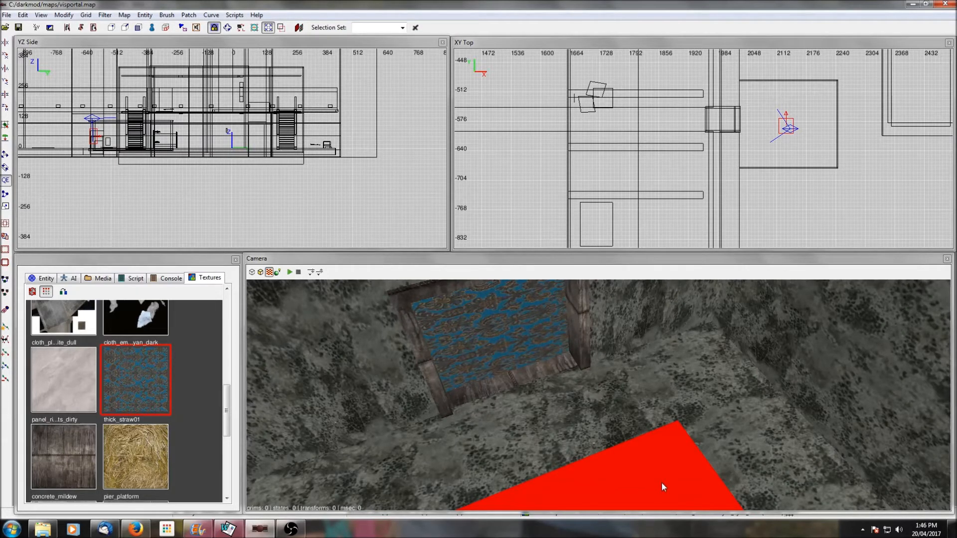
right_click(615, 462)
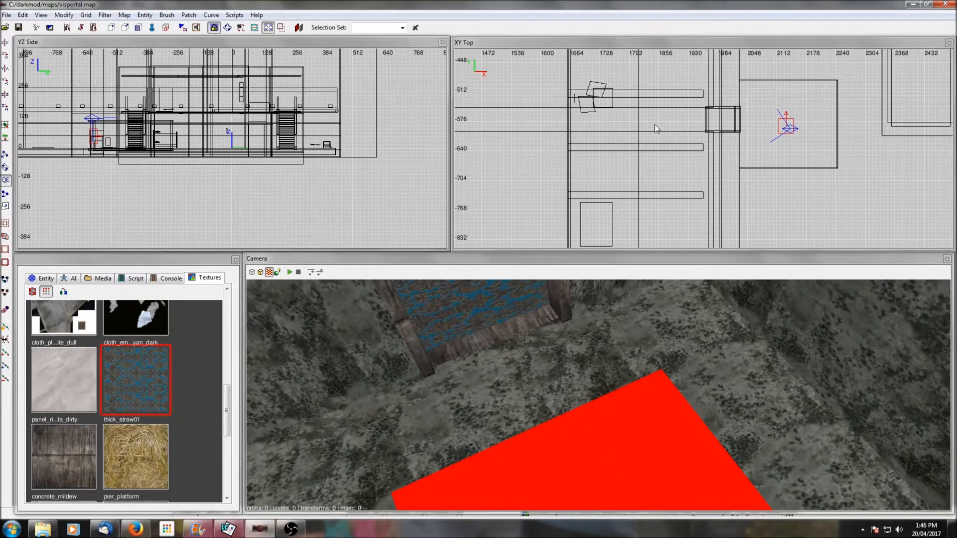
scroll(583, 129, down, 10)
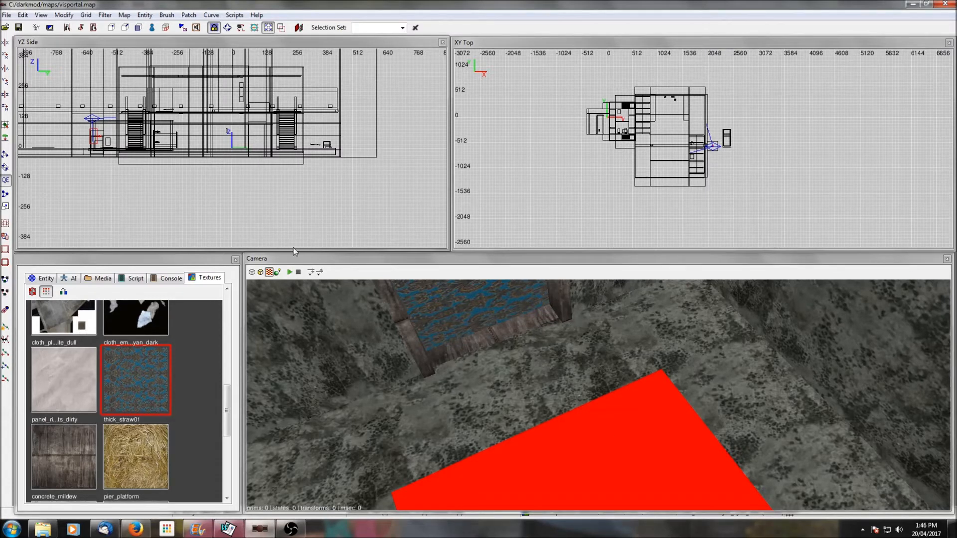
Step: Relaunch The Dark Mod and recompile the edited map from the console with "dmap visportal"
click(20, 528)
click(34, 180)
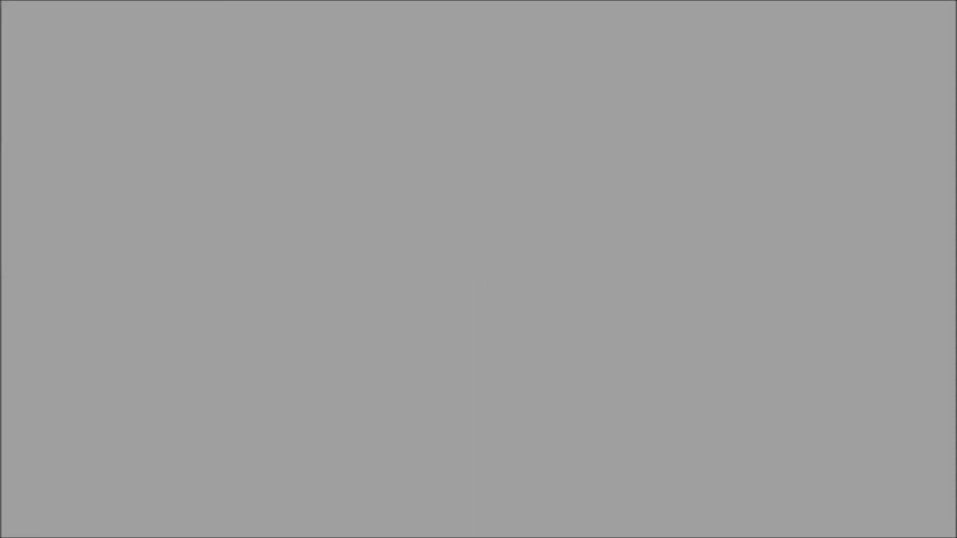
key(ctrl+alt+grave)
text(dmap visportal)
key(Return)
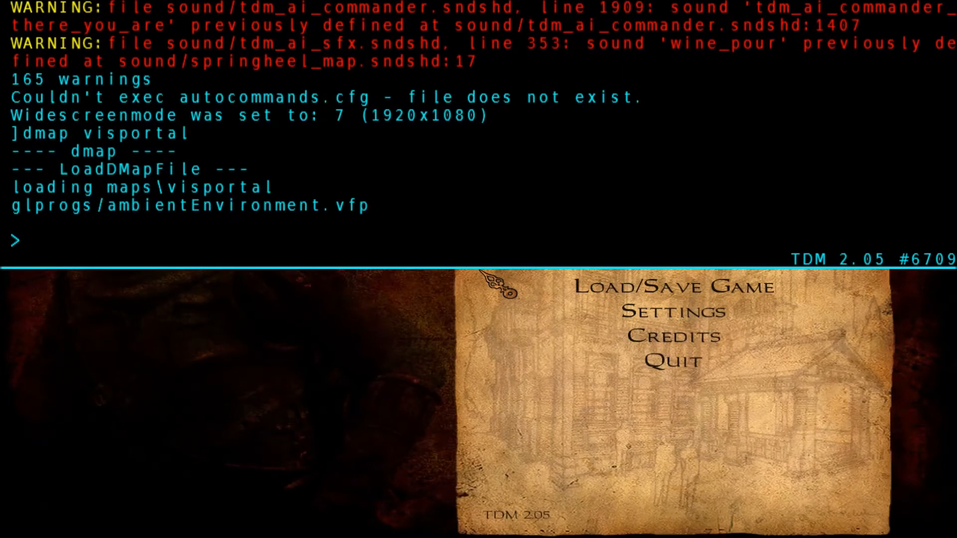
Step: Exit the game and delete the blue patterned brush filling the player start room's opening
text(exit)
key(Return)
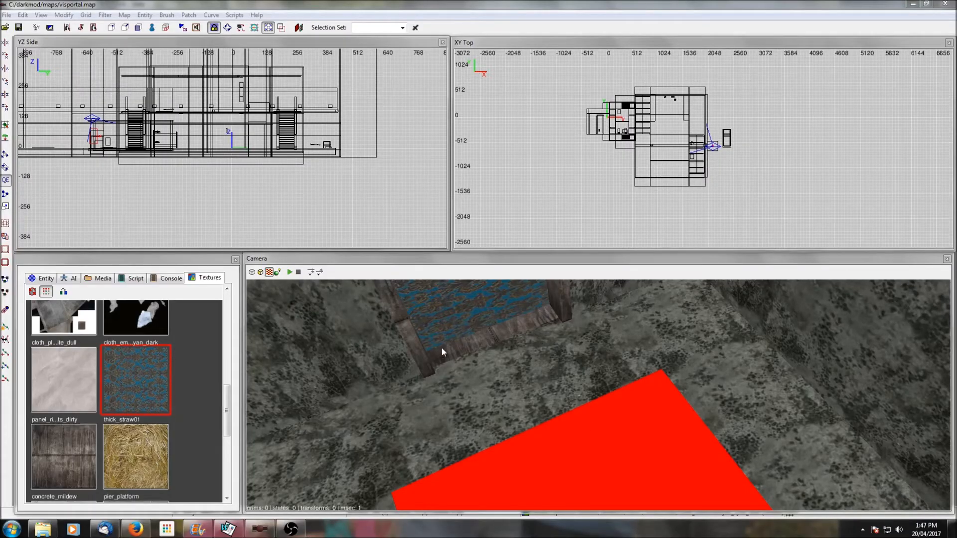
shift+click(456, 316)
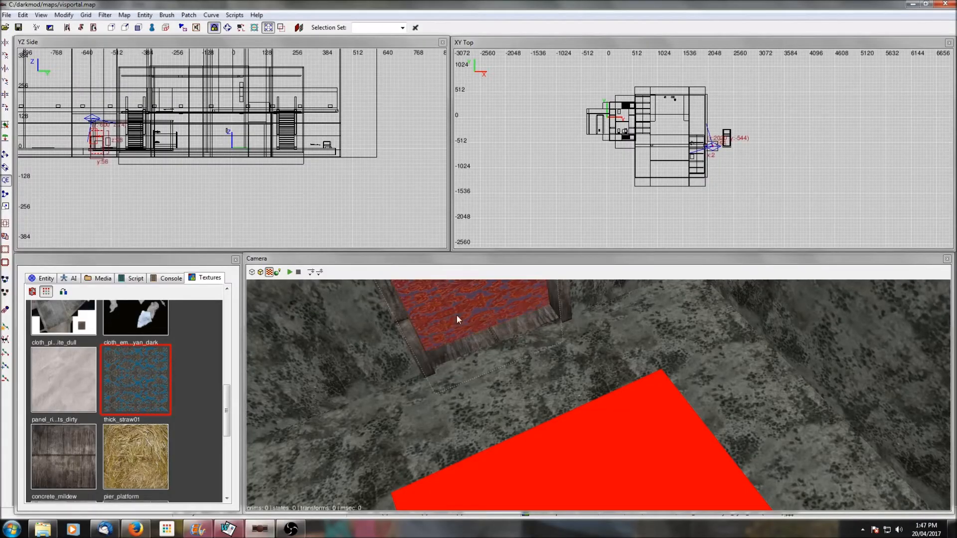
key(Escape)
right_click(457, 315)
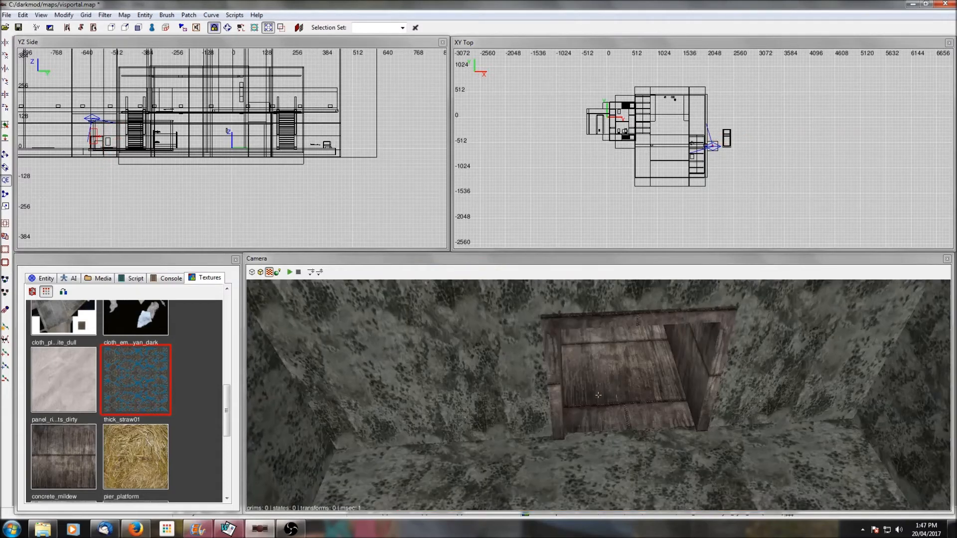
Step: Retexture the 76-unit-wide NoDraw brush in the adjoining room's doorway with the blue patterned cloth_em...yan_dark material and save the map
right_click(457, 315)
key(Up)
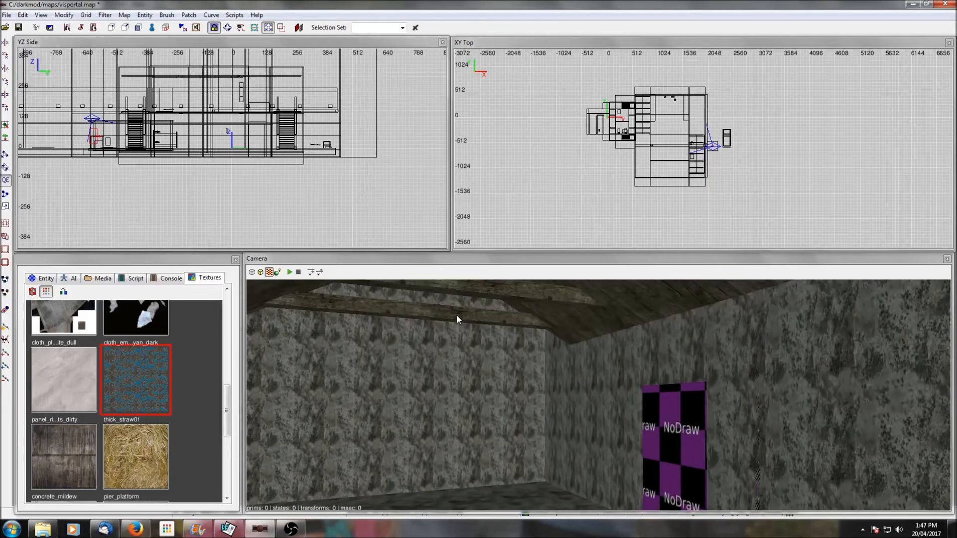
key(Up)
key(Right)
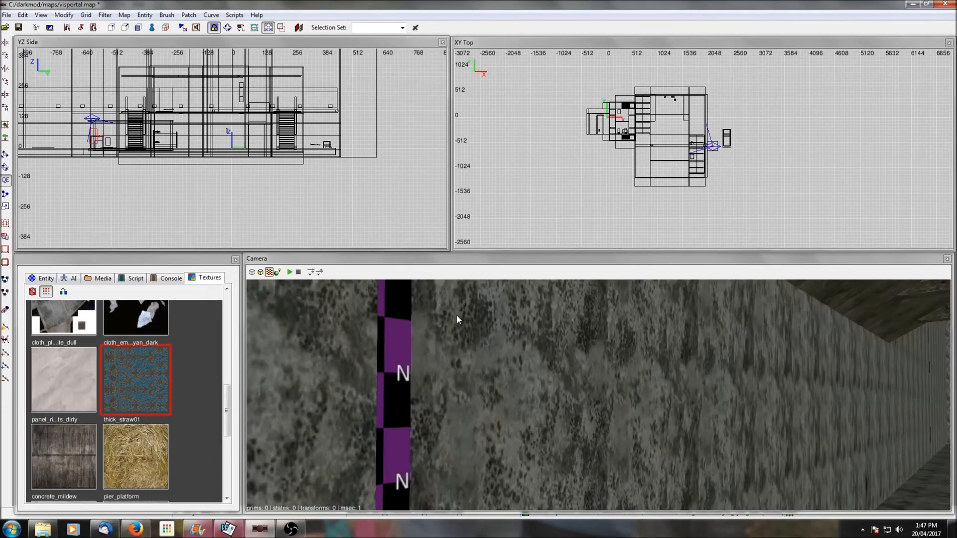
key(Left)
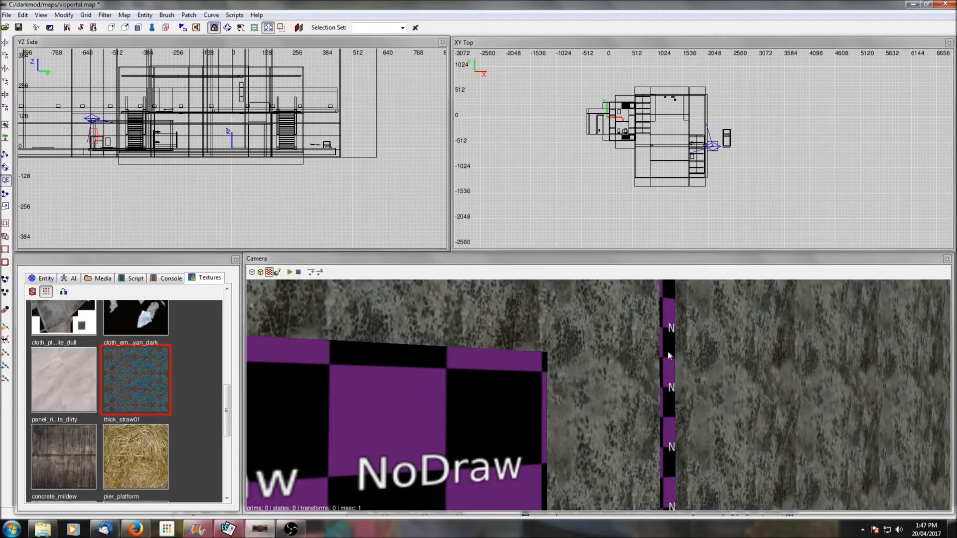
shift+click(448, 438)
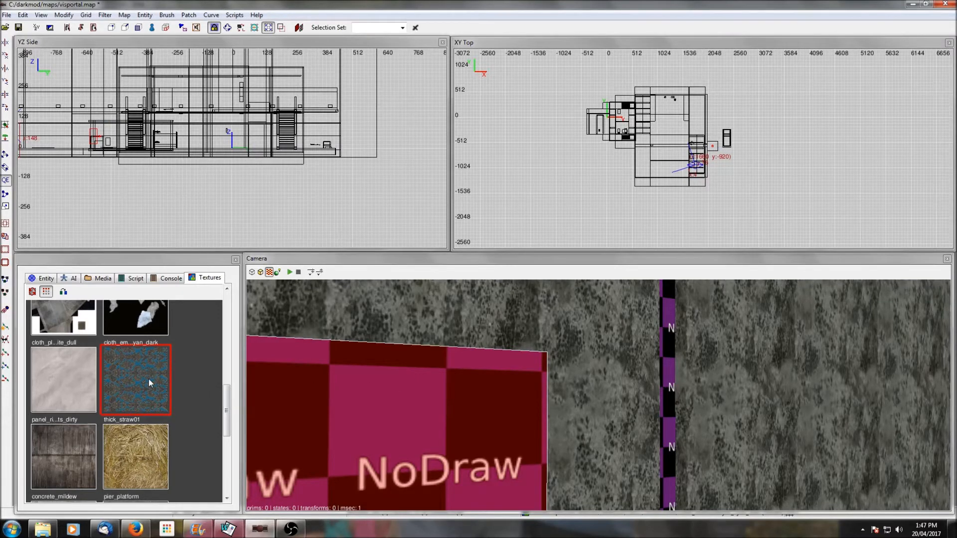
key(Left)
scroll(650, 186, up, 5)
scroll(650, 185, up, 6)
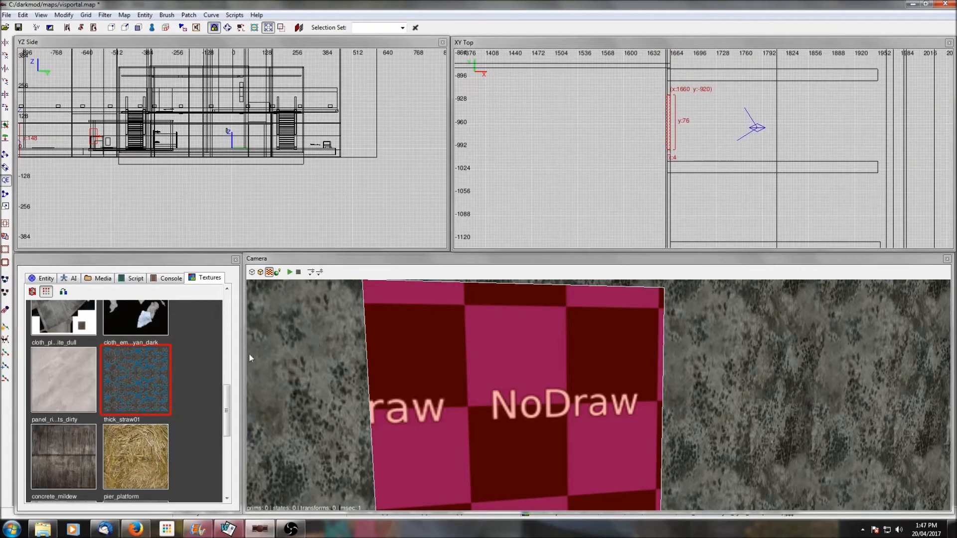
click(141, 391)
key(Escape)
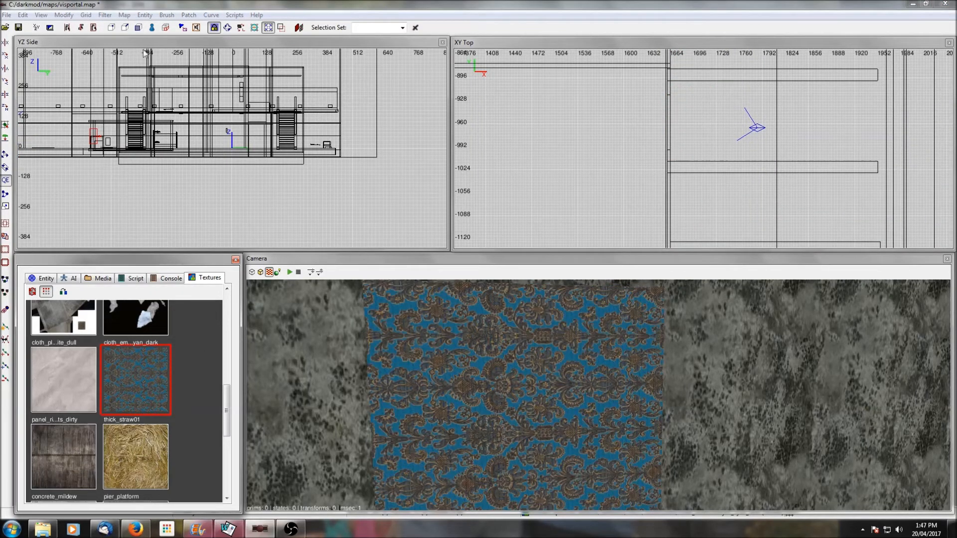
key(ctrl+s)
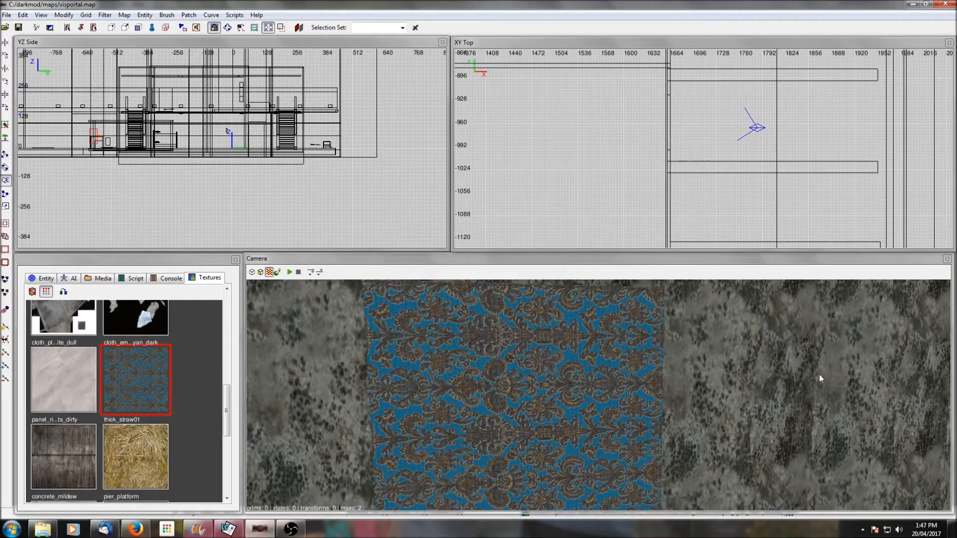
Step: Relaunch The Dark Mod, compile the map with the doorway sealed using "dmap visportal", and exit the game
click(11, 530)
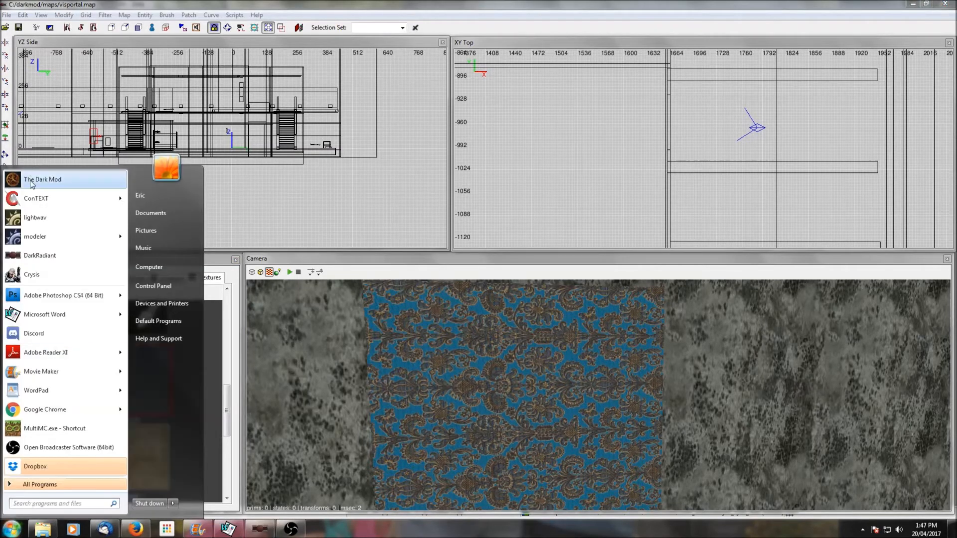
click(31, 183)
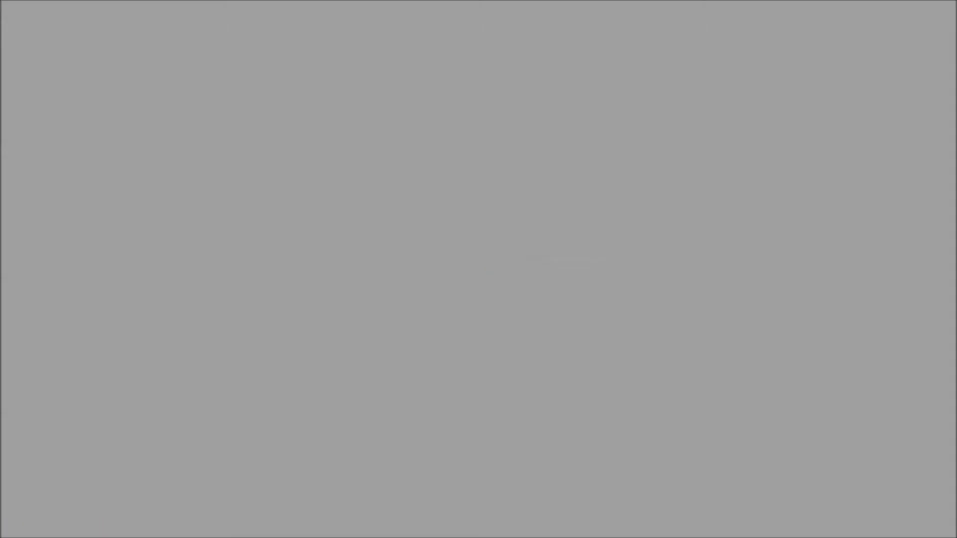
key(ctrl+alt+grave)
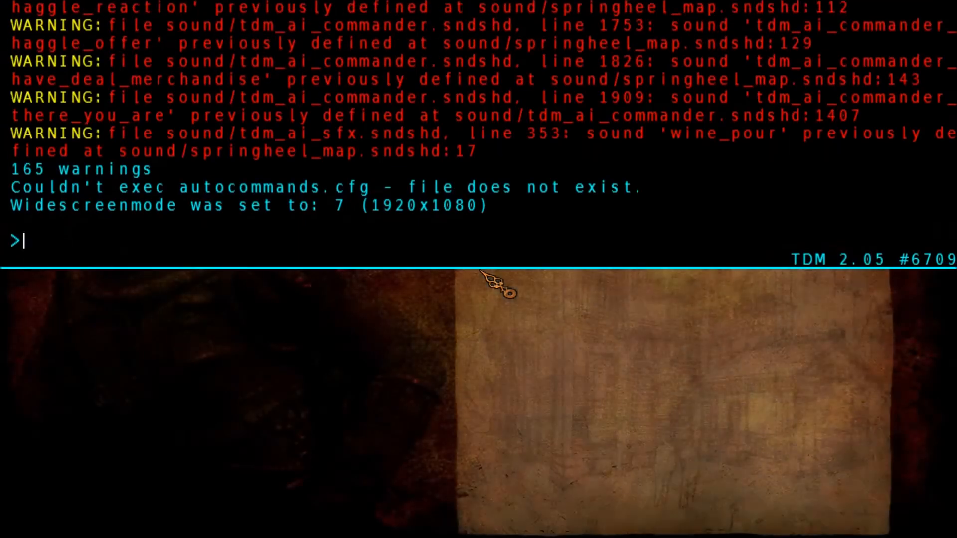
text(dmap visportal)
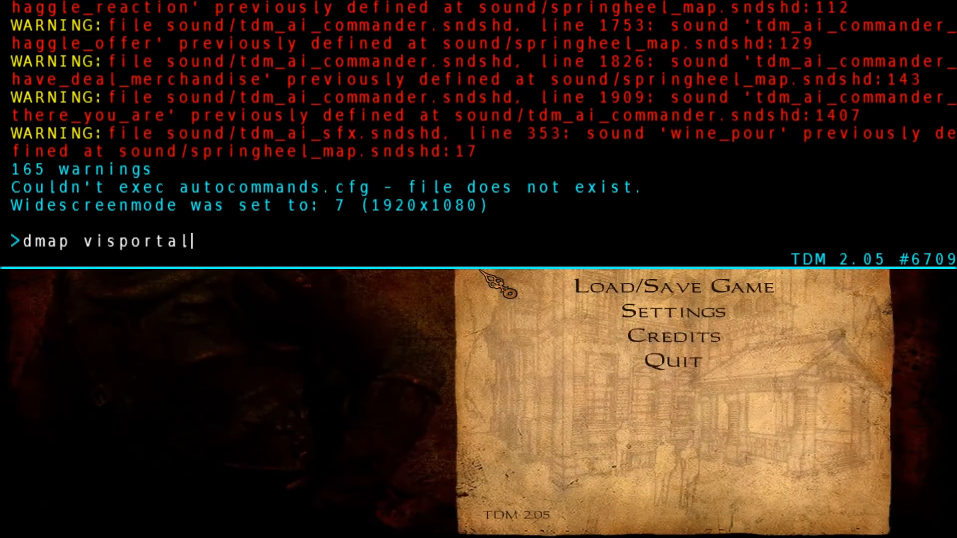
key(Return)
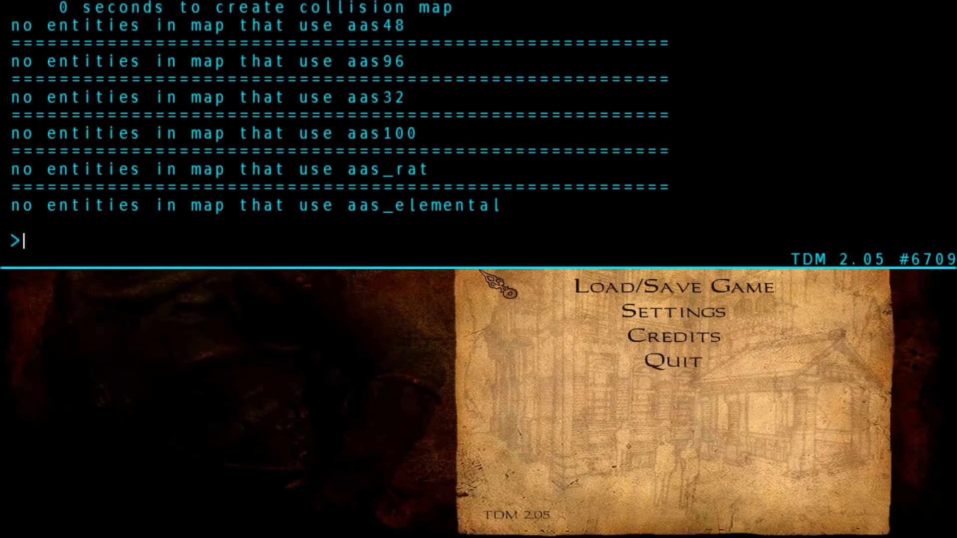
text(exit)
key(Return)
Step: Select the patterned doorway brush and extend it into the room to a thickness of 12 units
shift+click(540, 380)
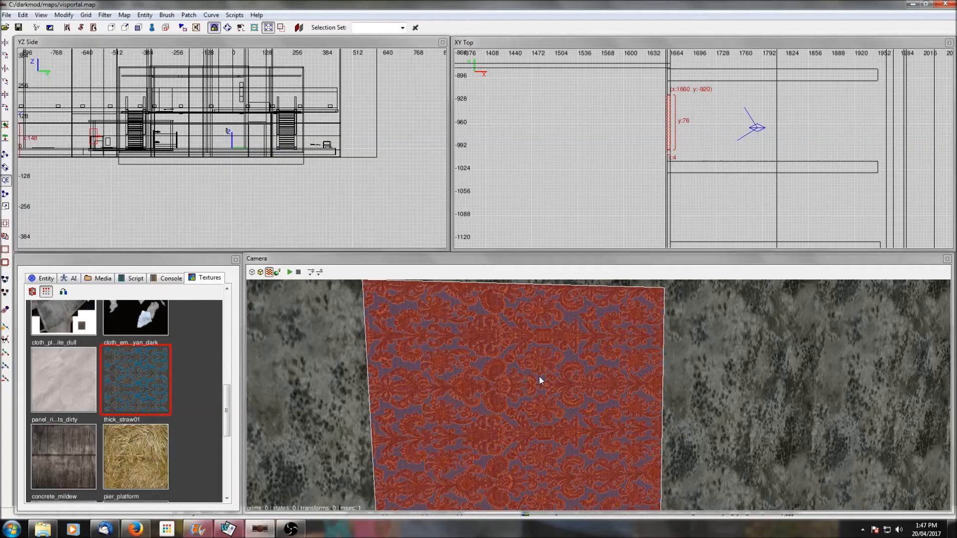
key(Left)
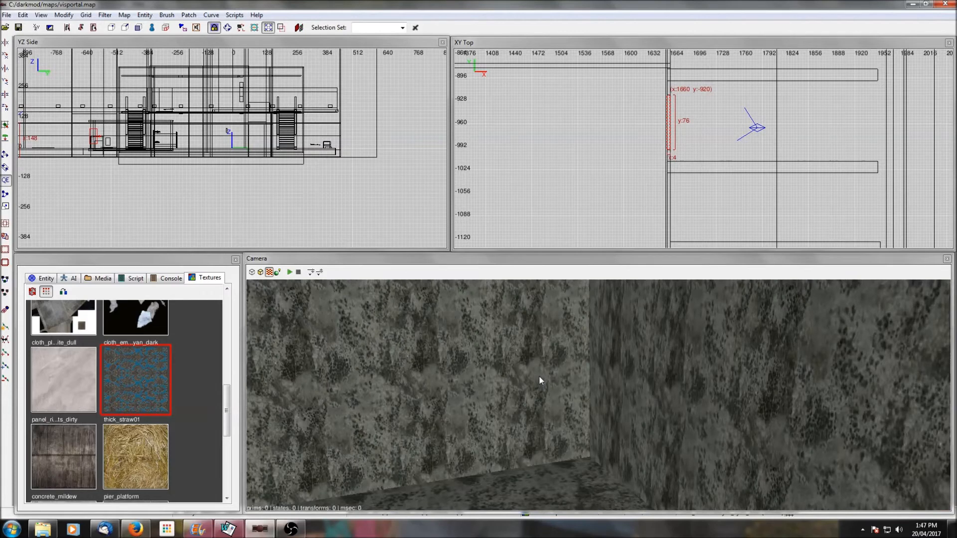
key(Up)
key(Right)
key(Right)
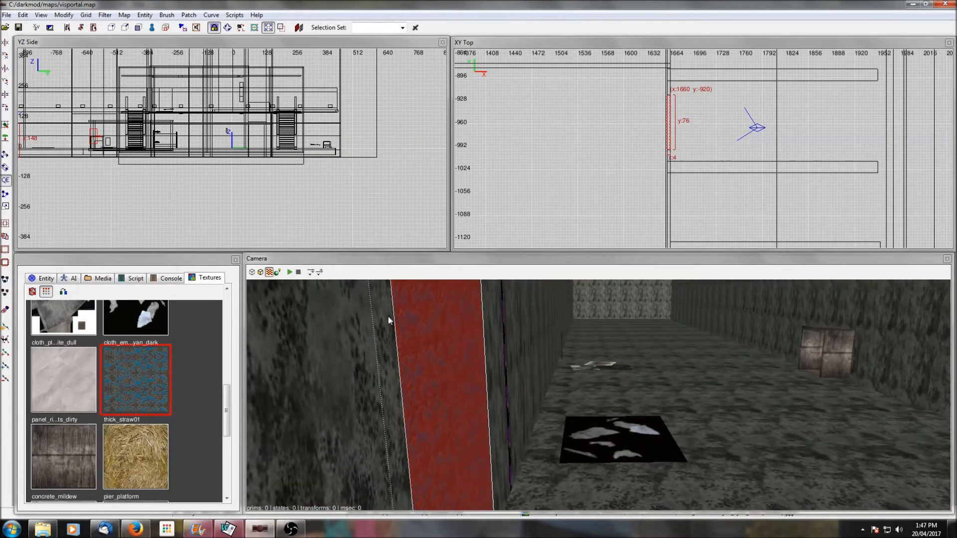
scroll(688, 121, up, 2)
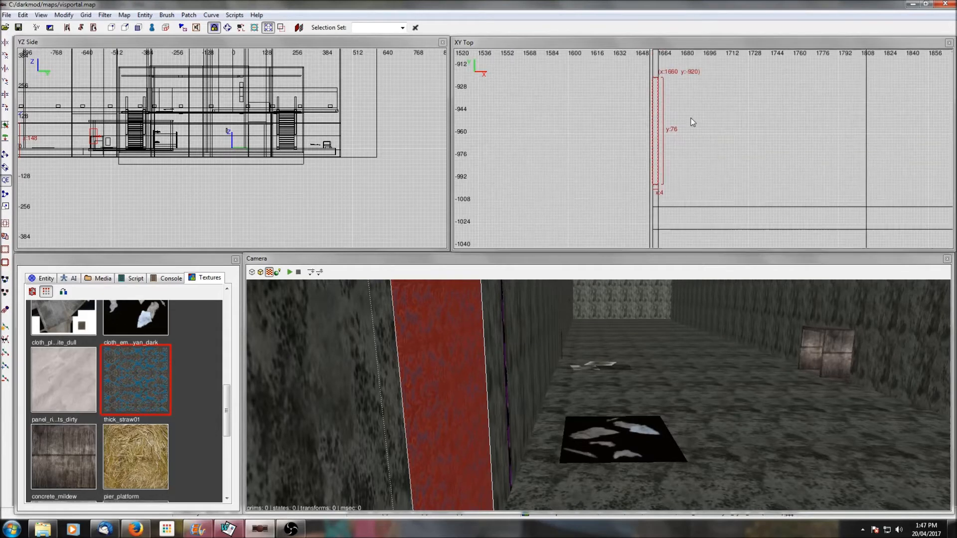
drag(657, 117, 671, 117)
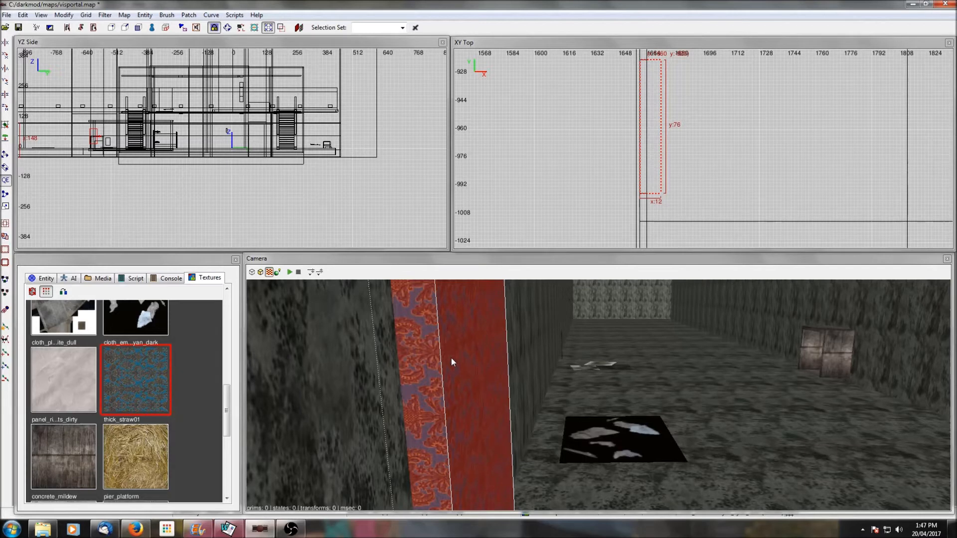
Step: Convert the thickened doorway brush into a visportal, reapplying Make Visportal to it a second time
right_click(579, 197)
click(614, 341)
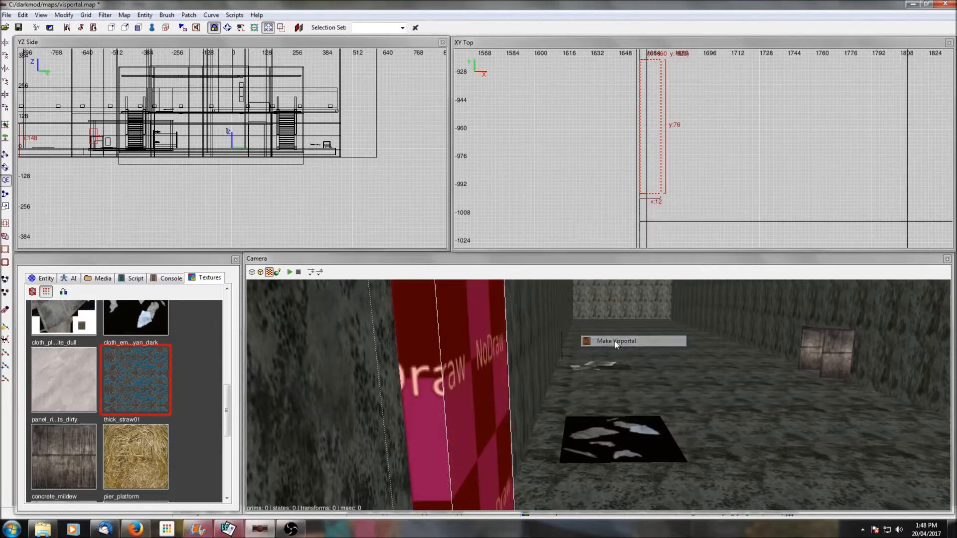
right_click(626, 208)
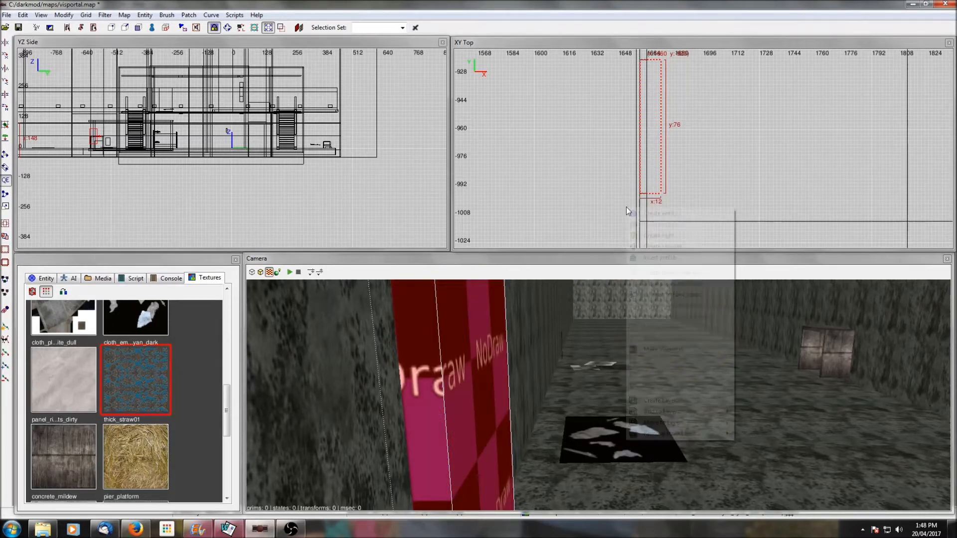
click(663, 349)
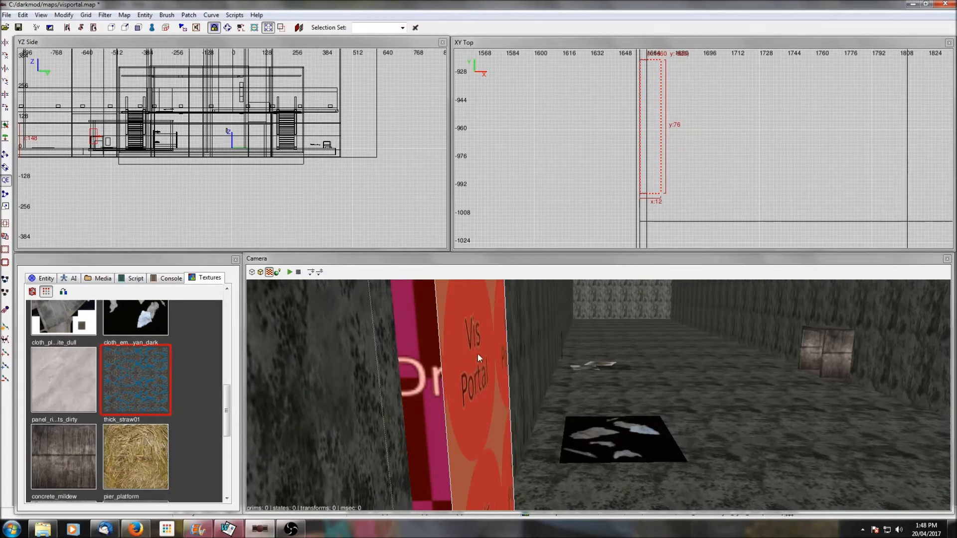
Step: Apply the blue patterned cloth material to the thickened doorway brush again and delete the brush
click(149, 370)
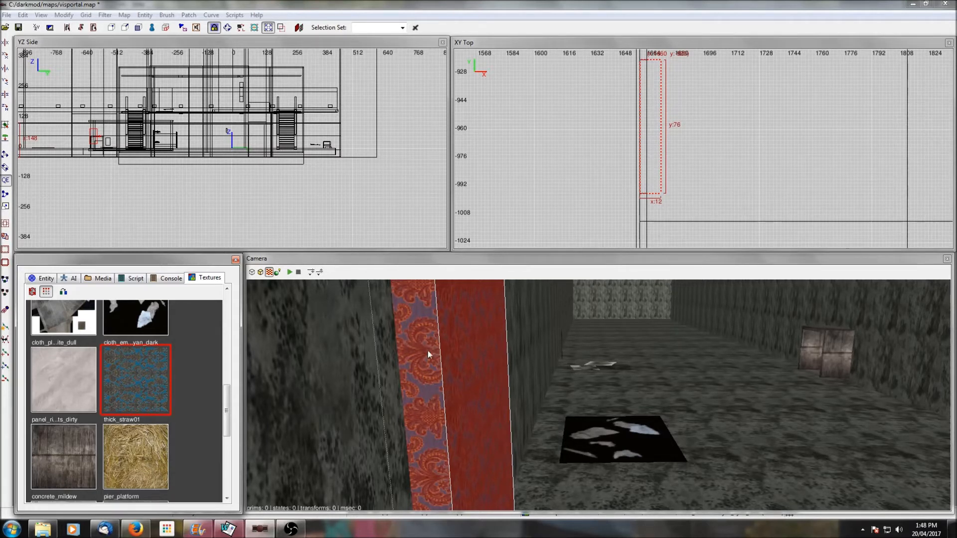
key(BackSpace)
right_click(422, 366)
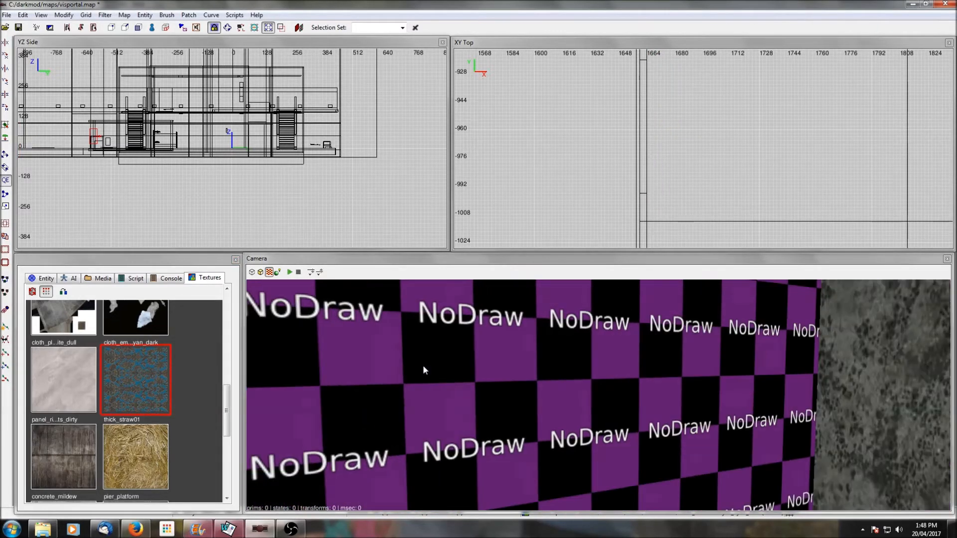
right_click(449, 362)
Step: Retexture the 786-unit-long NoDraw brush spanning the large hall with the blue patterned cloth_em...yan_dark material and save the map
shift+click(688, 397)
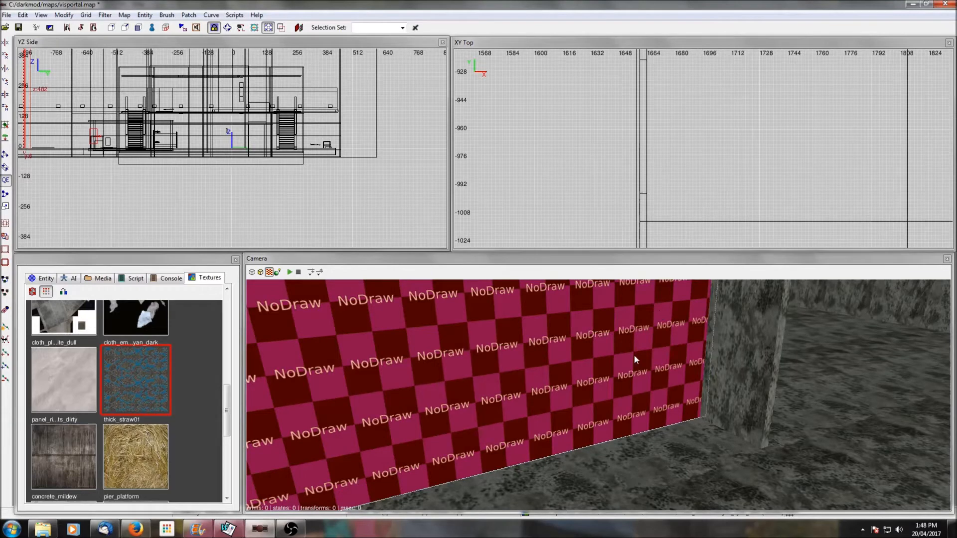
scroll(707, 150, down, 6)
scroll(587, 130, down, 3)
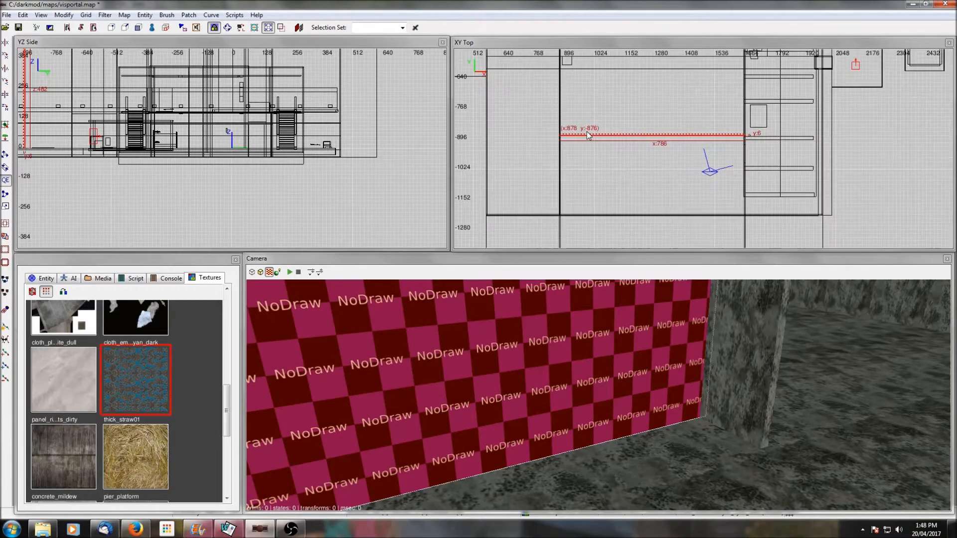
click(133, 375)
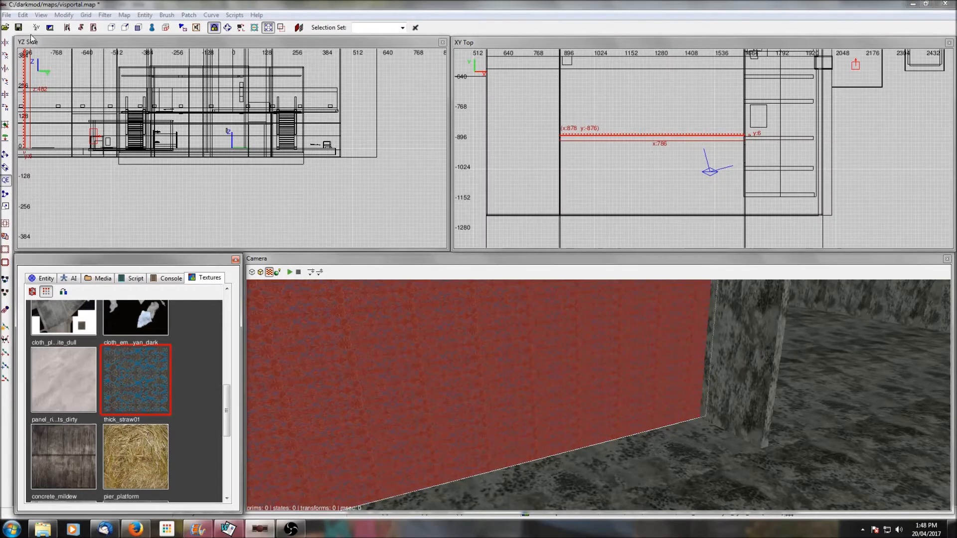
click(20, 29)
Step: Relaunch The Dark Mod, compile the map with the hall brush solid using "dmap visportal", and exit the game
click(11, 530)
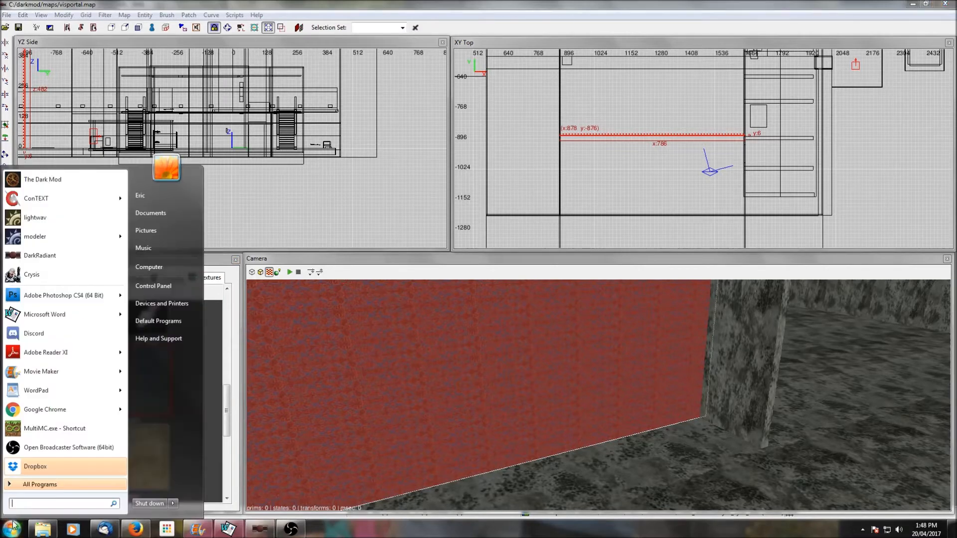
click(41, 180)
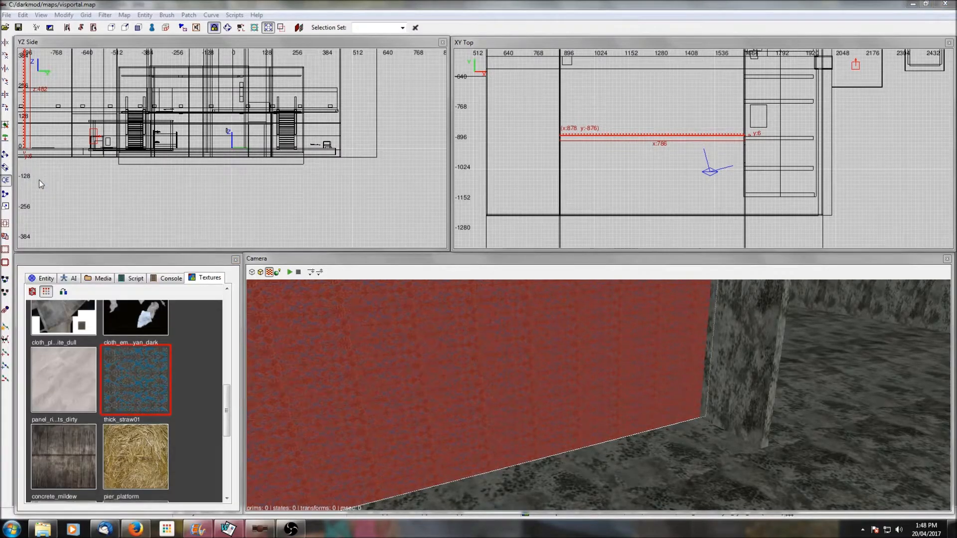
key(ctrl+alt+grave)
text(dmap visp)
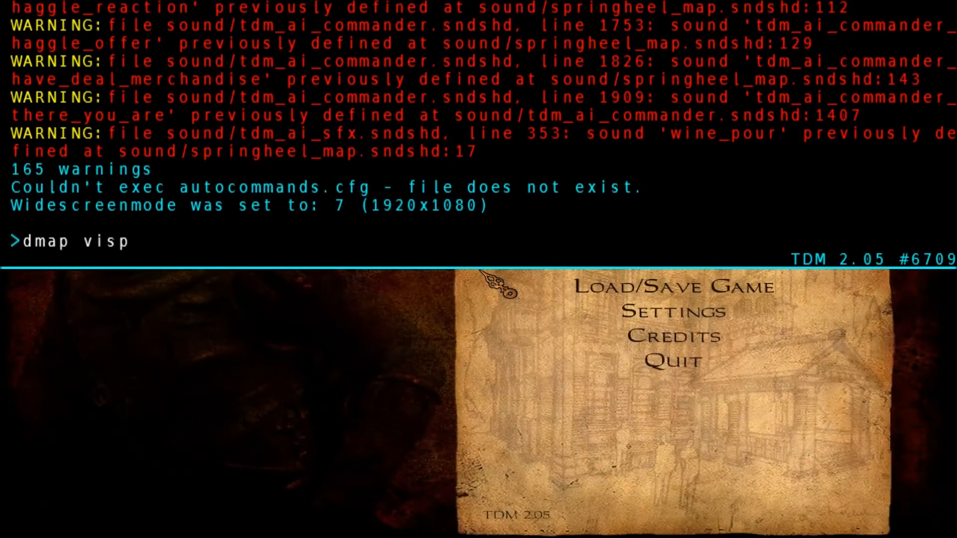
text(ortal)
key(Return)
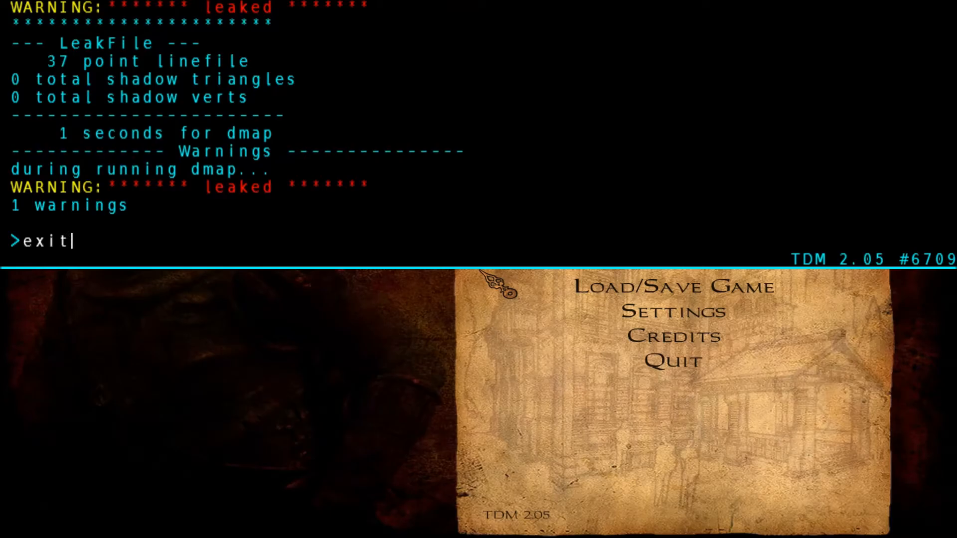
key(Return)
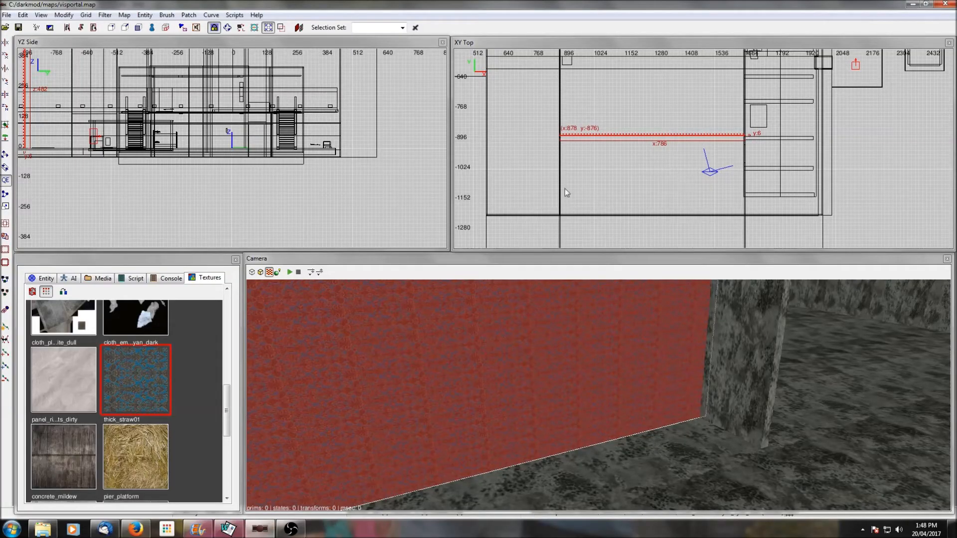
Step: Deselect the patterned hall brush and display the recompiled map's pointfile
key(Escape)
click(5, 15)
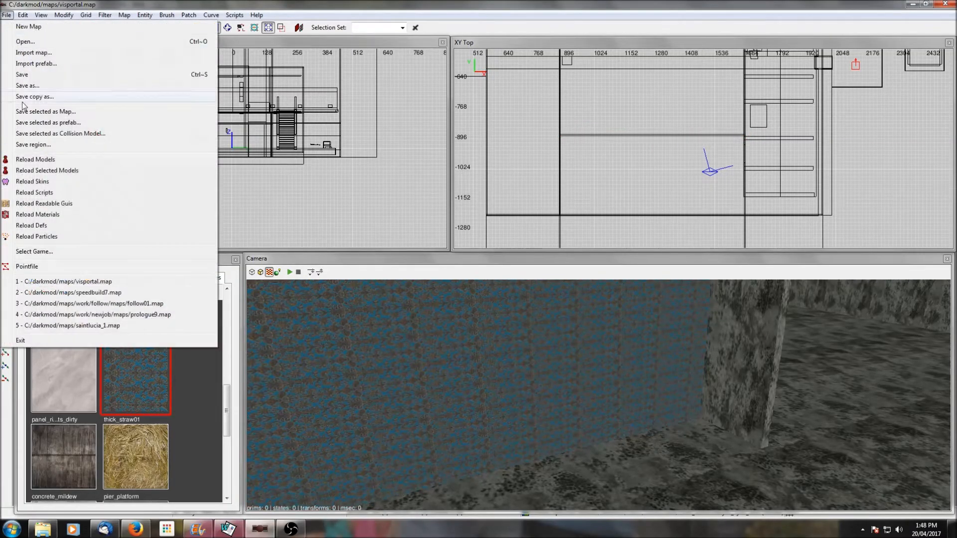
click(35, 269)
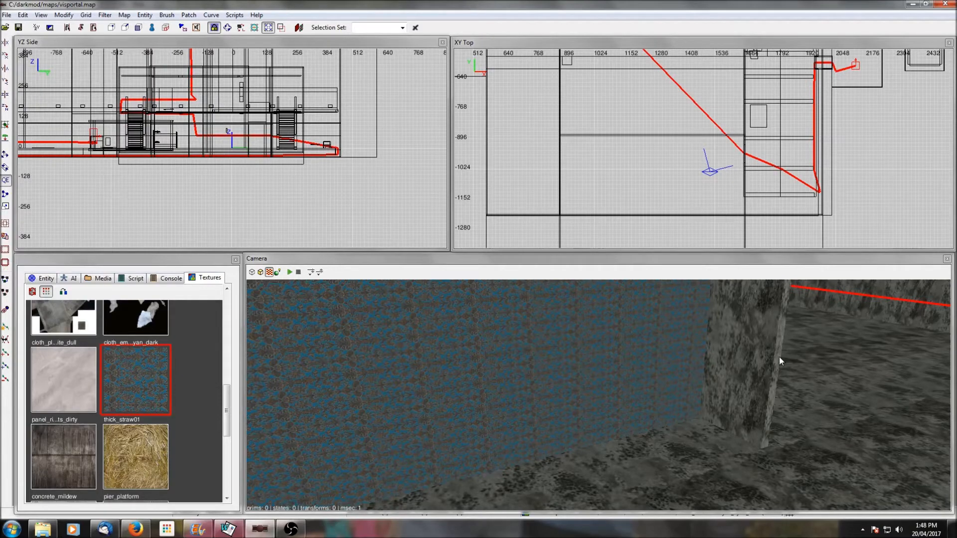
Step: Follow the pointfile line from the blue patterned hall brush along the stone wall to its turning point near the corner
key(Down)
key(Down)
key(Right)
right_click(780, 357)
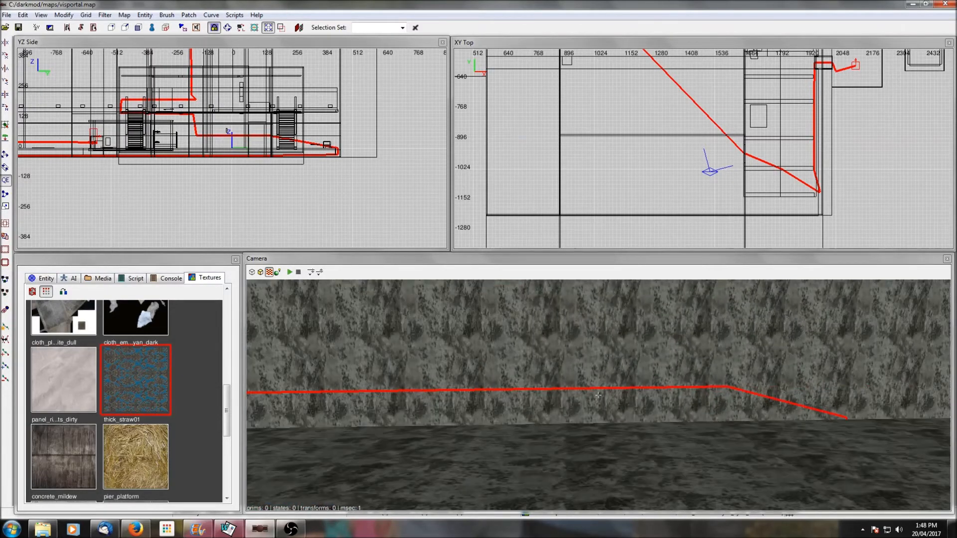
key(Up)
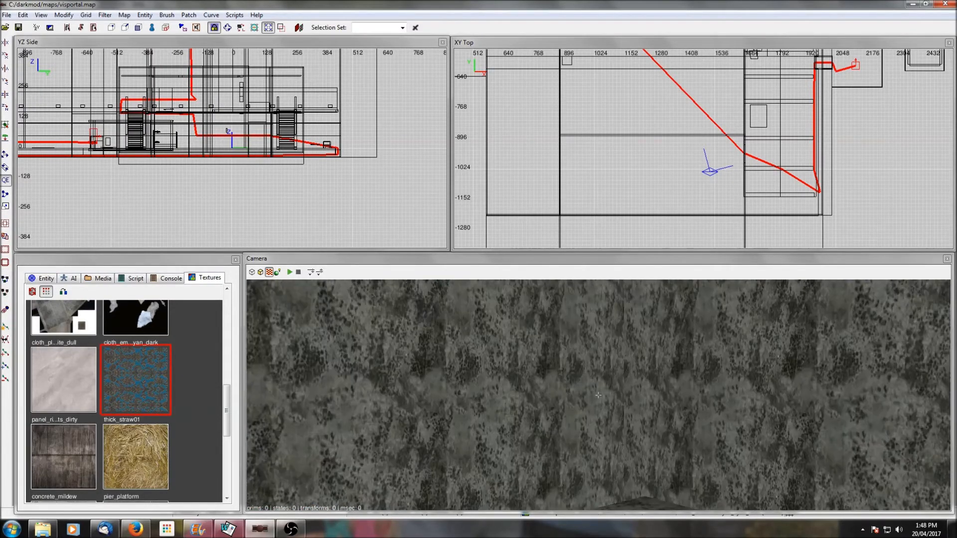
key(Down)
right_click(780, 356)
key(Down)
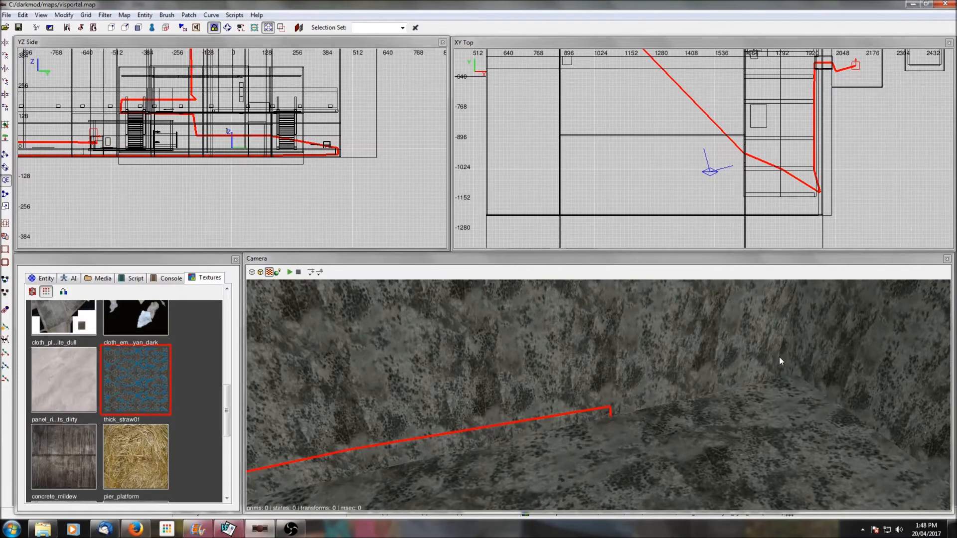
key(Up)
Step: Select the floor brush at the pointfile's corner and inspect the gap beside it in the top and camera views
shift+click(724, 385)
shift+click(680, 336)
scroll(837, 210, up, 2)
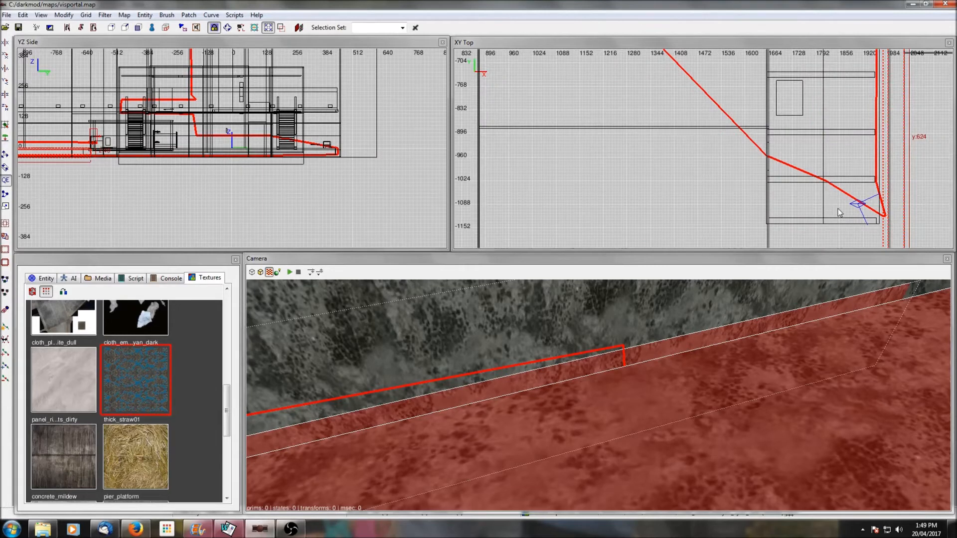
scroll(838, 211, up, 2)
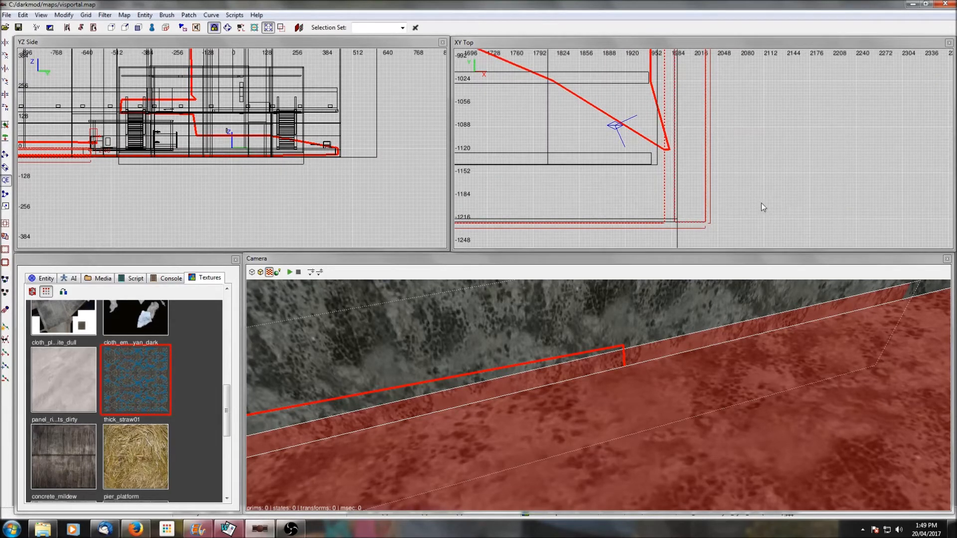
key(Left)
key(Down)
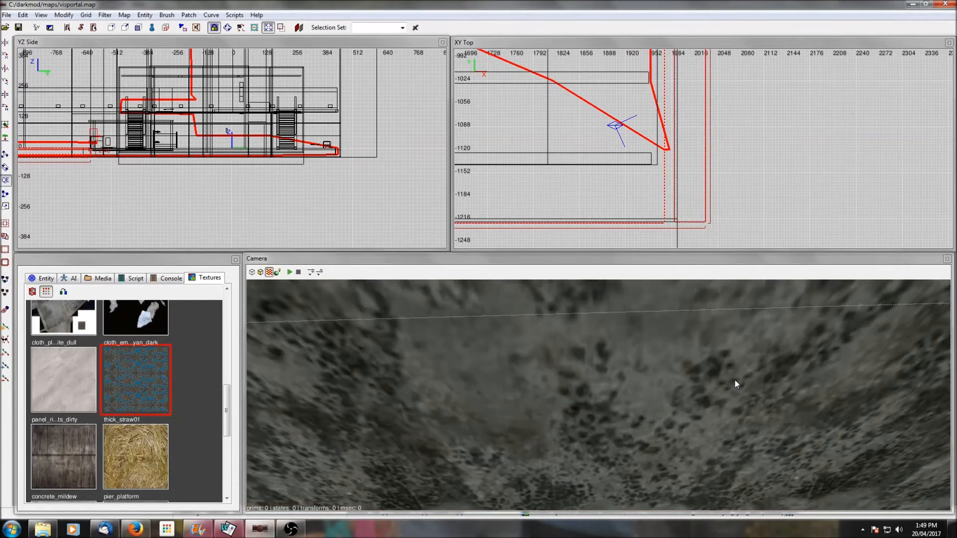
key(Right)
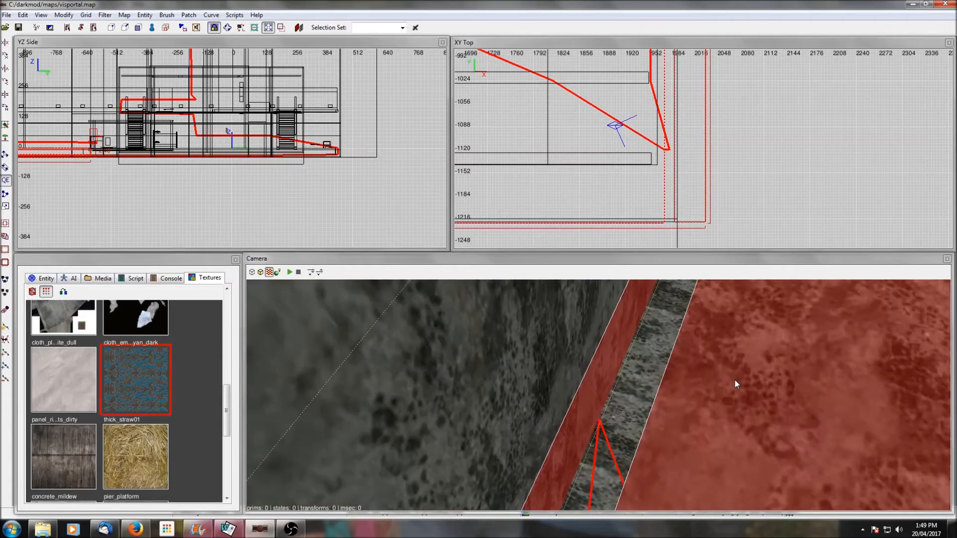
Step: Trace the pointfile through the wall opening back to the blue patterned brush and clear the selection
key(a)
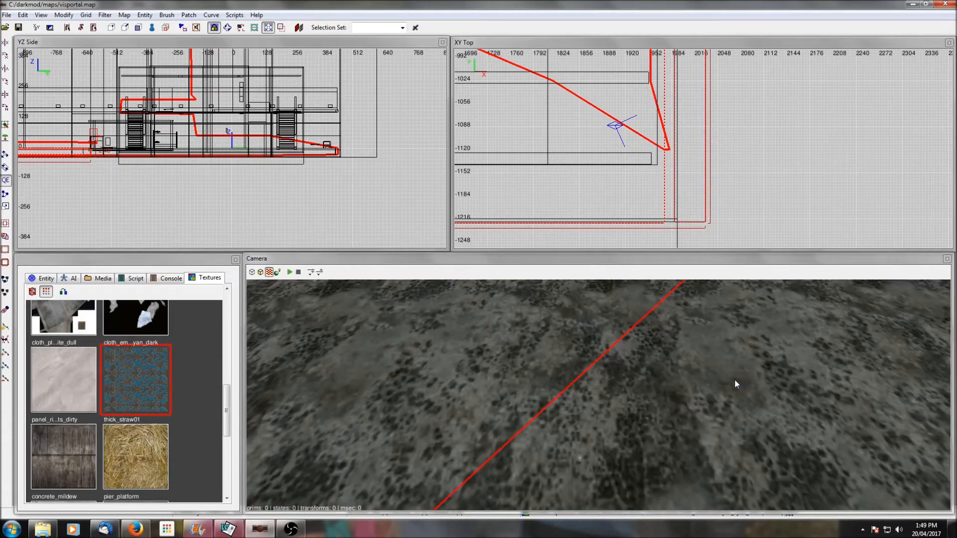
key(Up)
key(Down)
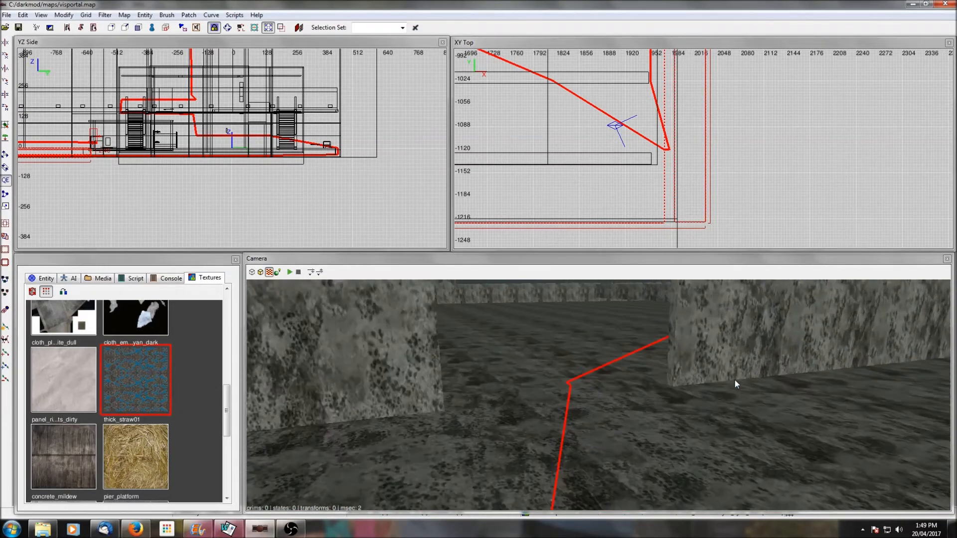
key(Left)
key(Left)
key(a)
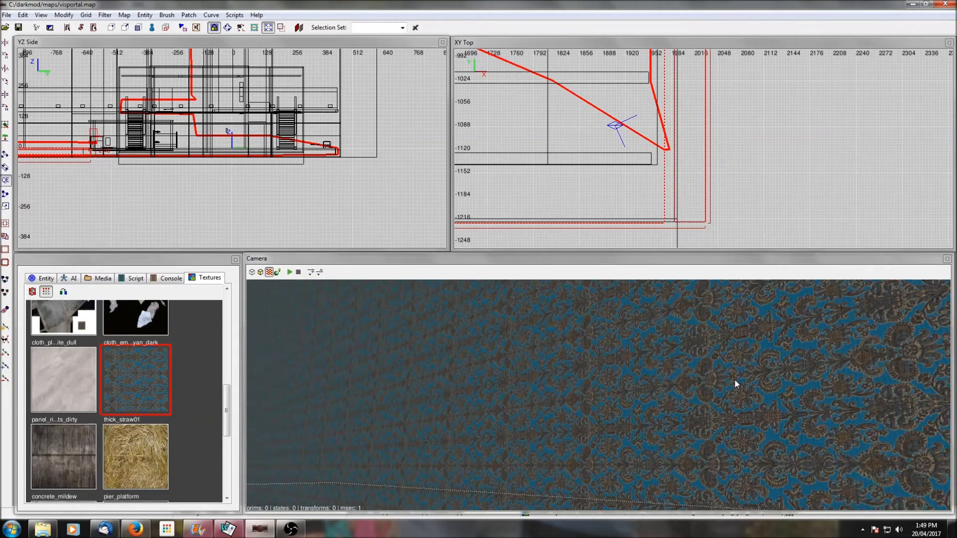
key(z)
key(Escape)
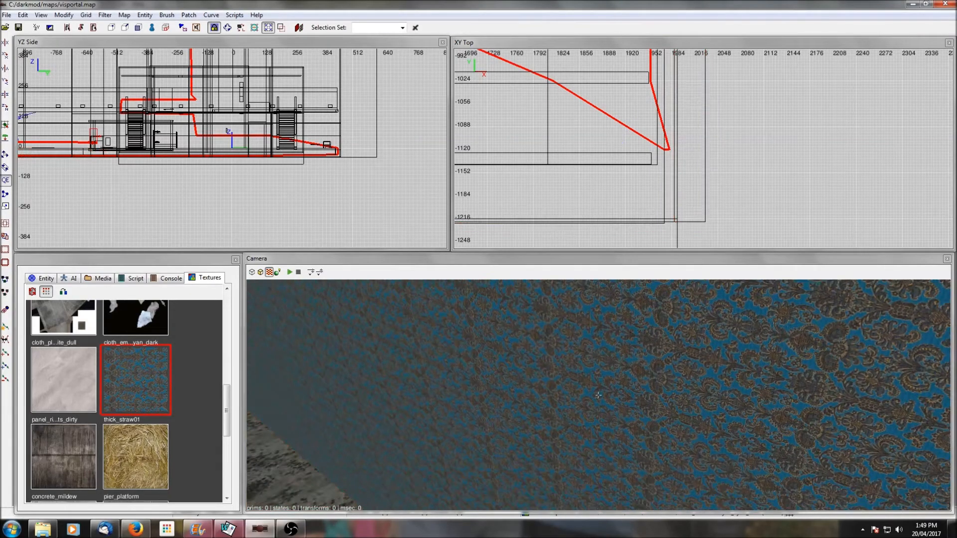
key(z)
shift+click(441, 402)
key(Escape)
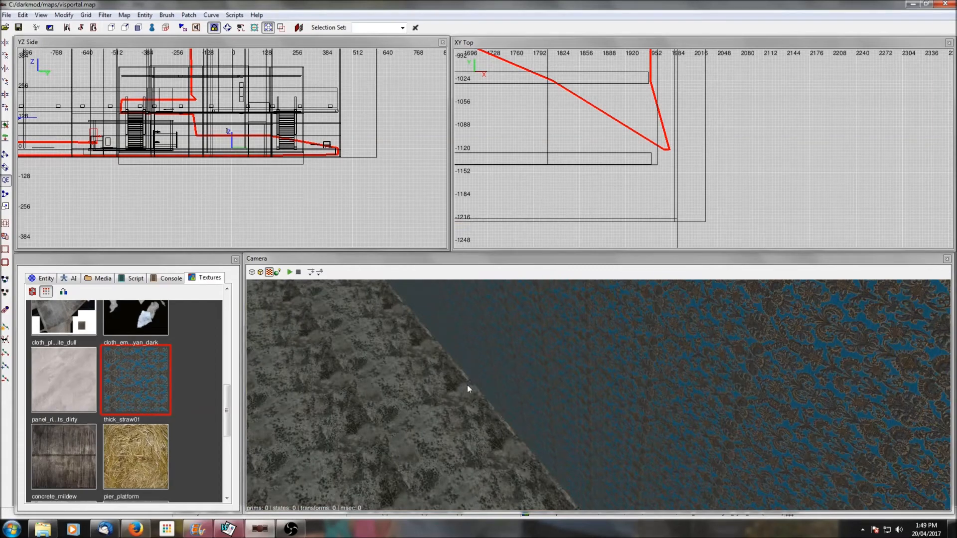
Step: Select the blue patterned hall brush and examine where the pointfile passes at its lower edge
right_click(467, 386)
right_click(477, 384)
right_click(476, 385)
right_click(477, 383)
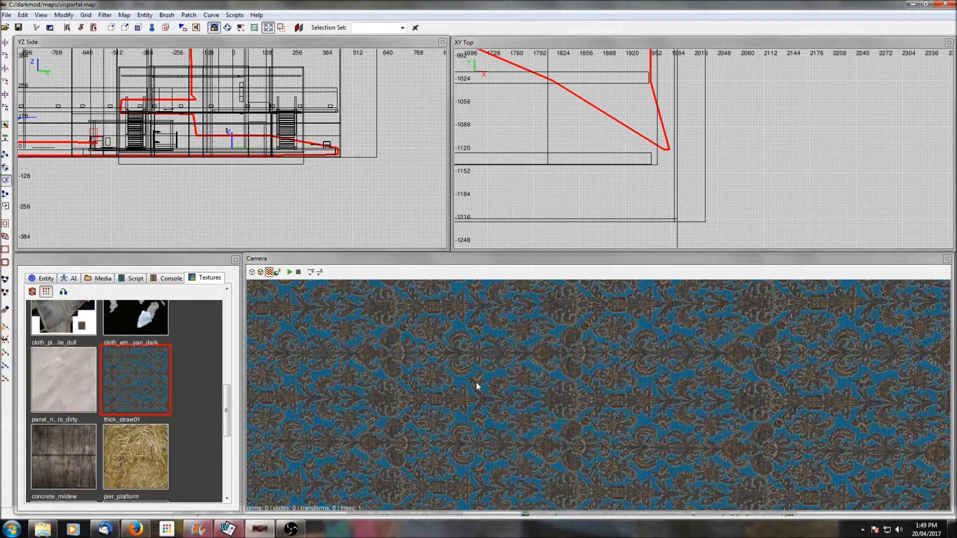
scroll(476, 382, down, 3)
scroll(476, 382, down, 2)
shift+click(393, 392)
right_click(393, 392)
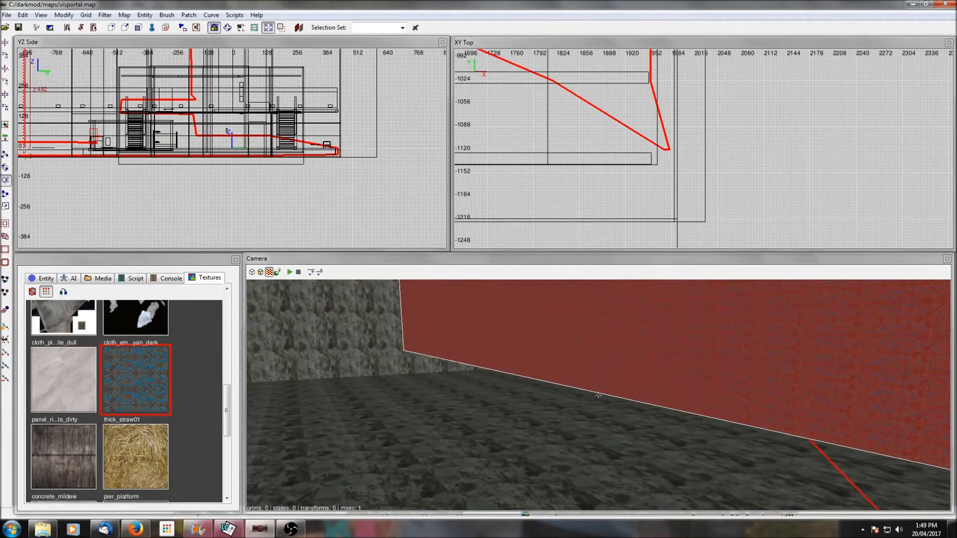
right_click(598, 394)
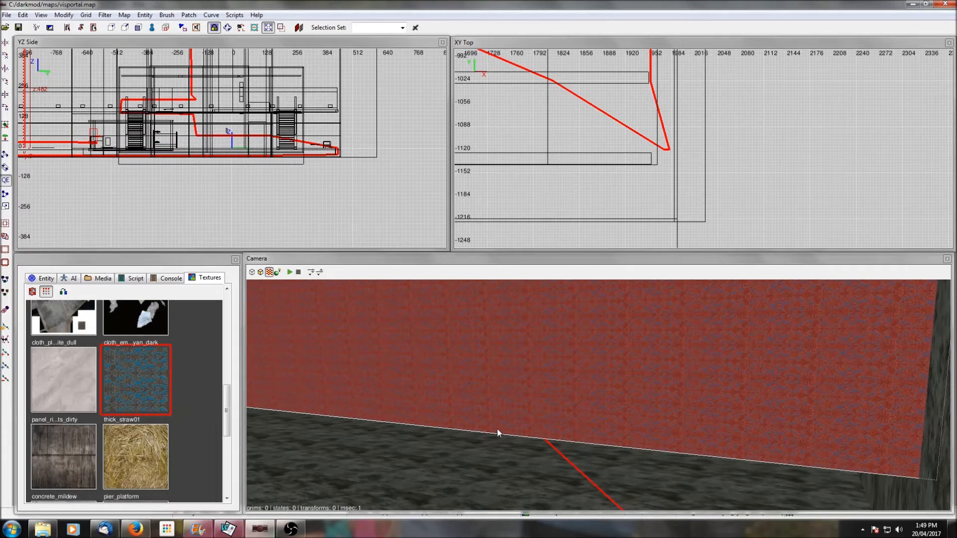
Step: Deselect the patterned brush and follow the pointfile across the hall floor to the NoDraw wall and the visportal beneath it
scroll(485, 453, up, 5)
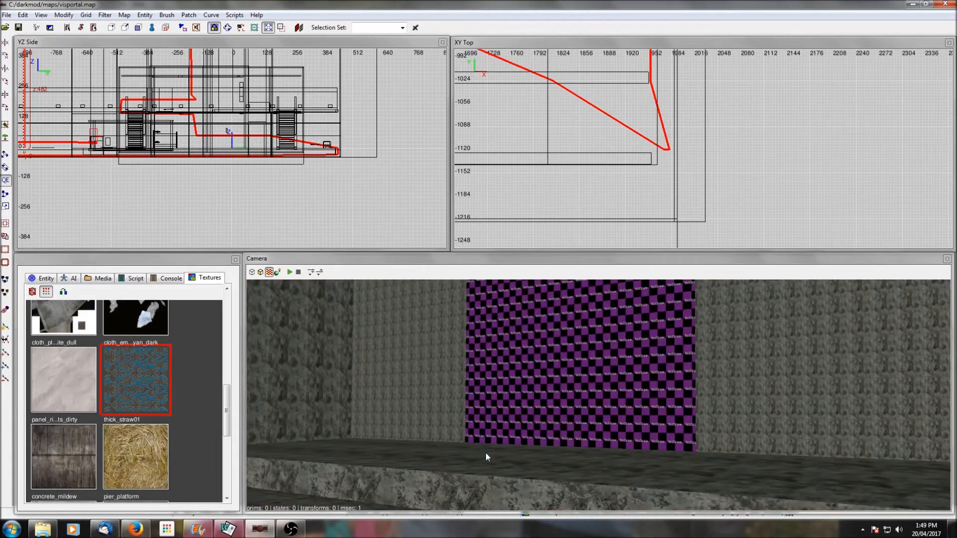
right_click(485, 453)
right_click(599, 395)
scroll(486, 453, down, 3)
right_click(486, 452)
right_click(599, 395)
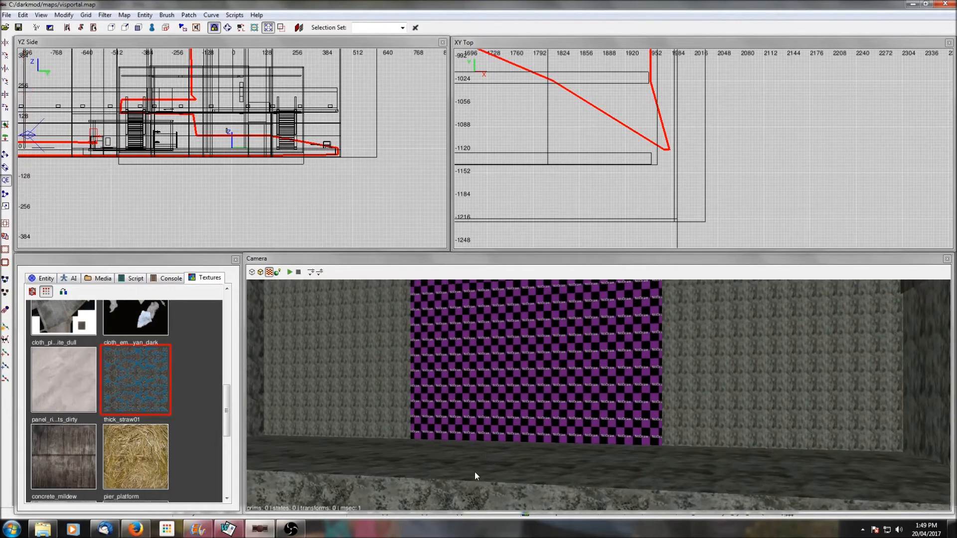
right_click(480, 461)
right_click(599, 394)
shift+click(451, 393)
shift+click(450, 393)
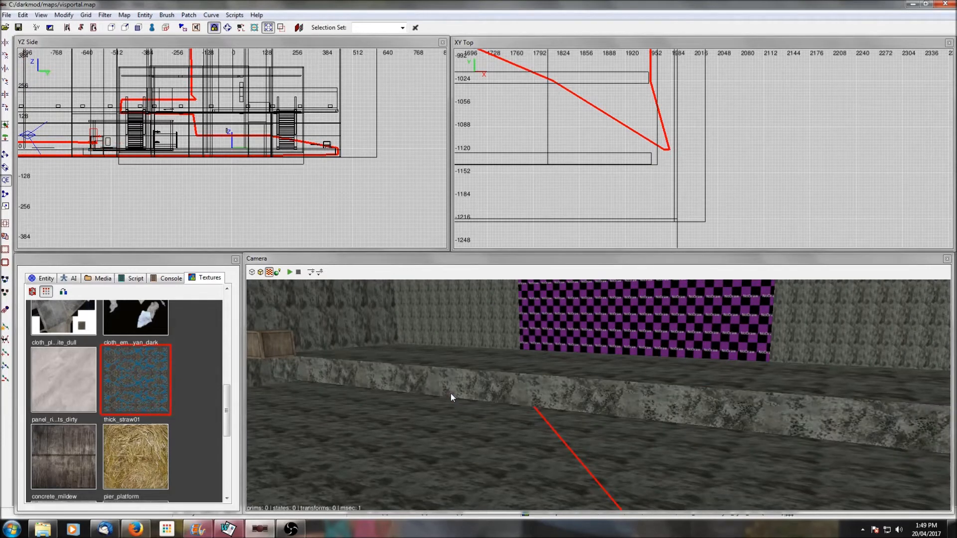
key(Right)
shift+click(457, 401)
shift+click(457, 400)
scroll(457, 400, up, 8)
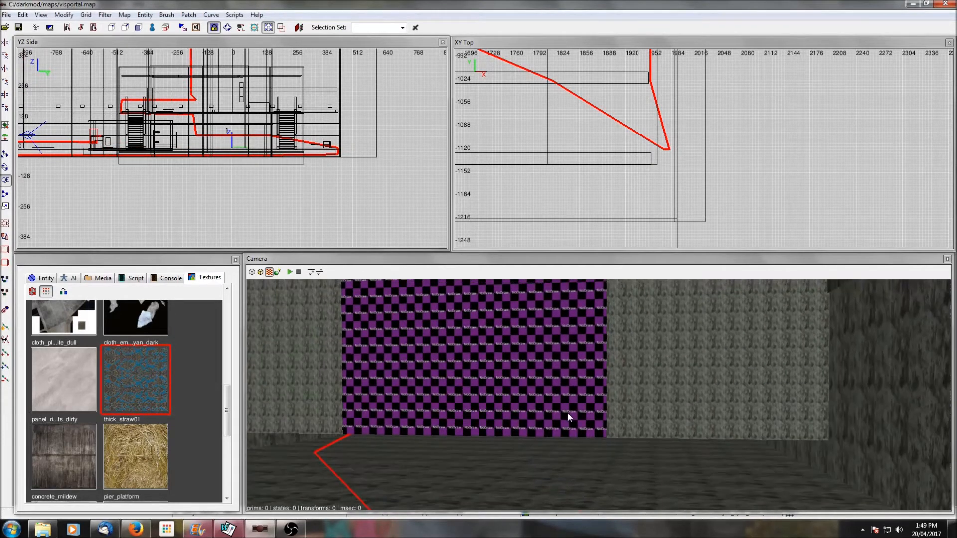
right_click(569, 418)
scroll(598, 395, down, 3)
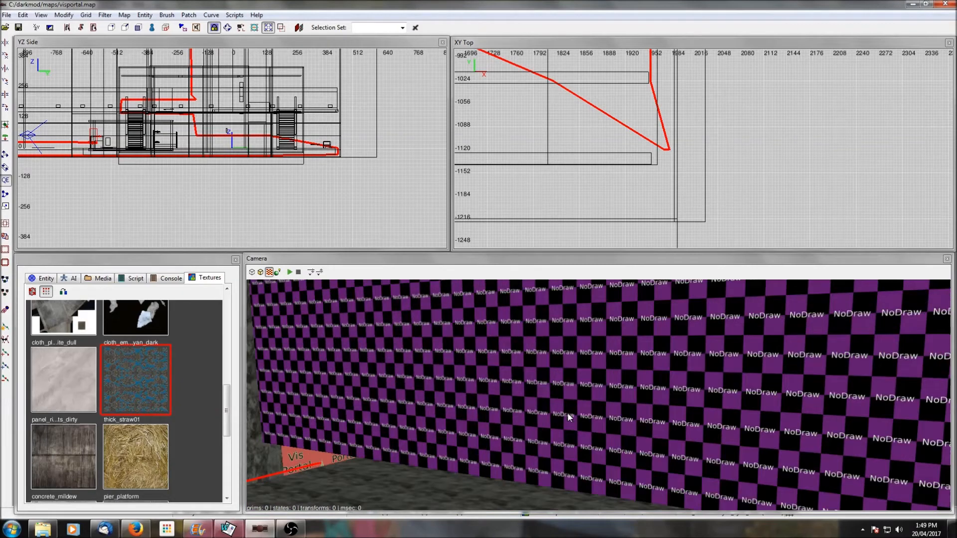
right_click(598, 395)
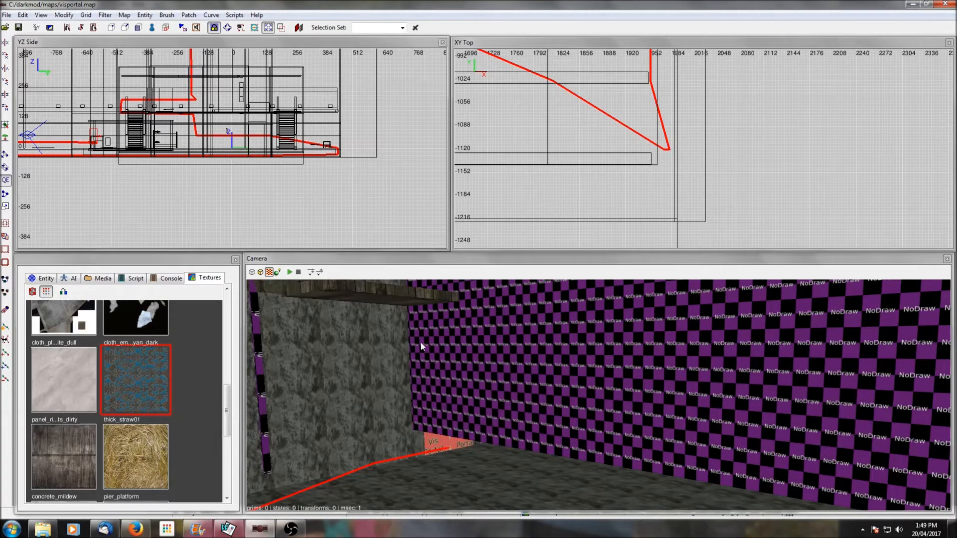
Step: Select the hall's floor brush and compare its height with the pointfile line in an enlarged side view
shift+click(485, 467)
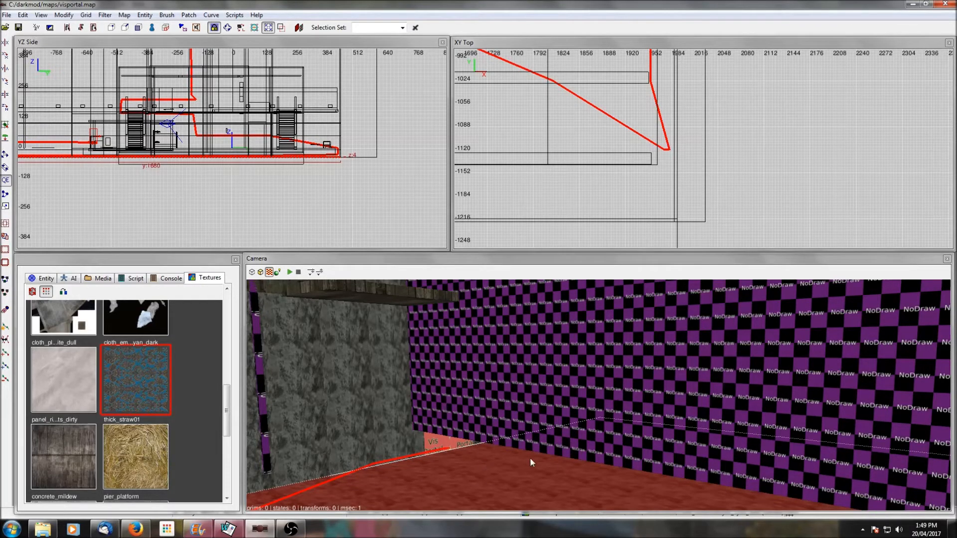
scroll(531, 458, up, 5)
scroll(530, 458, down, 4)
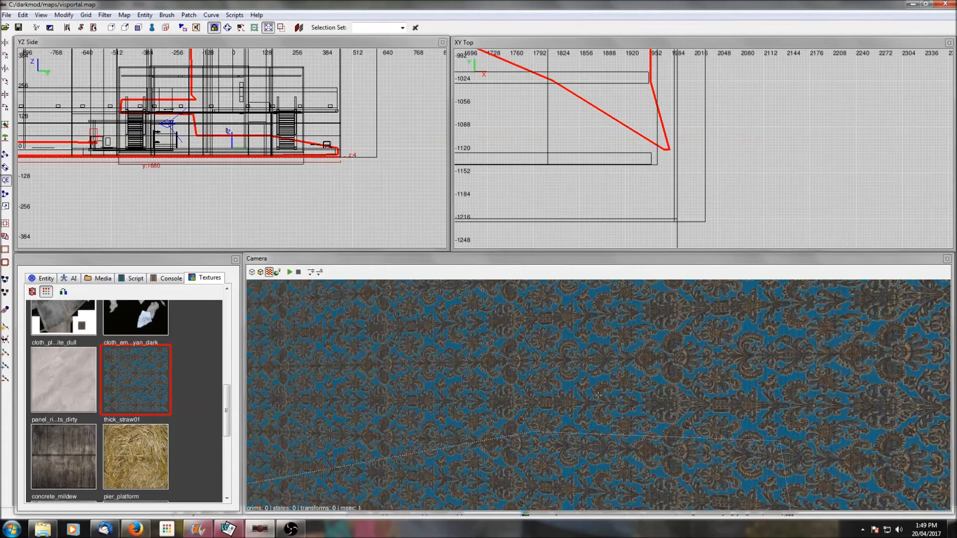
scroll(530, 457, down, 2)
scroll(531, 458, down, 3)
scroll(258, 193, up, 2)
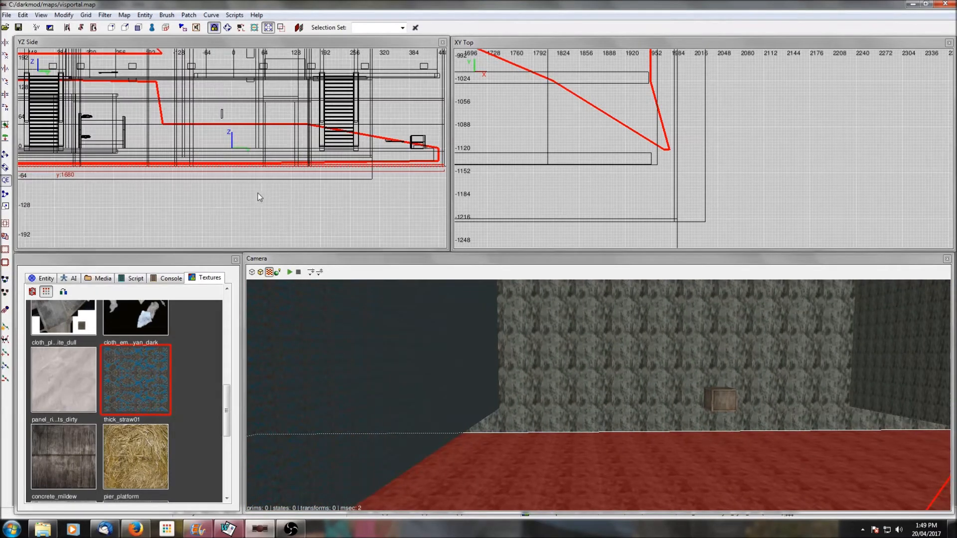
scroll(330, 209, up, 3)
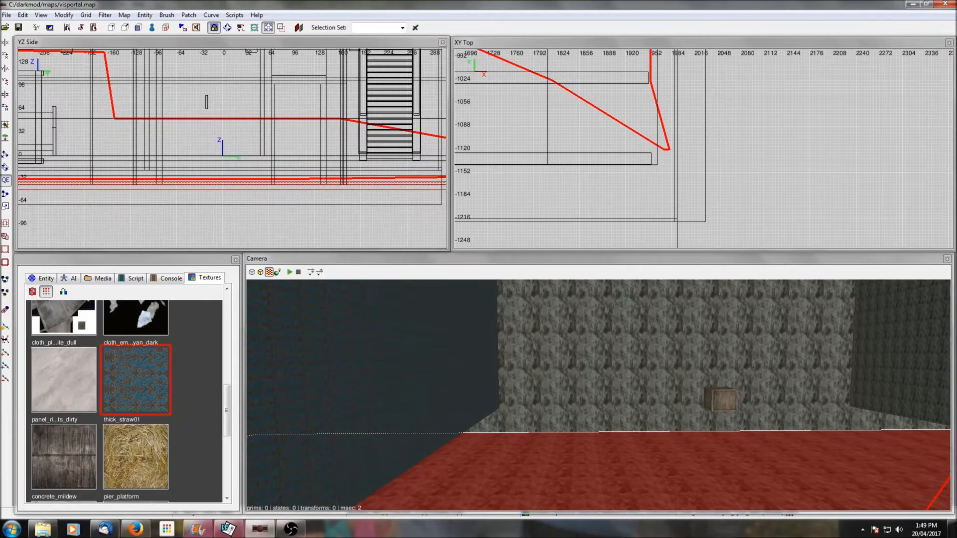
scroll(561, 382, up, 5)
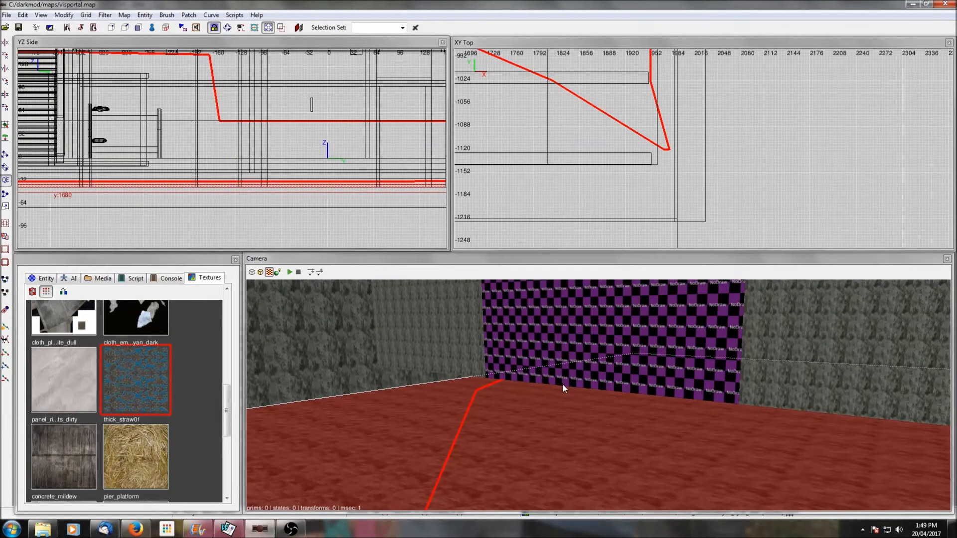
Step: Examine where the pointfile runs between the selected floor brush and the bottom edge of the NoDraw-backed wall
right_click(606, 416)
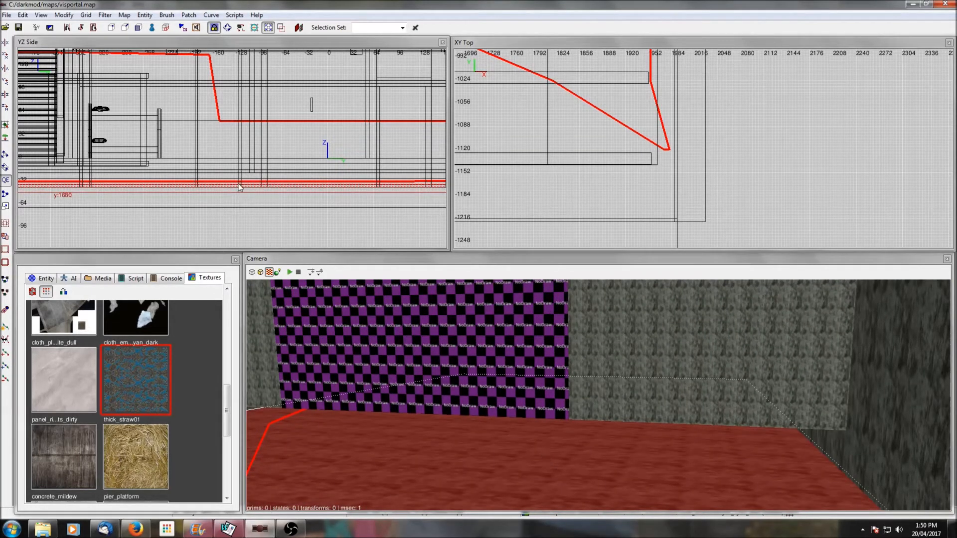
key(Left)
key(Left)
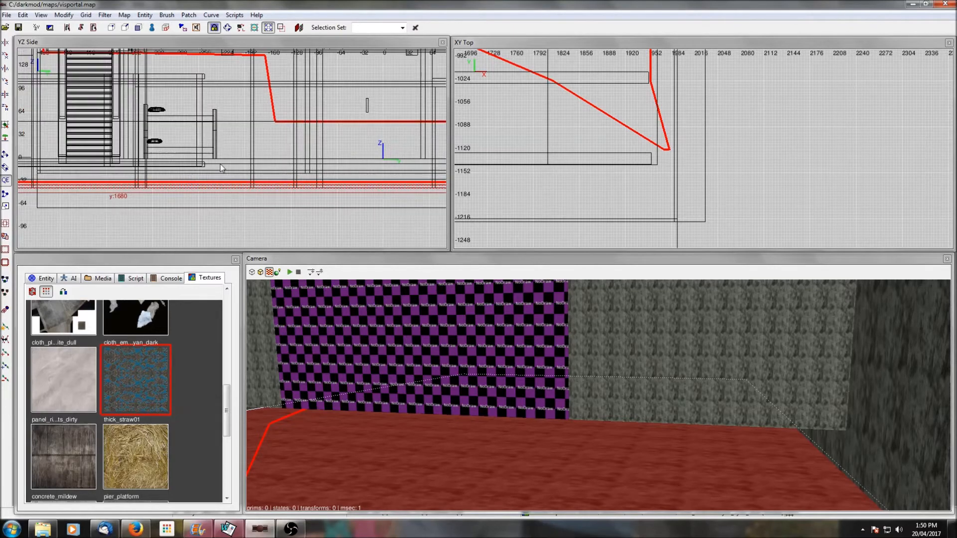
right_click(489, 408)
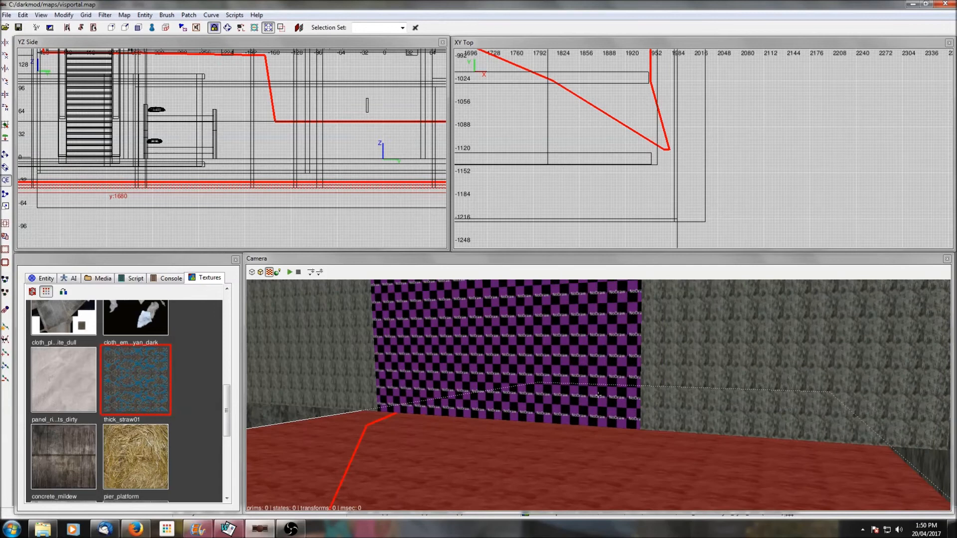
right_click(564, 415)
right_click(564, 414)
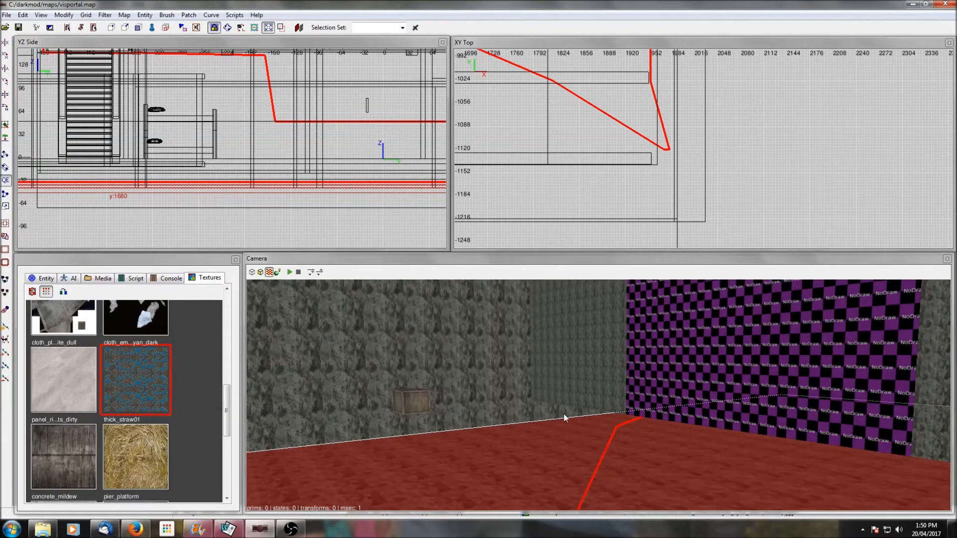
Step: Deselect the floor brush and select the hall's NoDraw-backed wall brushes together
key(Escape)
shift+click(570, 388)
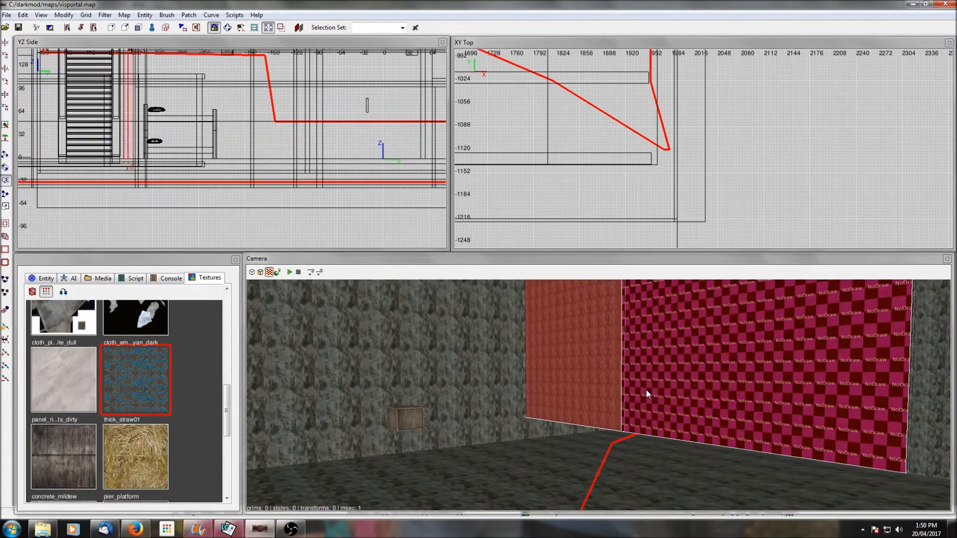
shift+click(738, 392)
scroll(738, 392, up, 4)
scroll(738, 391, down, 4)
scroll(737, 391, up, 1)
scroll(738, 392, up, 4)
shift+click(635, 391)
right_click(635, 390)
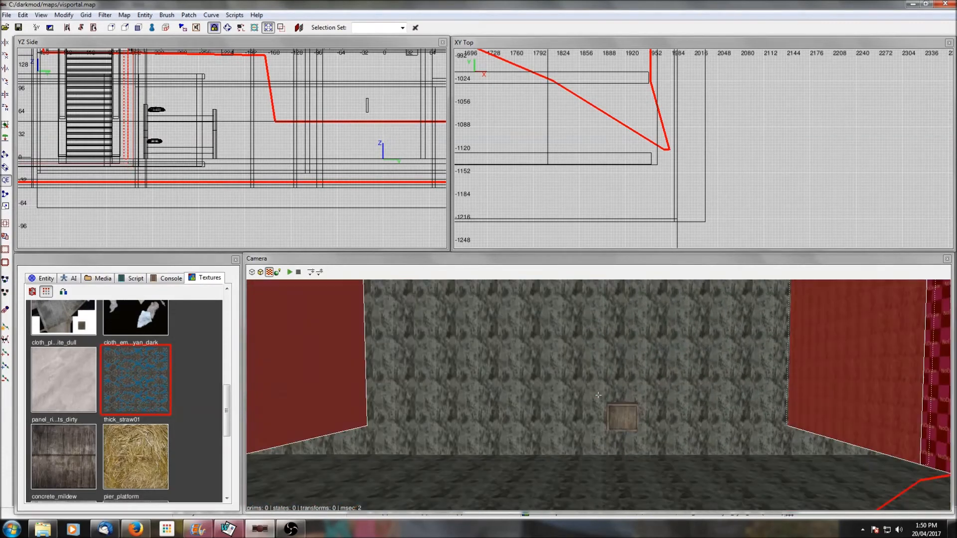
right_click(635, 391)
scroll(635, 391, up, 5)
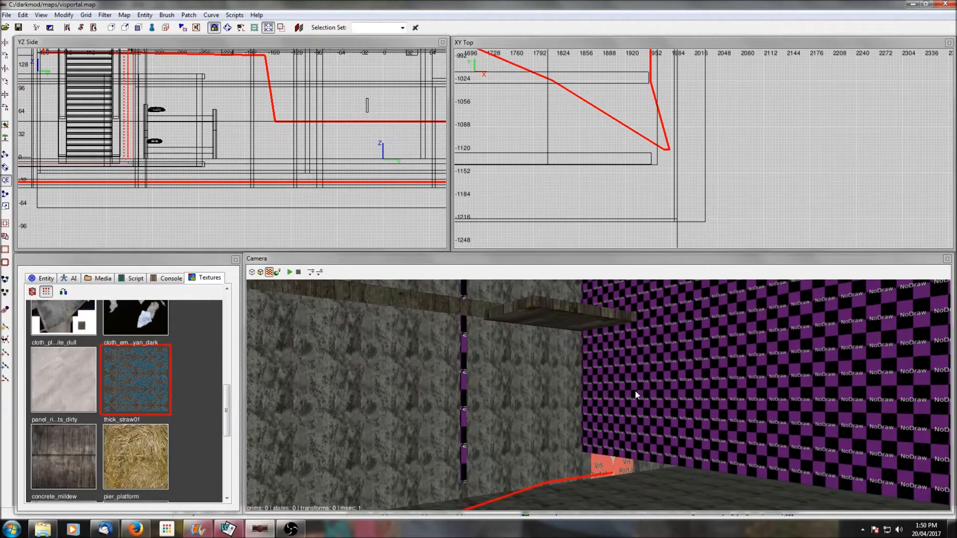
shift+click(605, 399)
right_click(606, 399)
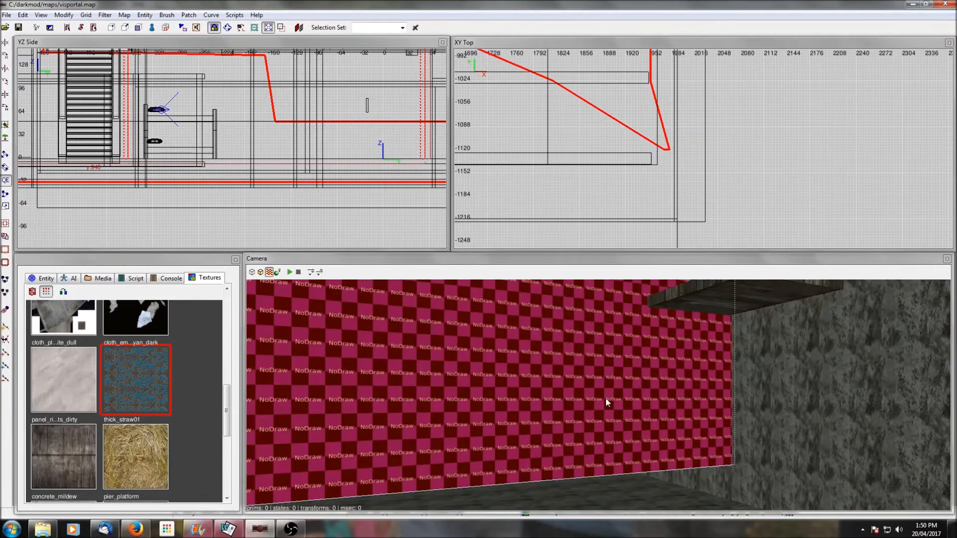
Step: Extend the selected walls' lower edges down into the floor brush in the side view, deselect them and save the map
scroll(253, 171, down, 5)
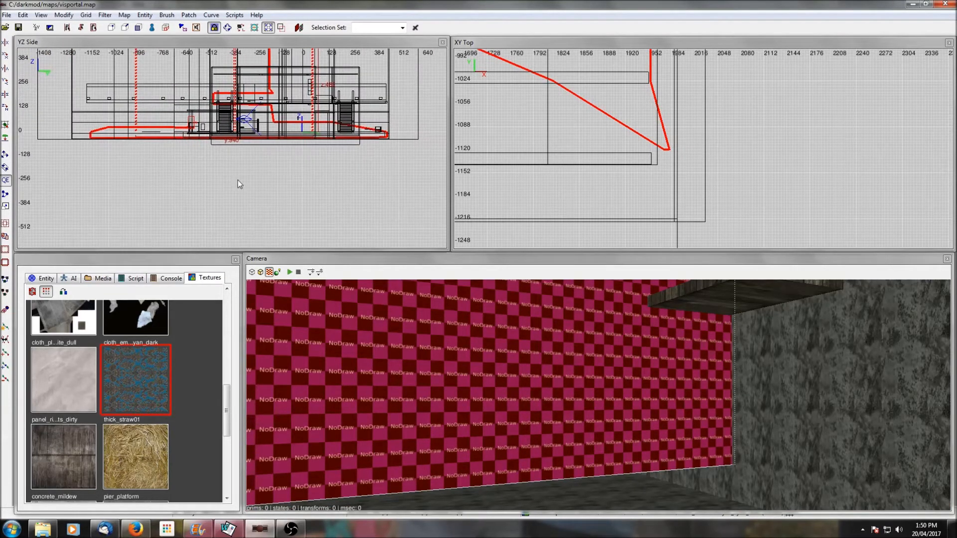
drag(238, 180, 238, 187)
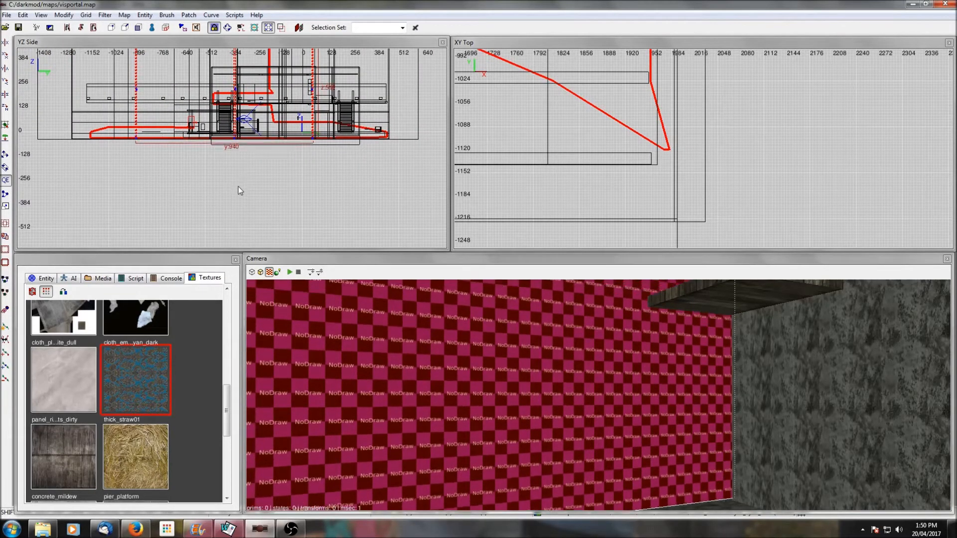
scroll(240, 187, up, 7)
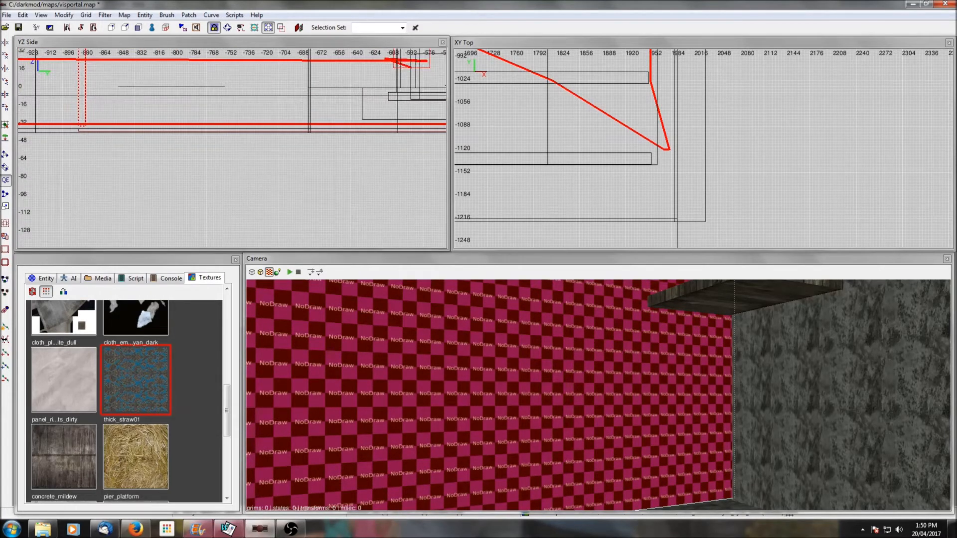
drag(220, 187, 220, 190)
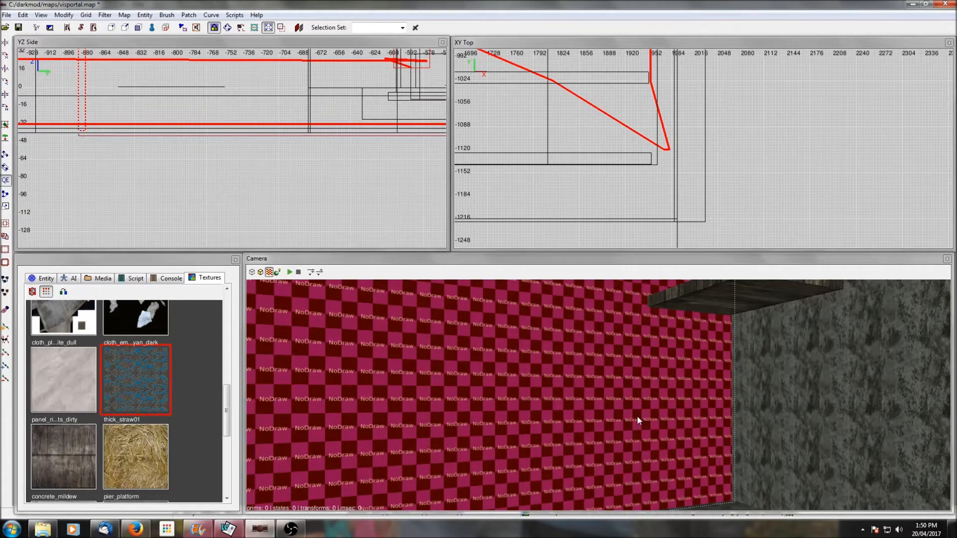
key(Escape)
click(19, 27)
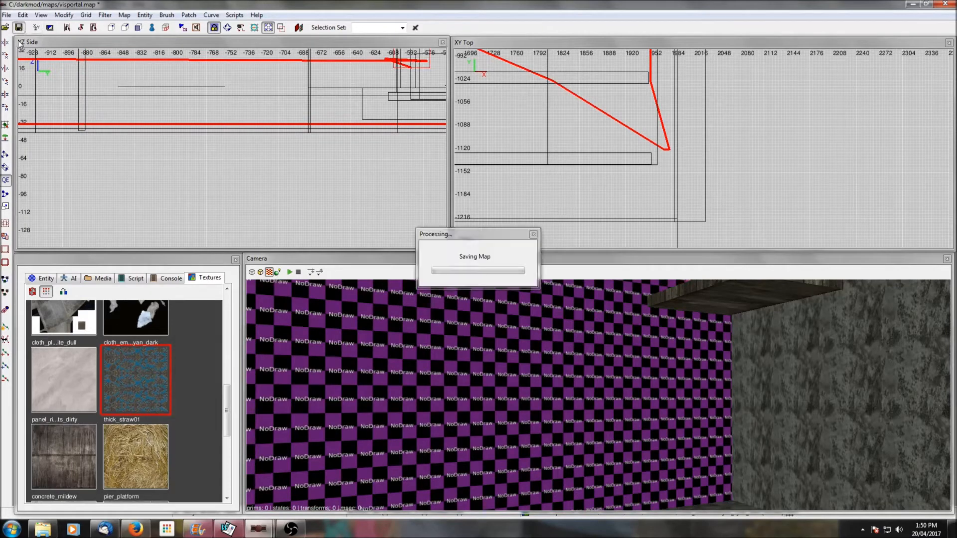
Step: Launch The Dark Mod, compile the map with the console command "dmap visportal", and exit the game
click(11, 529)
click(23, 184)
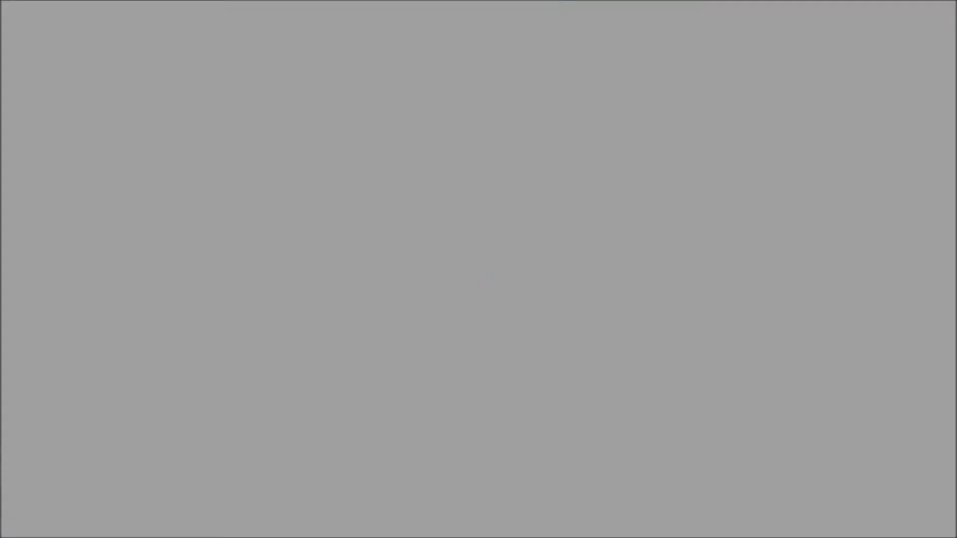
text(d)
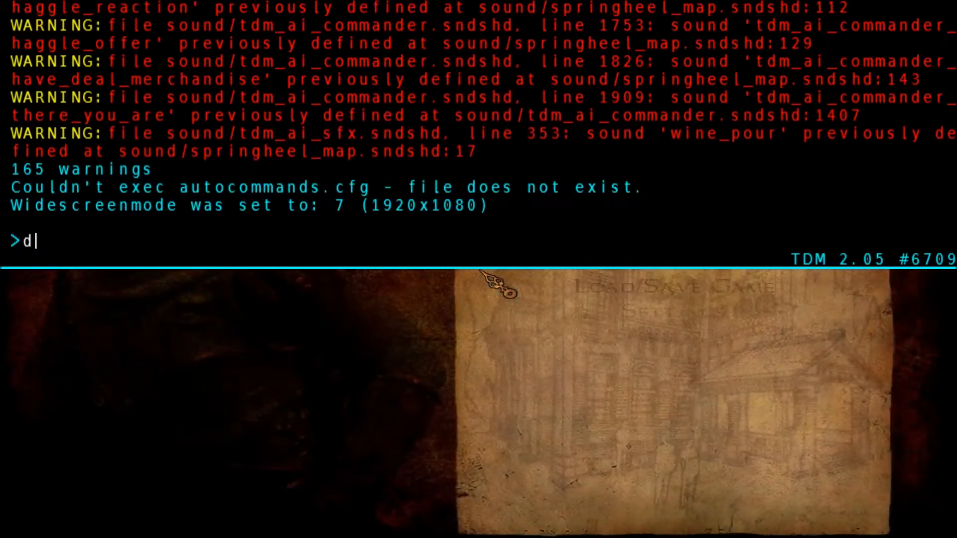
text(map visportal)
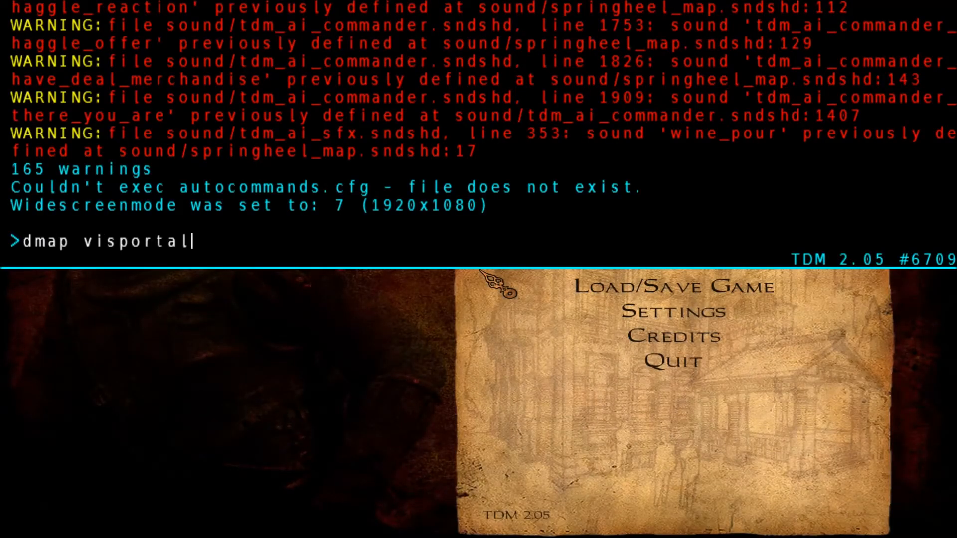
key(Return)
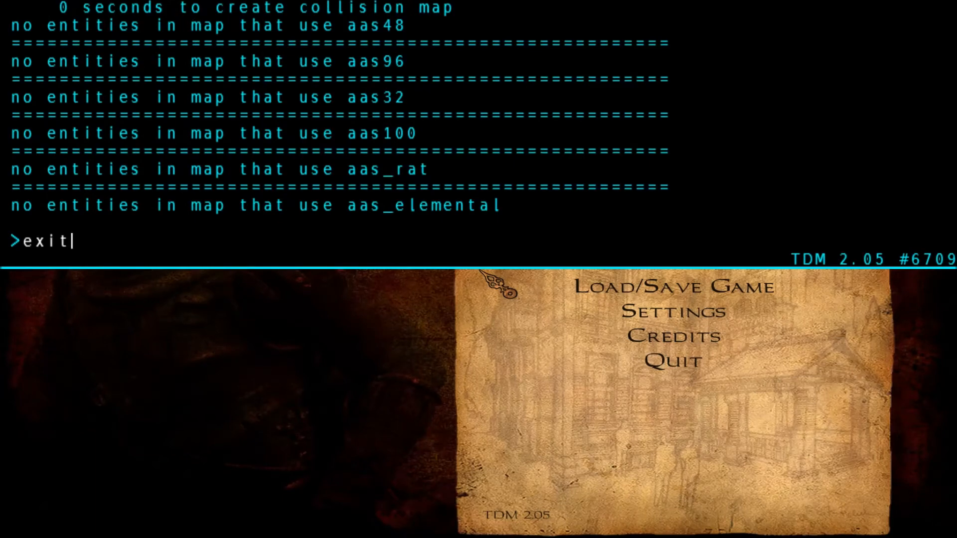
key(Return)
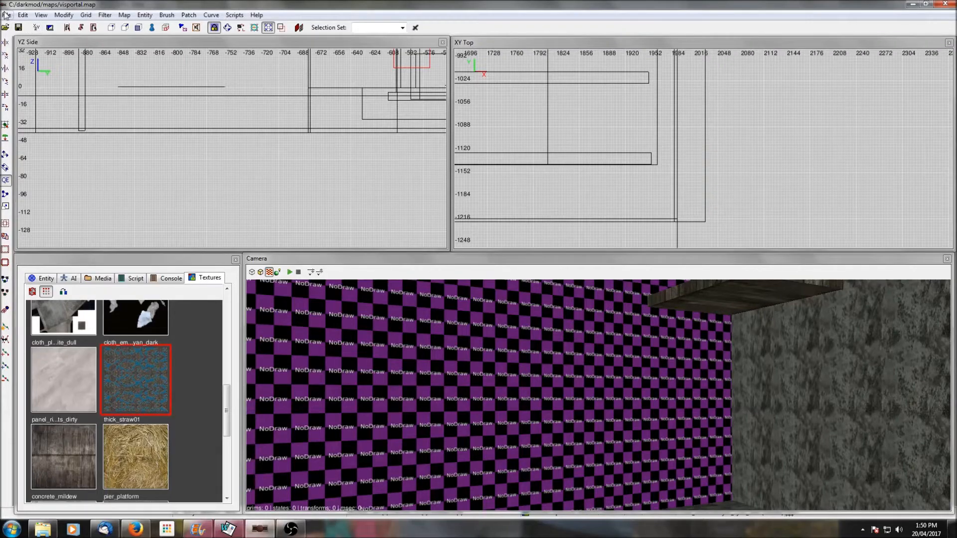
Step: Open speedbuild7.map and locate the hall's NoDraw-backed wall beside the visportal
click(6, 15)
click(90, 296)
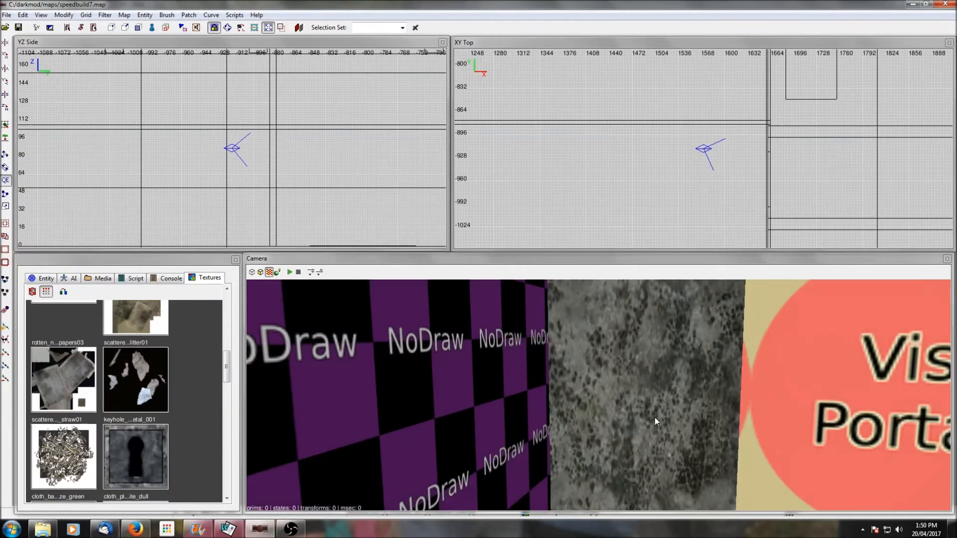
scroll(654, 417, down, 2)
right_click(654, 418)
right_click(654, 417)
scroll(673, 191, down, 4)
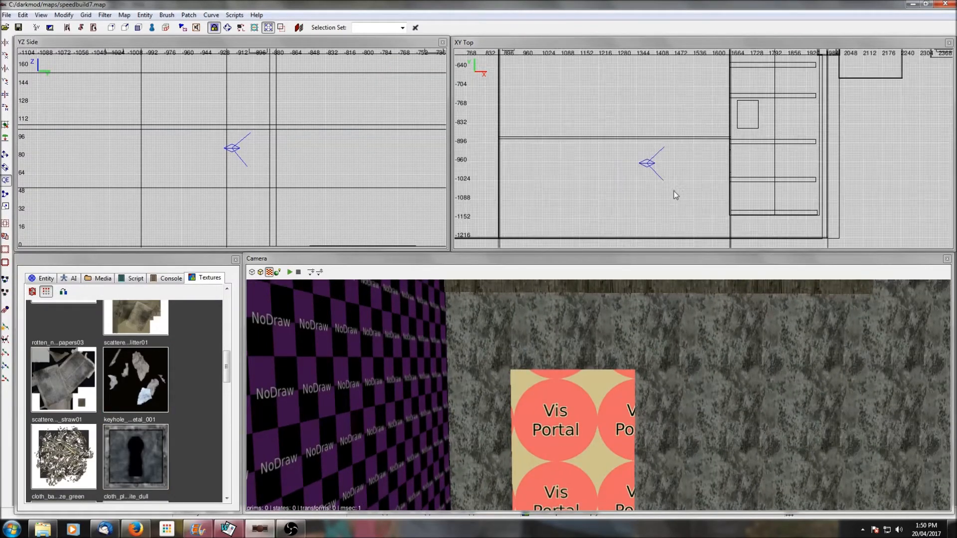
scroll(670, 179, down, 4)
scroll(689, 373, down, 3)
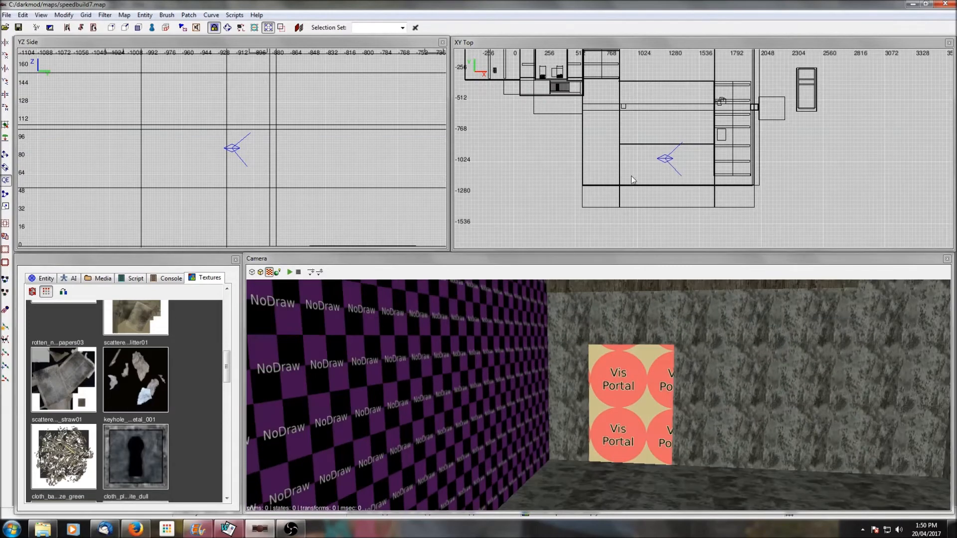
scroll(665, 125, down, 2)
right_click(599, 395)
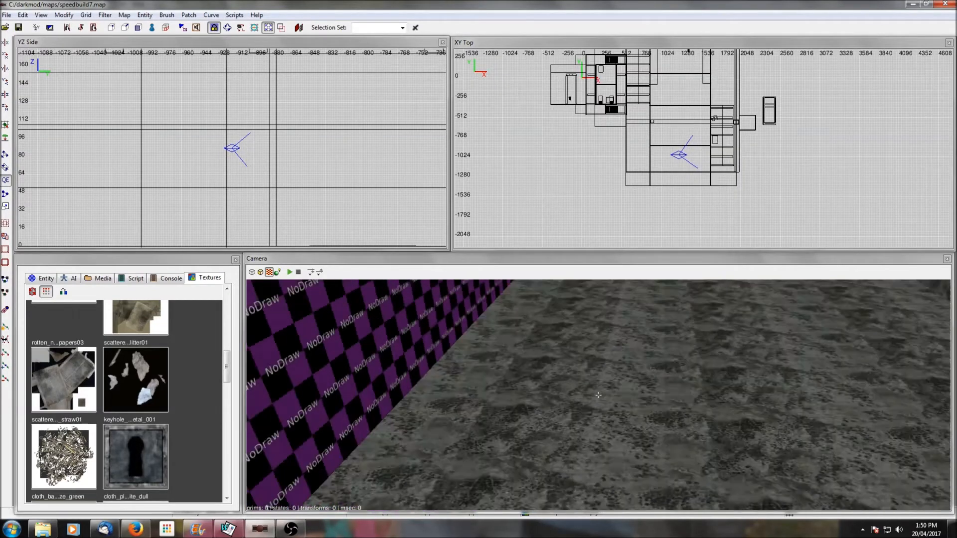
right_click(598, 395)
shift+click(656, 346)
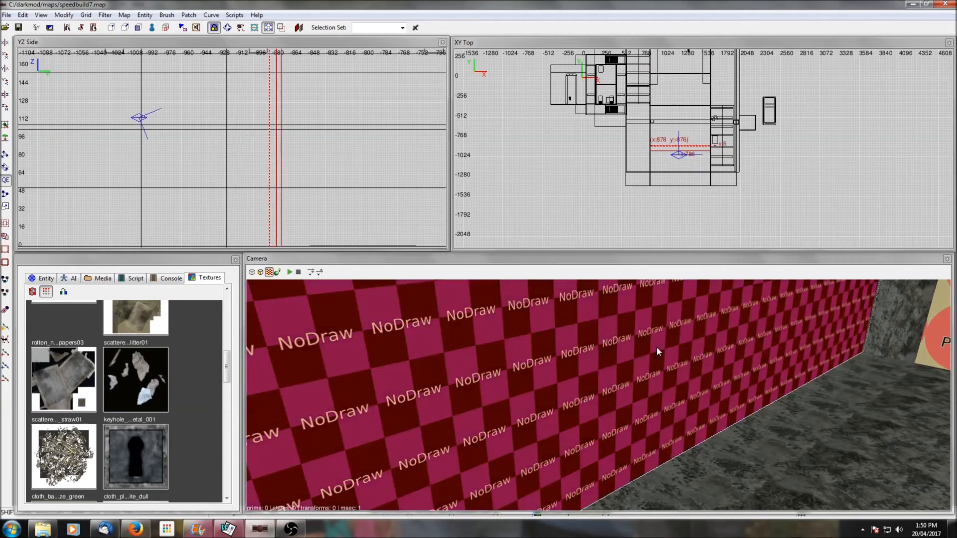
key(Escape)
shift+click(801, 447)
key(Escape)
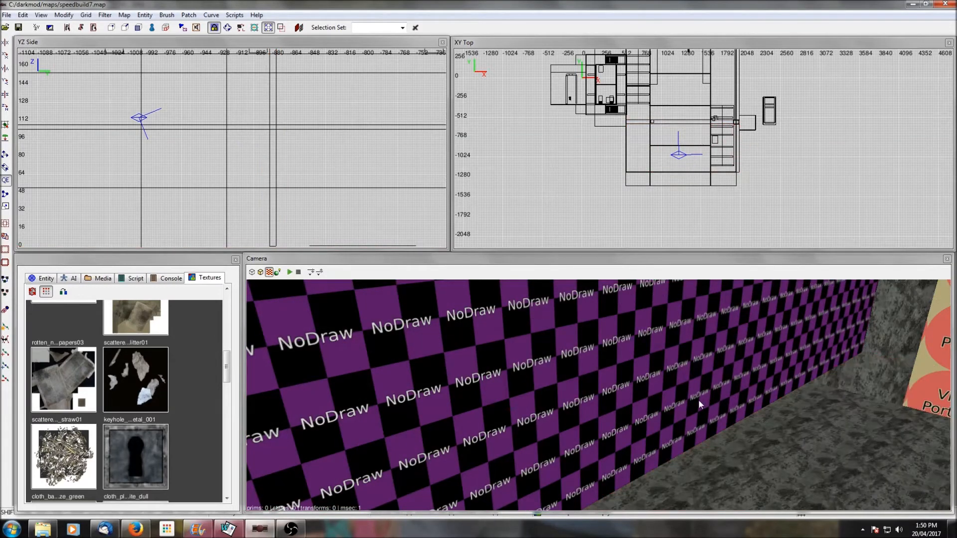
Step: Select the hall's NoDraw-backed wall and the matching wall brush parallel to it
shift+click(698, 399)
right_click(698, 399)
scroll(598, 395, up, 3)
right_click(598, 395)
key(Escape)
right_click(699, 399)
scroll(598, 395, down, 5)
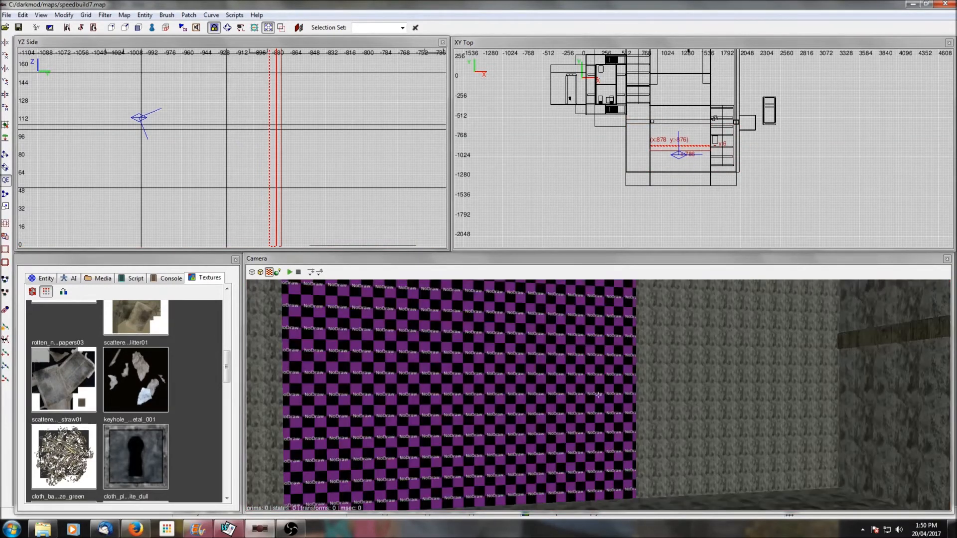
right_click(598, 396)
shift+click(574, 396)
shift+click(676, 399)
right_click(676, 399)
right_click(676, 400)
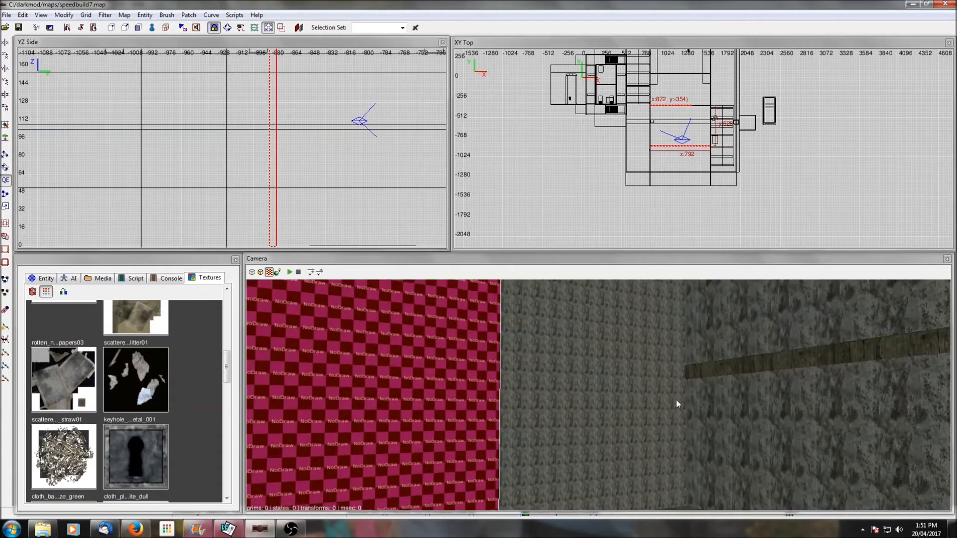
Step: Add the remaining parallel NoDraw-backed wall brush to the selection
shift+click(635, 388)
right_click(635, 387)
right_click(635, 387)
right_click(635, 387)
right_click(635, 388)
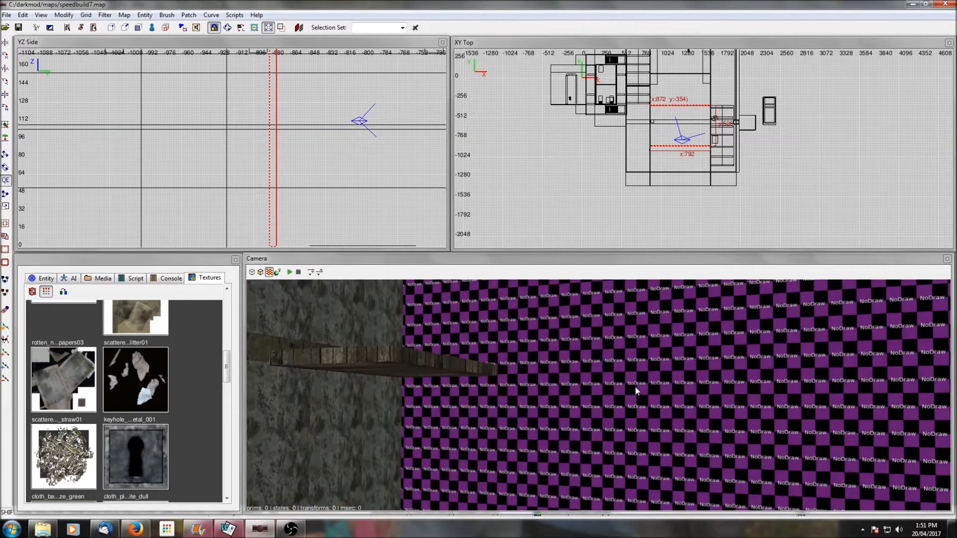
shift+click(636, 387)
right_click(635, 387)
scroll(635, 387, up, 4)
right_click(635, 388)
scroll(280, 137, down, 5)
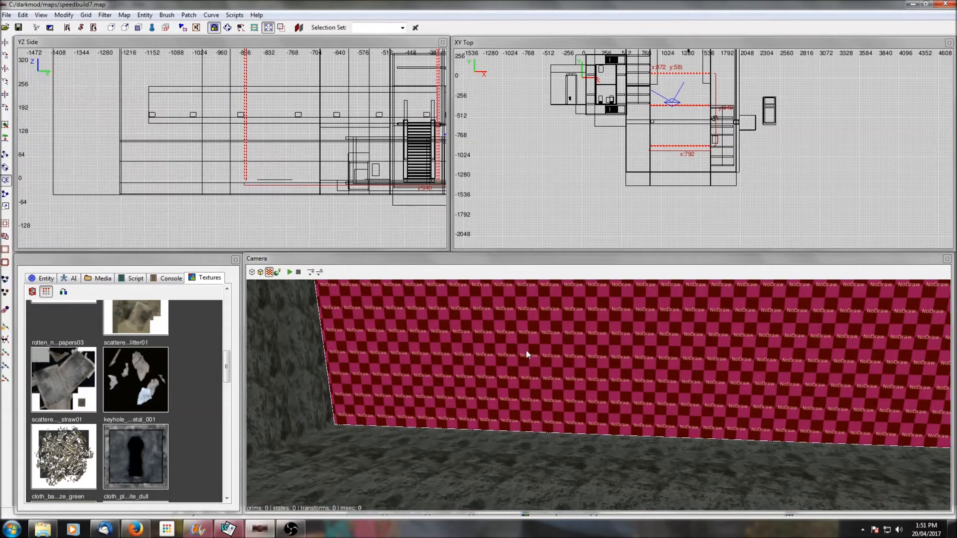
Step: Undo the last change to the selected wall brushes
right_click(528, 452)
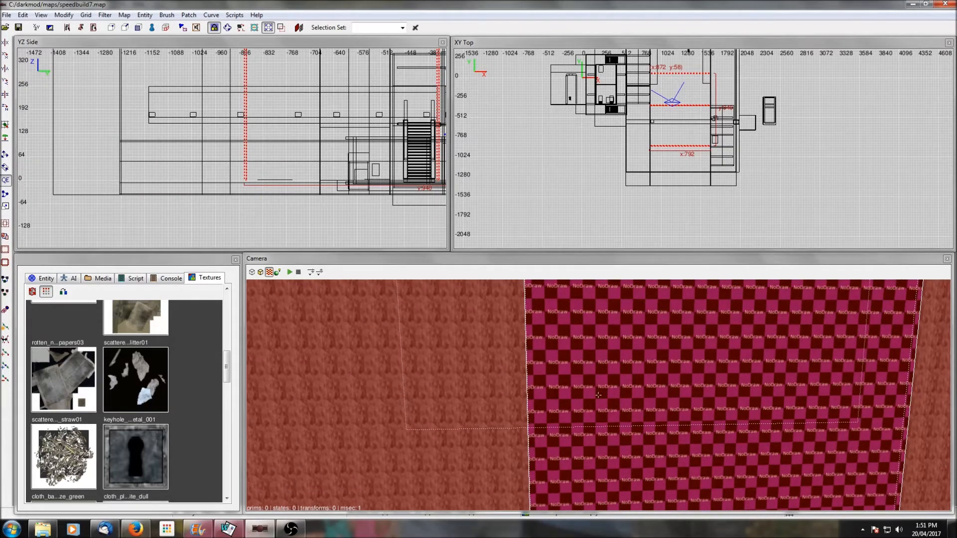
right_click(468, 361)
scroll(321, 190, down, 4)
right_drag(321, 190, 291, 187)
scroll(318, 195, up, 4)
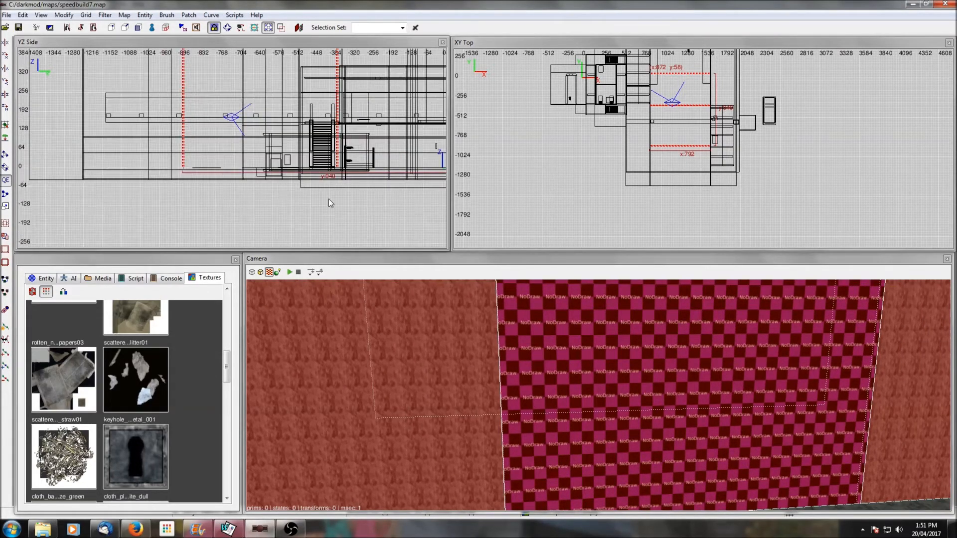
key(f)
shift+click(340, 202)
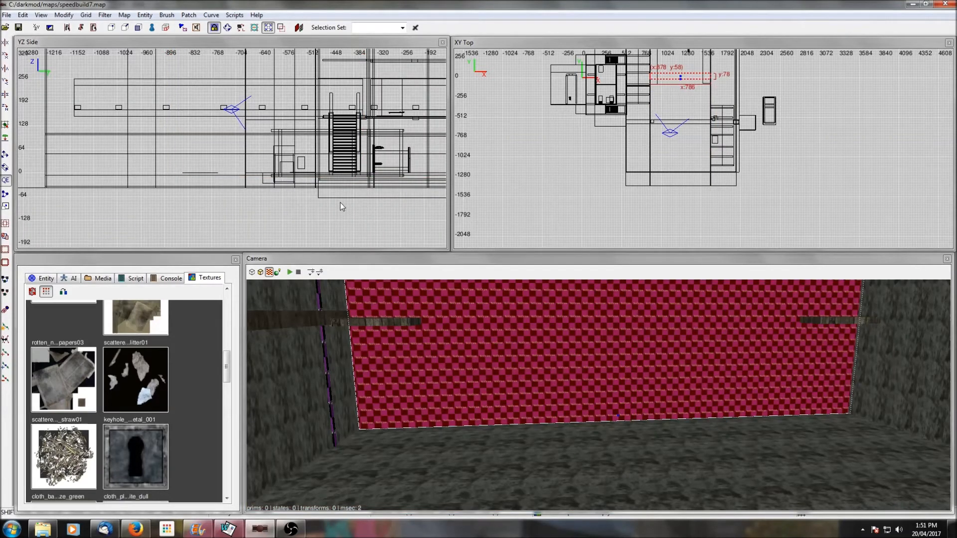
key(ctrl+z)
Step: Select the hall's three parallel NoDraw-backed wall brushes again
shift+click(457, 400)
shift+click(561, 396)
right_click(527, 381)
right_click(527, 382)
shift+click(529, 383)
right_click(529, 382)
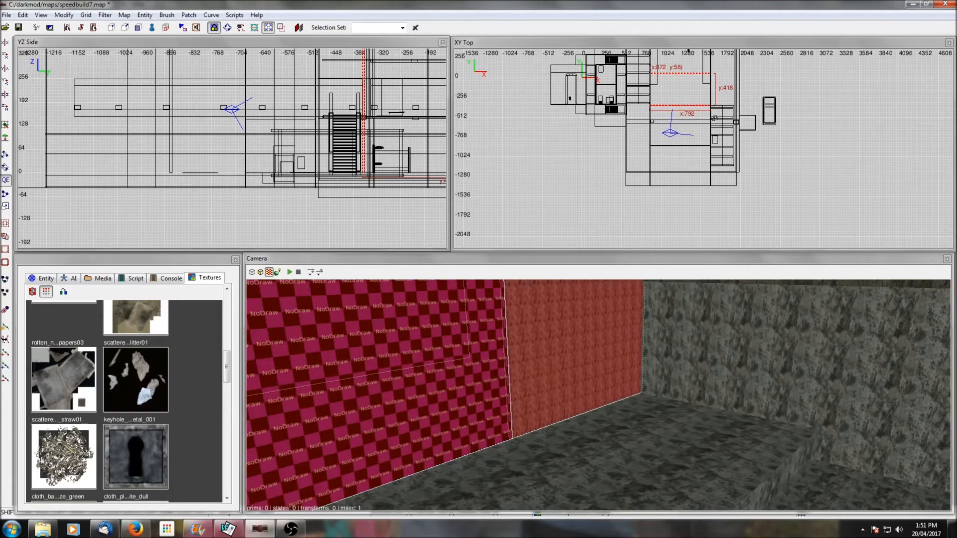
right_click(549, 367)
shift+click(549, 367)
right_click(549, 367)
right_click(549, 366)
scroll(549, 367, up, 5)
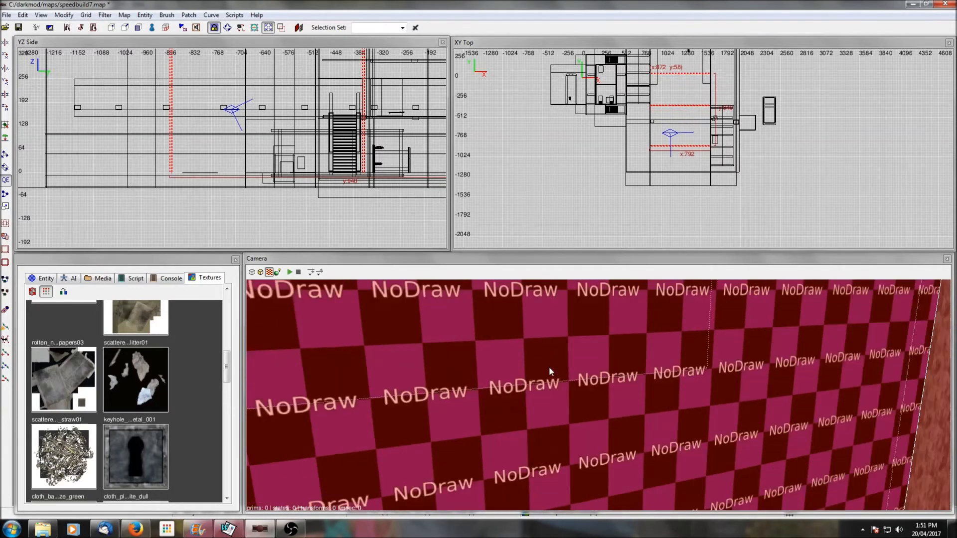
scroll(549, 366, down, 4)
right_click(549, 366)
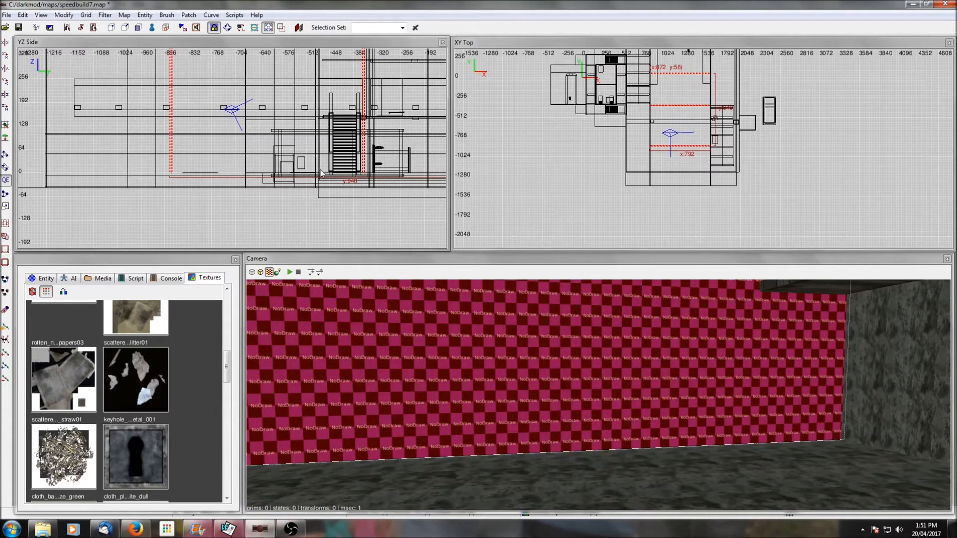
Step: Extend the three walls' bottom edges down to the underside of the floor brush, deselect them and save speedbuild7.map
scroll(334, 177, down, 3)
drag(316, 183, 316, 191)
scroll(316, 191, up, 3)
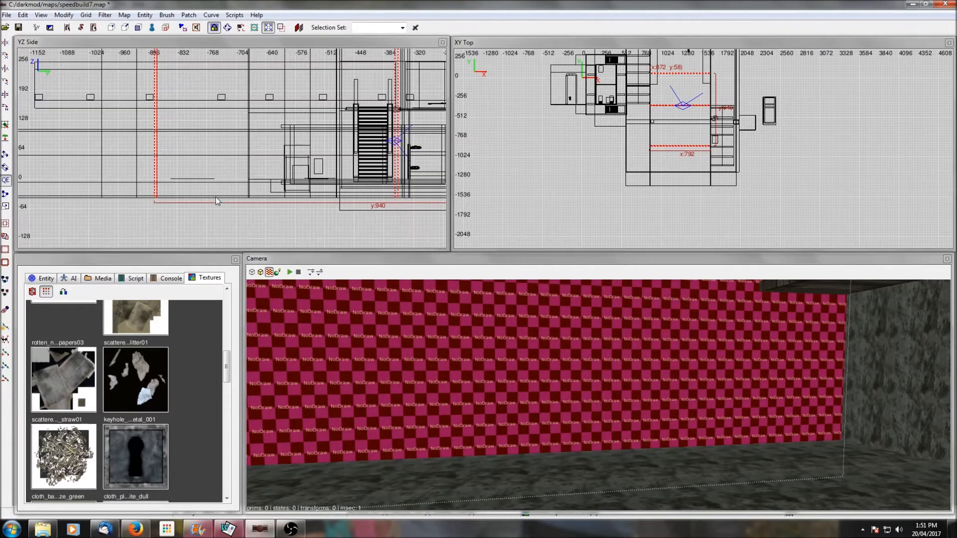
key(Escape)
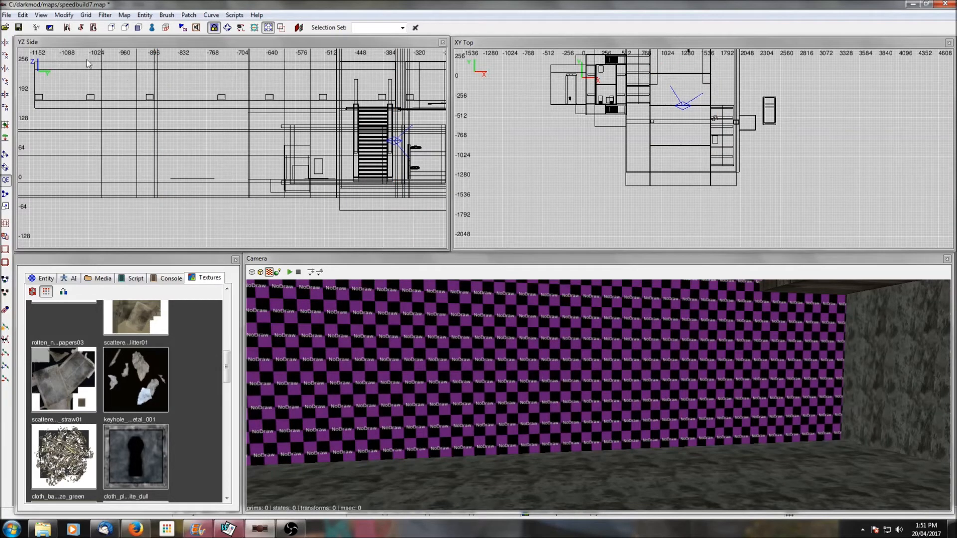
click(19, 28)
Step: Open visportal.map from the recently used maps
click(7, 15)
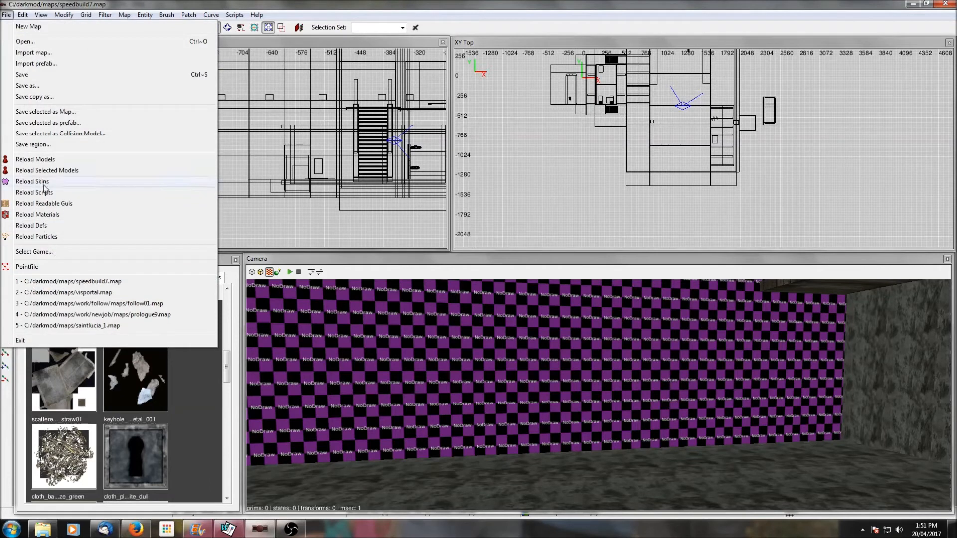
click(11, 531)
click(19, 4)
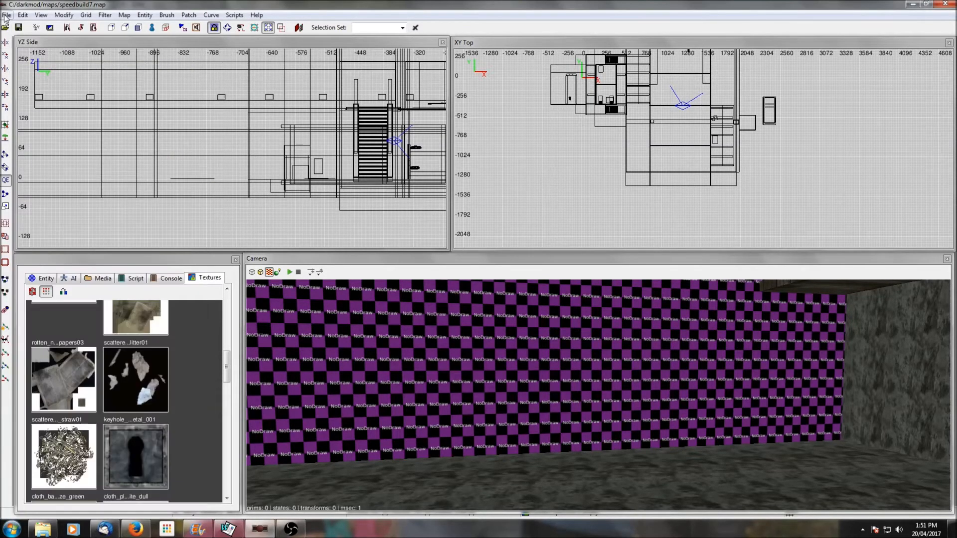
click(7, 15)
mouse_move(23, 16)
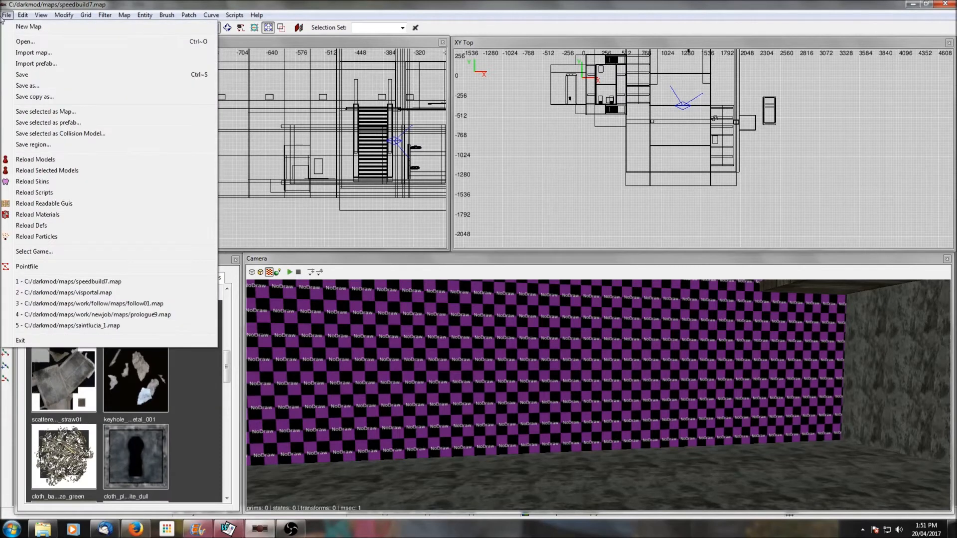
click(68, 297)
key(super)
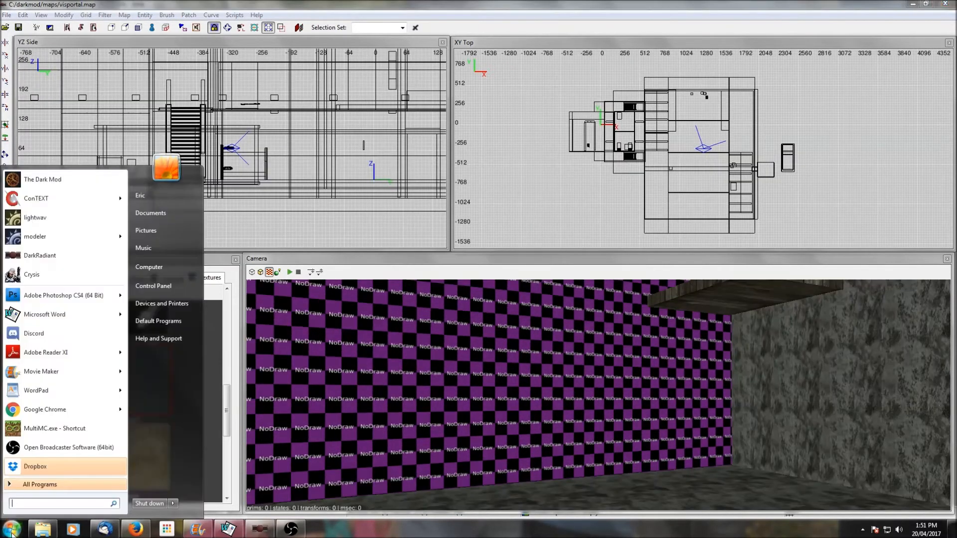
Step: Delete the cloth-textured brush standing in front of the camera in the hall
right_click(505, 408)
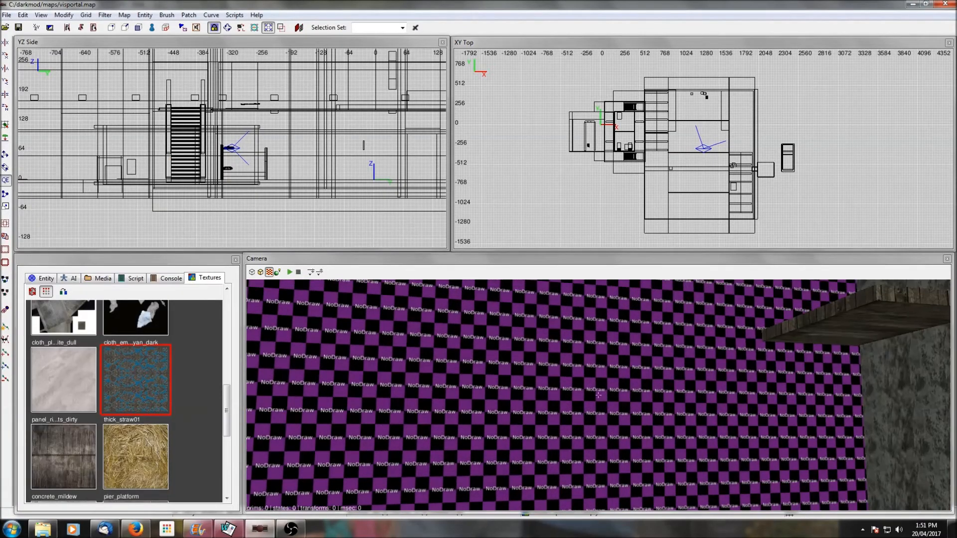
key(Down)
shift+click(505, 408)
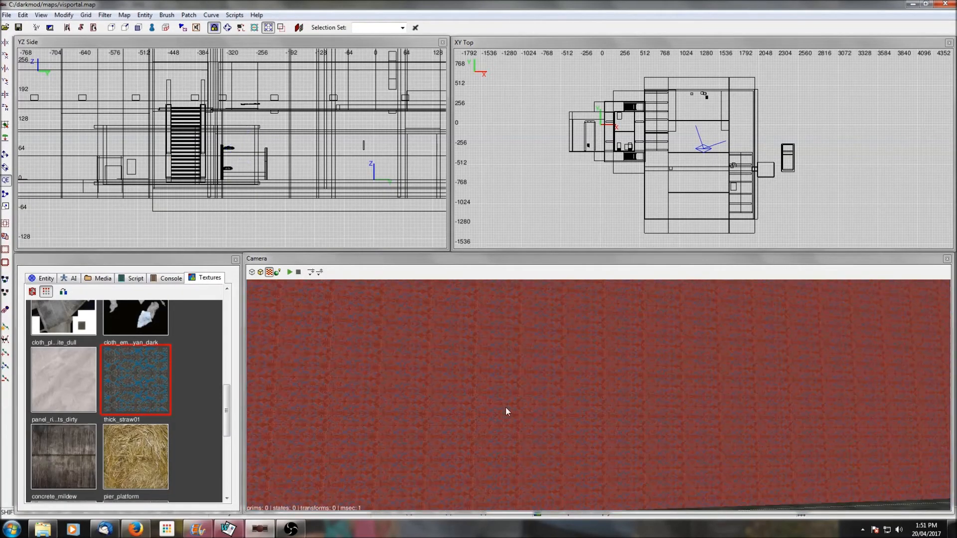
key(Delete)
Step: Apply the dark cyan cloth texture to the NoDraw brush filling the hall's central opening, deselect it and save the map
shift+click(506, 407)
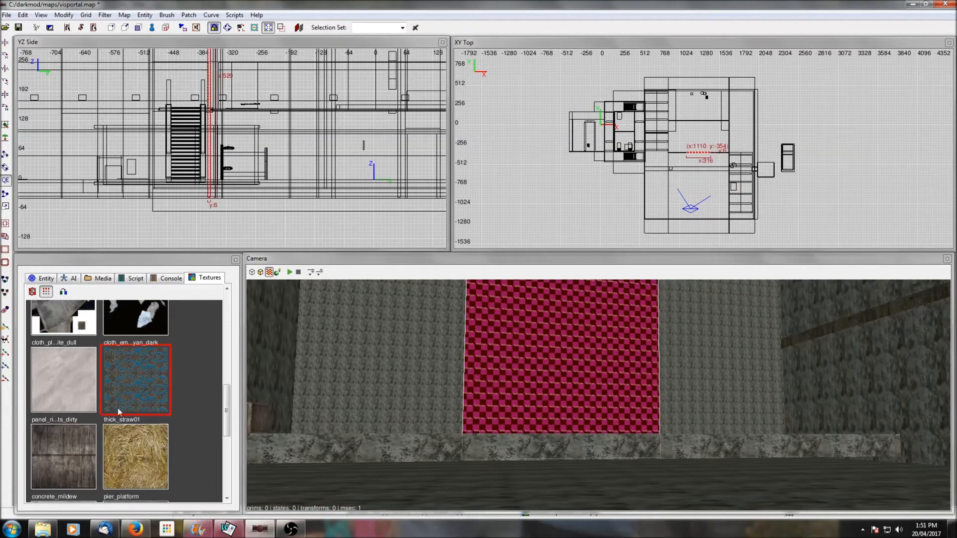
key(Escape)
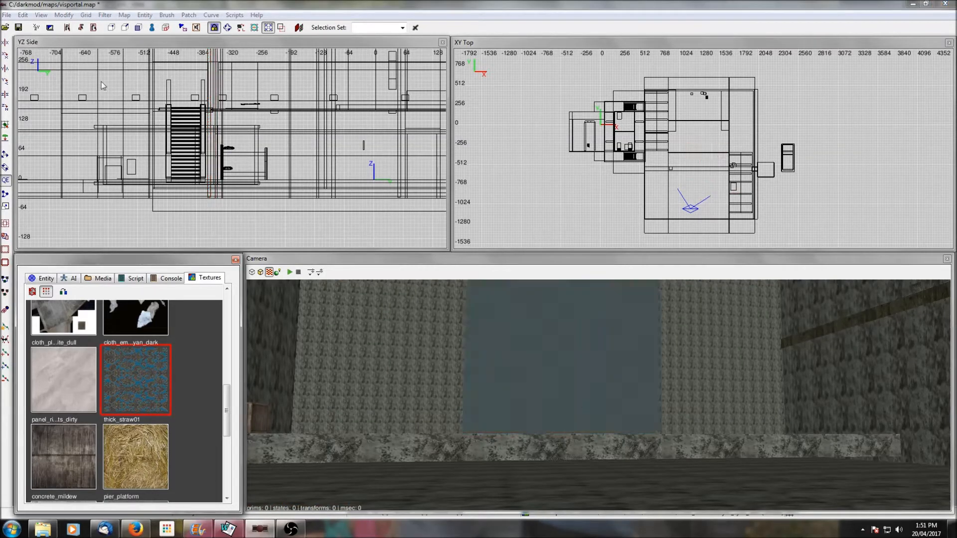
click(19, 28)
Step: Switch to The Dark Mod, compile the map with "dmap visportal" in the console and exit the game
click(11, 529)
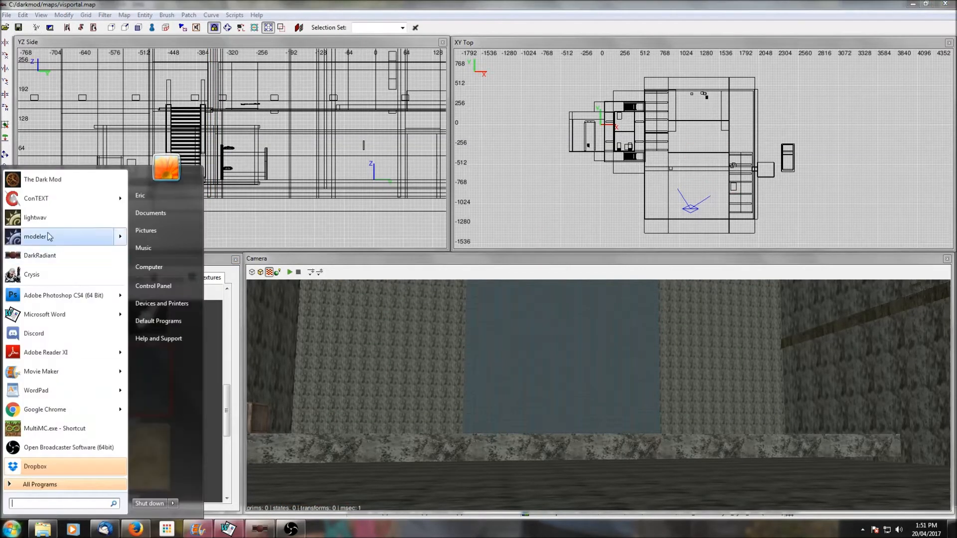
click(58, 178)
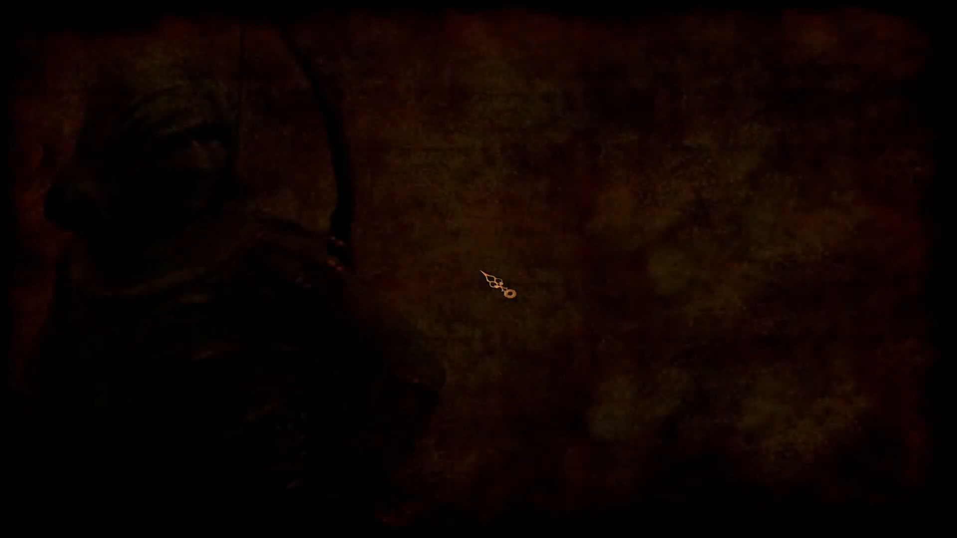
key(ctrl+alt+grave)
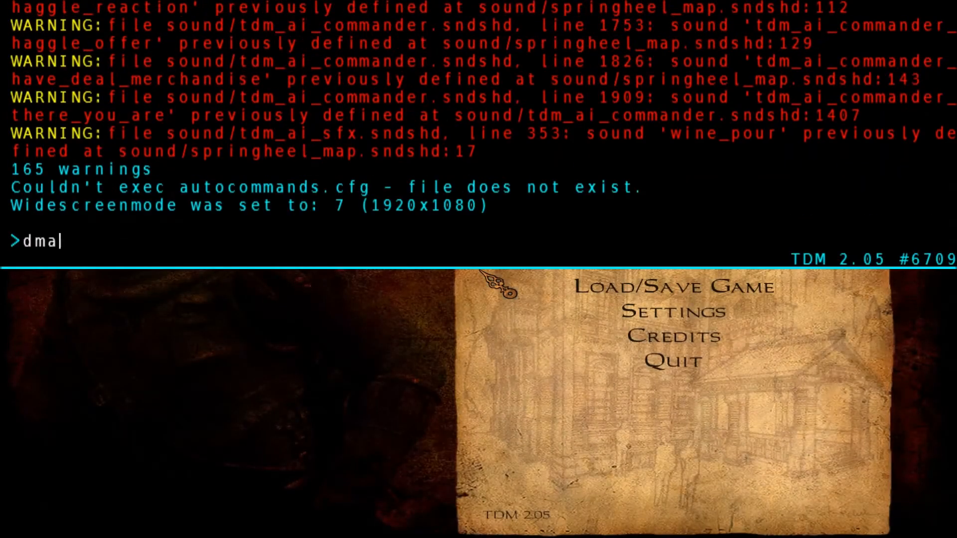
text(dmap visportal)
key(Return)
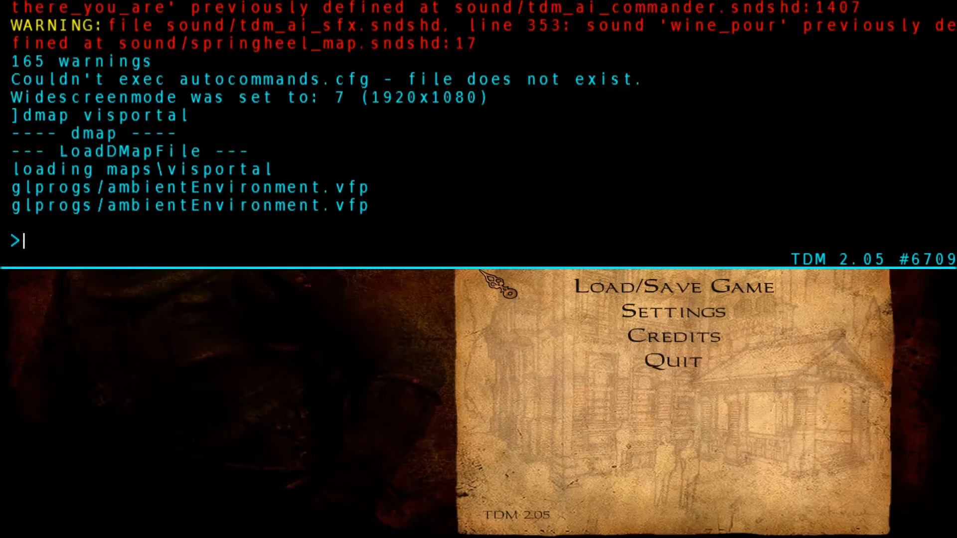
text(exit)
key(Return)
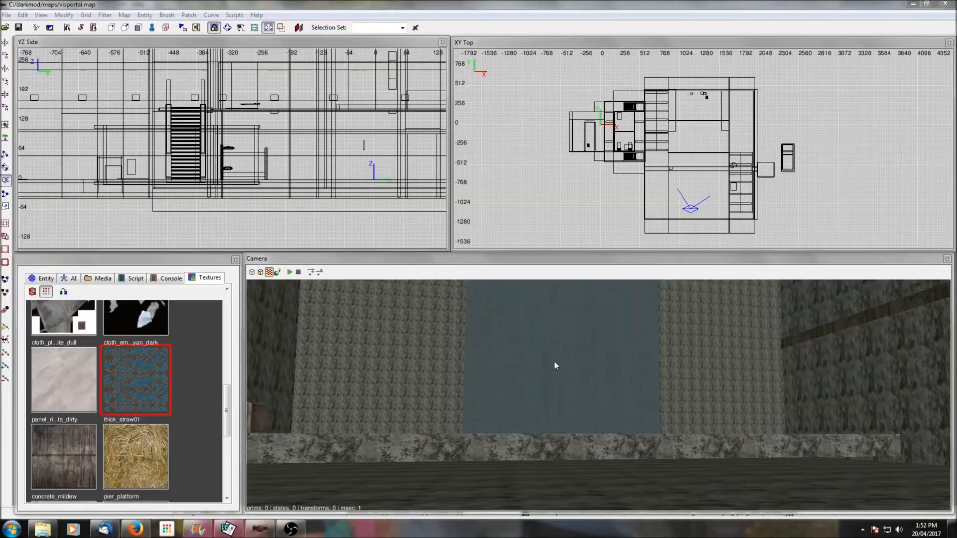
Step: Remove the cloth-textured brush from the central opening, texture the hall-wide NoDraw brush beyond it with the dark cyan cloth and save
scroll(554, 361, up, 5)
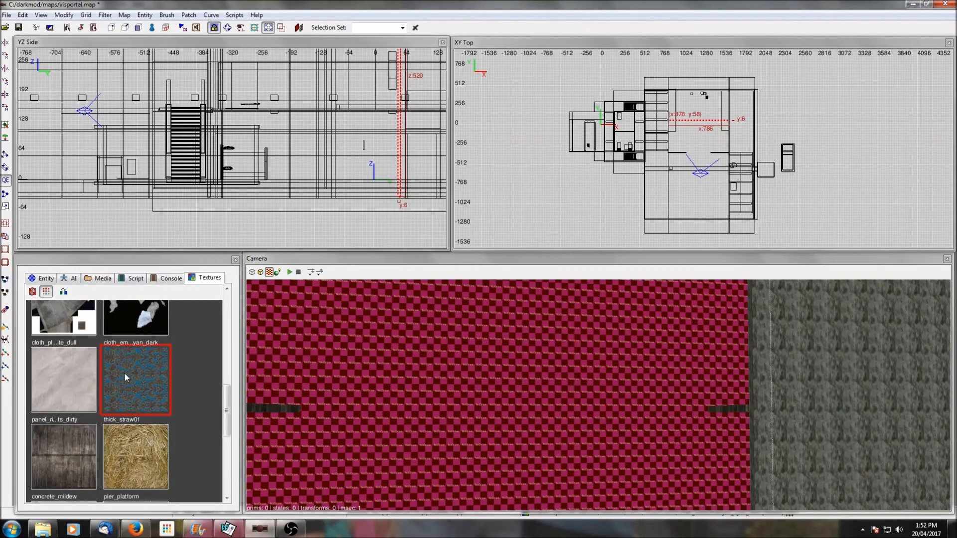
click(19, 28)
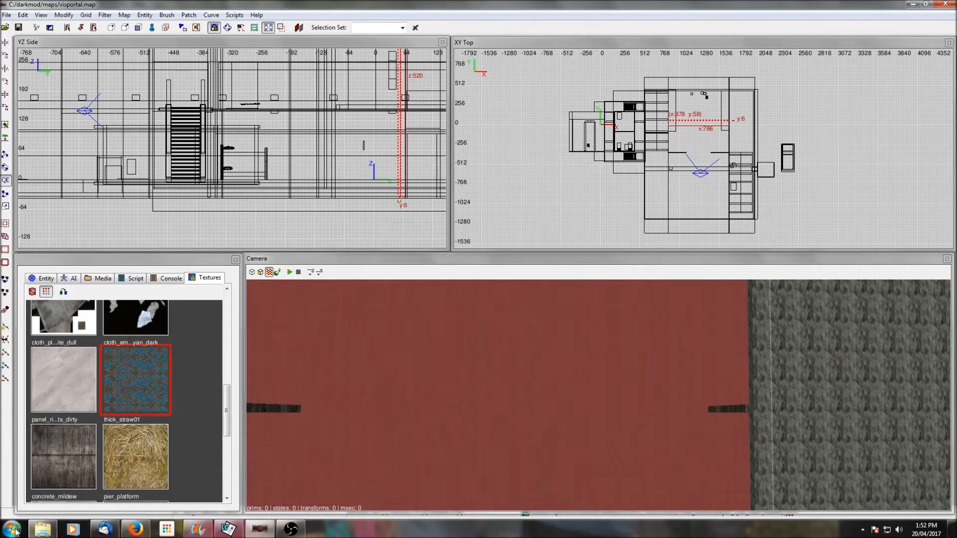
Step: Launch The Dark Mod again, run "dmap visportal" in the console and exit the game
click(11, 529)
click(47, 187)
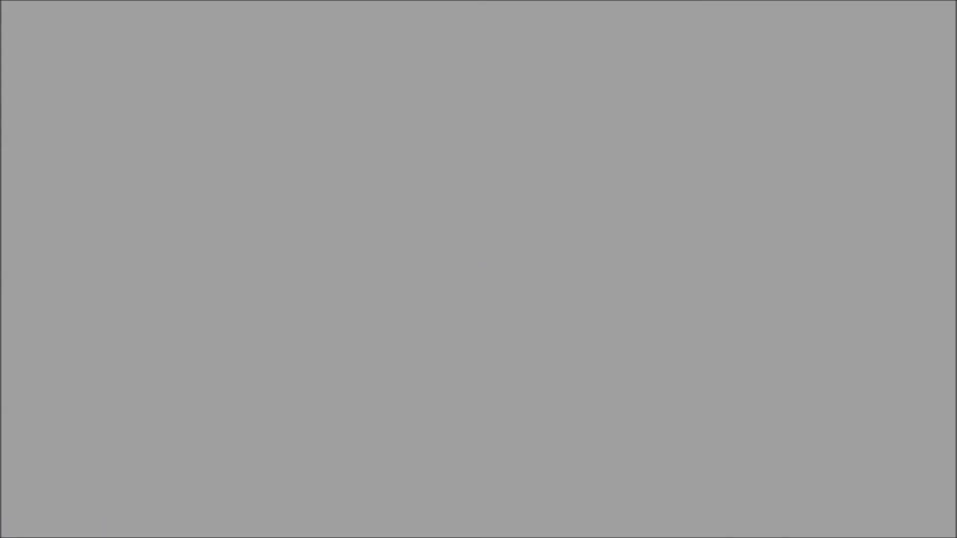
key(ctrl+alt+grave)
text(dmap visportal)
key(Return)
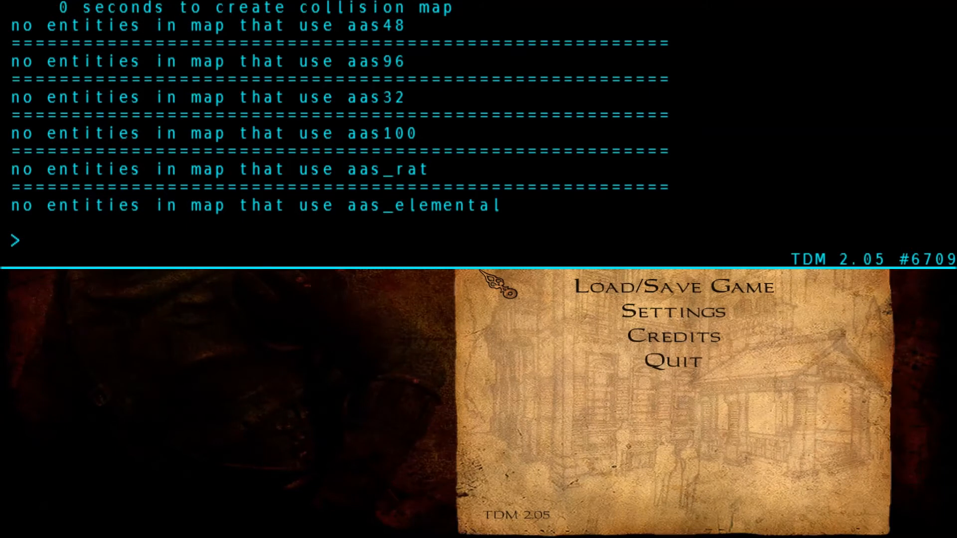
key(Return)
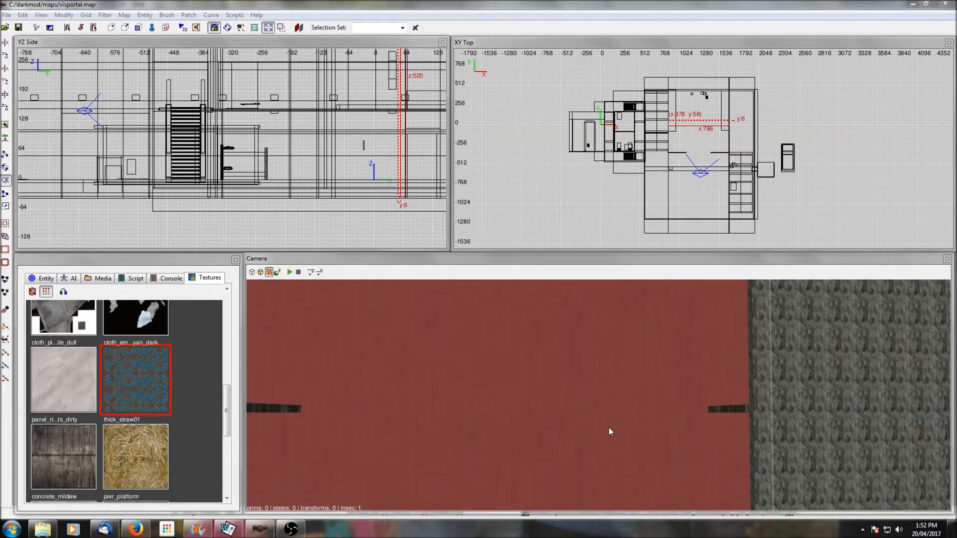
Step: Delete the cloth-textured brush spanning the full width of the hall
shift+click(556, 411)
shift+click(556, 411)
key(BackSpace)
right_click(556, 411)
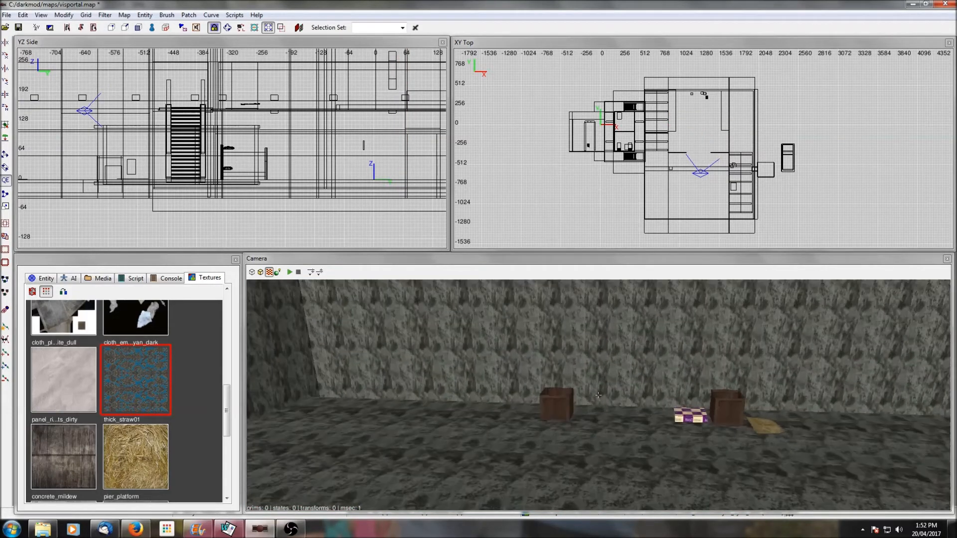
Step: Apply the dark cyan cloth texture to the VisPortal brush in the hall wall's doorway
right_click(556, 410)
shift+click(564, 424)
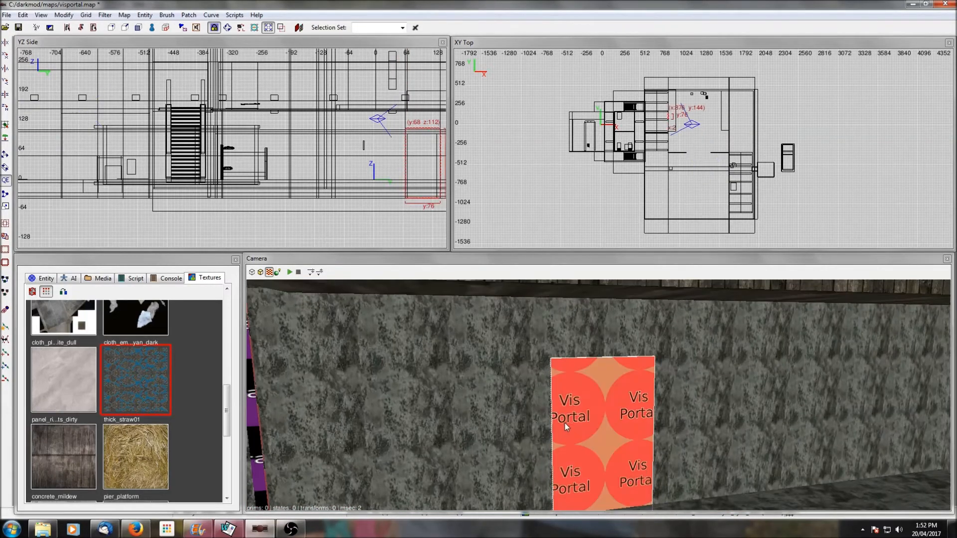
click(138, 362)
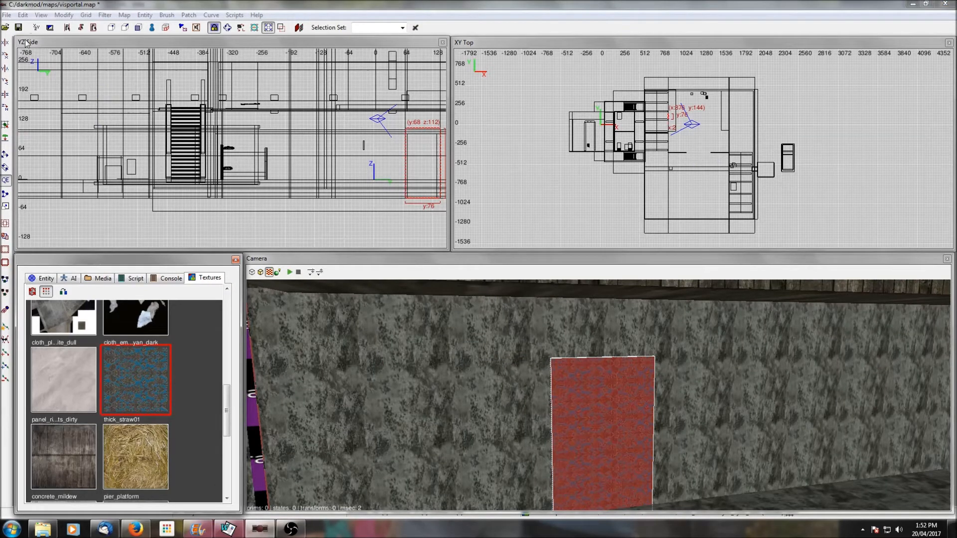
Step: Examine up close in the top view how the textured doorway brush fits into its wall
scroll(716, 134, up, 8)
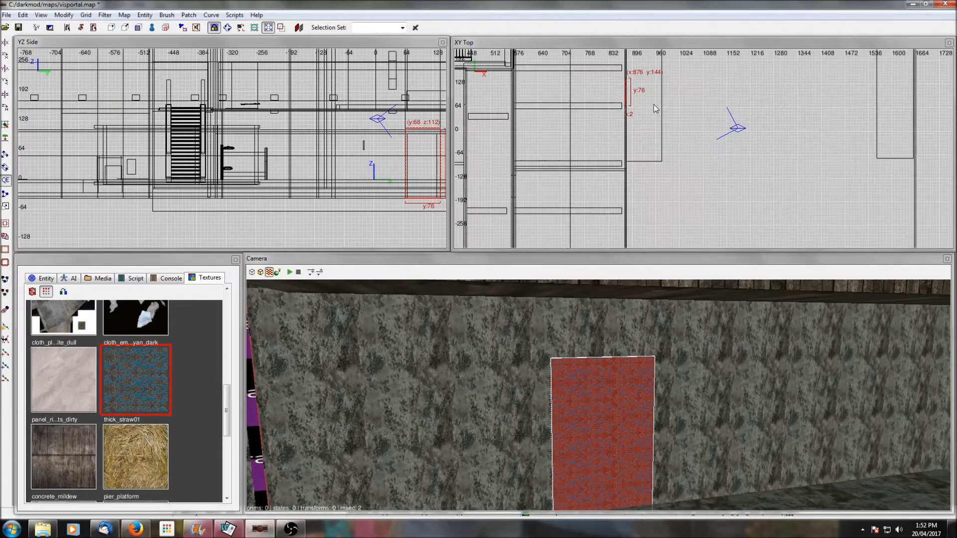
scroll(654, 102, up, 3)
shift+click(669, 393)
shift+click(669, 388)
shift+click(603, 323)
shift+click(603, 323)
shift+click(520, 374)
shift+click(518, 374)
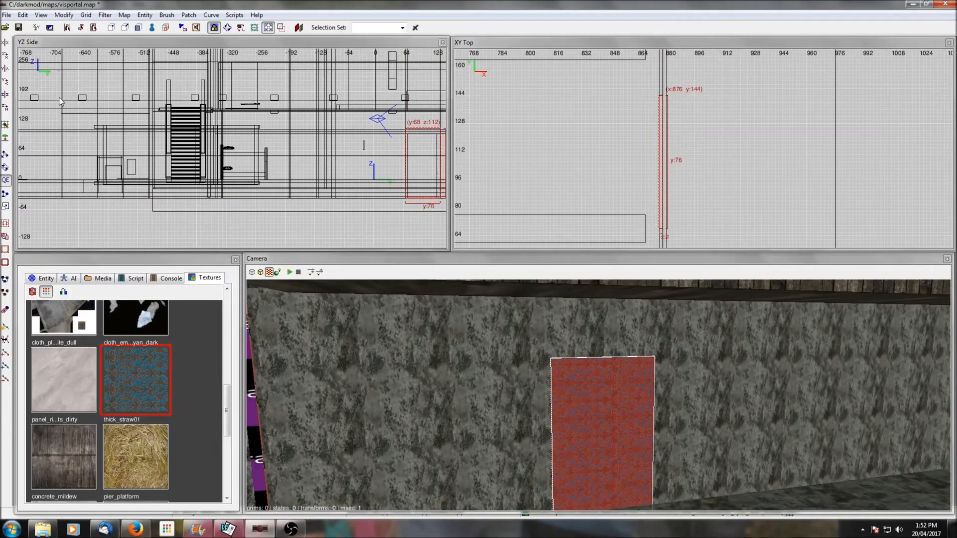
Step: Switch to The Dark Mod, compile with "dmap visportal" to test the sealed doorway and exit the game
key(super)
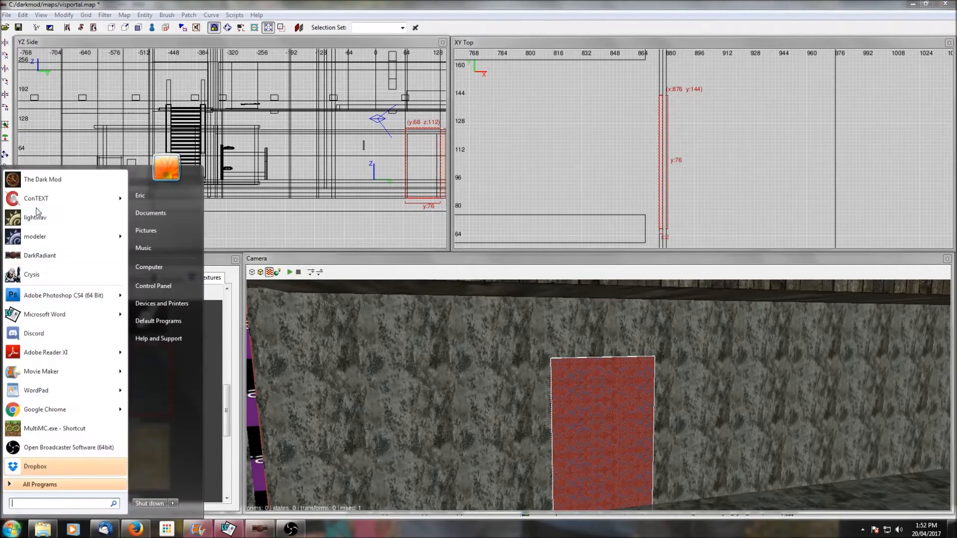
click(49, 177)
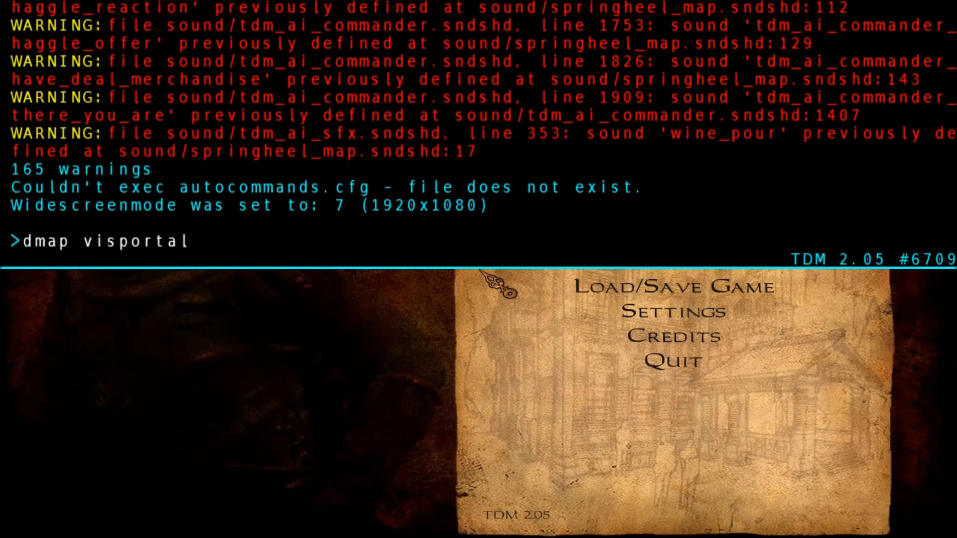
key(Return)
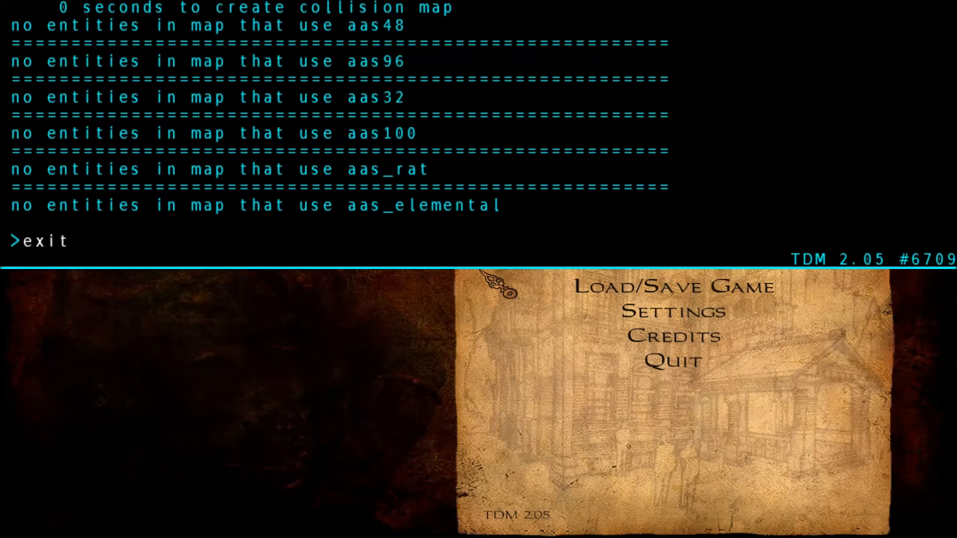
key(Return)
Step: Delete the cloth-textured brush from the doorway
key(BackSpace)
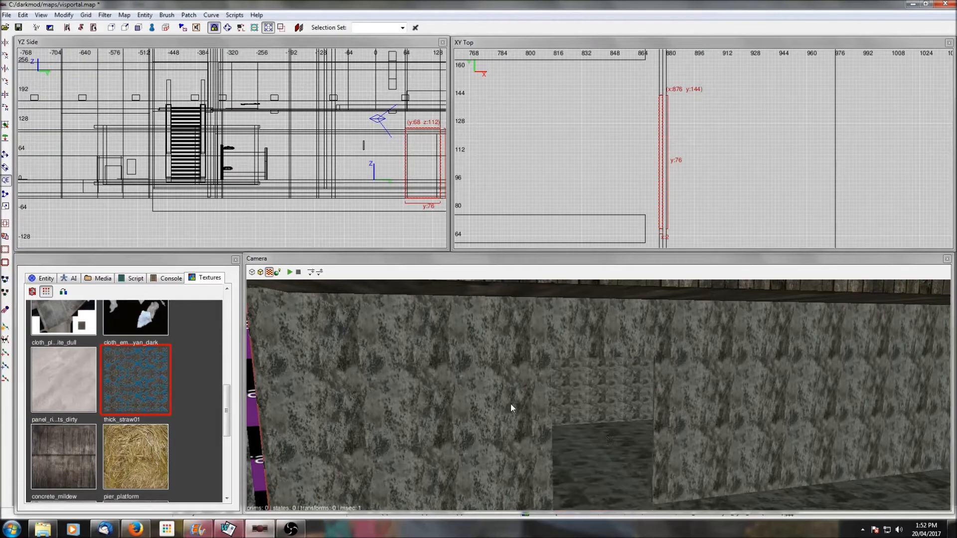
right_click(603, 435)
key(Up)
Step: Apply the dark cyan cloth texture to the large VisPortal brush in the room beyond the doorway
right_click(603, 433)
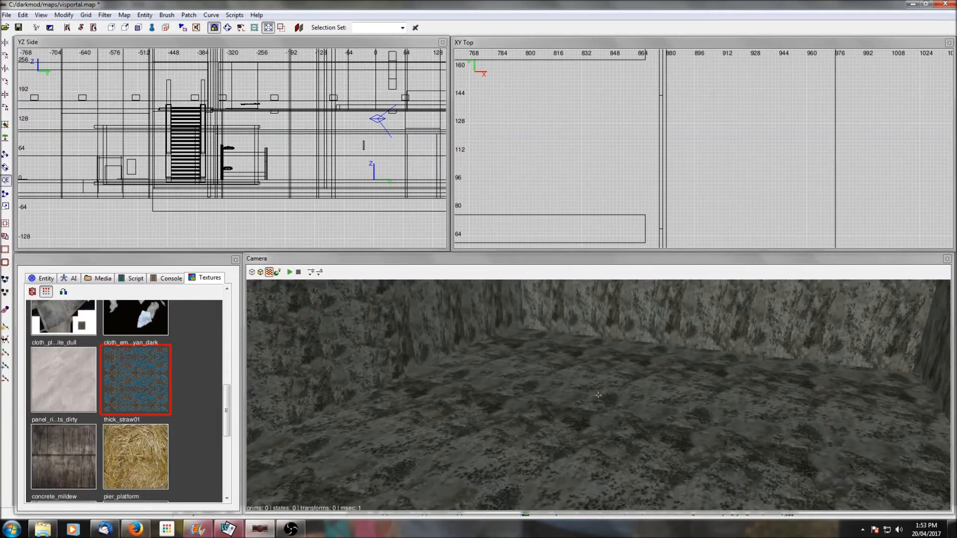
key(Up)
right_click(469, 415)
shift+click(468, 415)
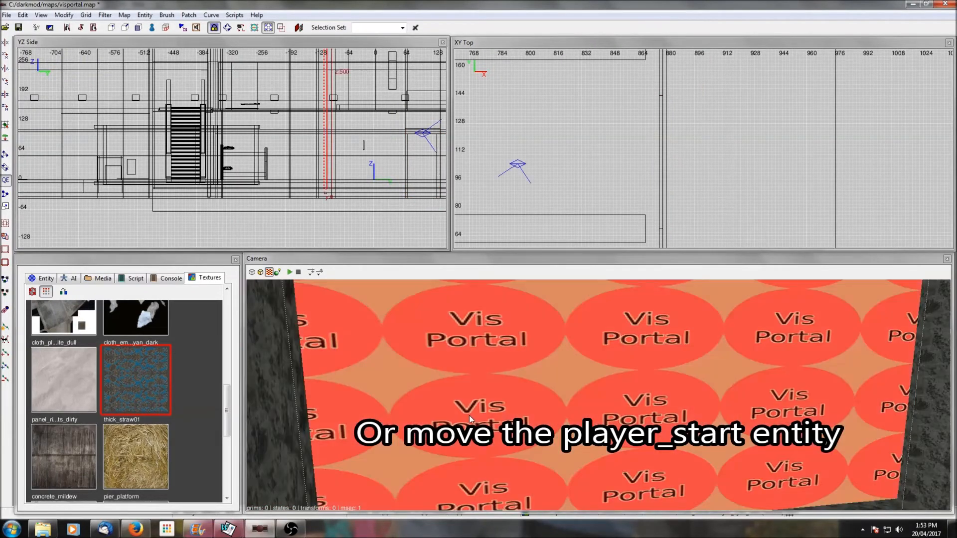
click(151, 372)
Step: Launch The Dark Mod, compile the map again with "dmap visportal" in the console and exit the game
click(15, 529)
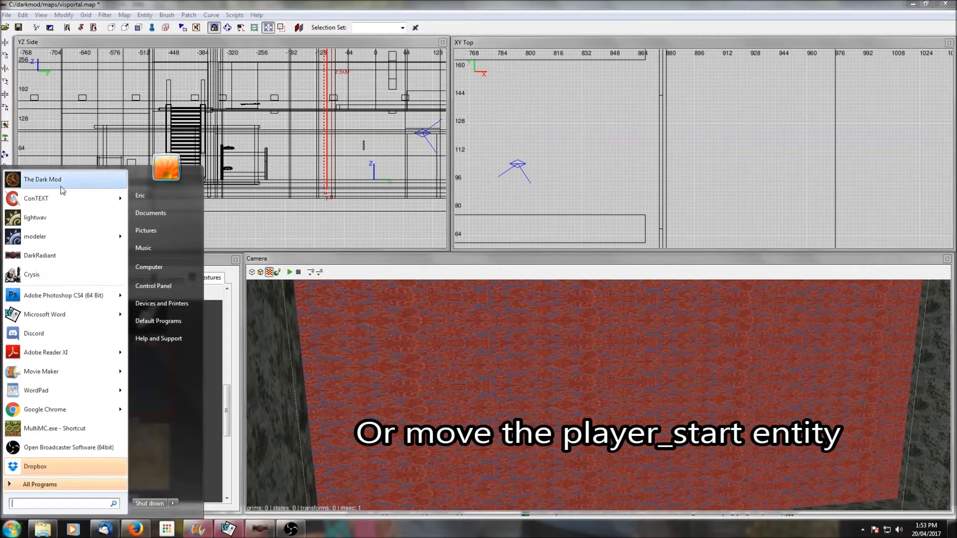
click(56, 180)
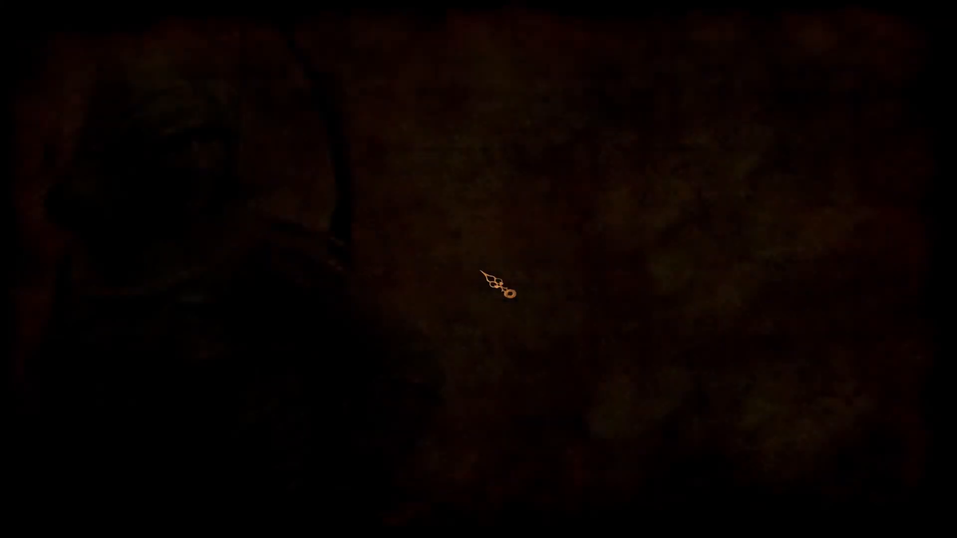
key(ctrl+alt+grave)
text(dma)
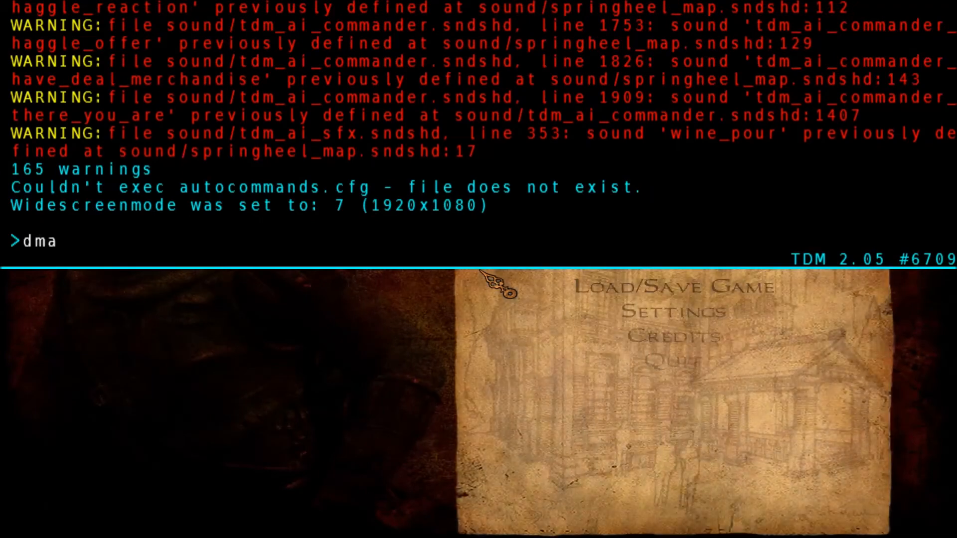
text(p visportal)
key(Return)
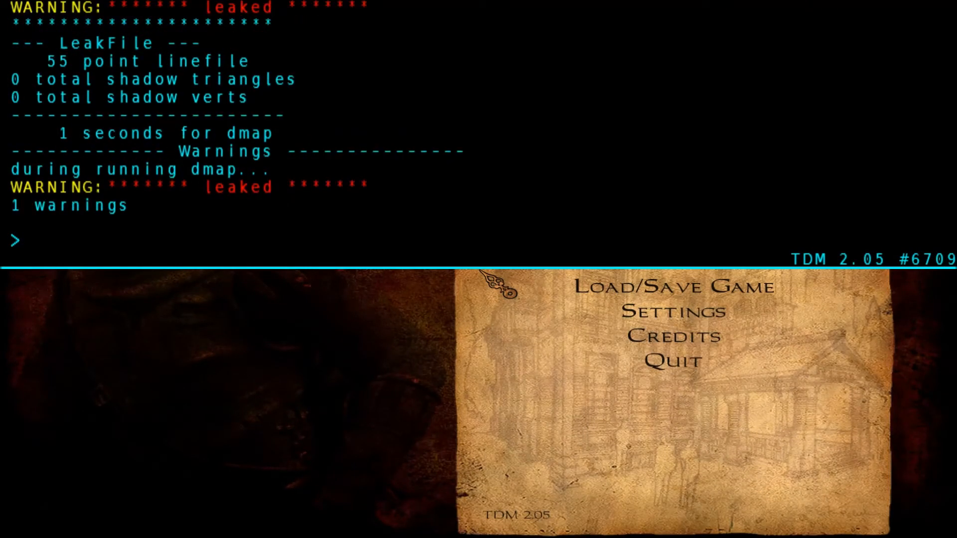
key(Return)
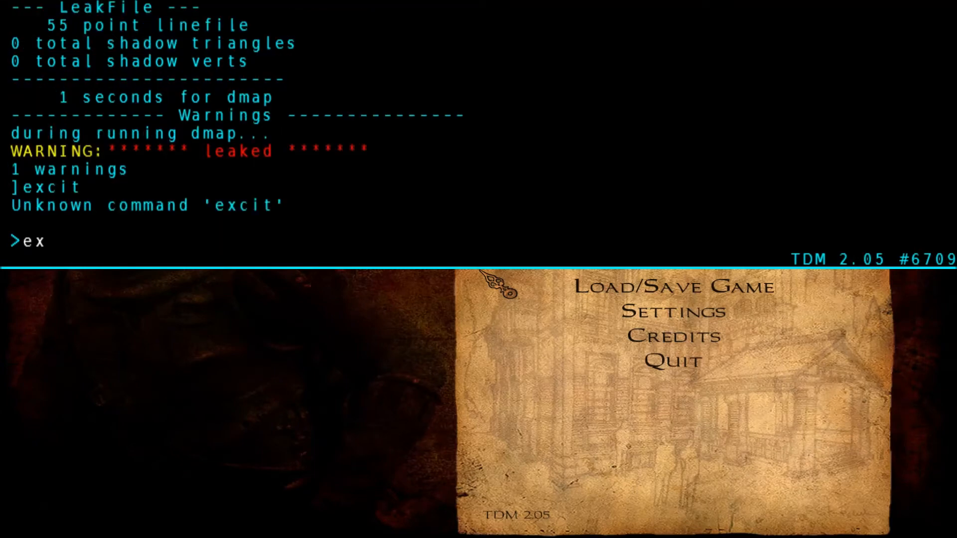
text(exit)
key(Return)
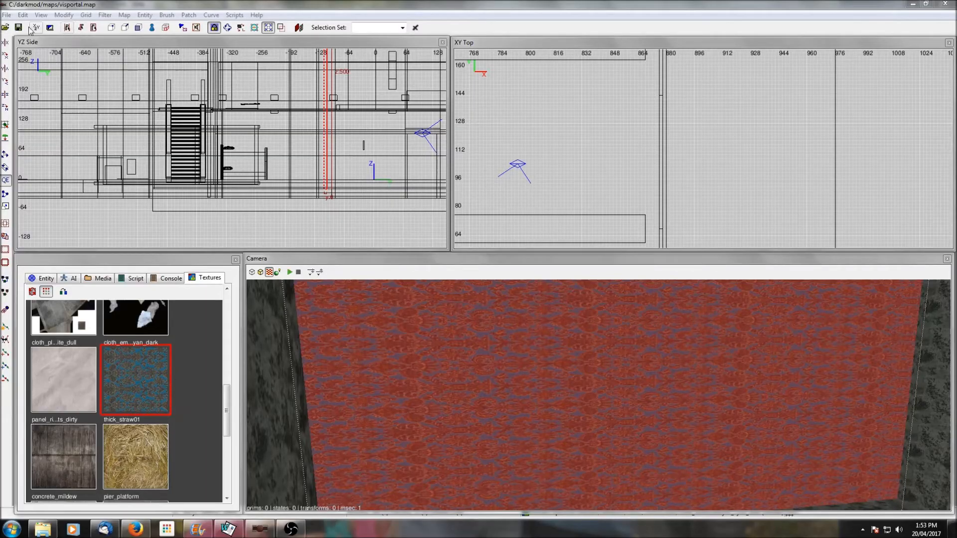
Step: Show the map's pointfile and view the leak line across the building in the top view
click(6, 14)
click(29, 262)
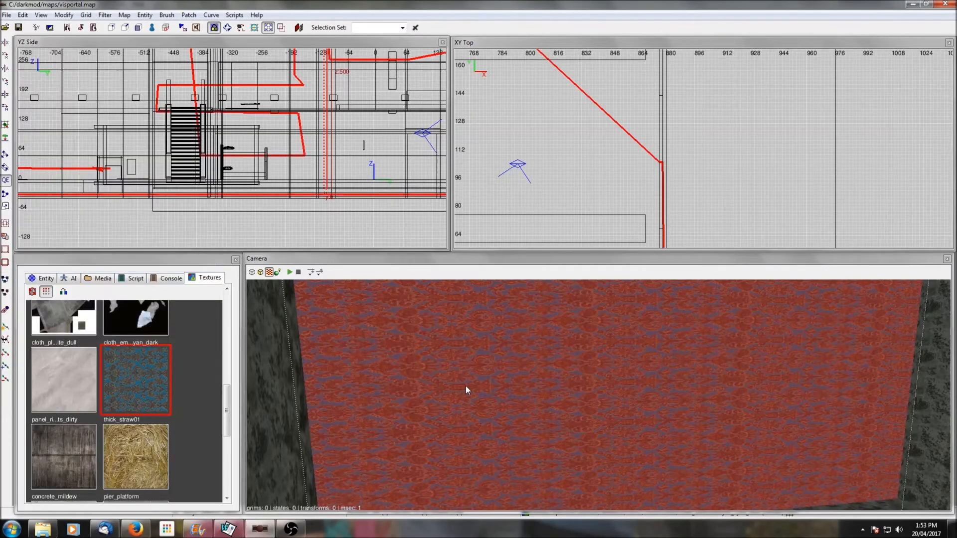
scroll(700, 208, down, 12)
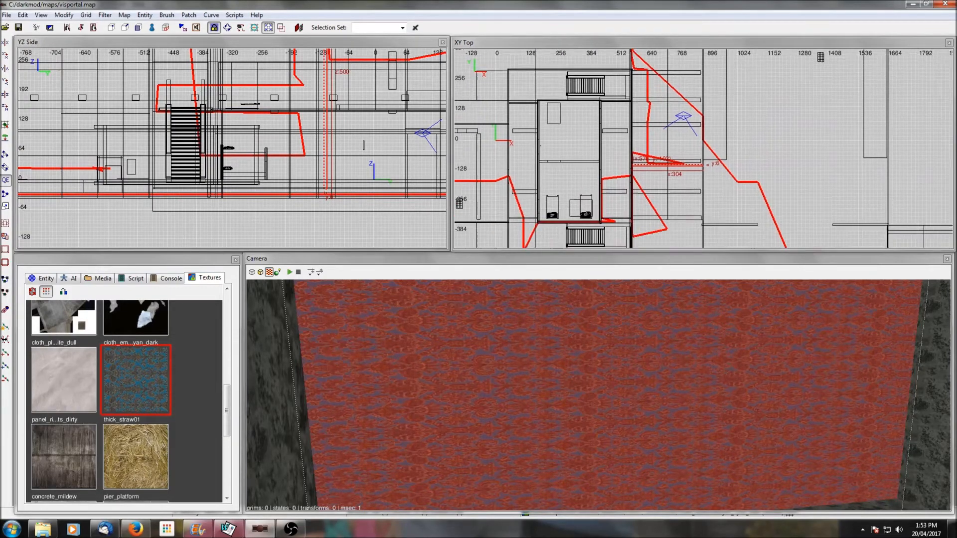
scroll(701, 208, up, 3)
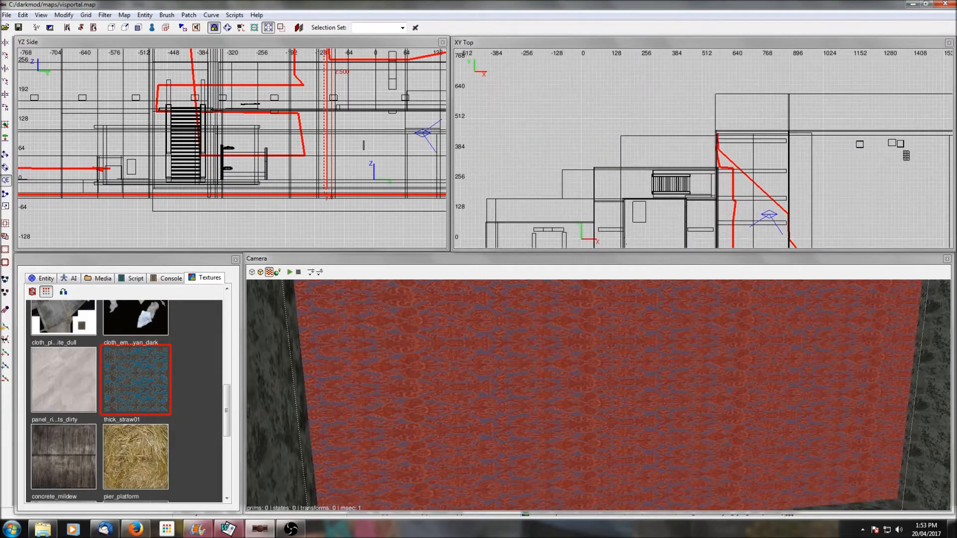
Step: Examine the path of the red leak line through the rooms and back toward the cloth-textured brush in the camera view
right_click(598, 394)
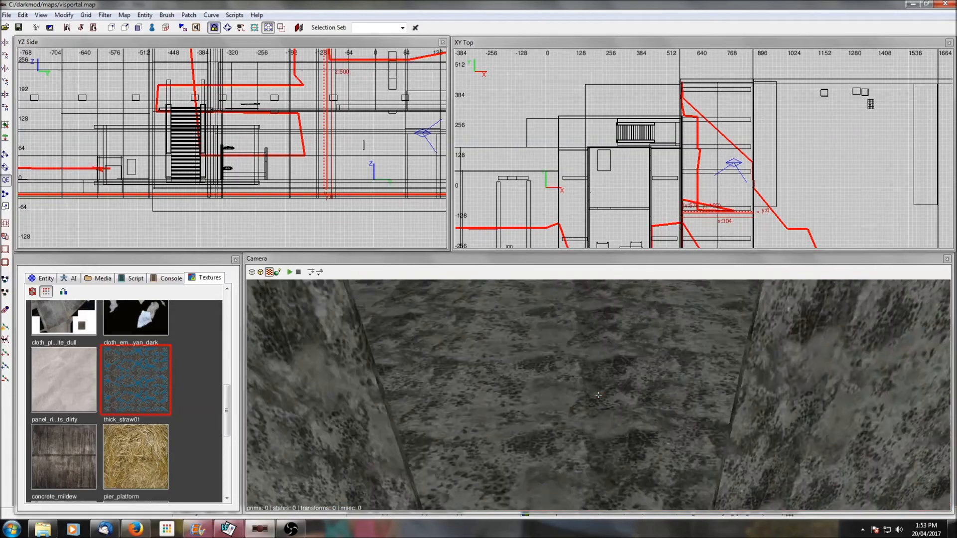
key(Up)
right_click(694, 364)
right_click(694, 364)
right_click(693, 364)
right_click(694, 368)
key(Up)
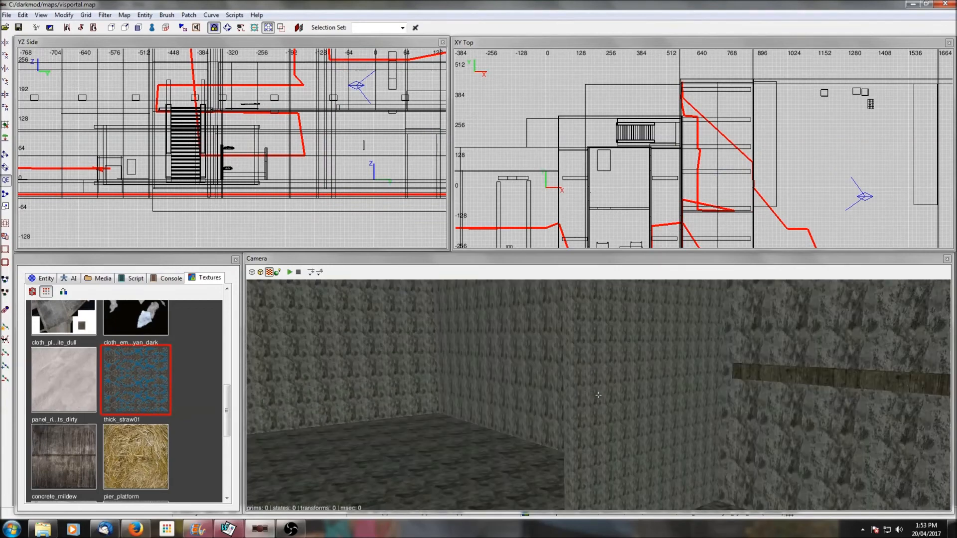
right_click(598, 396)
shift+click(710, 387)
key(Escape)
right_click(710, 387)
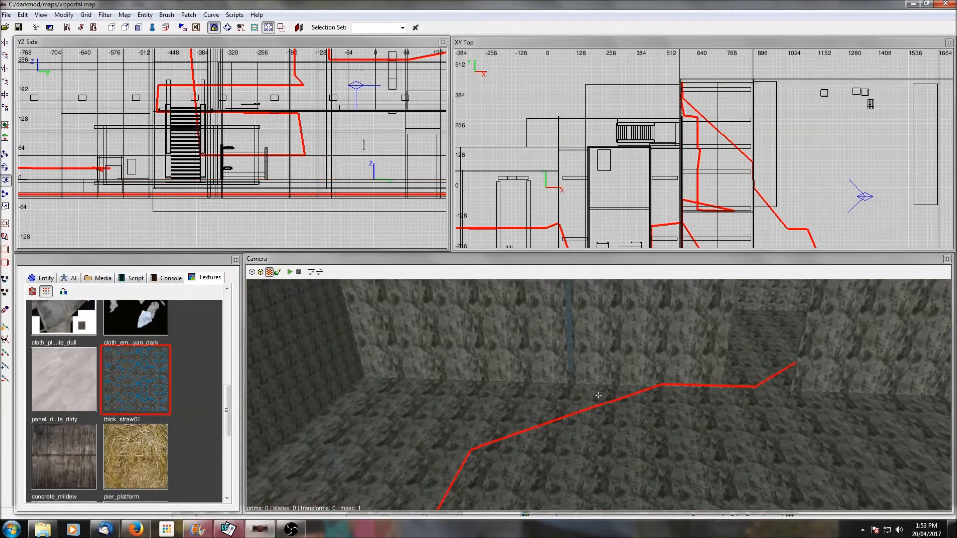
right_click(598, 395)
key(Down)
key(Down)
key(Down)
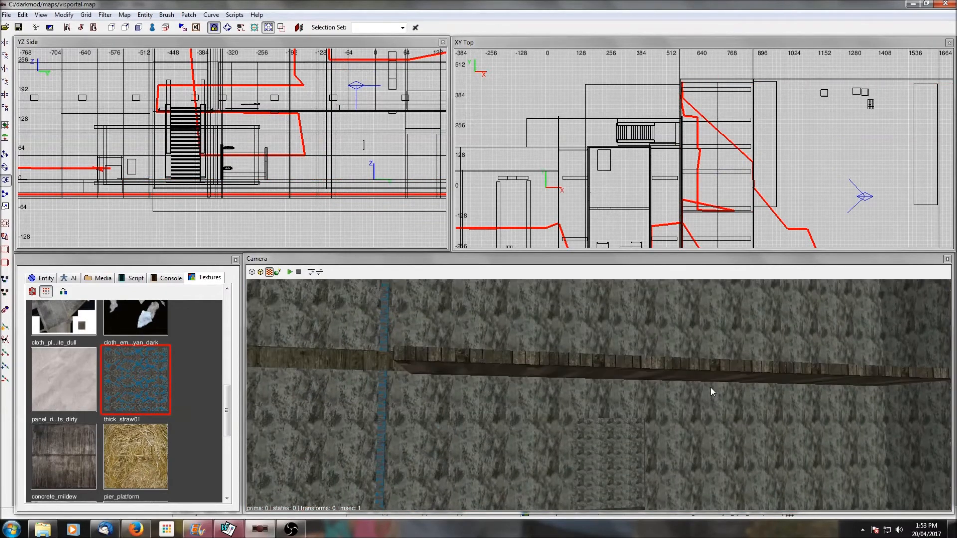
key(Up)
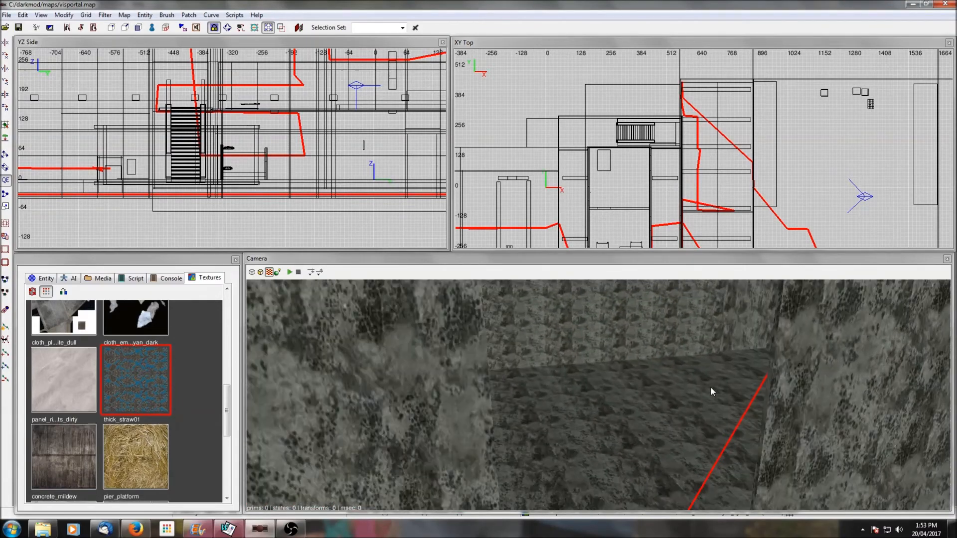
key(Right)
key(Up)
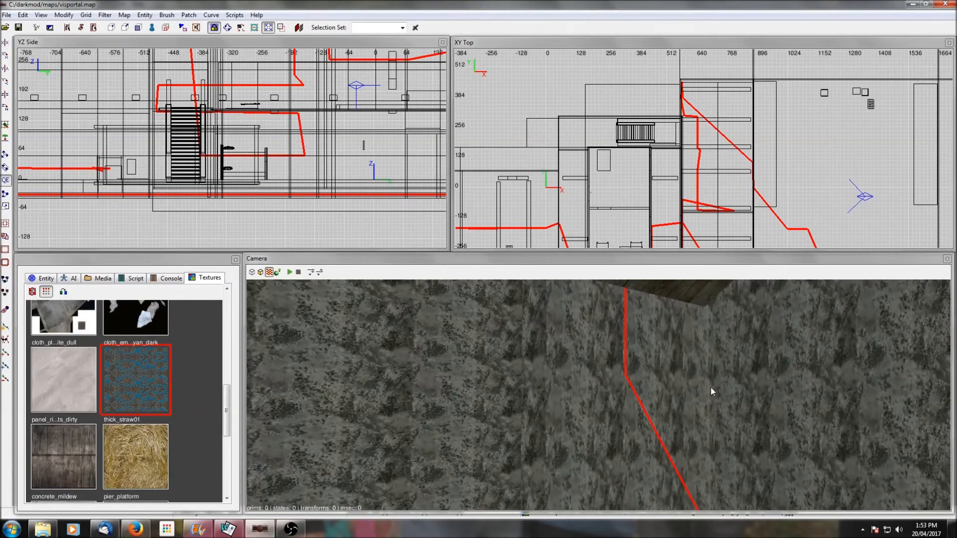
key(Up)
right_click(598, 396)
Step: Hide the large wooden brush and delete the wooden beam obstructing the view of the leak line near the cloth-textured brush
shift+click(562, 434)
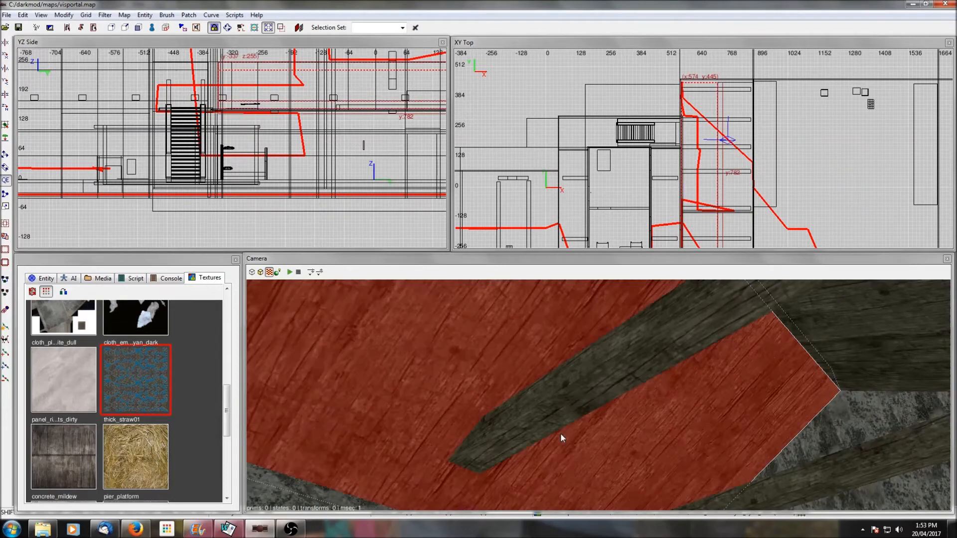
key(h)
right_click(552, 420)
key(Up)
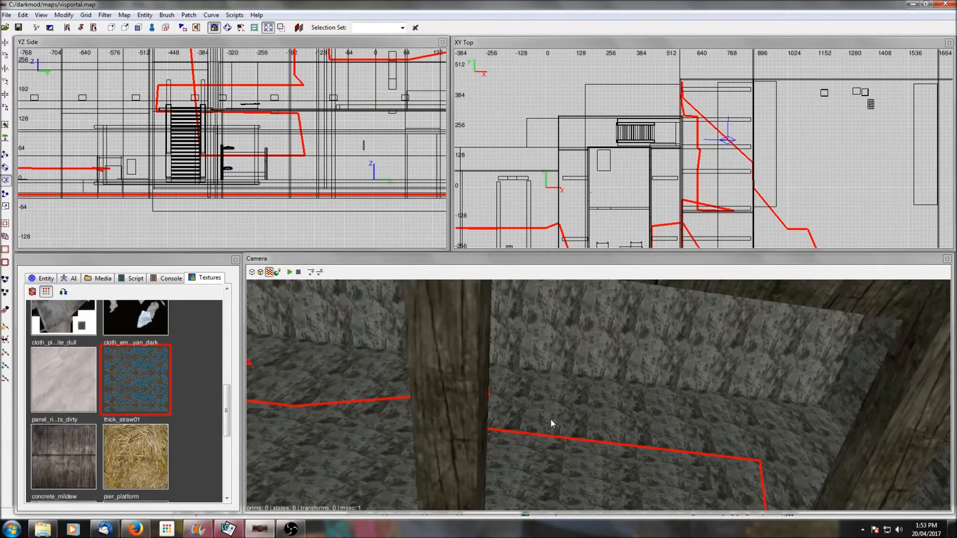
key(Up)
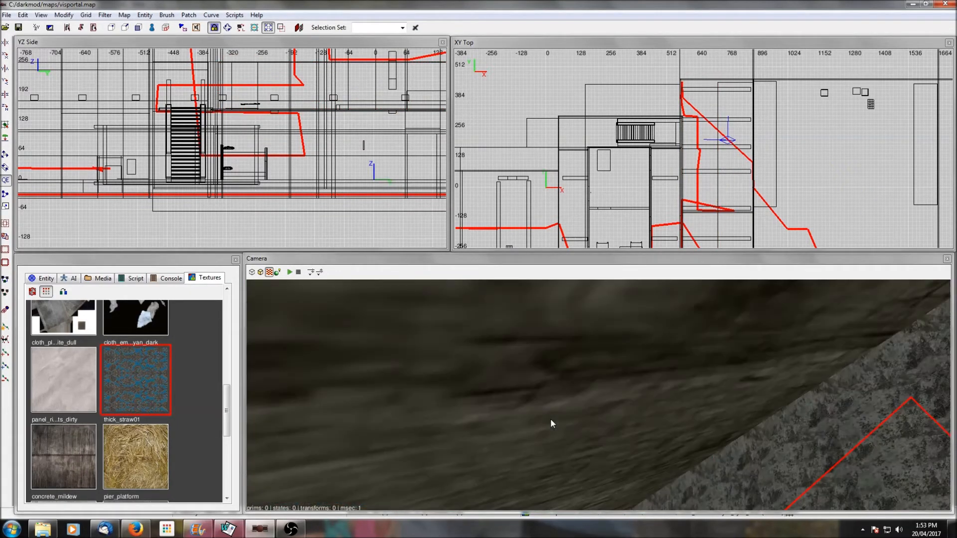
key(Up)
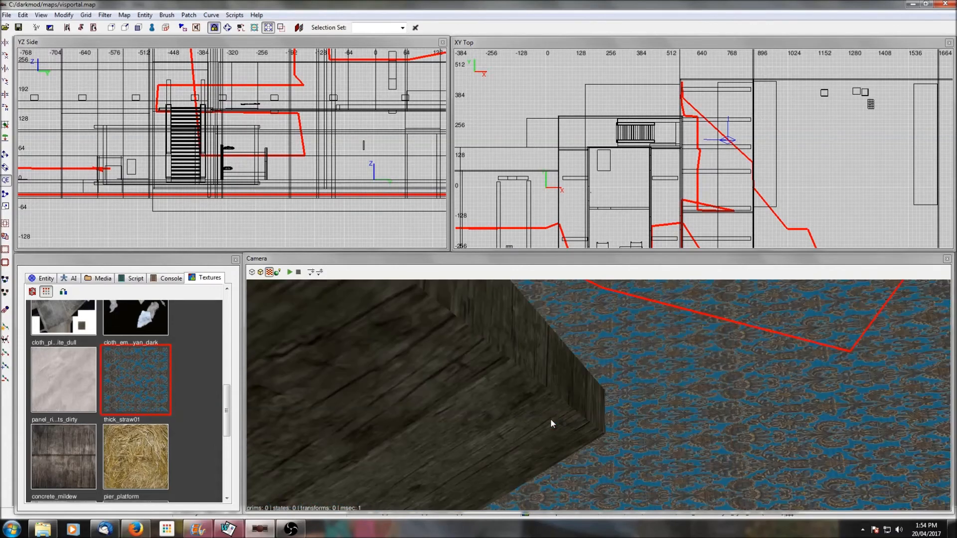
shift+click(551, 420)
key(BackSpace)
Step: Extend the end of the cloth-textured brush slightly into the adjoining stone wall where the leak line passes its edge
right_click(551, 421)
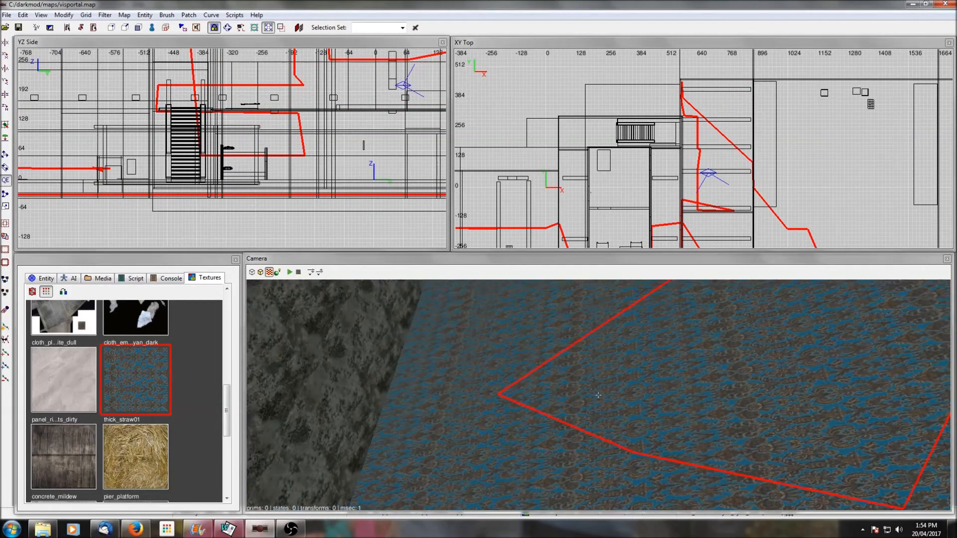
key(Up)
right_click(486, 433)
shift+click(601, 408)
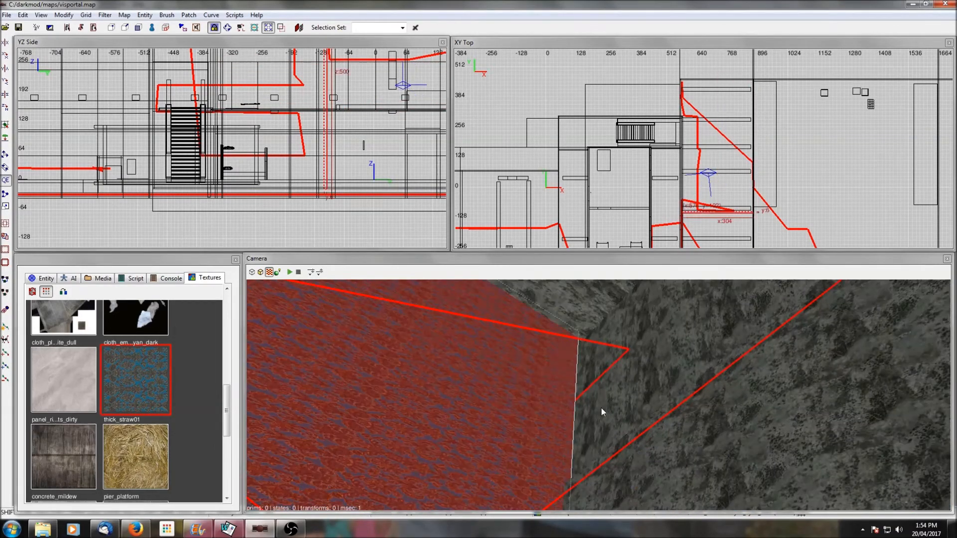
scroll(708, 201, up, 11)
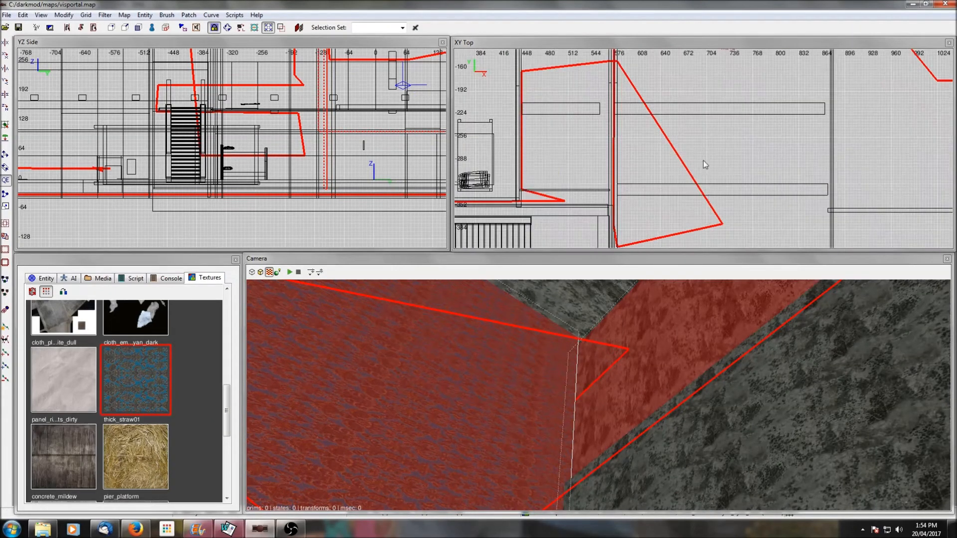
shift+click(593, 443)
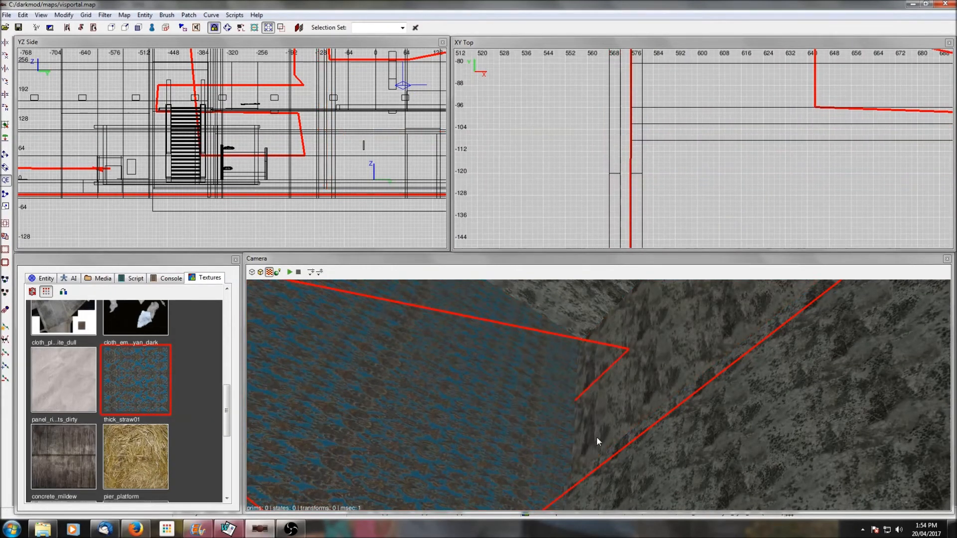
drag(626, 144, 615, 139)
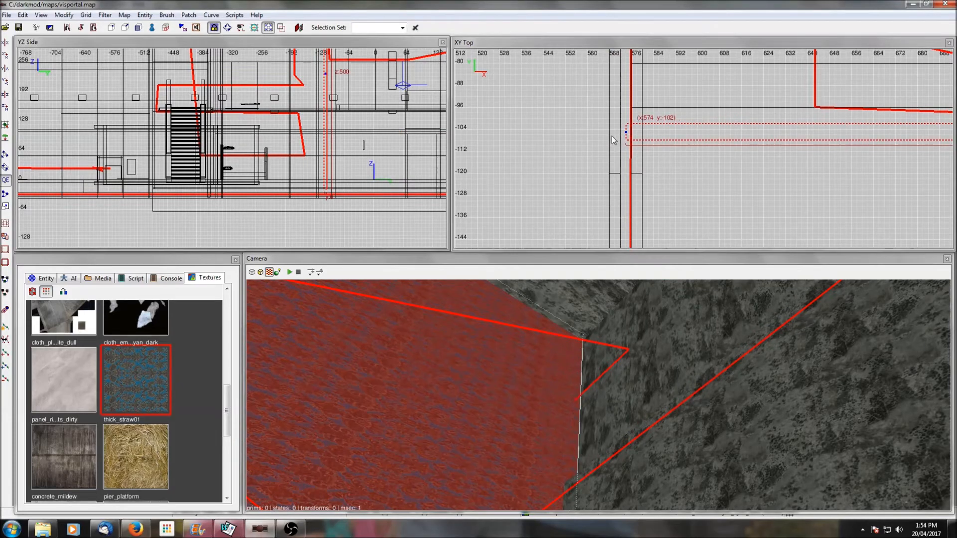
Step: Extend the end of the selected patterned brush into the adjoining wall and save the map
right_click(605, 319)
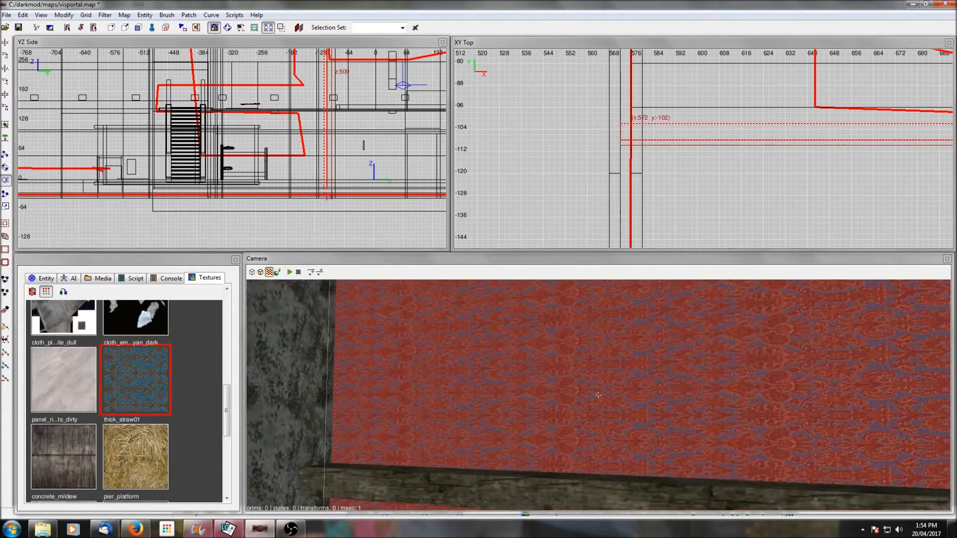
right_click(598, 395)
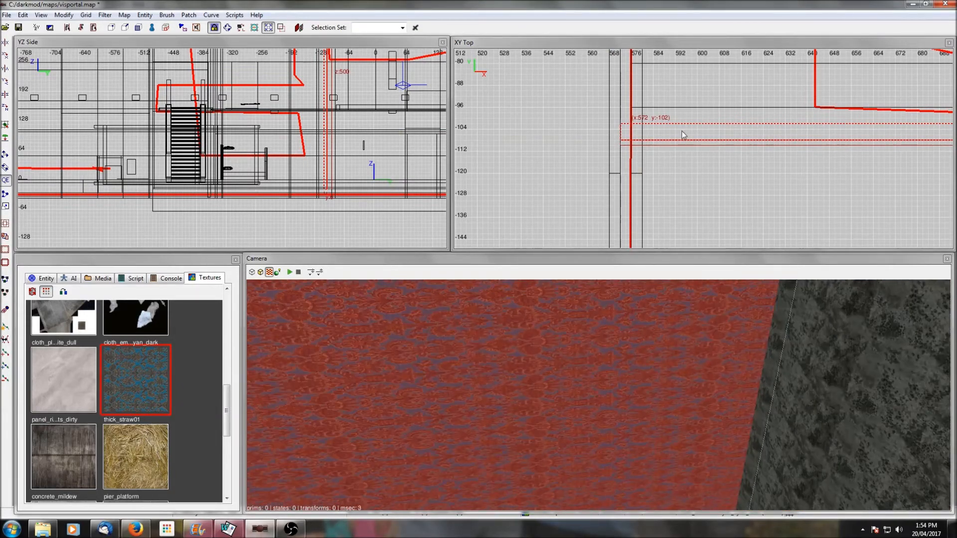
click(18, 28)
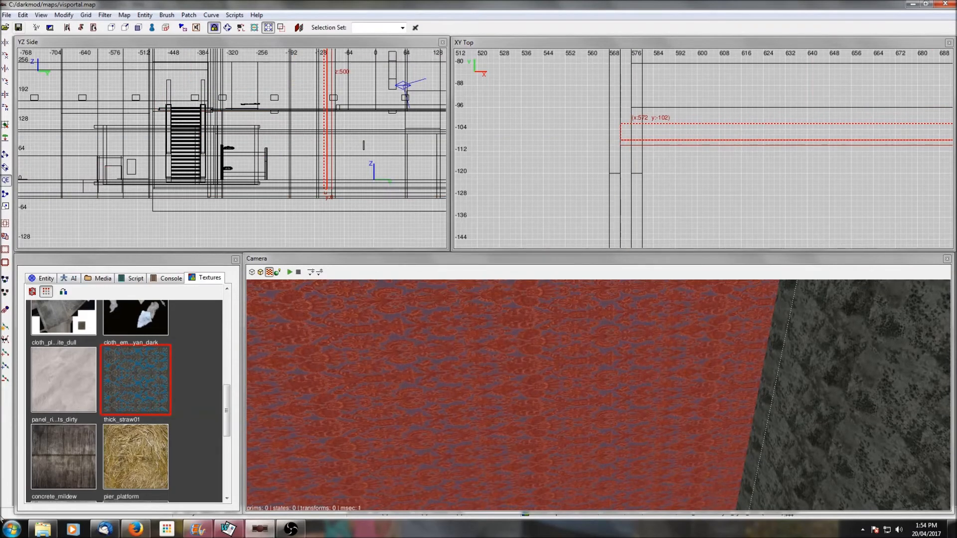
Step: Launch The Dark Mod, compile the map from its console with "dmap visportal" and exit the game
click(11, 529)
click(41, 183)
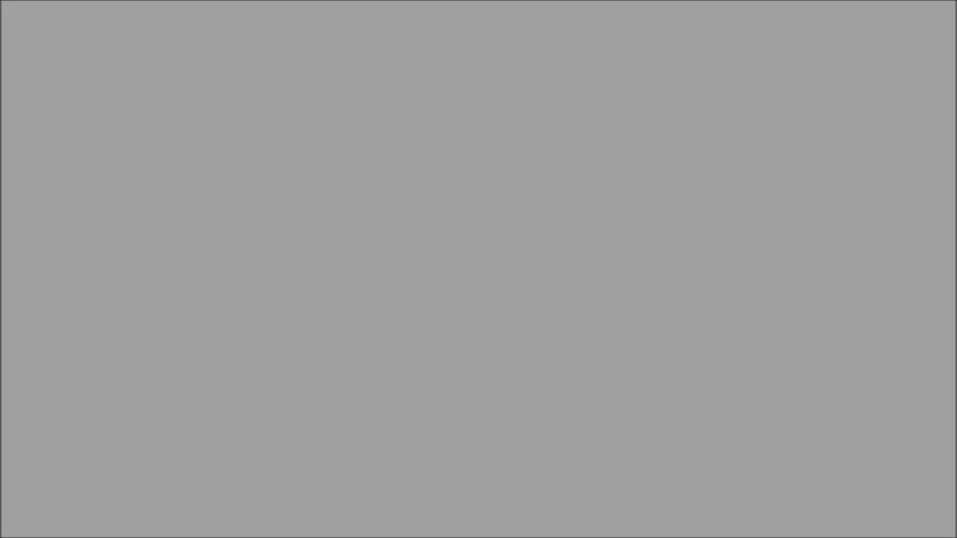
key(ctrl+alt+grave)
text(dmap visportal)
key(Return)
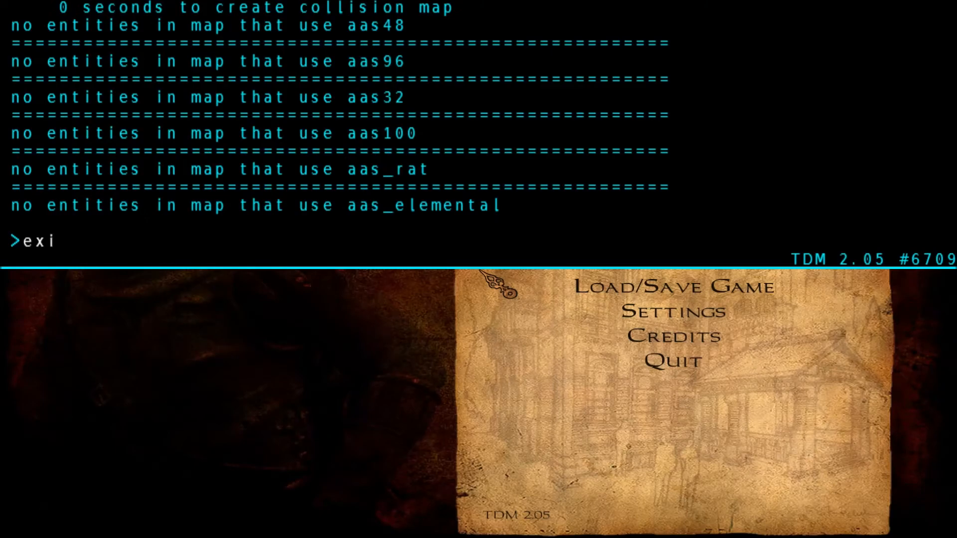
key(Return)
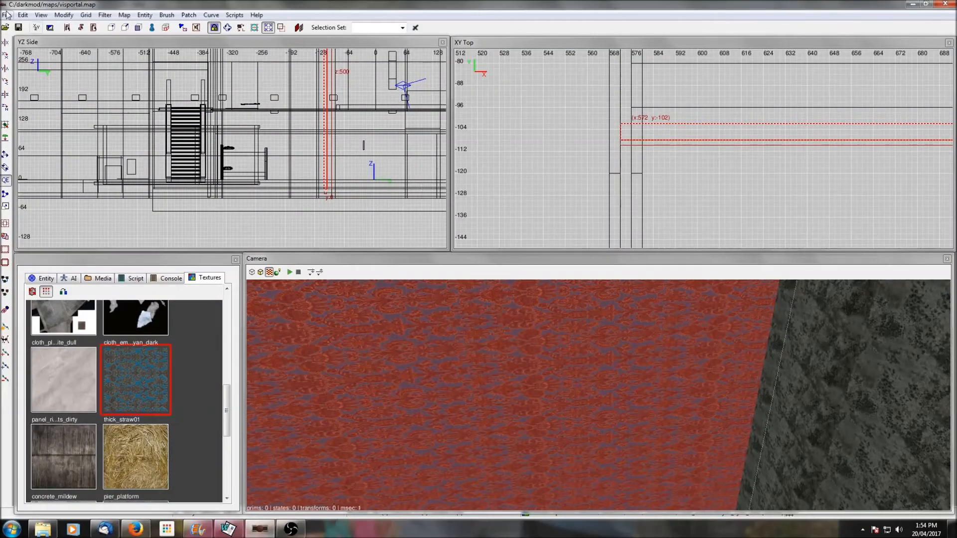
Step: Open speedbuild7.map and select the visportal brush spanning the beamed room
click(7, 15)
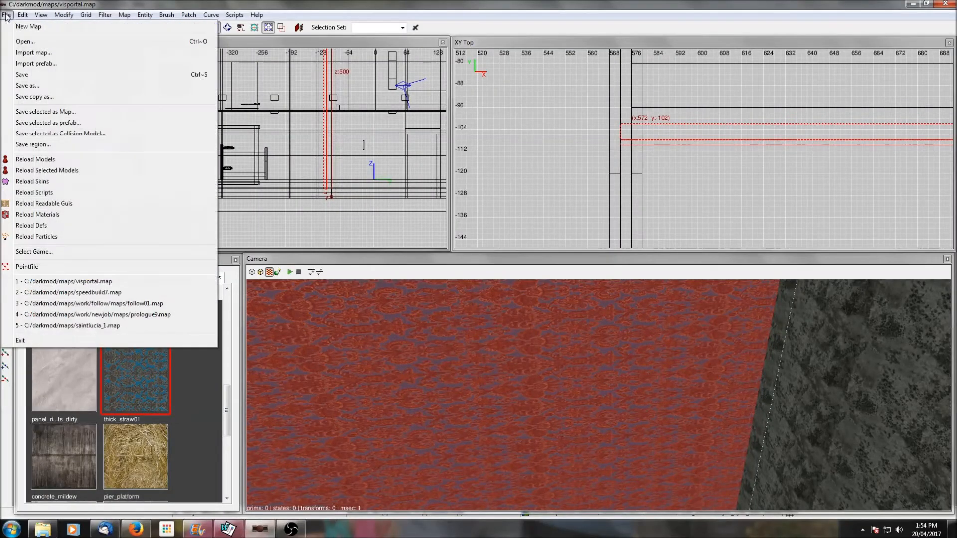
click(80, 294)
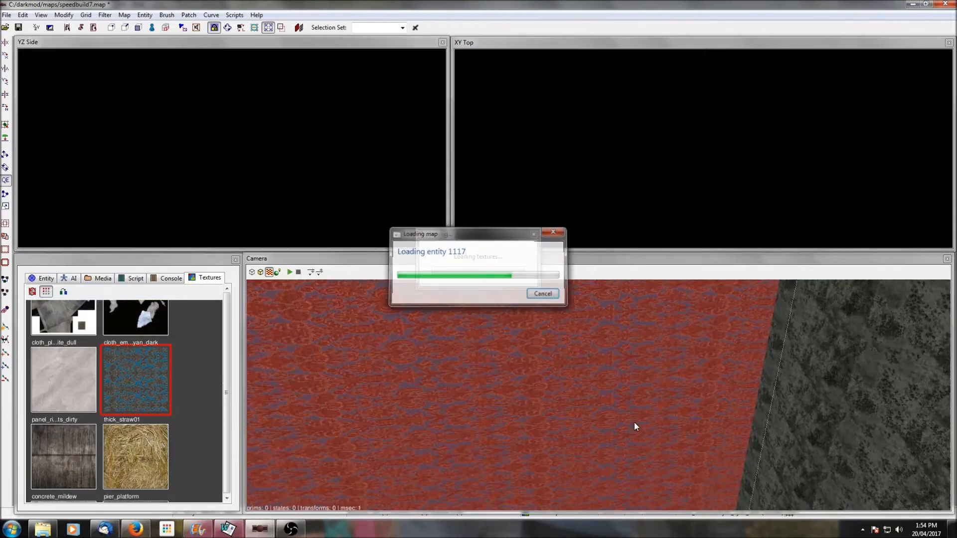
scroll(646, 146, down, 10)
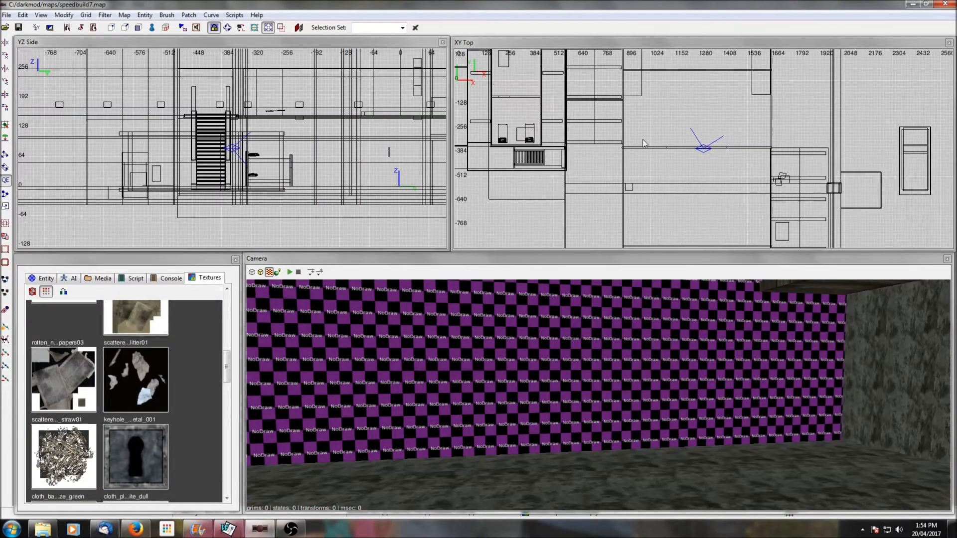
middle_click(651, 116)
right_click(599, 395)
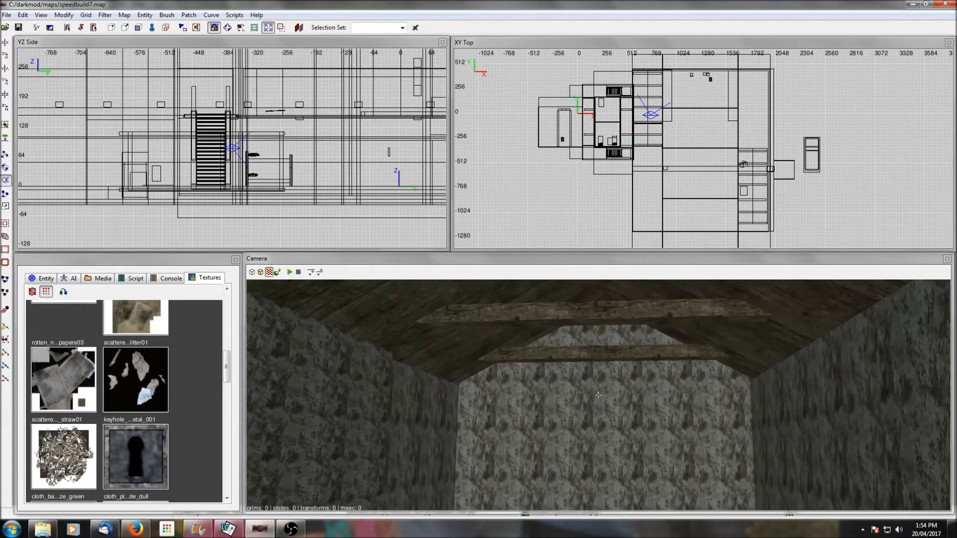
right_click(598, 395)
shift+click(717, 371)
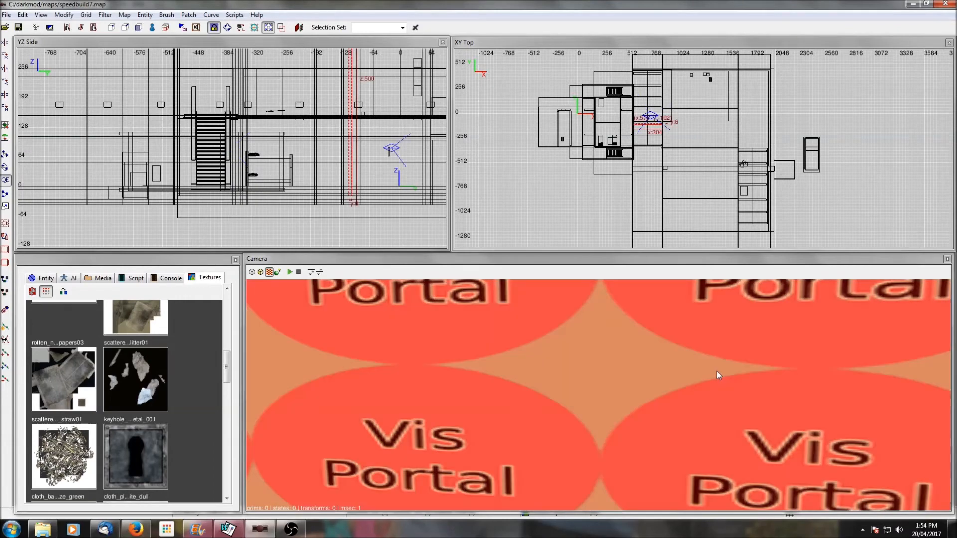
Step: Select the wall brushes beside the visportal to examine where its end meets the lower side wall
right_click(602, 354)
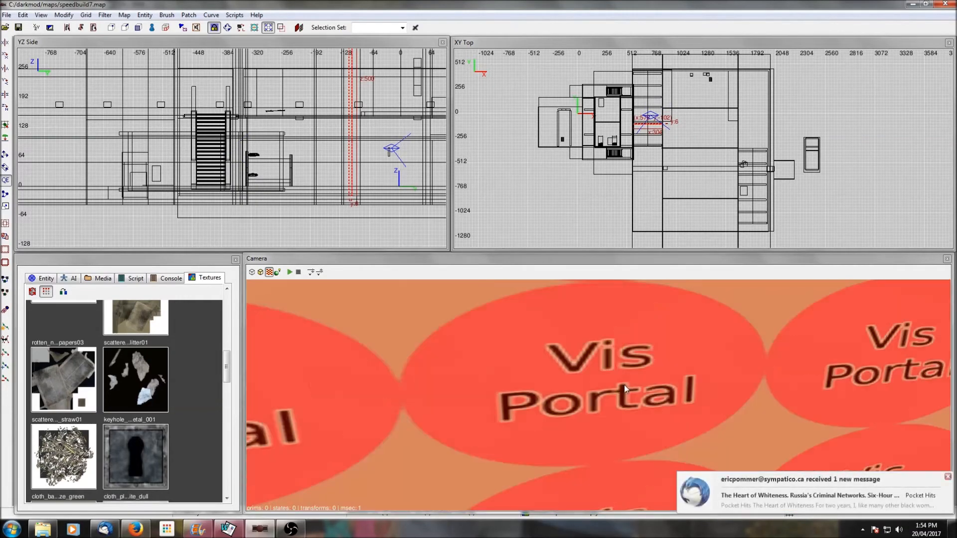
right_click(598, 396)
shift+click(623, 352)
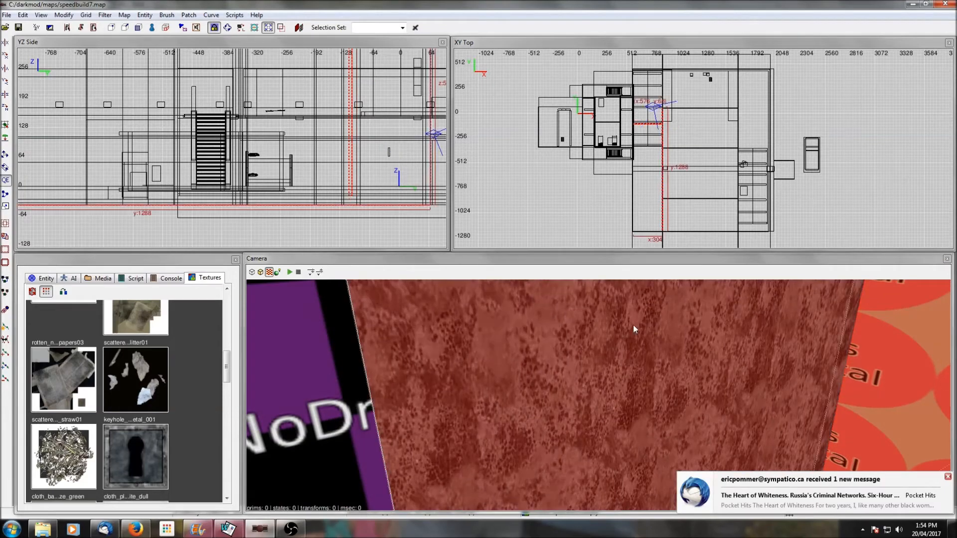
scroll(636, 157, up, 5)
right_click(742, 381)
right_click(740, 346)
shift+click(740, 346)
right_drag(682, 217, 572, 135)
scroll(560, 153, up, 8)
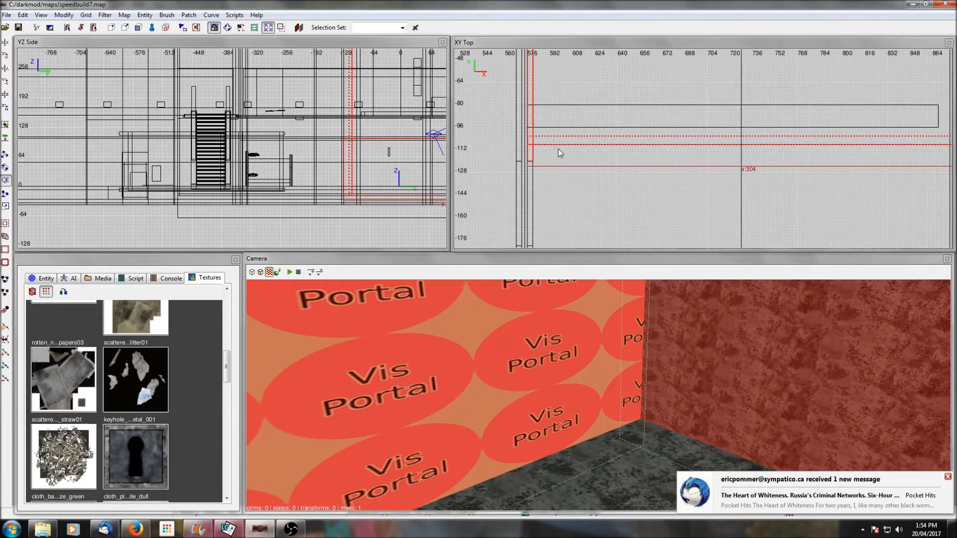
right_click(645, 352)
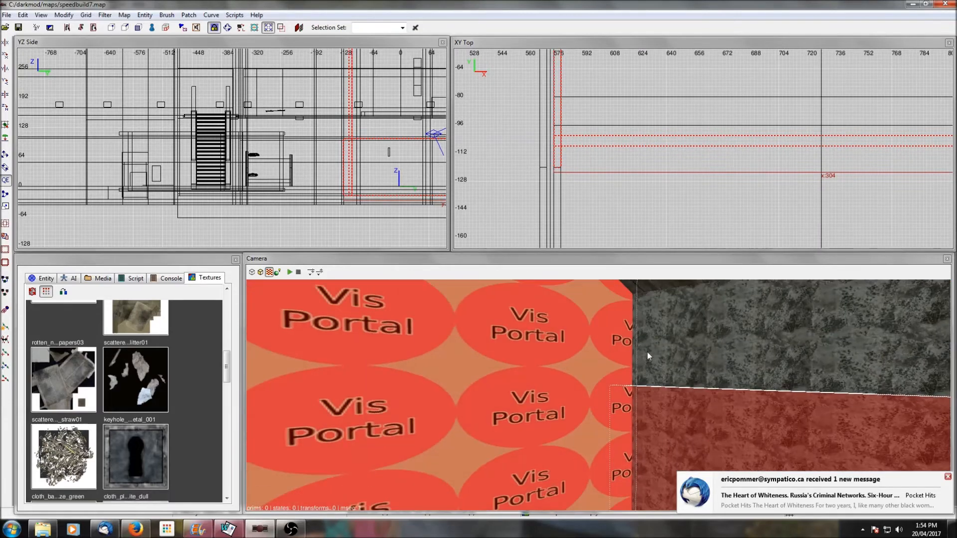
Step: Clear the selection and select the upper side wall brush to examine its joint from the visportal's other face
key(Escape)
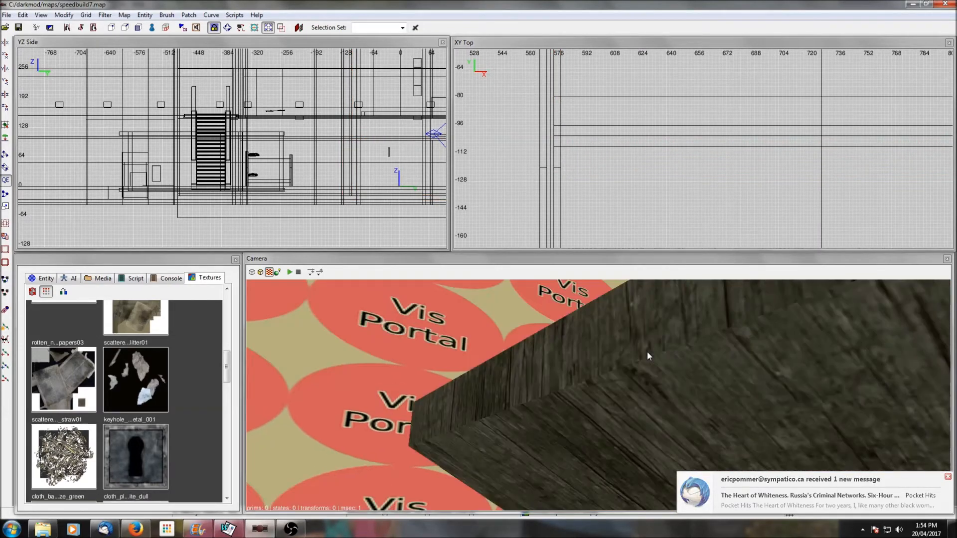
right_click(647, 352)
shift+click(681, 352)
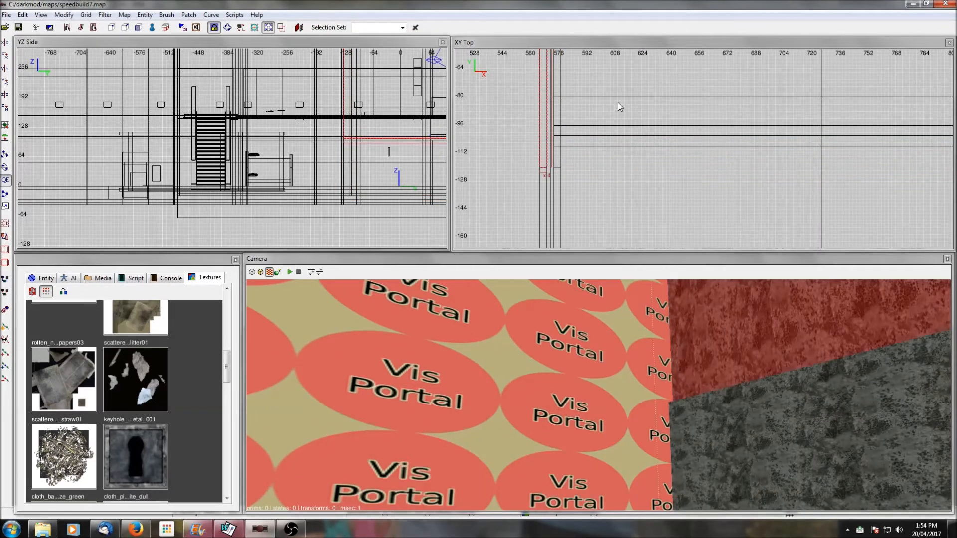
right_click(700, 367)
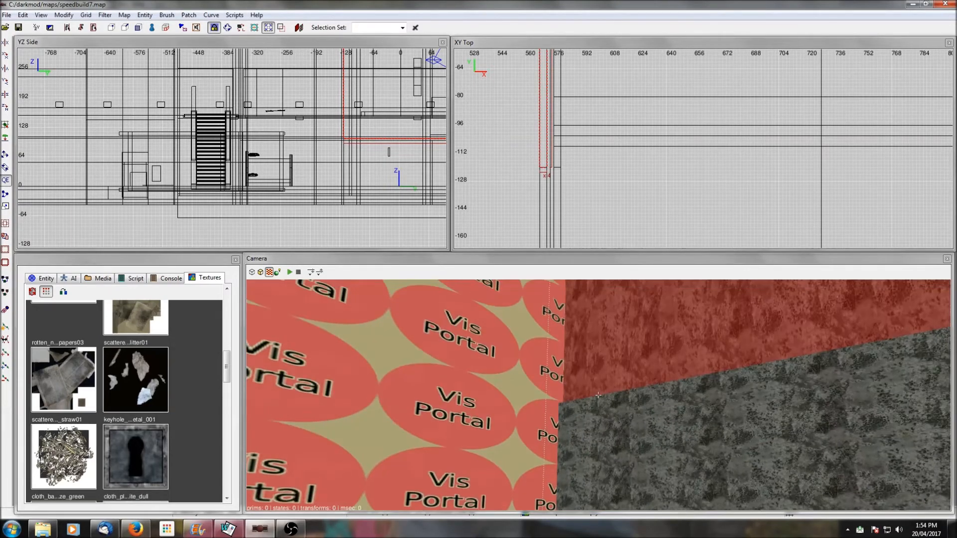
right_click(656, 385)
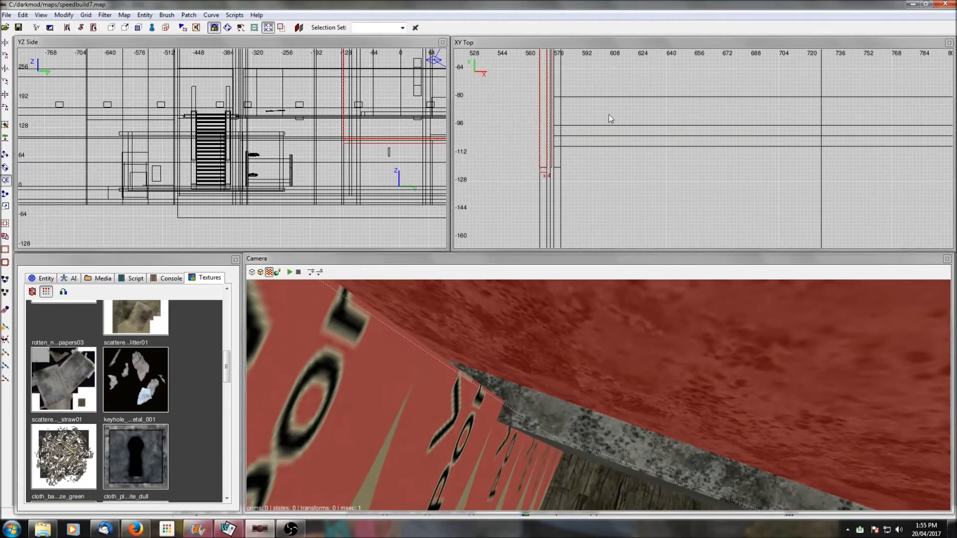
Step: Extend the end of the visportal brush into the adjoining wall, clear the selection and save the map
middle_click(561, 109)
shift+click(459, 407)
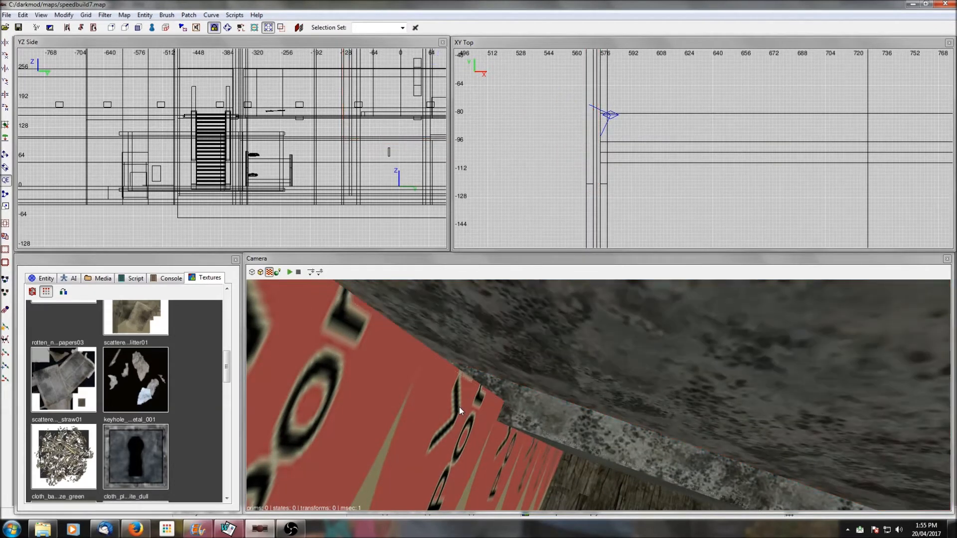
scroll(598, 154, up, 1)
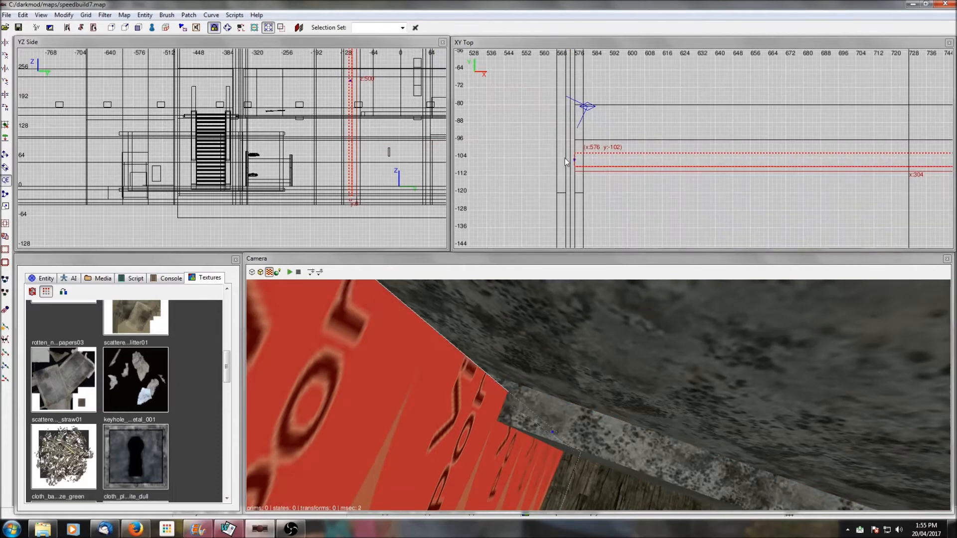
drag(562, 161, 558, 161)
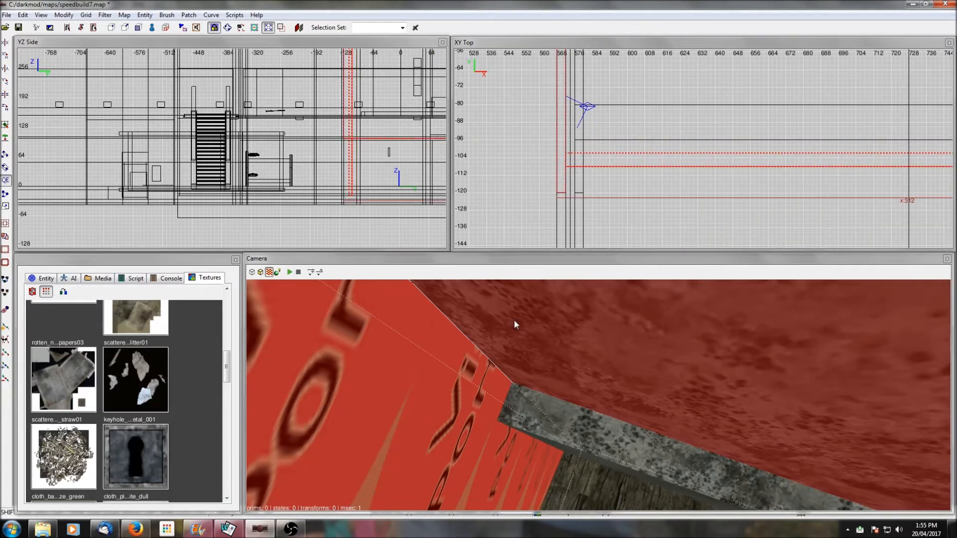
key(Escape)
click(19, 27)
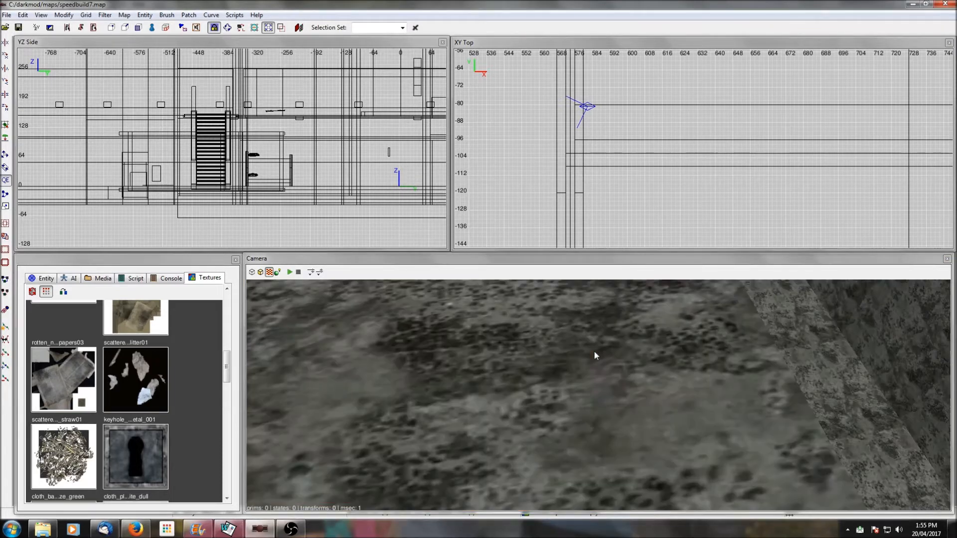
Step: Examine the visportal, the room's side walls and the NoDraw surfaces in the camera view
right_click(594, 351)
key(Left)
key(Left)
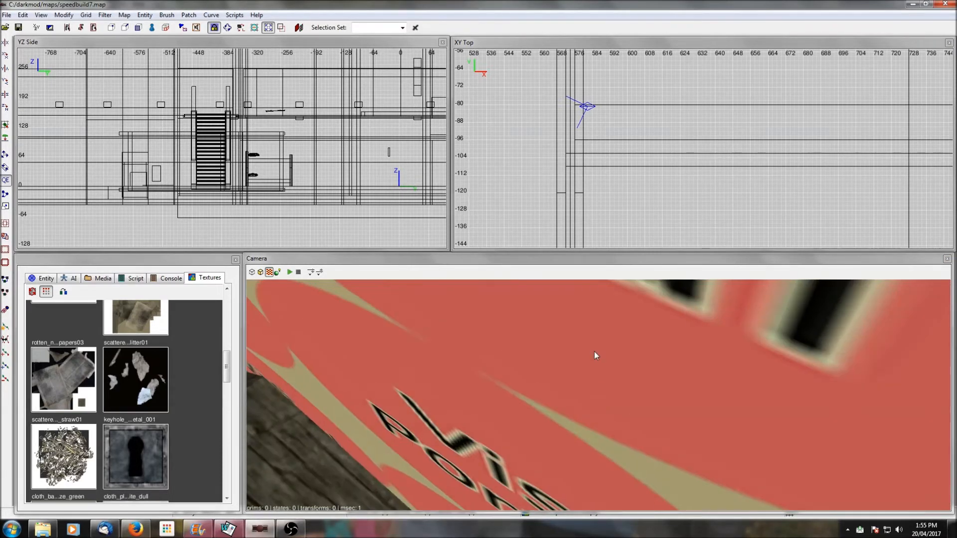
key(Left)
key(Left)
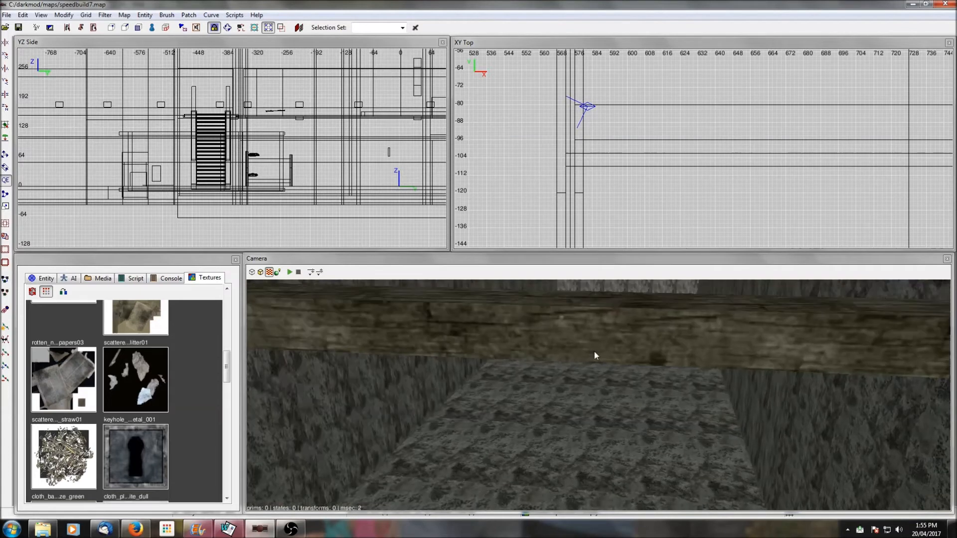
right_click(595, 351)
key(Left)
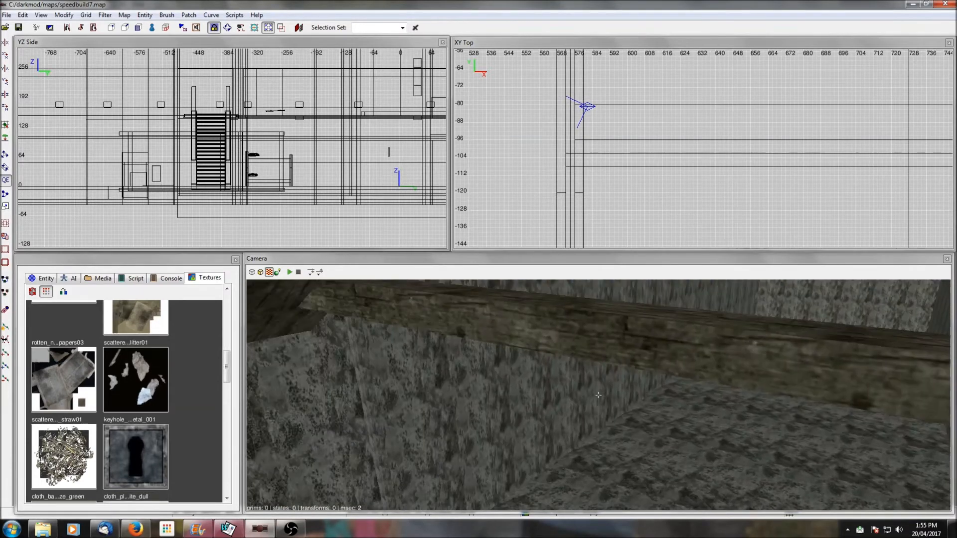
key(Up)
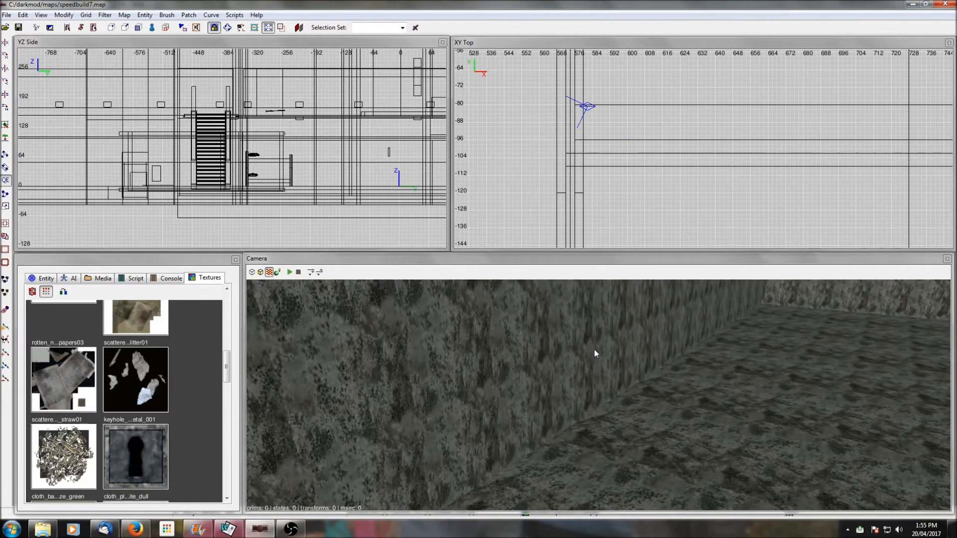
right_click(660, 338)
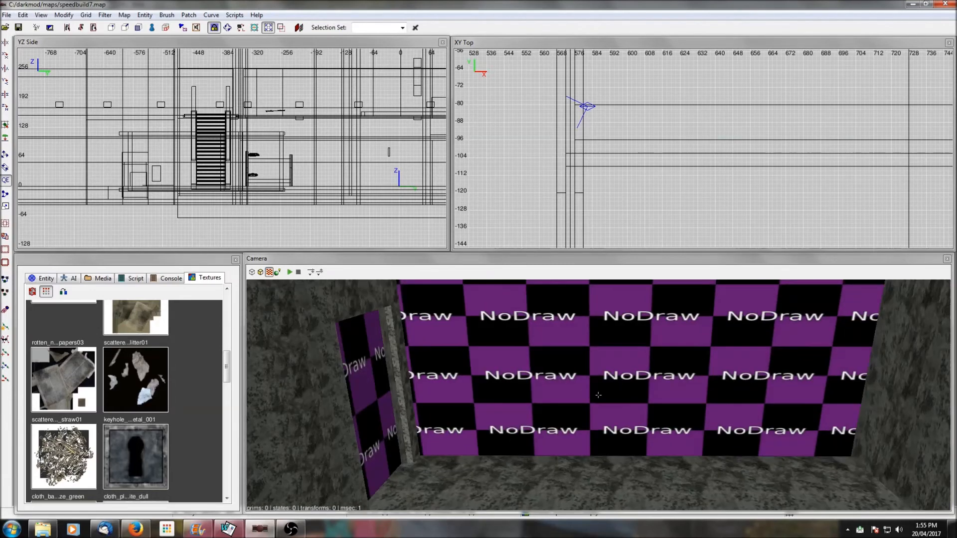
right_click(599, 395)
Step: Turn off the display filters to show the models and entities across the whole map
scroll(746, 166, down, 8)
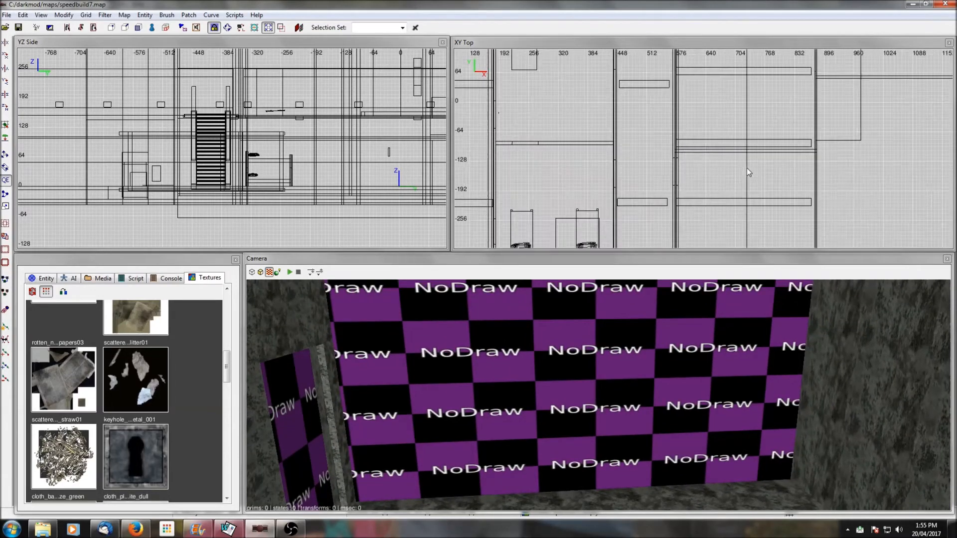
scroll(813, 157, down, 4)
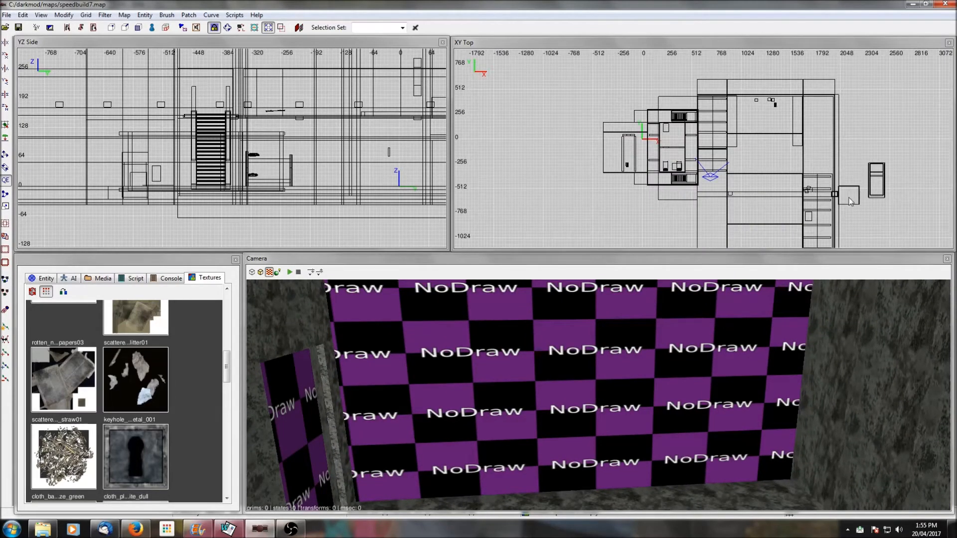
right_drag(850, 201, 817, 182)
click(105, 15)
click(92, 27)
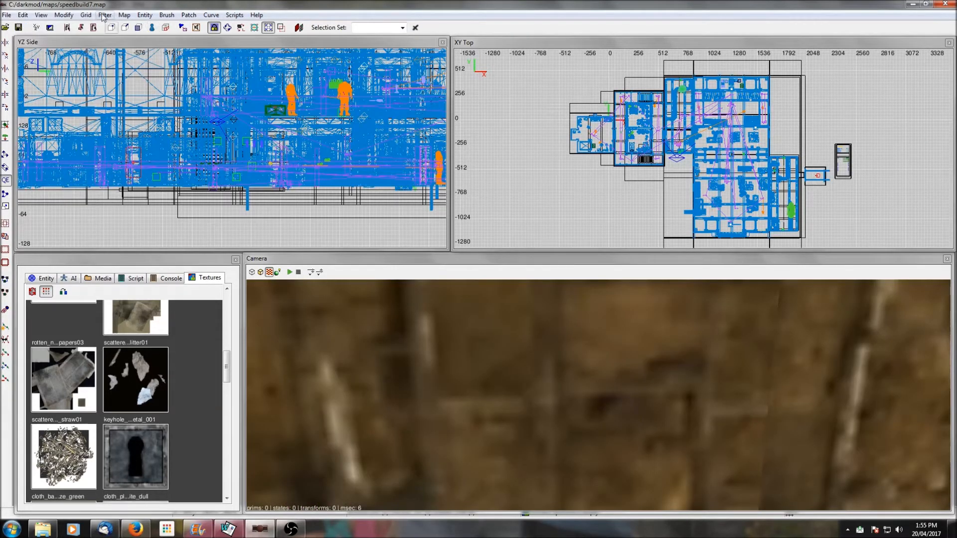
Step: Open visportal.map and delete the patterned brush that divides the room
click(7, 15)
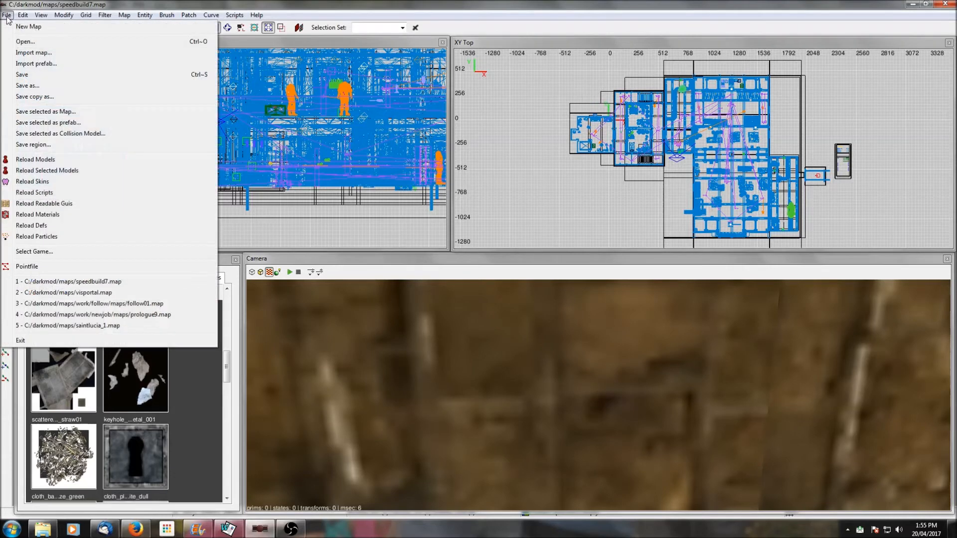
click(96, 294)
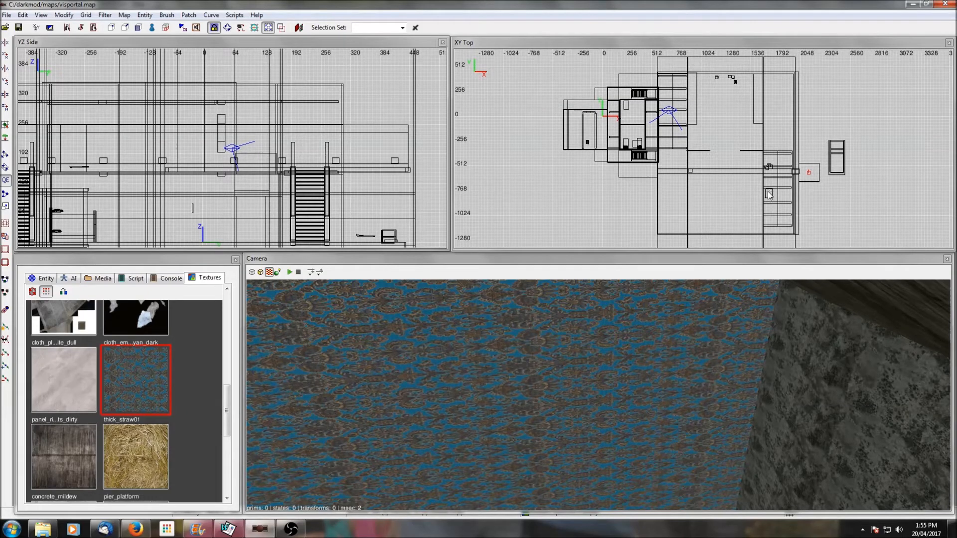
shift+click(587, 379)
key(BackSpace)
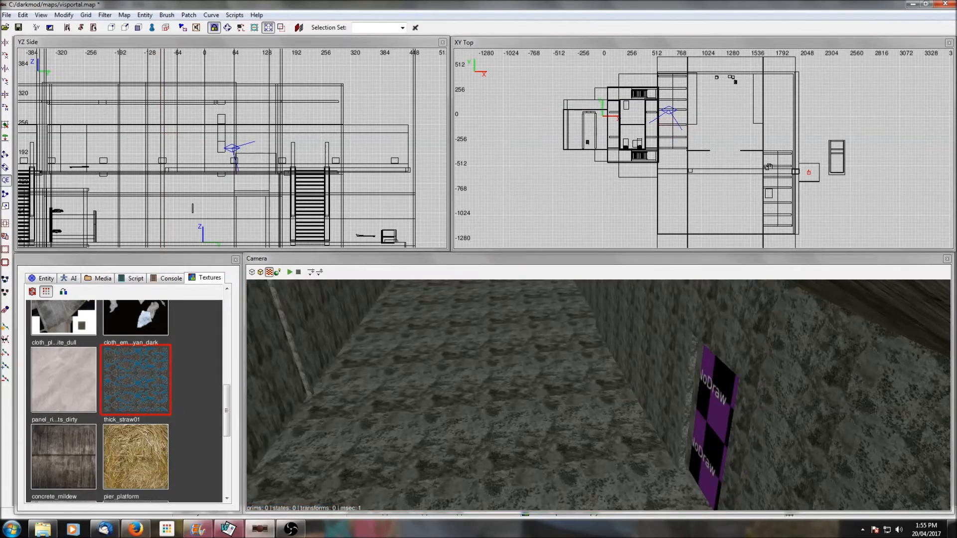
right_click(587, 378)
right_click(581, 384)
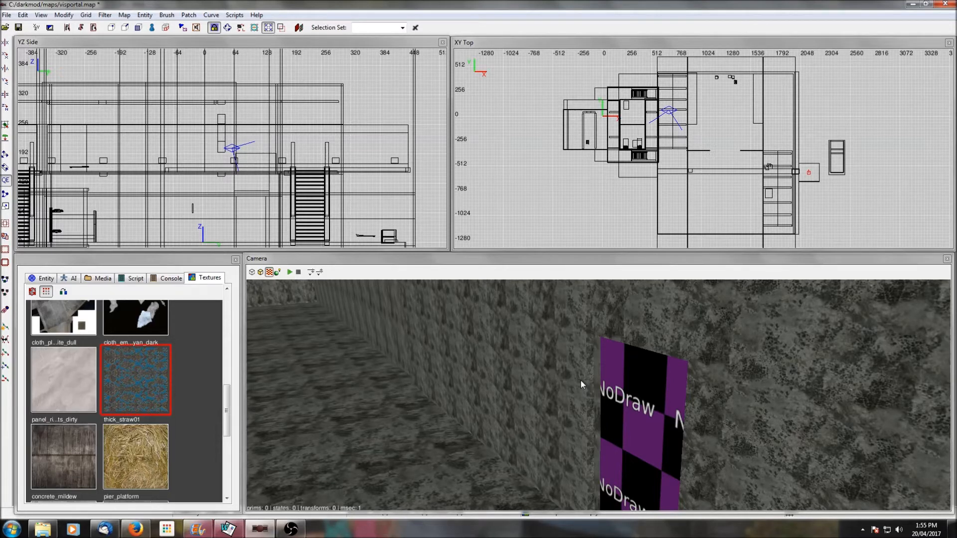
right_click(581, 381)
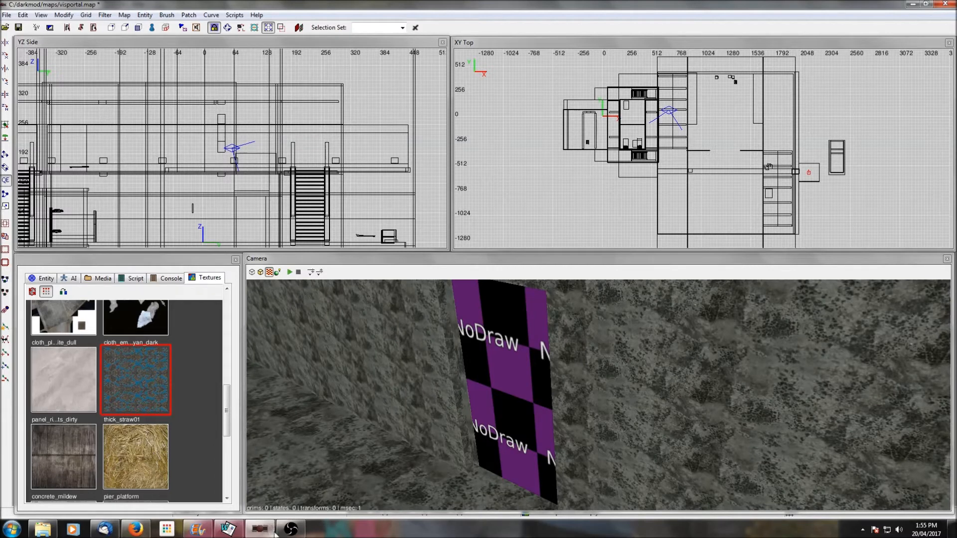
click(291, 529)
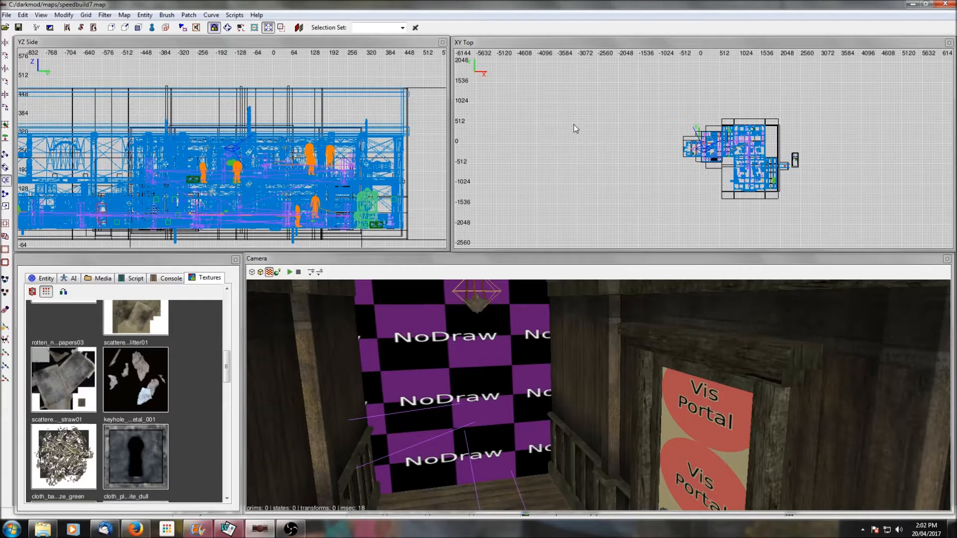
Step: Select a worldspawn brush of the small detached room at the map's east end and show its entity properties
scroll(703, 153, up, 6)
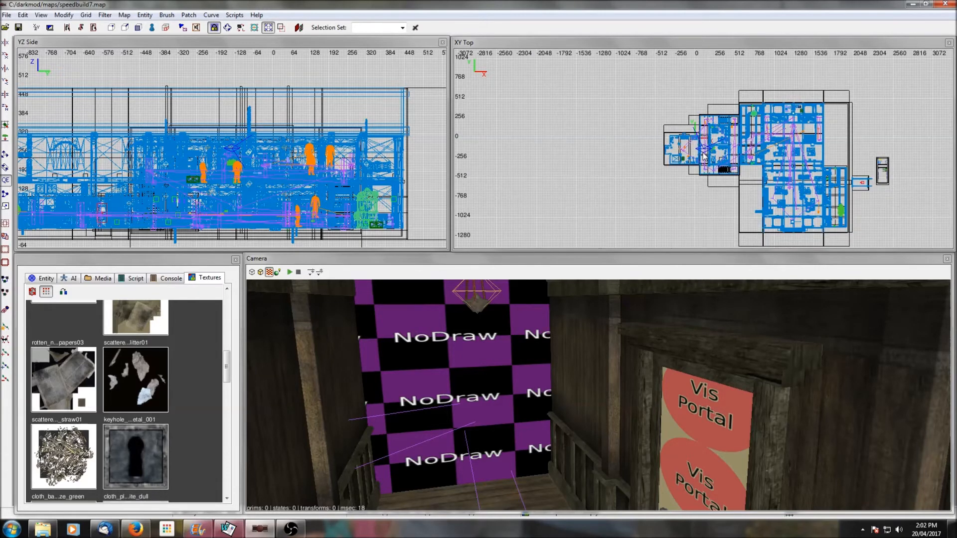
right_drag(763, 180, 619, 178)
scroll(763, 179, down, 3)
right_drag(786, 174, 700, 172)
scroll(786, 171, up, 3)
scroll(755, 196, up, 3)
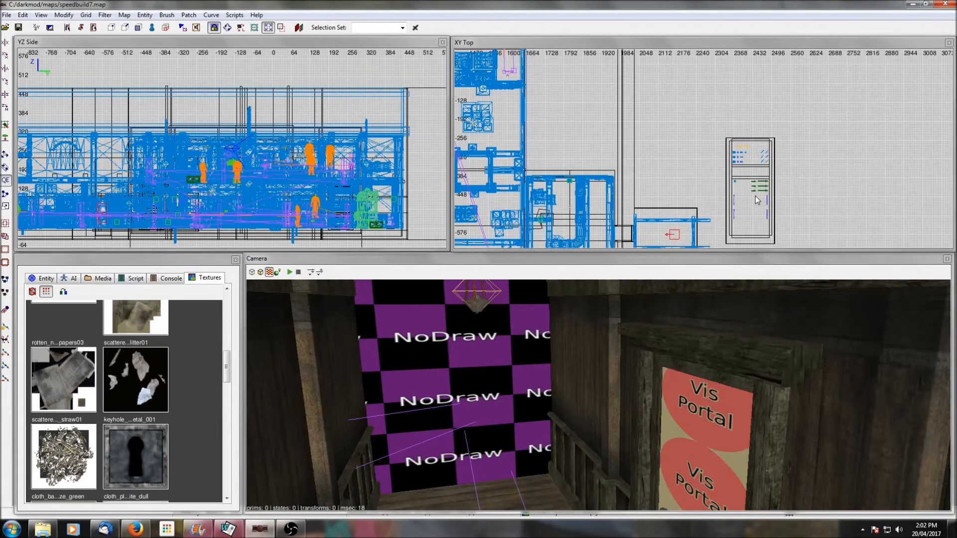
right_drag(810, 204, 739, 204)
scroll(810, 204, up, 1)
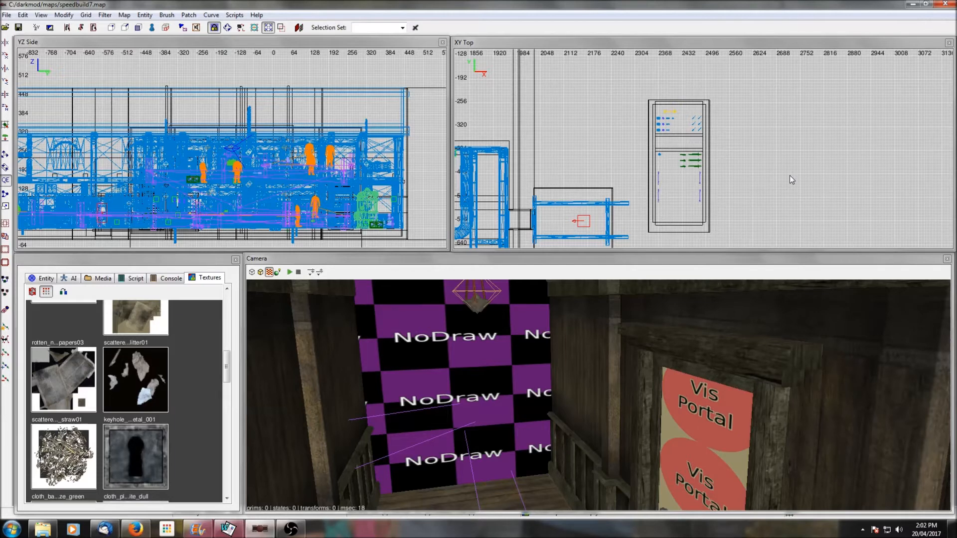
scroll(749, 188, up, 2)
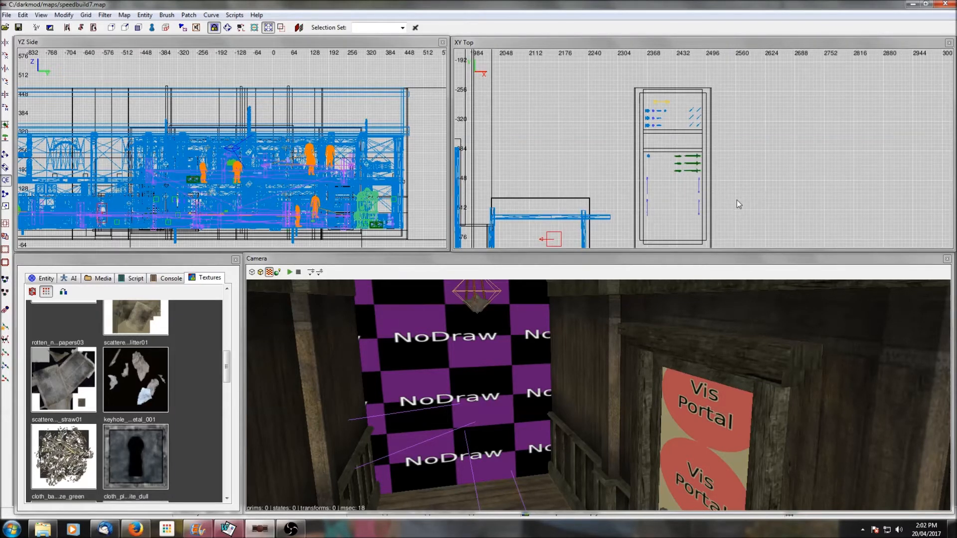
shift+click(668, 203)
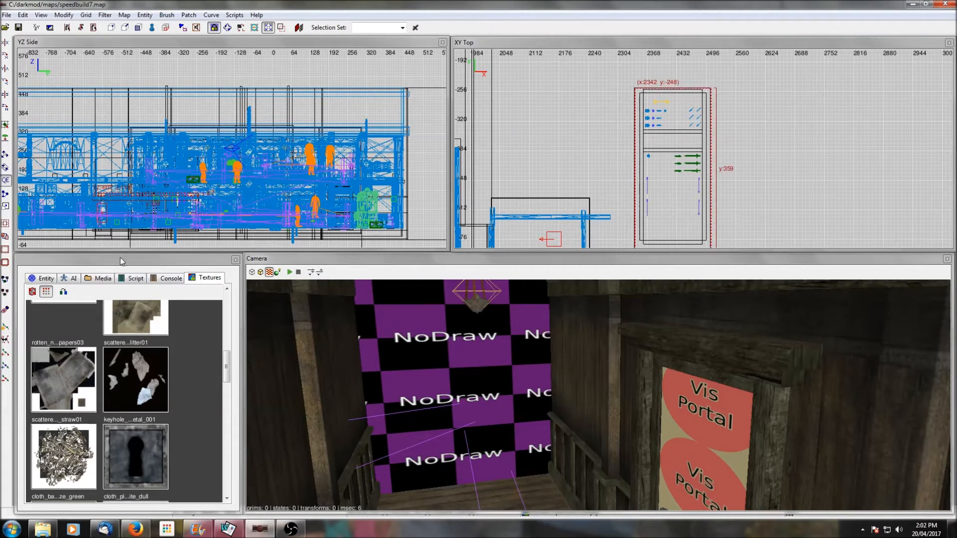
click(45, 278)
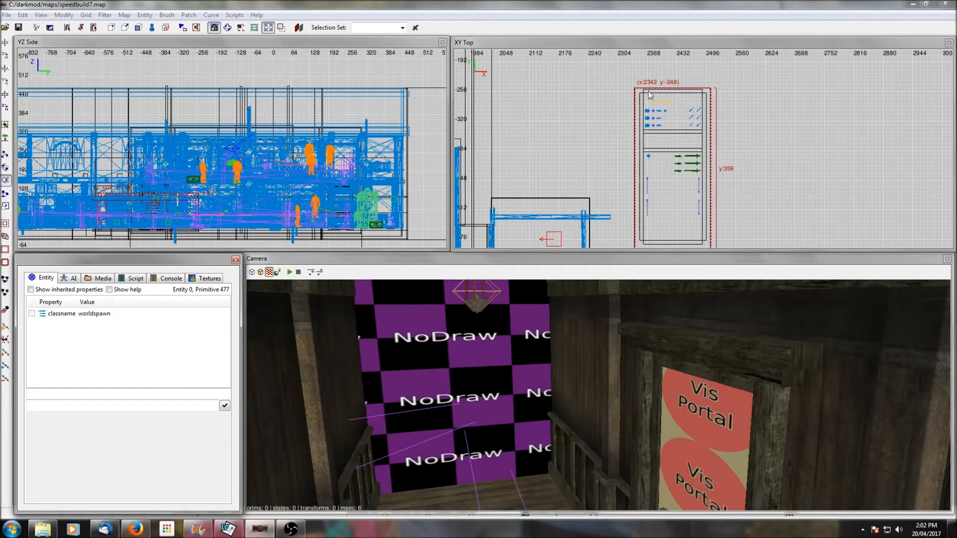
Step: Add the property difficulty0Name with the value Normal to the worldspawn entity
click(86, 396)
text(difficulty0Name)
key(Tab)
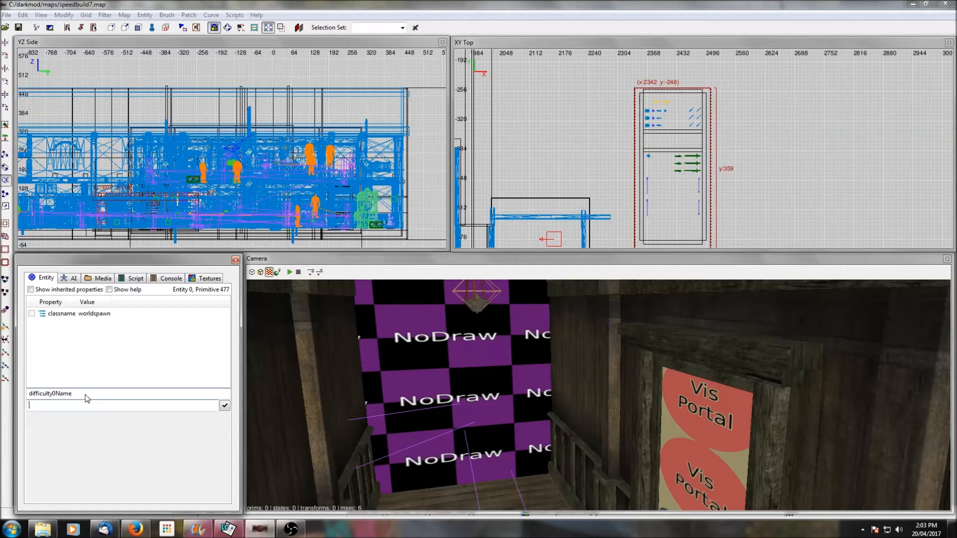
text(Normal)
key(Return)
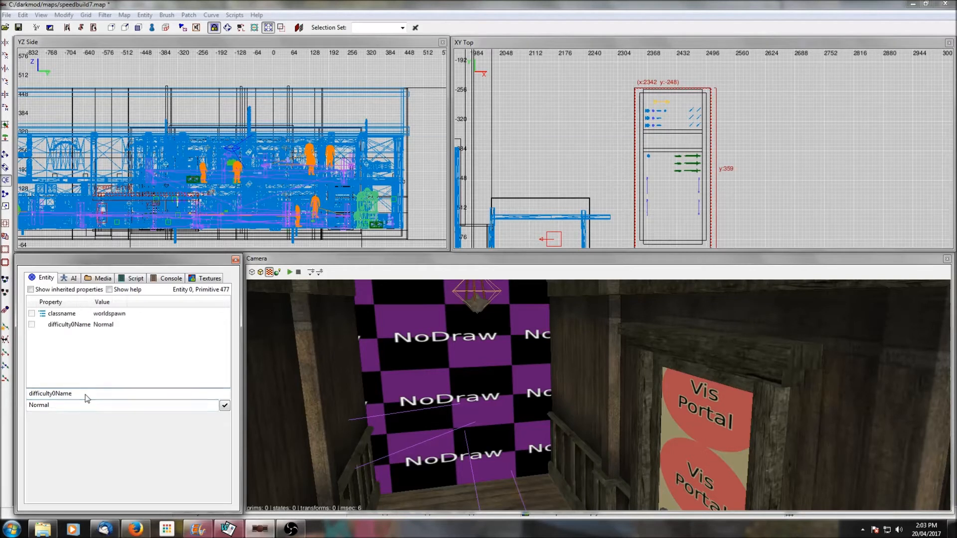
Step: Add the property difficulty1Name with the value Hard to the worldspawn entity
click(56, 393)
key(BackSpace)
text(1)
drag(51, 407, 28, 410)
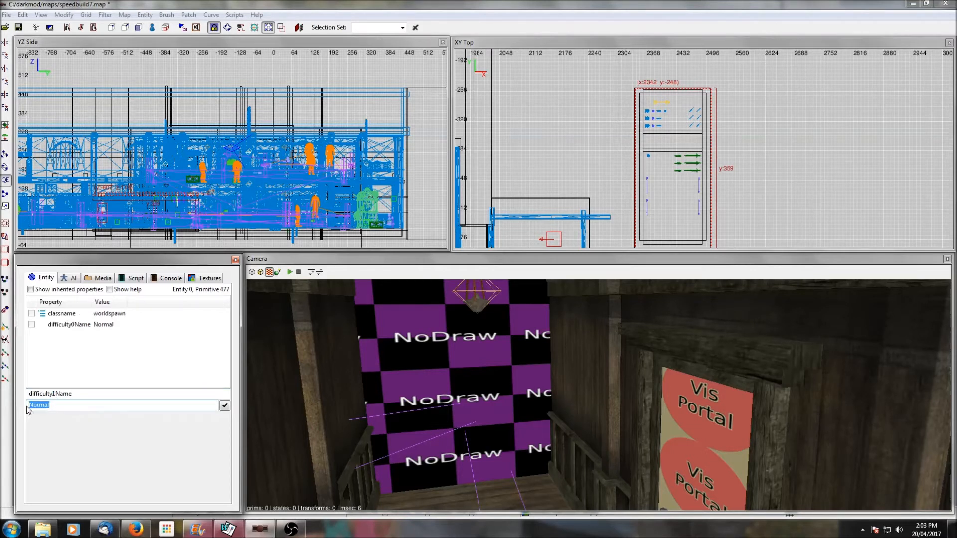
text(Hard)
click(225, 406)
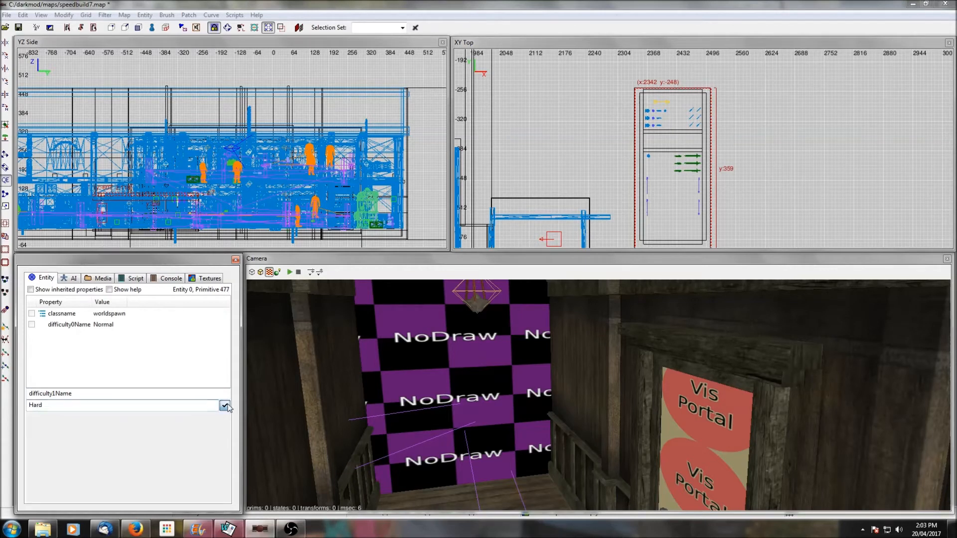
Step: Add the property difficulty2Name with the value Expert to the worldspawn entity and clear the selection
click(55, 394)
key(BackSpace)
text(2)
key(Tab)
text(Expert)
key(Return)
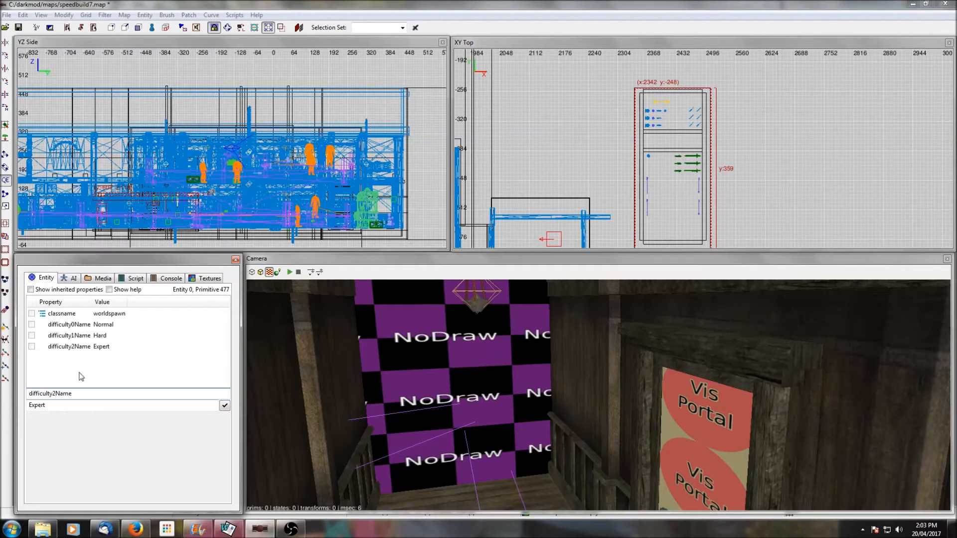
key(Escape)
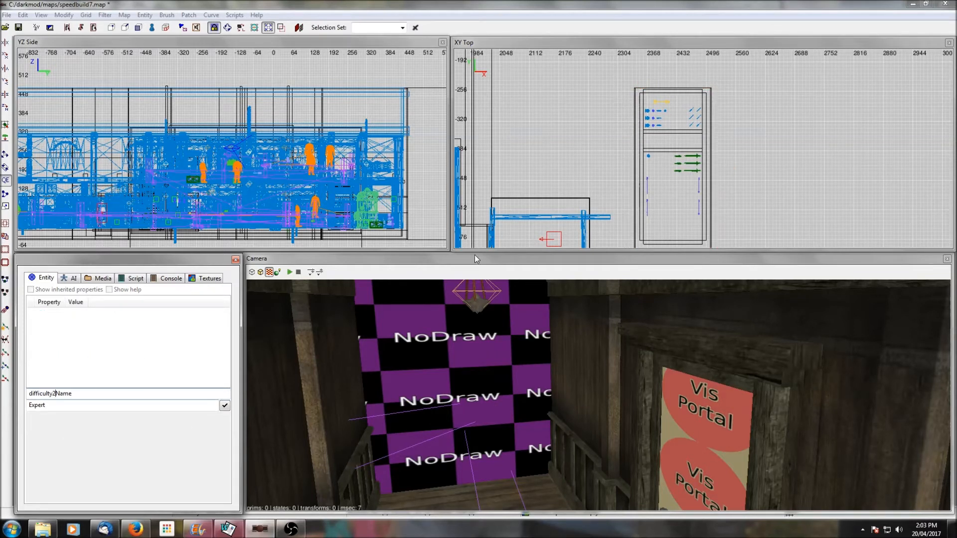
Step: Duplicate path_corner_7 beside the northern staircase and place the copy inside the adjoining storage room at 262 -21 0
scroll(559, 172, down, 6)
scroll(554, 167, down, 2)
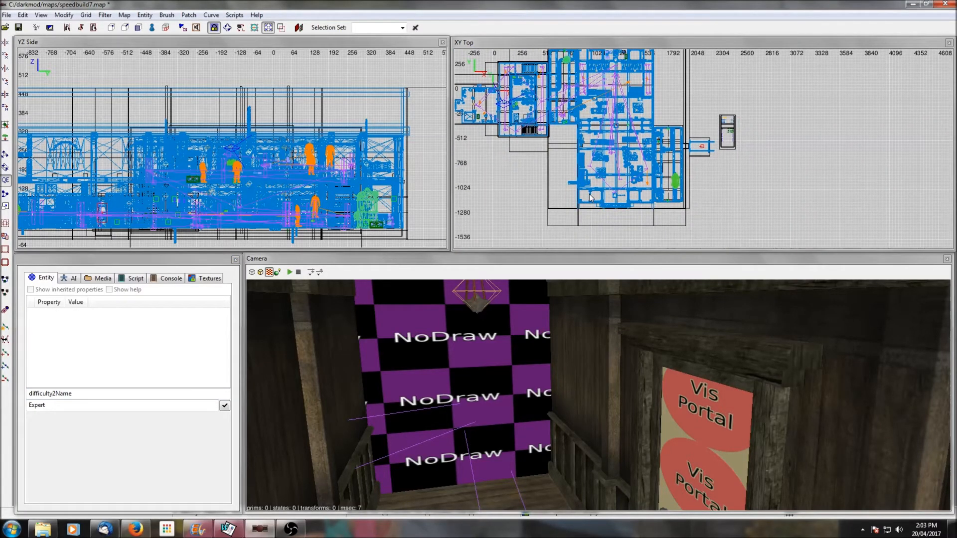
scroll(696, 147, up, 3)
scroll(591, 167, up, 1)
scroll(563, 188, up, 2)
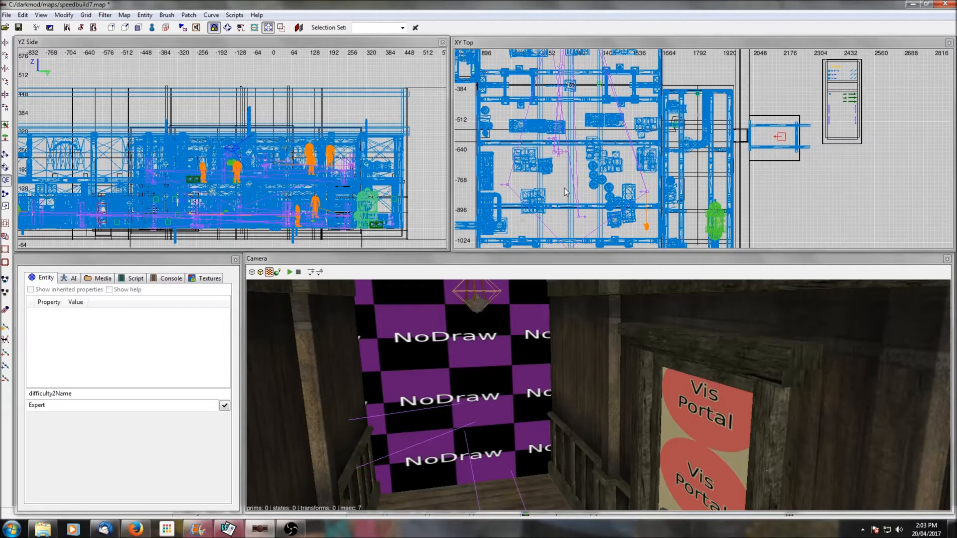
scroll(568, 189, down, 1)
scroll(554, 134, down, 2)
scroll(543, 134, up, 4)
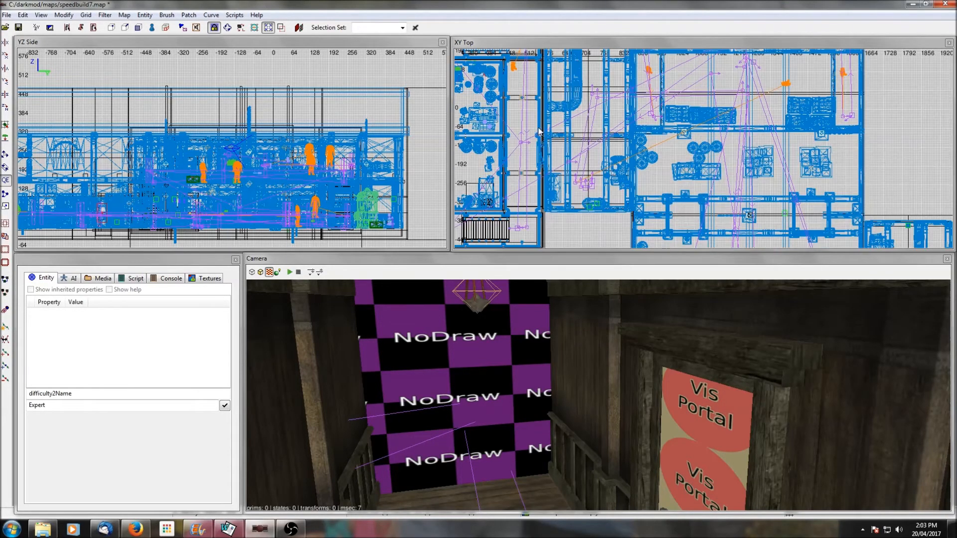
scroll(551, 147, up, 1)
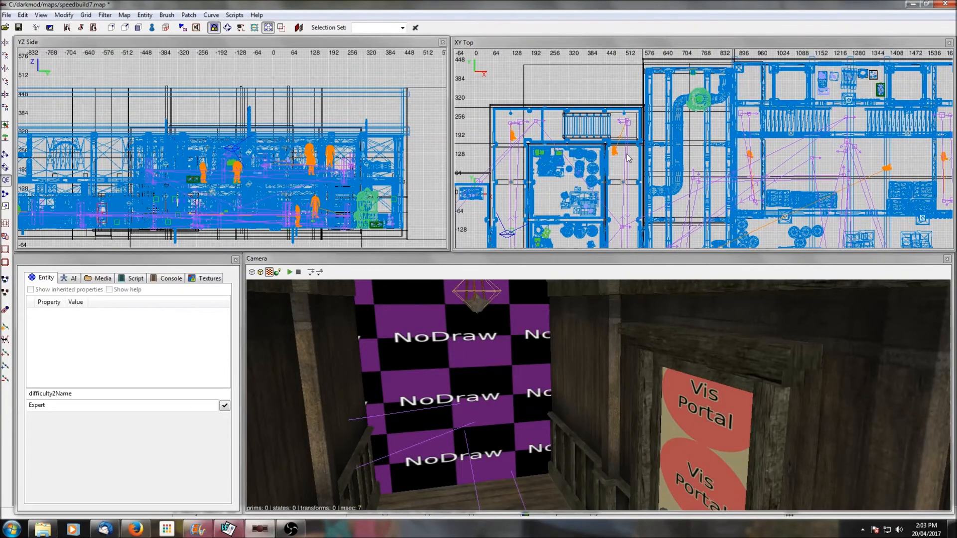
scroll(628, 157, up, 1)
right_drag(619, 199, 625, 169)
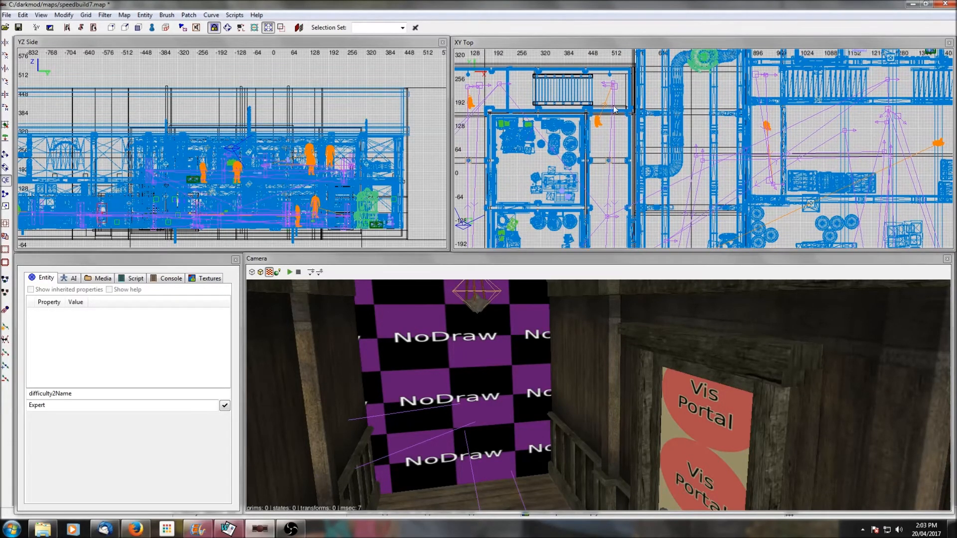
click(612, 85)
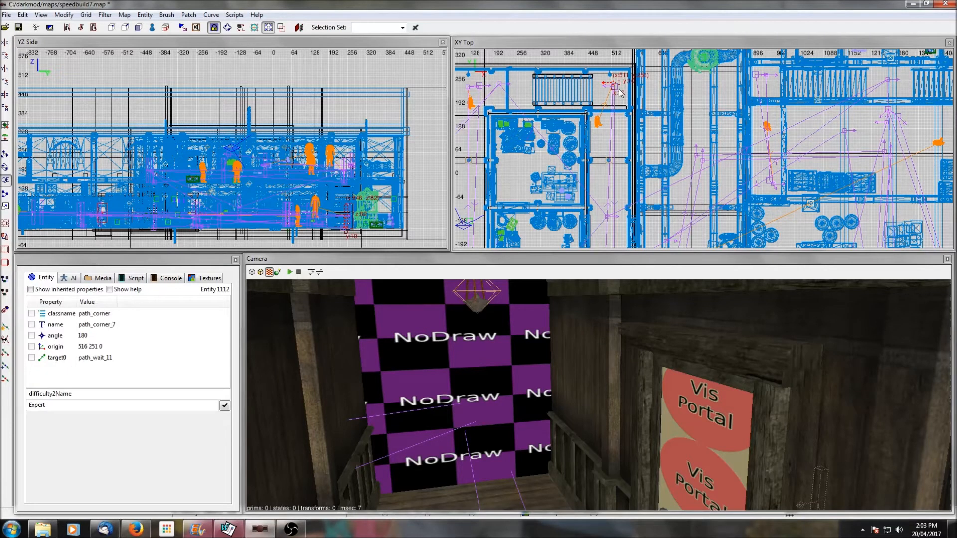
click(614, 87)
drag(615, 89, 522, 189)
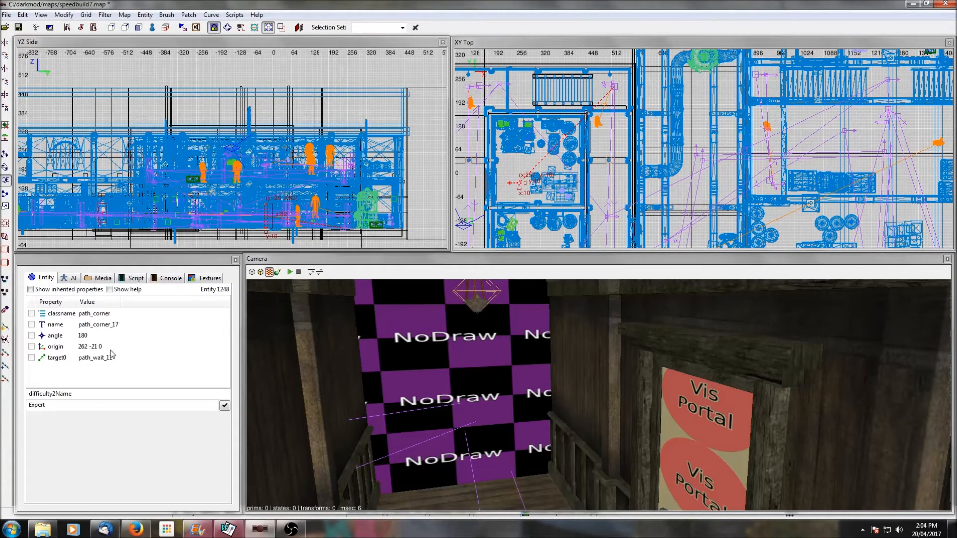
Step: Delete the target0 property from the duplicated path corner and clear the selection
click(62, 359)
right_click(63, 358)
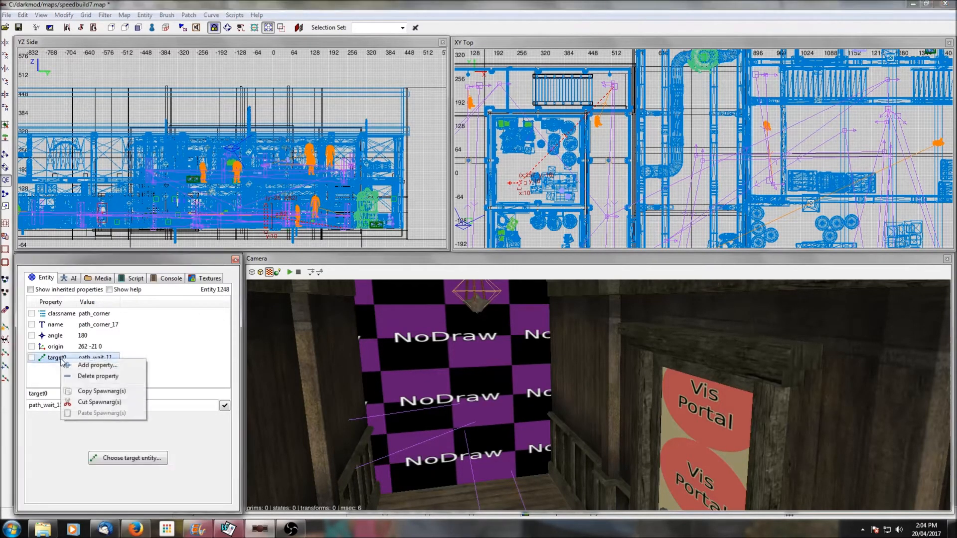
click(84, 377)
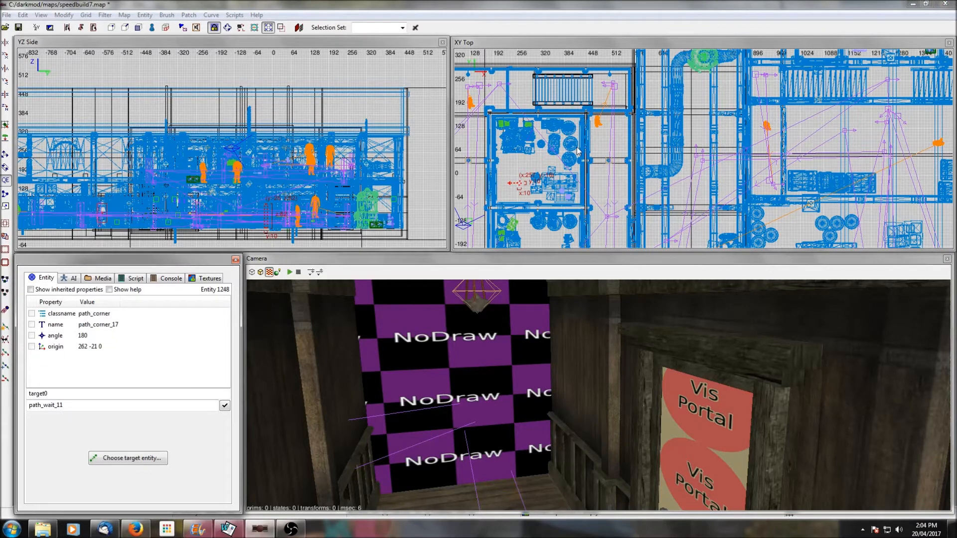
key(Escape)
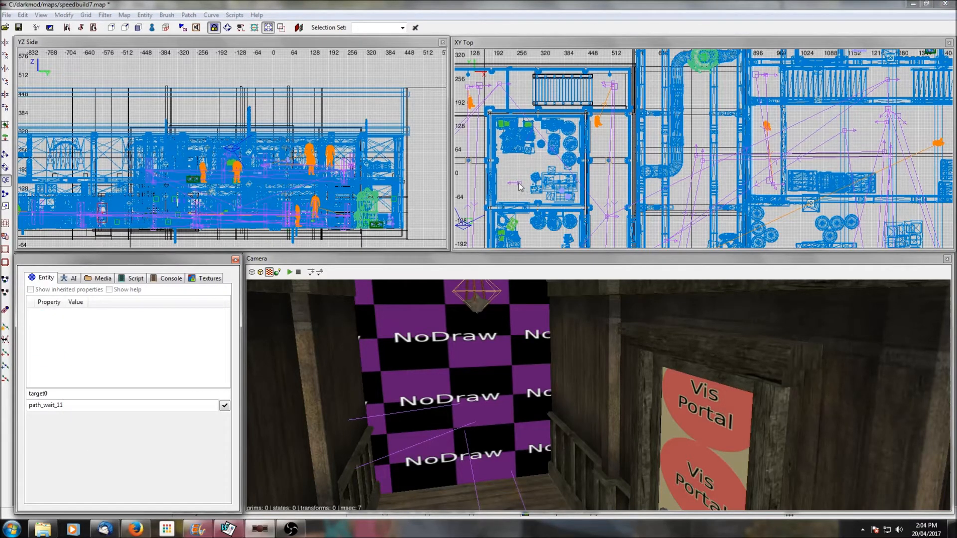
Step: Try linking path_corner_7 to the duplicated path corner in the storage room
right_drag(523, 189, 521, 177)
right_drag(605, 98, 602, 93)
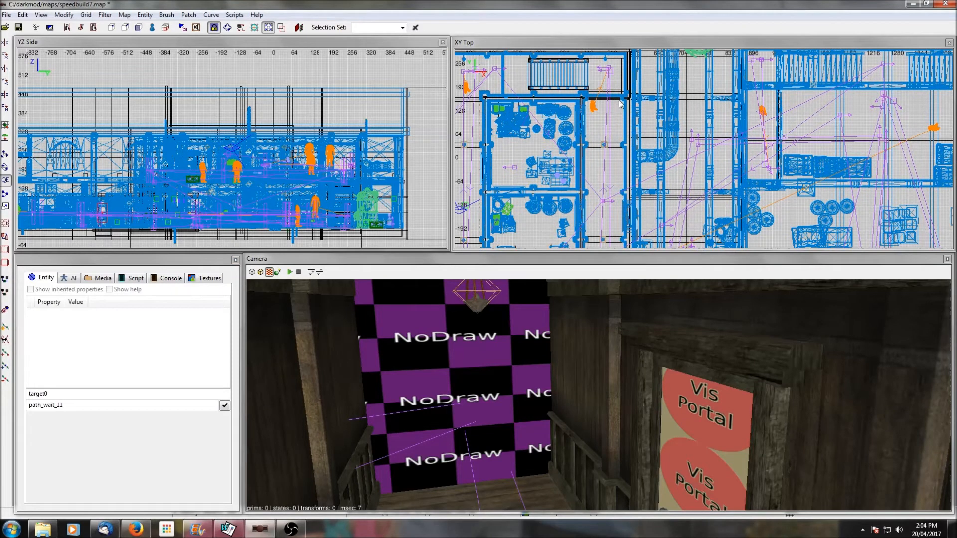
shift+click(609, 69)
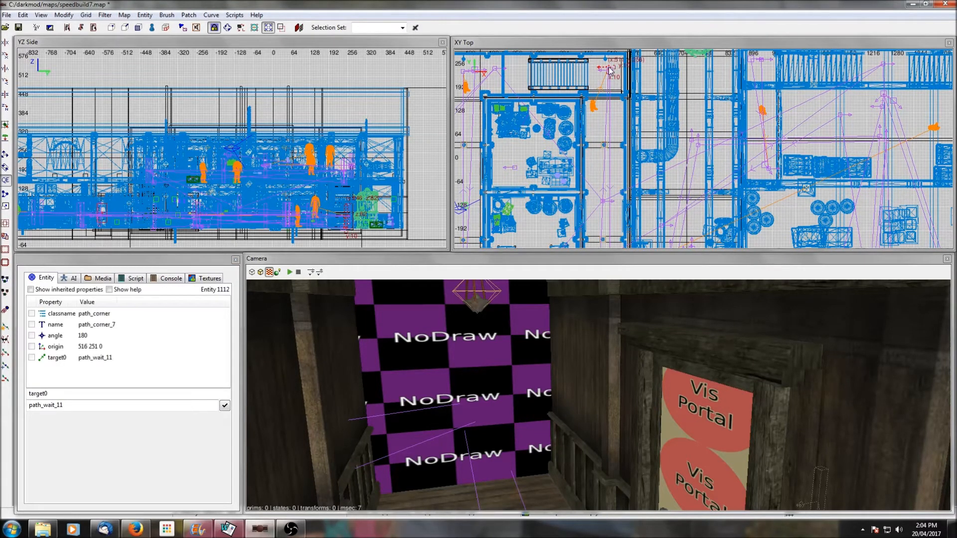
shift+click(515, 171)
key(Escape)
Step: Link the storage room's path corner to the path node beside the southern staircase and clear the selection
shift+click(515, 169)
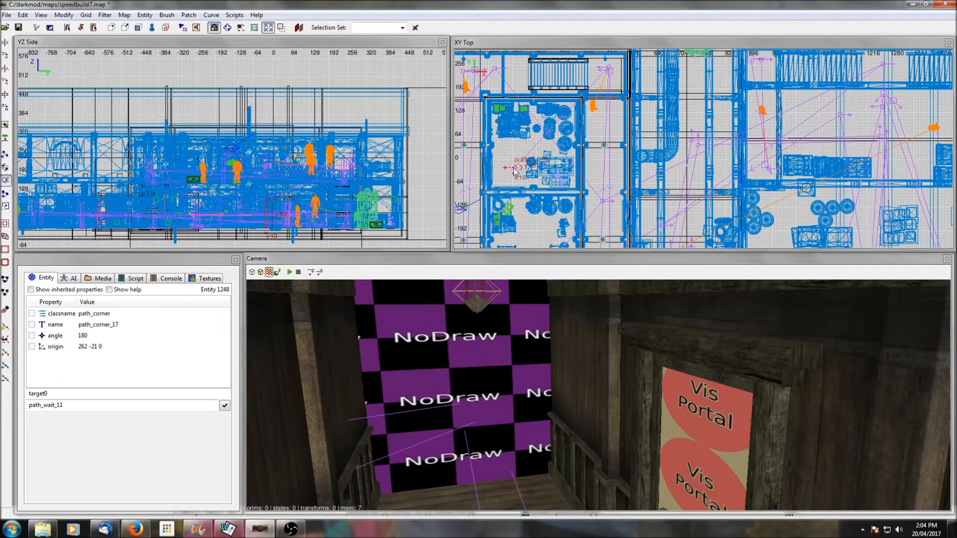
right_drag(515, 169, 485, 76)
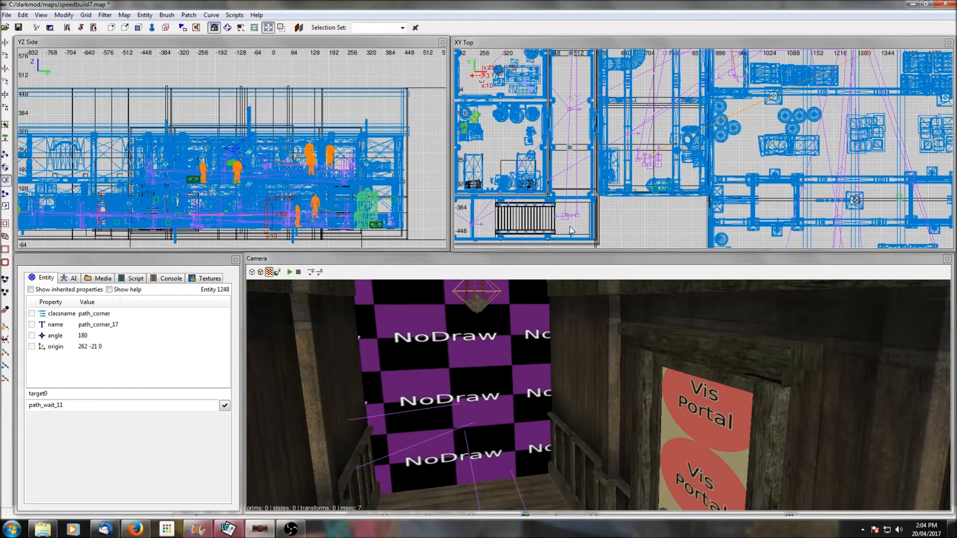
key(Escape)
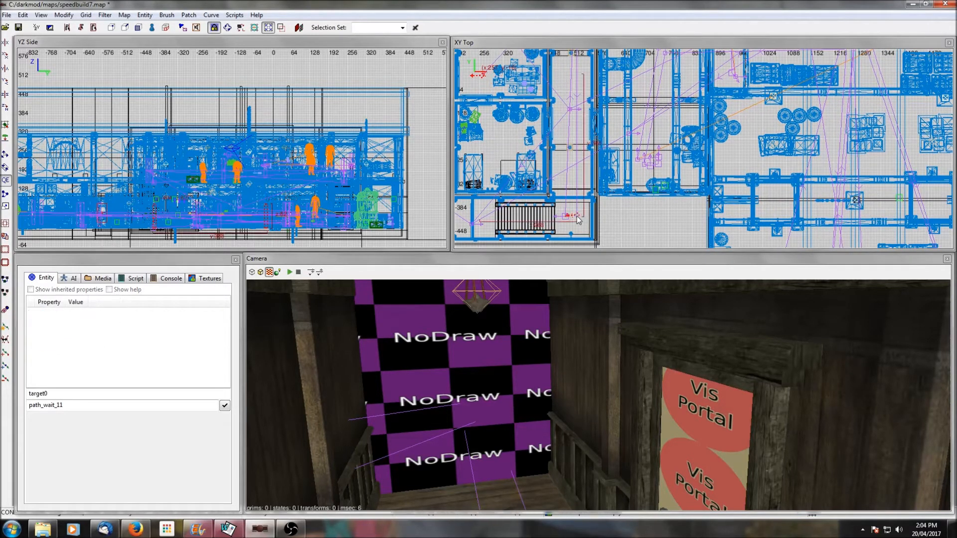
Step: Delete the target1 property from path_corner_7, removing its link to the storage room's path corner
right_drag(576, 219, 573, 131)
shift+click(575, 103)
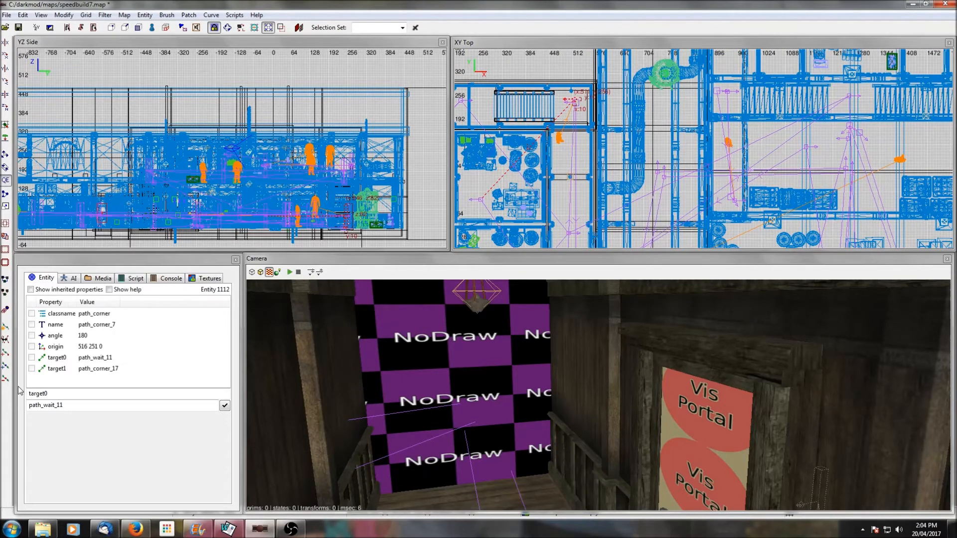
click(84, 371)
right_click(84, 371)
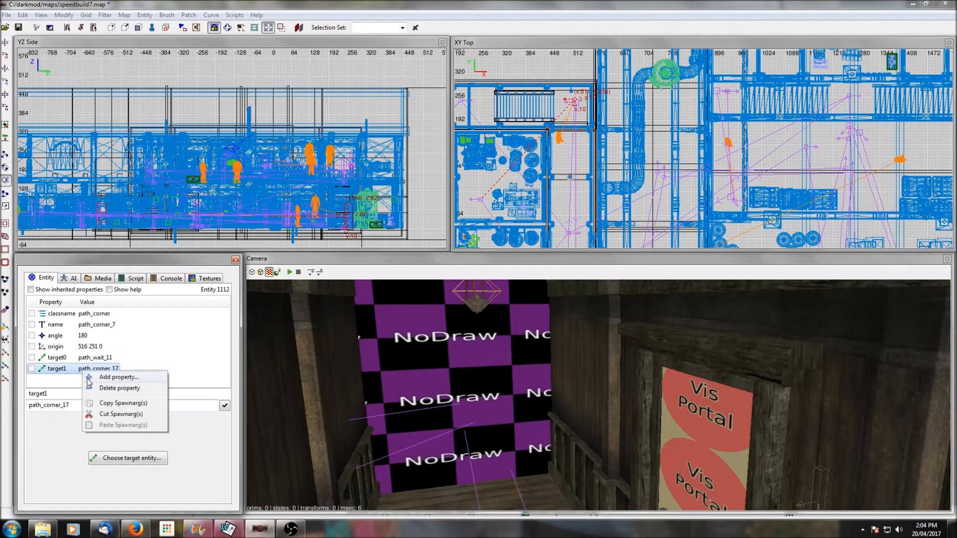
click(104, 388)
key(Escape)
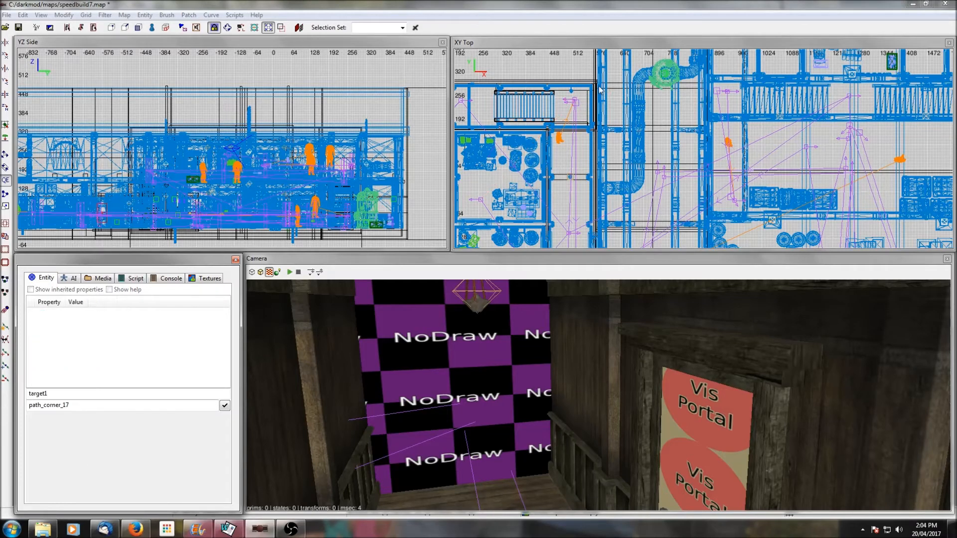
Step: Link the path wait node beside the northern staircase to the storage room's path corner and clear the selection
shift+click(576, 105)
shift+click(482, 202)
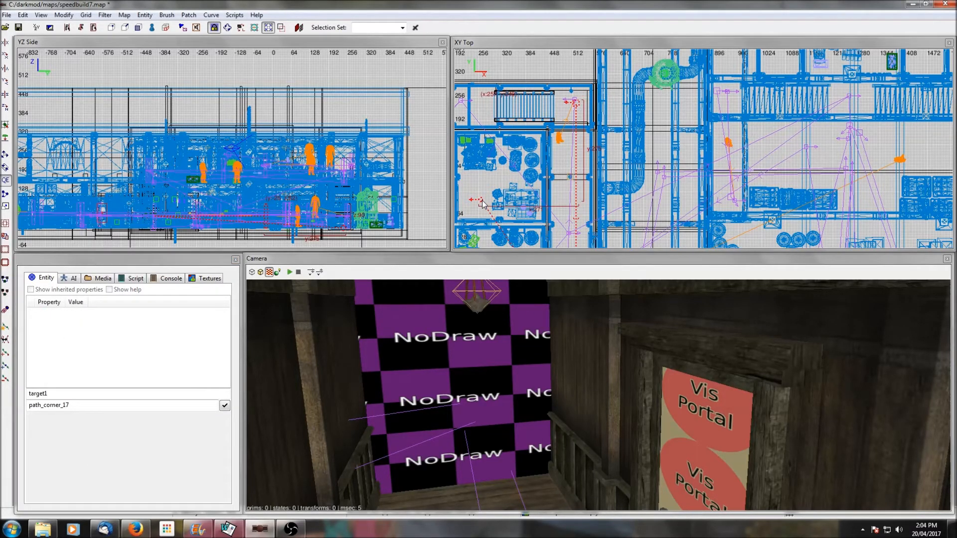
key(Escape)
scroll(515, 190, down, 1)
right_drag(515, 190, 536, 144)
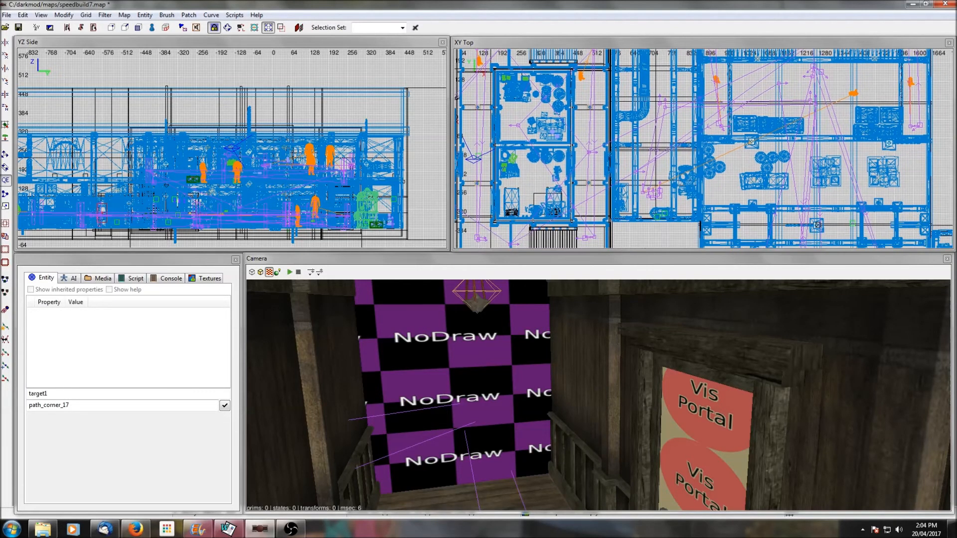
scroll(588, 112, down, 1)
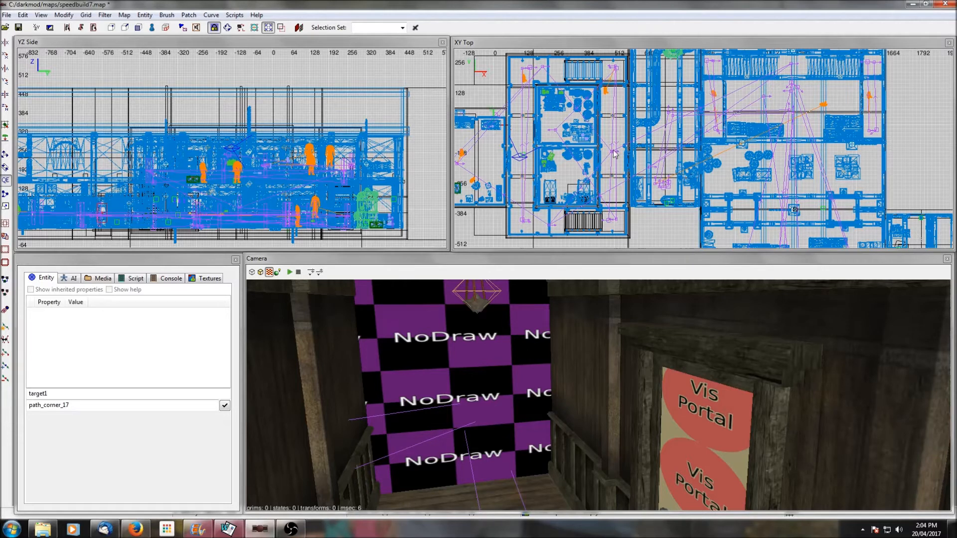
Step: Add the property diff_0_nospawn with value 1 to the storage room's path corner and clear the selection
shift+click(556, 134)
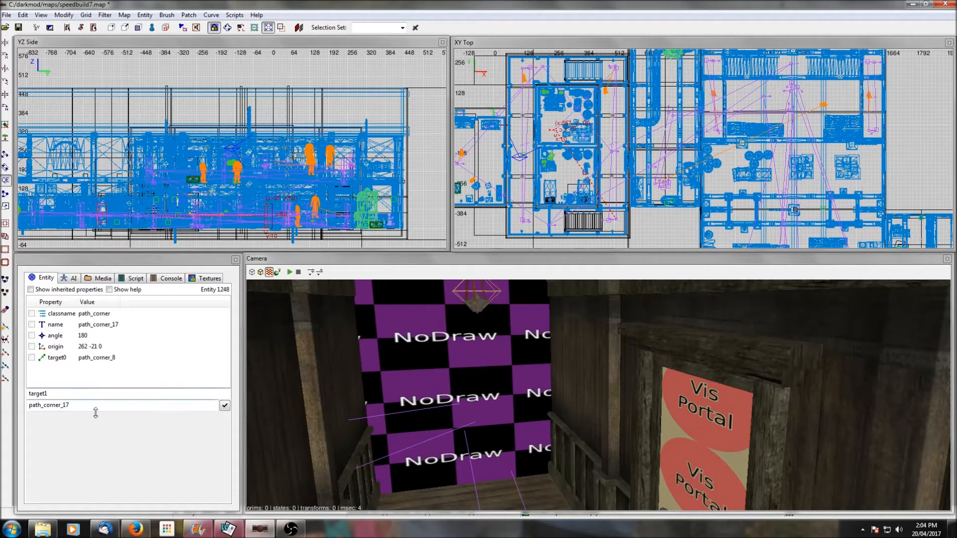
click(88, 398)
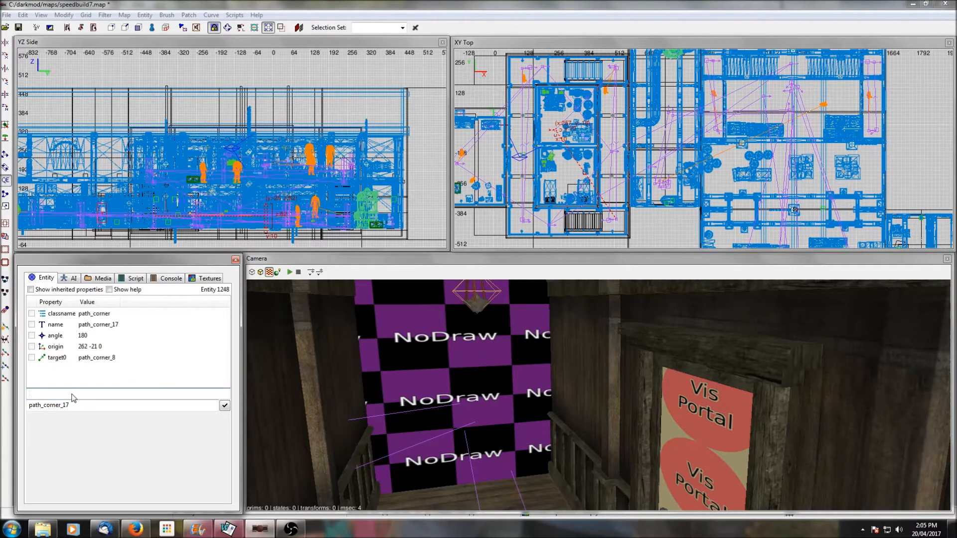
text(diff_)
text(0_nospawn)
key(Tab)
text(1)
key(Return)
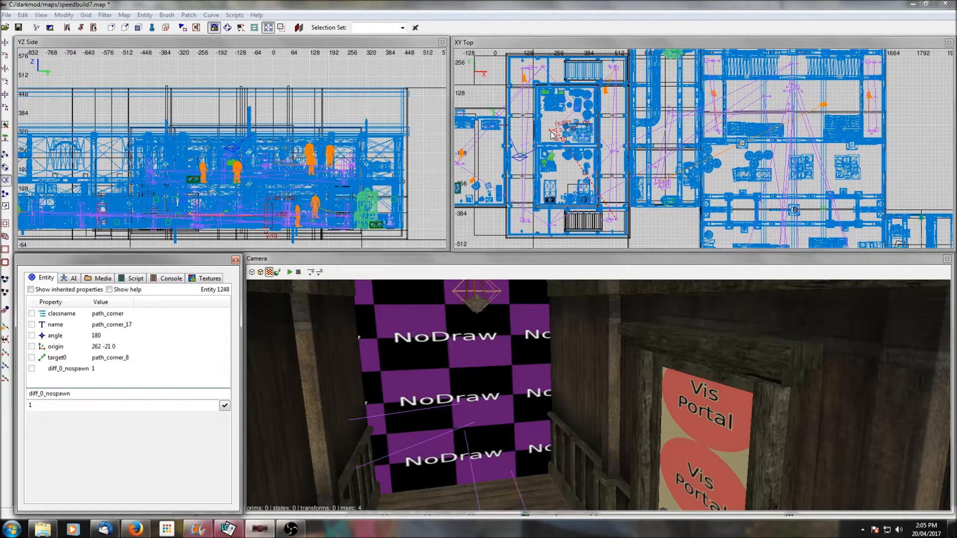
key(Escape)
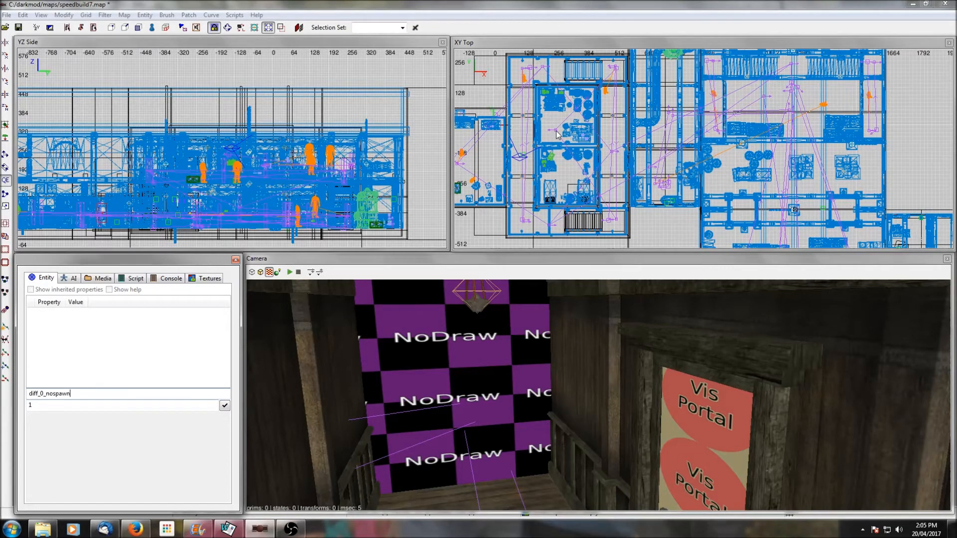
Step: Create a path_corner entity between the two staircases at the north end of the large hall
right_drag(775, 100, 822, 108)
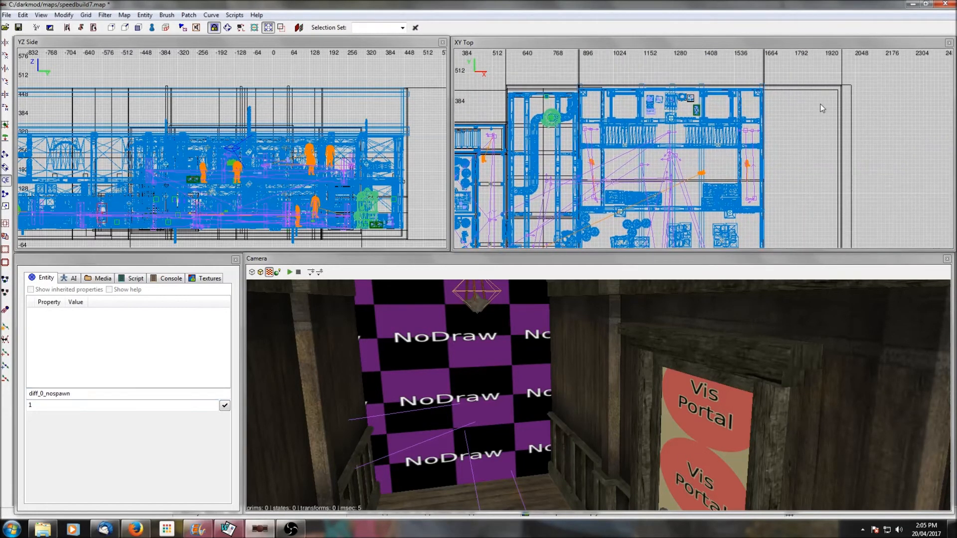
scroll(700, 133, up, 4)
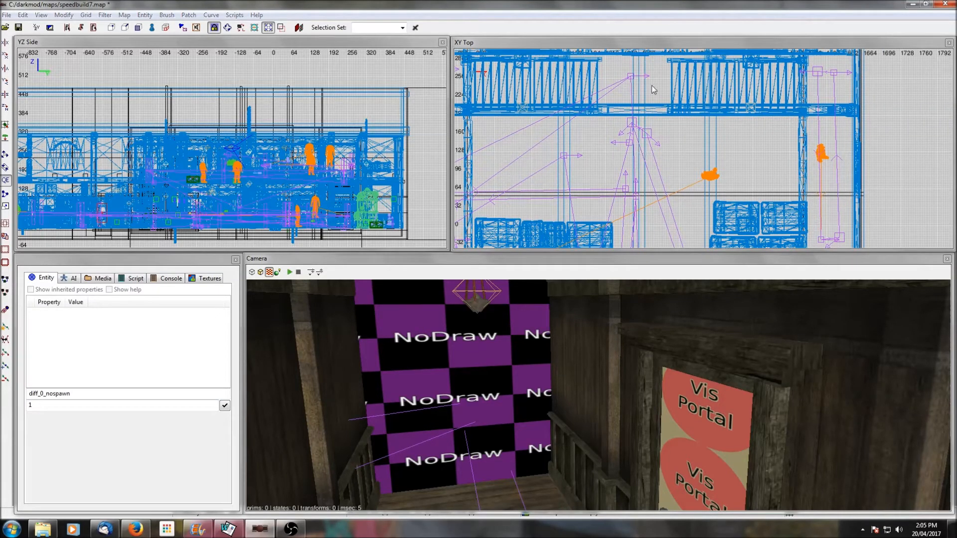
right_drag(651, 85, 636, 95)
right_click(626, 107)
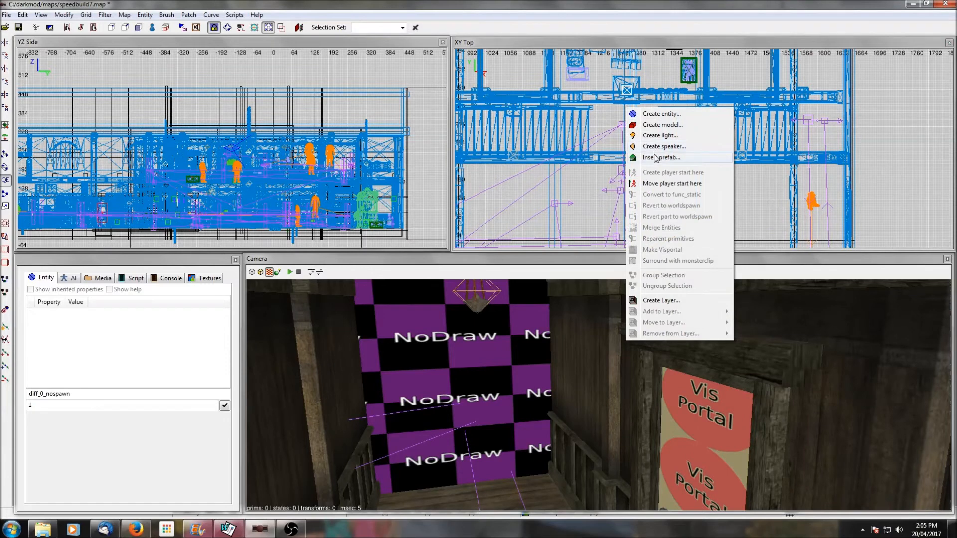
click(657, 114)
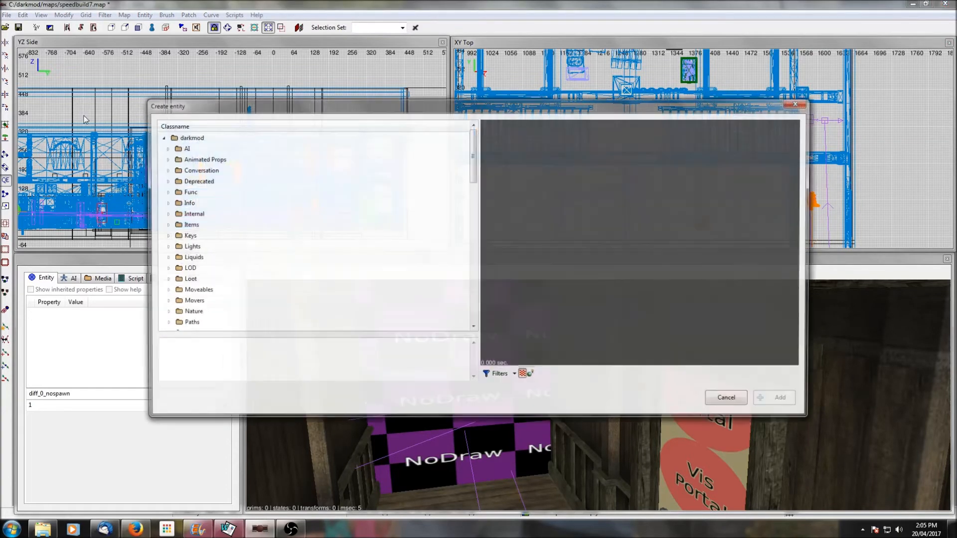
scroll(207, 256, down, 7)
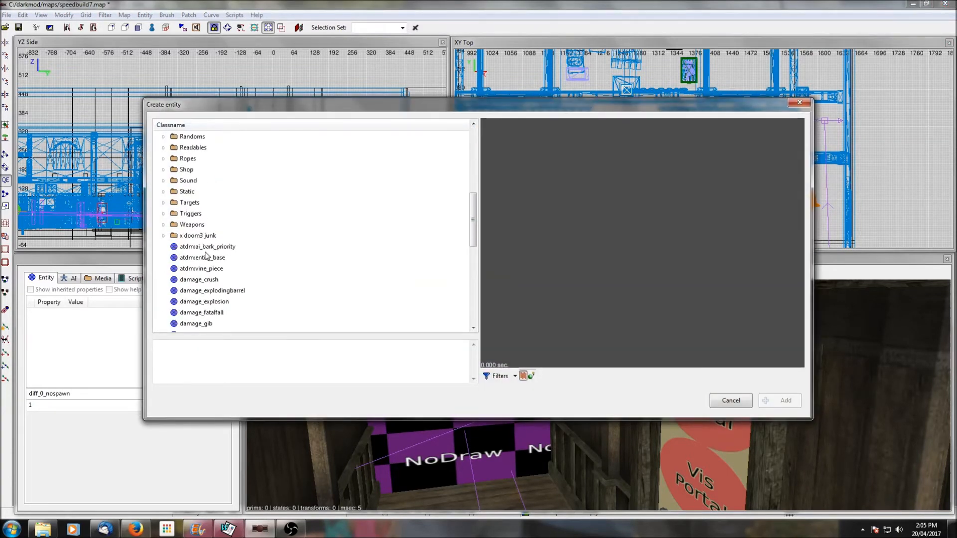
scroll(207, 255, up, 2)
click(164, 159)
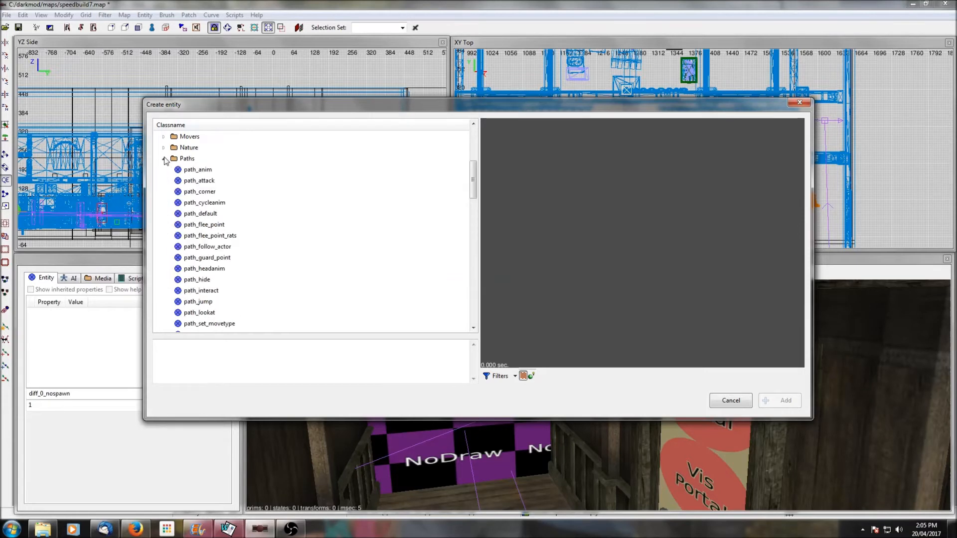
click(197, 192)
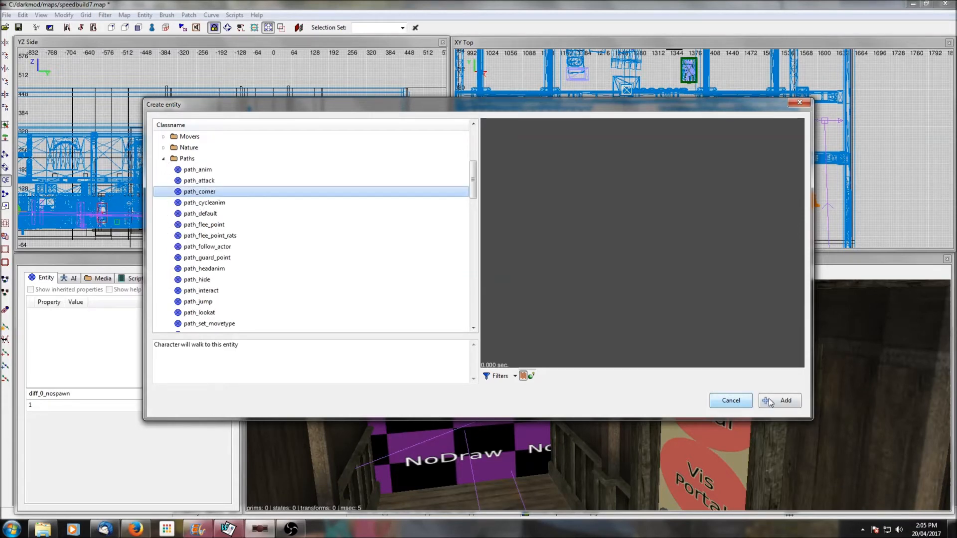
click(780, 401)
Step: Drop the new path corner to the floor and clear the selection
scroll(191, 162, down, 2)
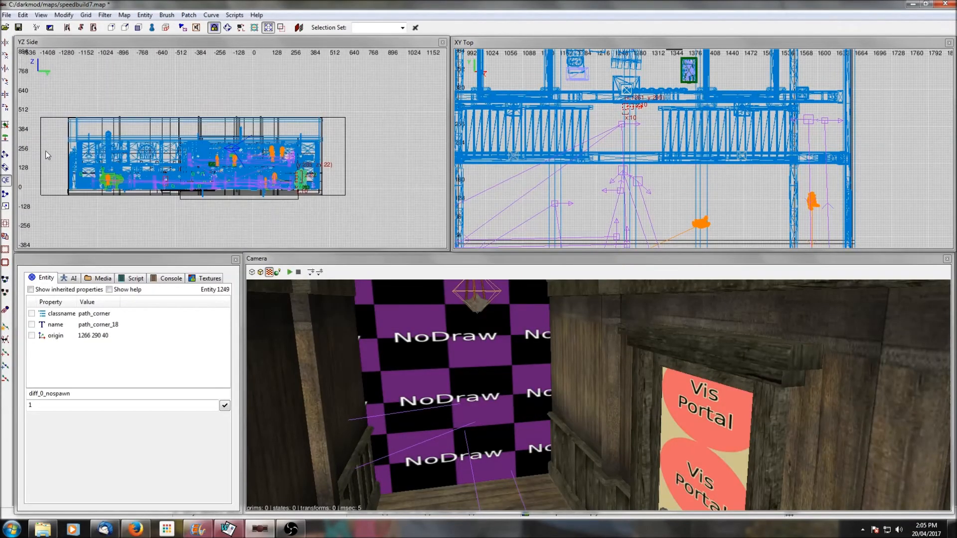
click(5, 138)
right_drag(638, 92, 661, 107)
scroll(692, 157, down, 3)
key(Escape)
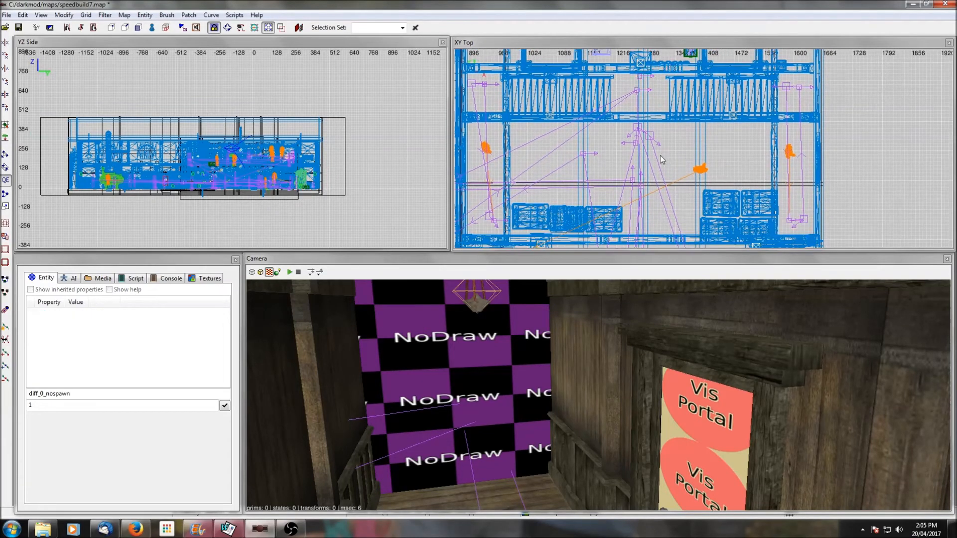
Step: Examine path_corner_117's targets and the neighbouring path nodes just south of the large hall's staircases
shift+click(636, 147)
key(Escape)
shift+click(637, 146)
key(Escape)
shift+click(636, 147)
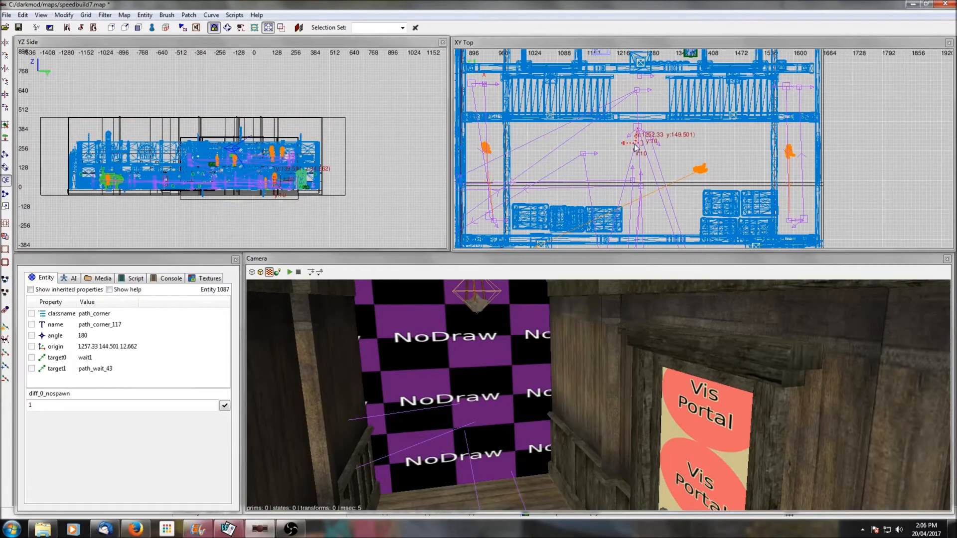
scroll(651, 150, up, 5)
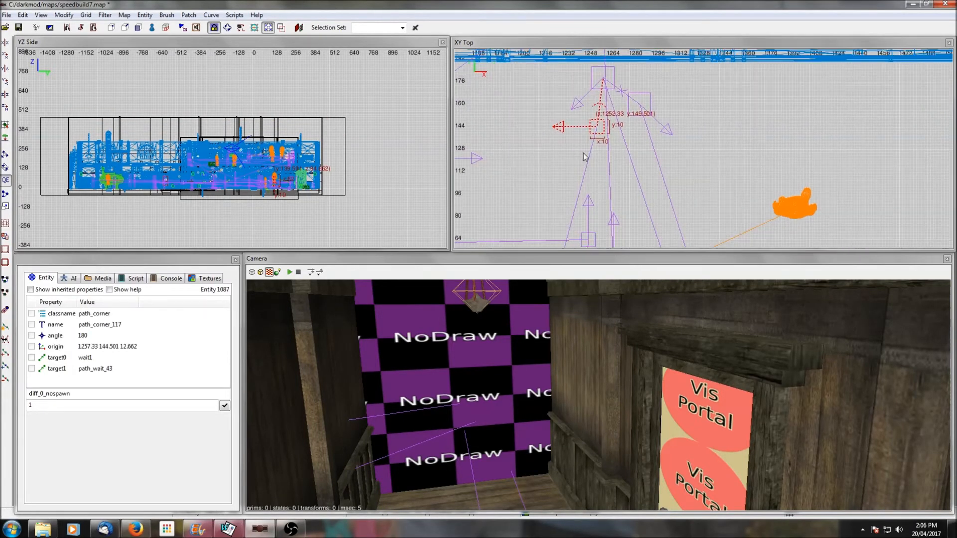
scroll(607, 132, up, 1)
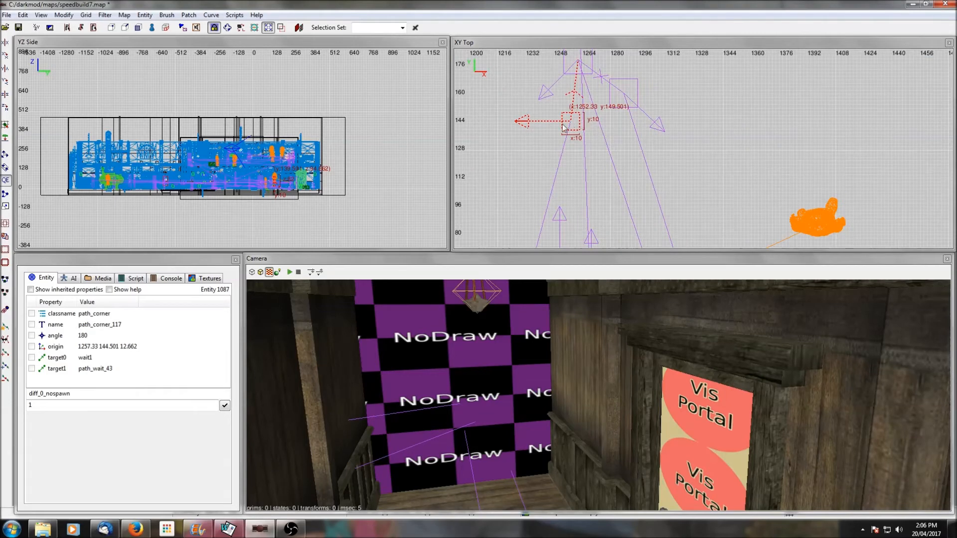
scroll(564, 127, down, 5)
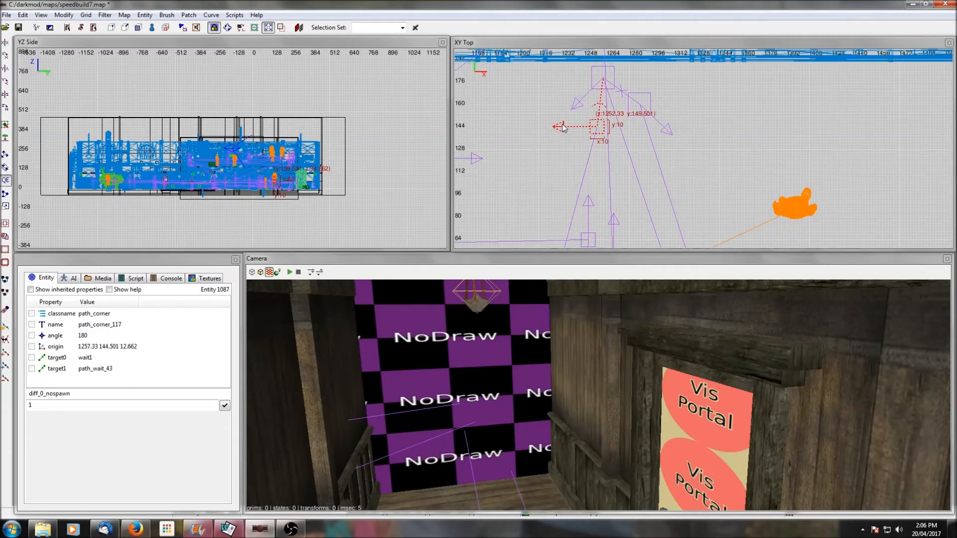
scroll(658, 159, down, 3)
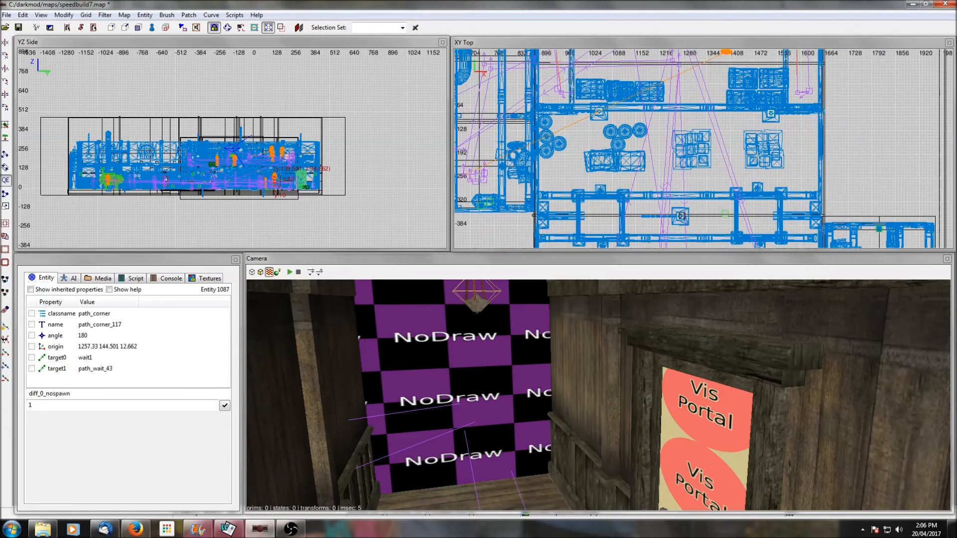
key(Escape)
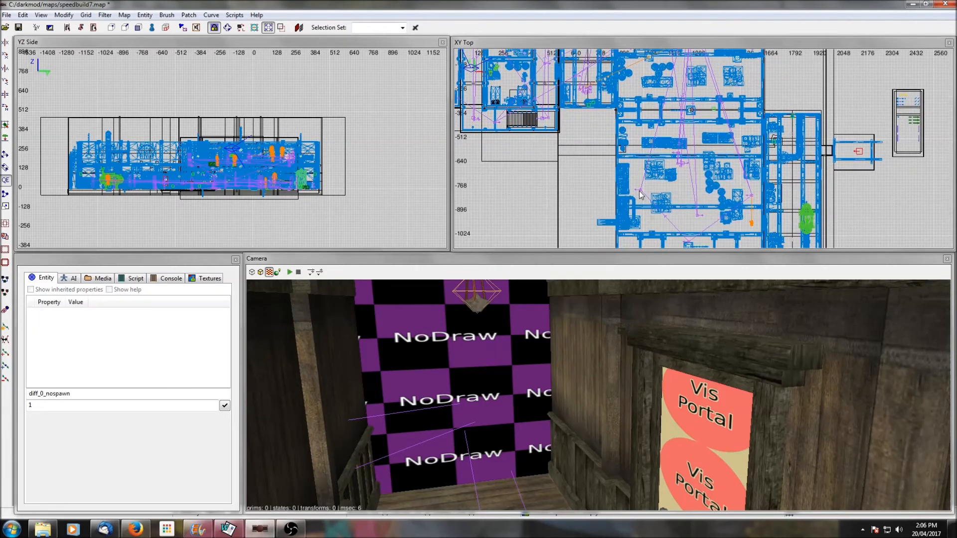
Step: Link path_corner_116 in the hall's southern part to the new path corner between the northern staircases and clear the selection
shift+click(643, 193)
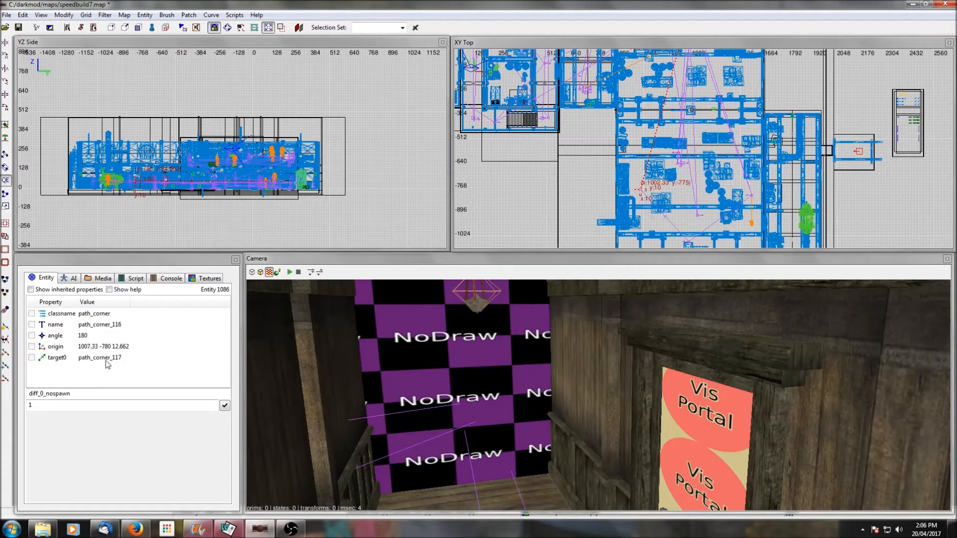
right_drag(679, 108, 686, 130)
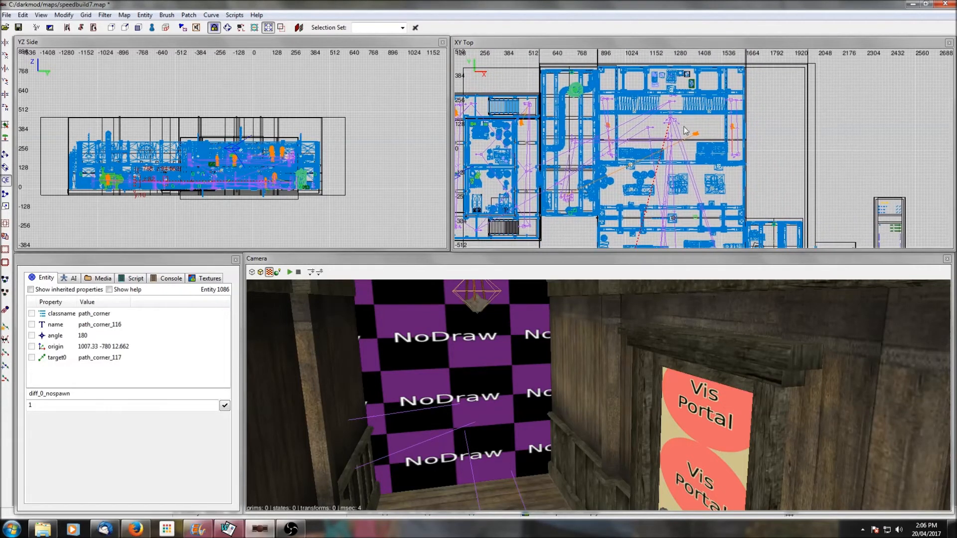
shift+click(671, 99)
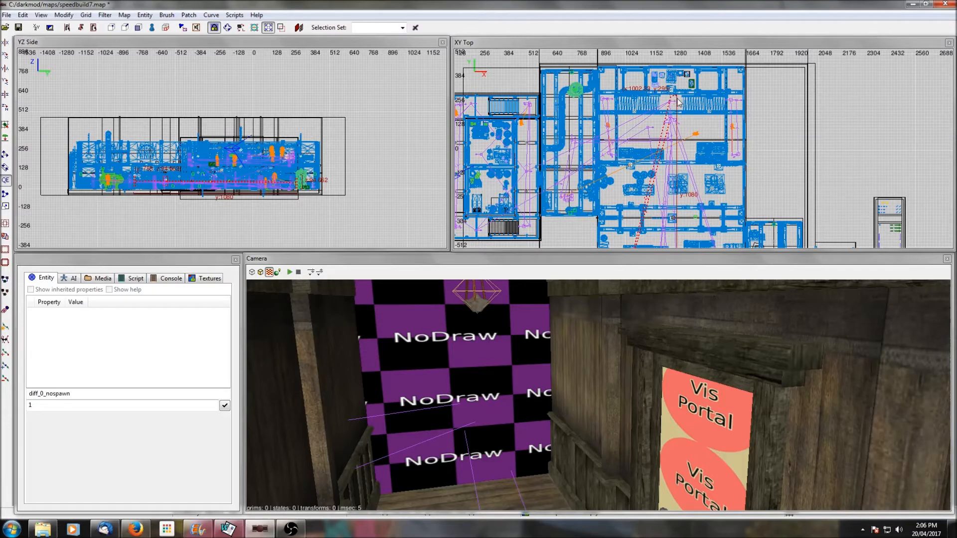
key(Escape)
Step: Link the new path corner between the staircases to the path node wait1 and clear the selection
scroll(663, 100, up, 3)
scroll(662, 100, up, 2)
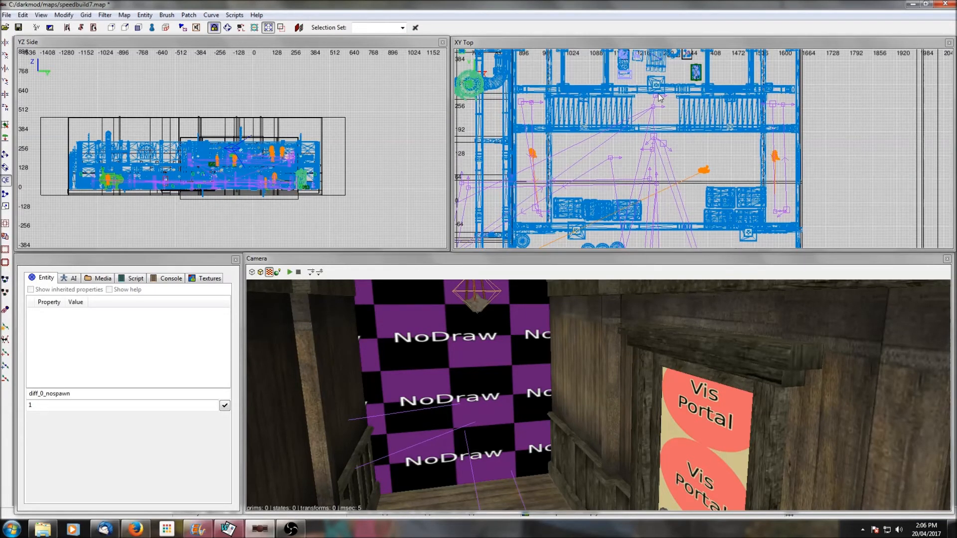
click(630, 70)
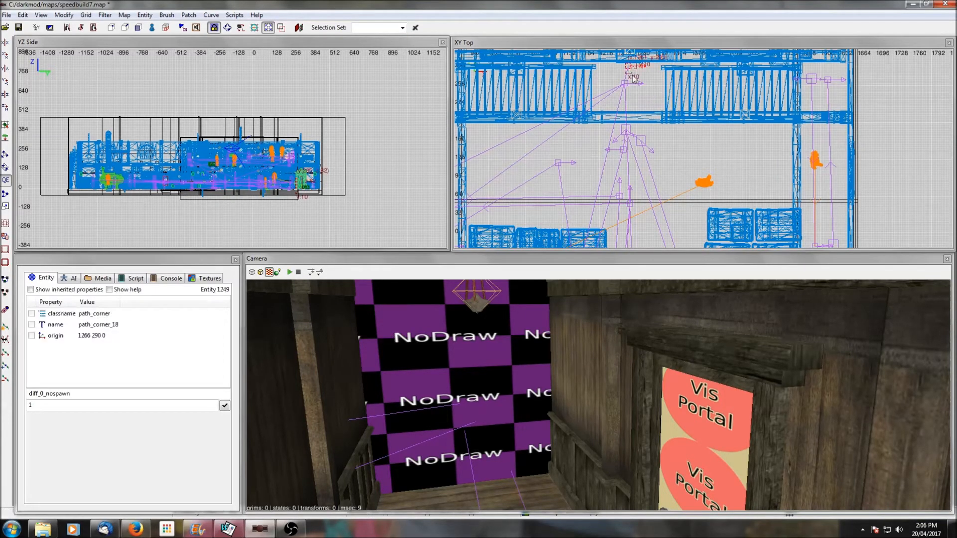
key(Escape)
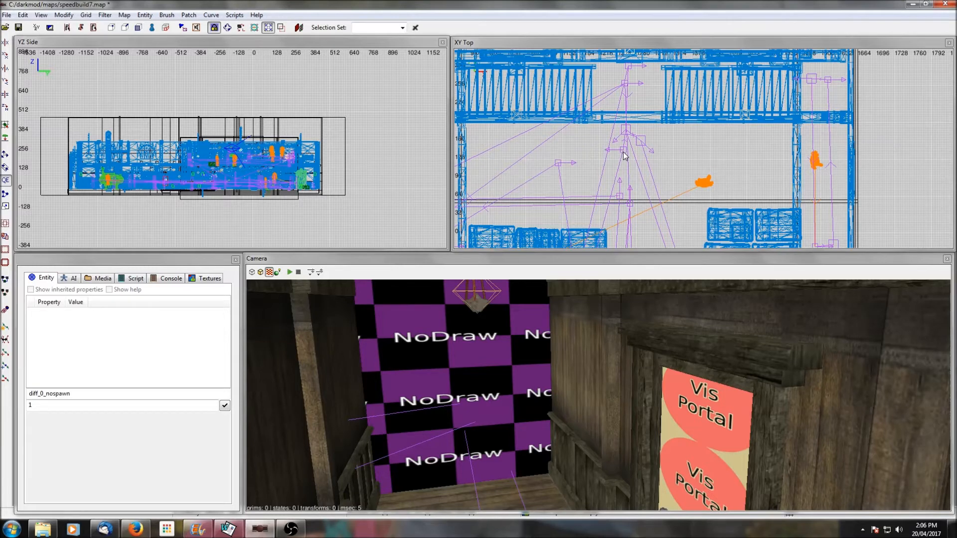
Step: Add diff_0_nospawn and diff_1_nospawn, both with value 1, to the path corner between the staircases
right_drag(635, 73, 627, 103)
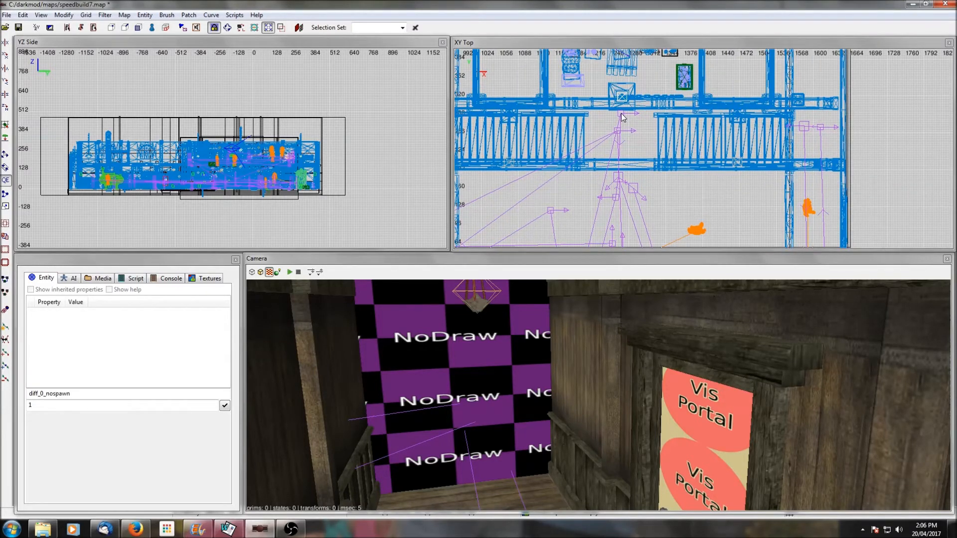
shift+click(622, 117)
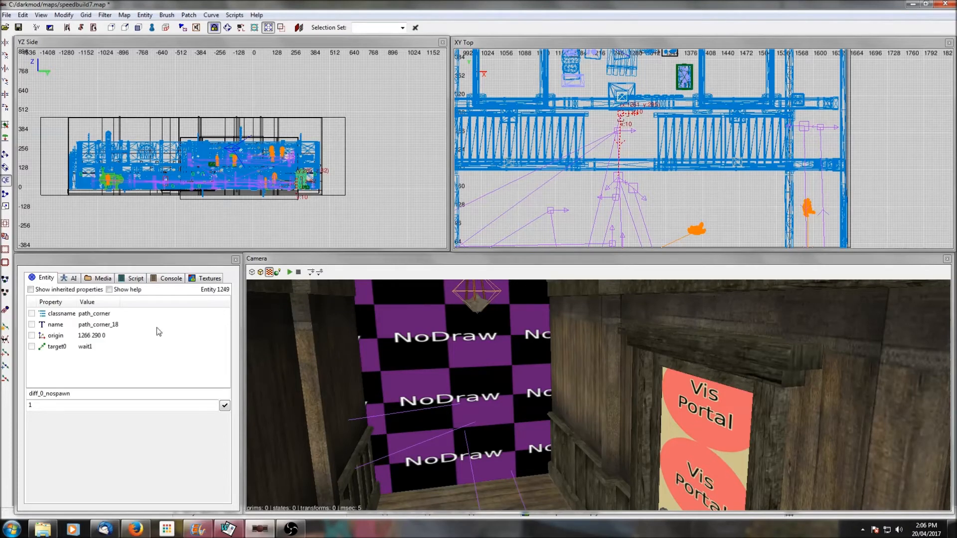
click(225, 406)
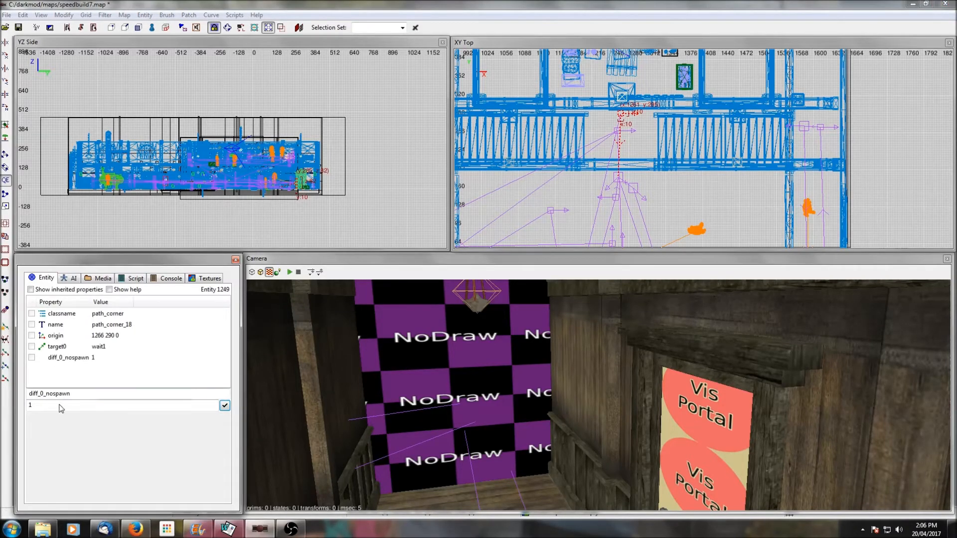
click(43, 395)
click(224, 405)
key(Escape)
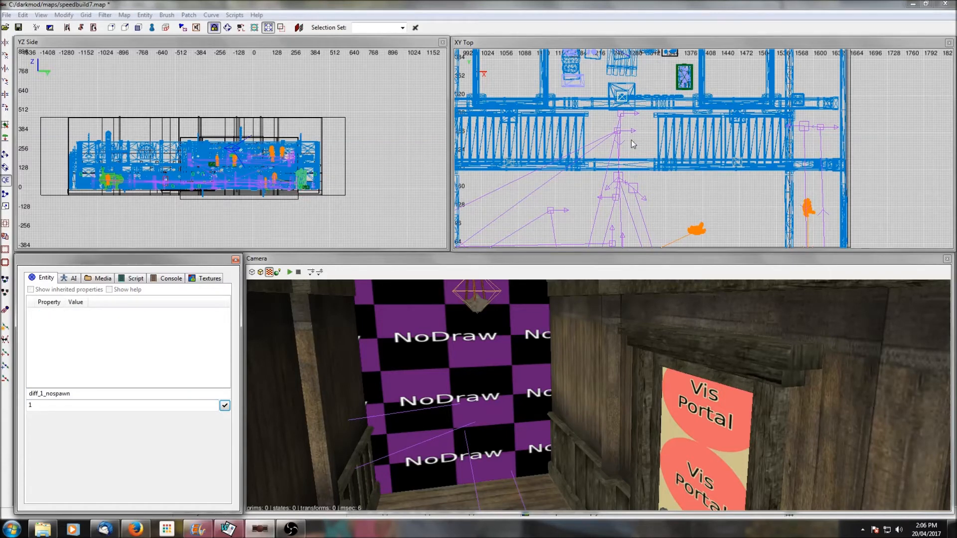
Step: Examine the overall floor plan and the westernmost room with its two guards and path nodes
scroll(623, 118, down, 4)
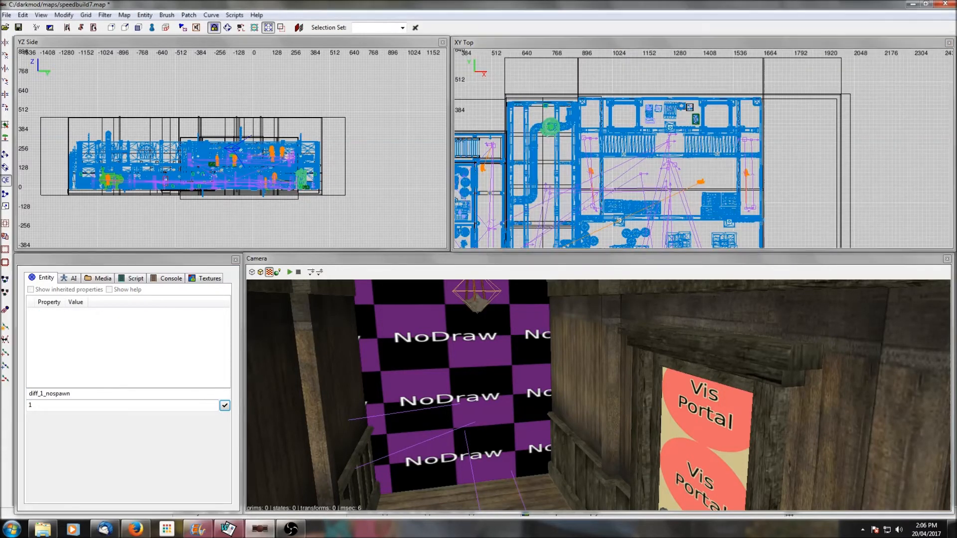
scroll(676, 148, down, 3)
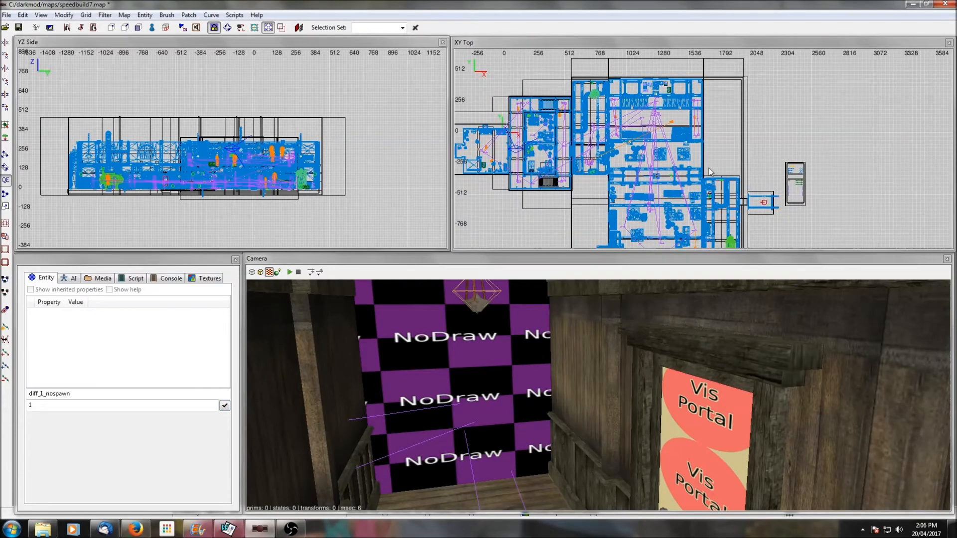
scroll(710, 156, down, 1)
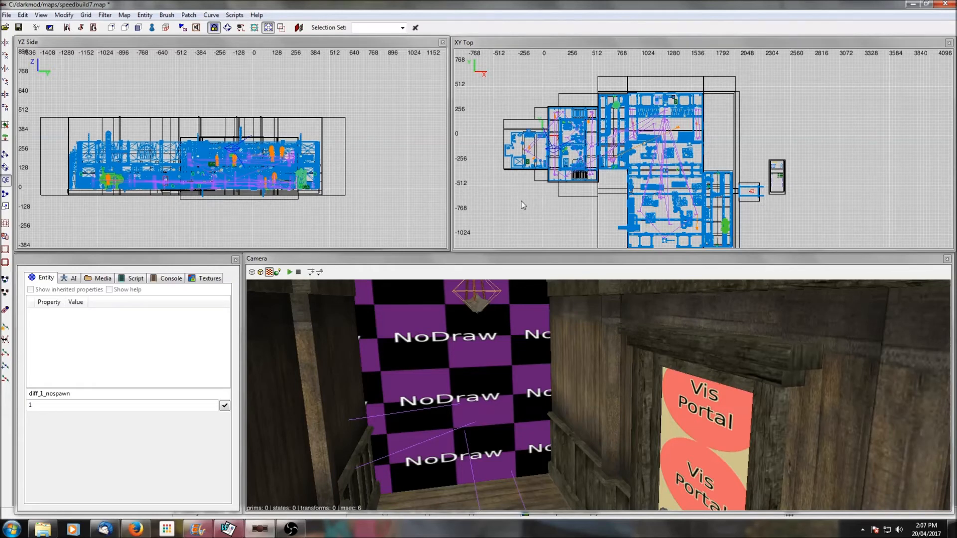
scroll(710, 150, up, 1)
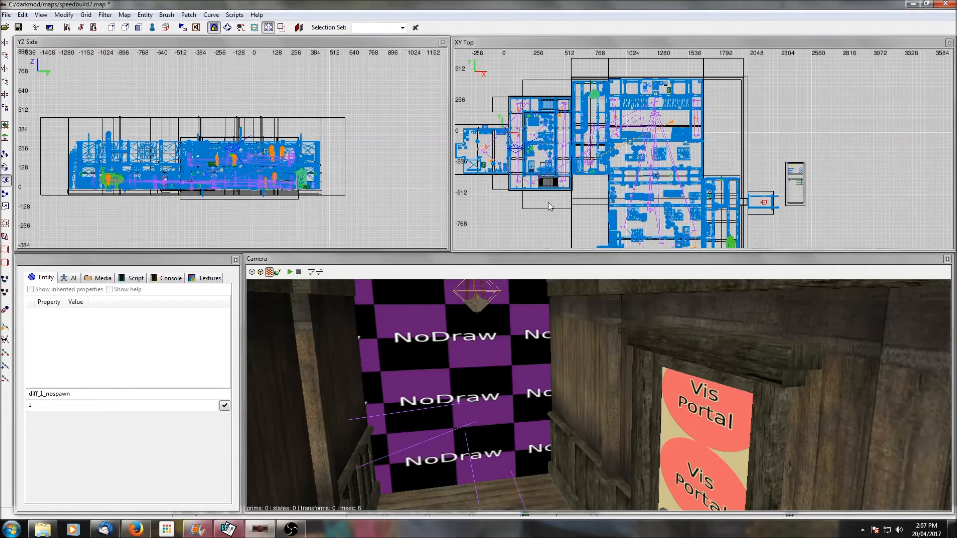
scroll(536, 145, up, 3)
right_drag(578, 165, 670, 154)
scroll(579, 164, up, 1)
right_drag(578, 164, 650, 153)
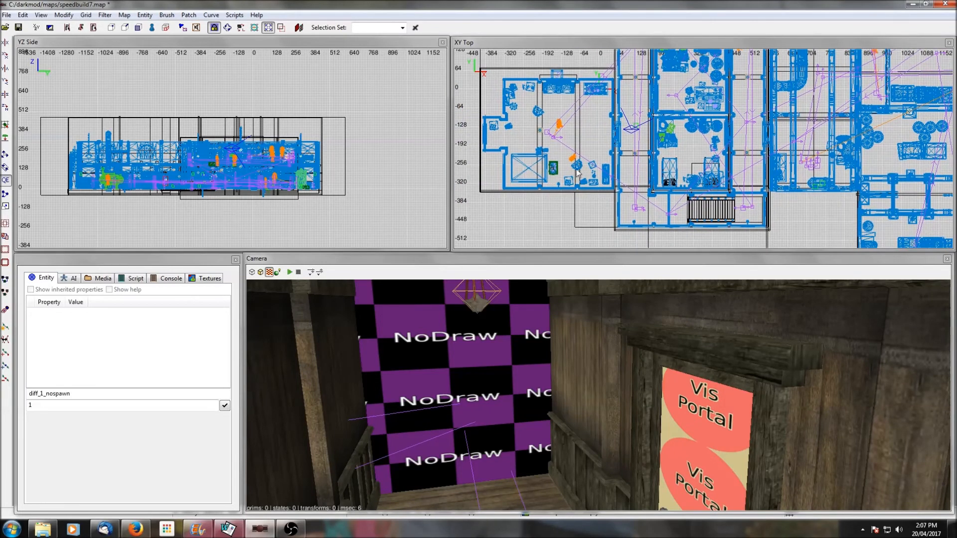
scroll(563, 145, up, 1)
scroll(562, 146, up, 1)
scroll(659, 153, down, 1)
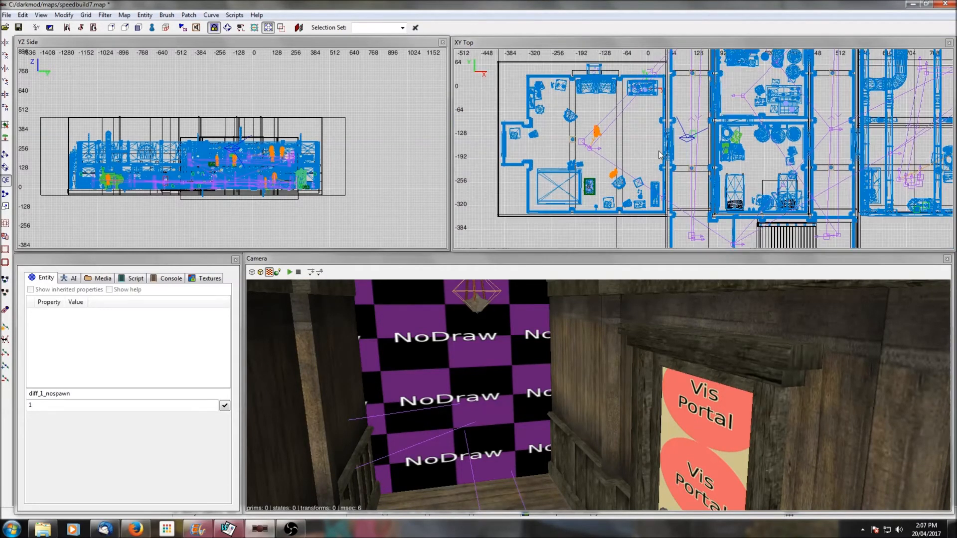
Step: Add the property diff_2_change_0 with value shouldbeon to the oil wall lamp in the hall's northwest corner
right_drag(681, 136, 637, 186)
right_drag(701, 104, 654, 144)
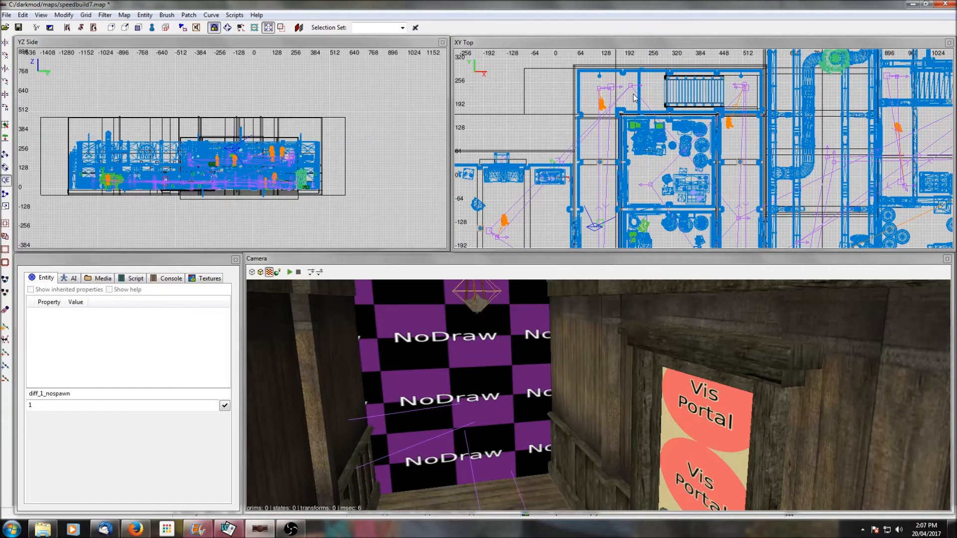
scroll(633, 95, up, 3)
scroll(599, 119, up, 2)
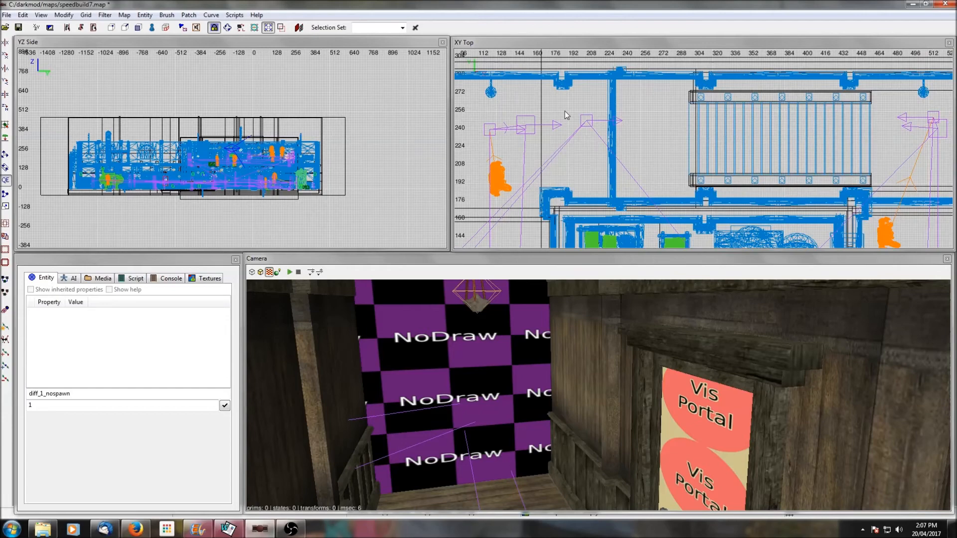
ctrl+middle_click(514, 102)
right_click(573, 344)
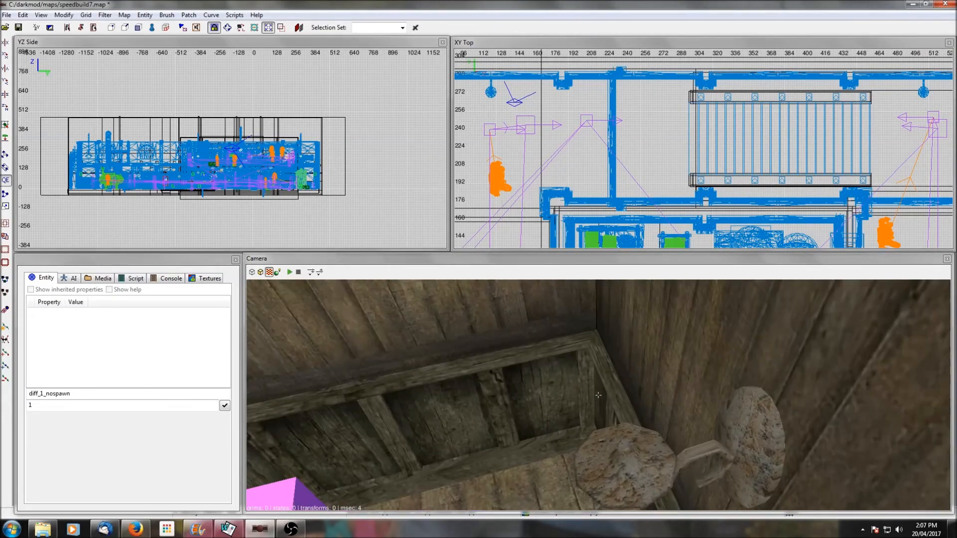
right_click(617, 338)
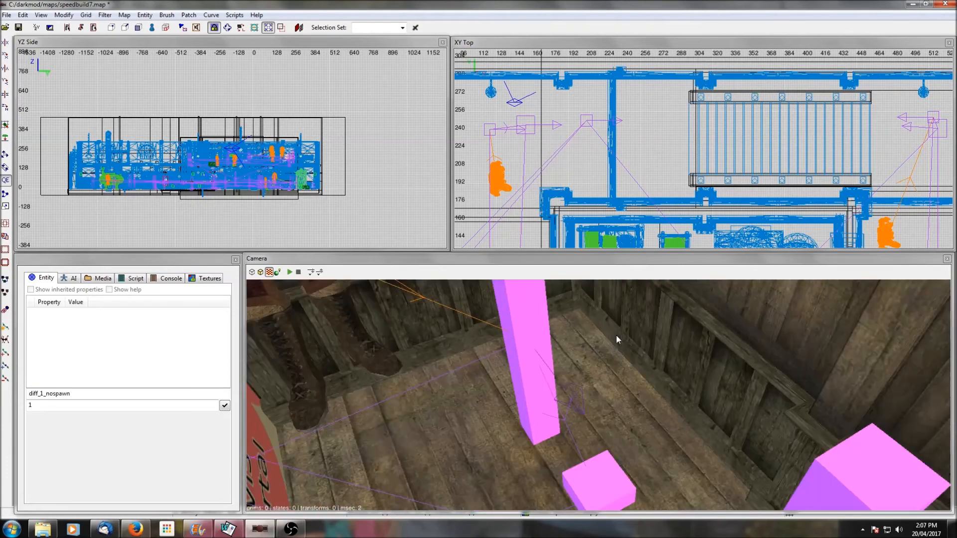
scroll(616, 336, down, 2)
shift+click(619, 324)
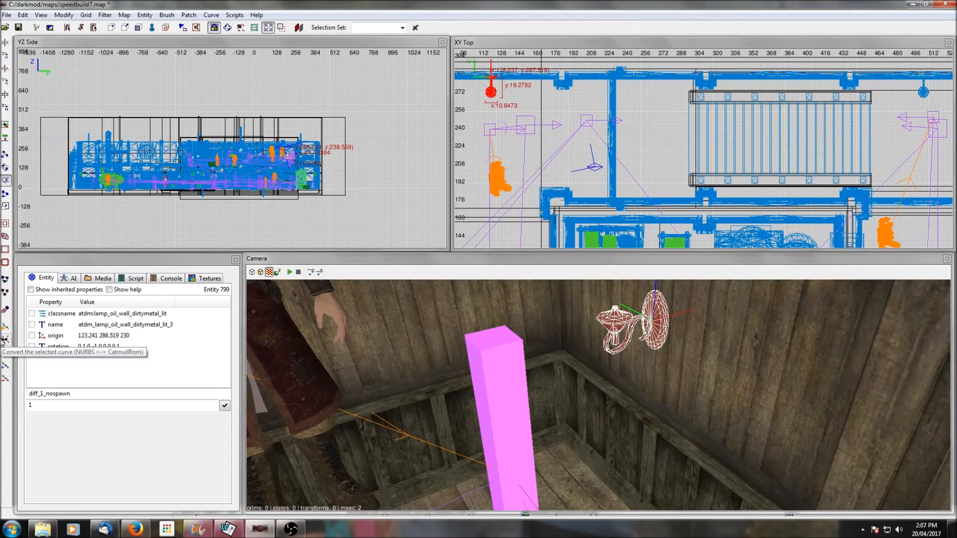
click(83, 398)
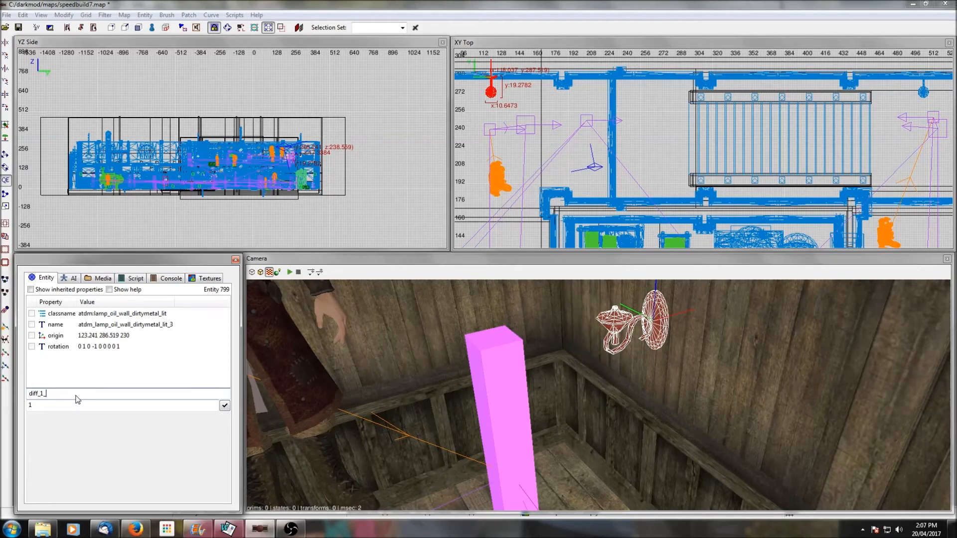
text(2_change_0)
double_click(28, 406)
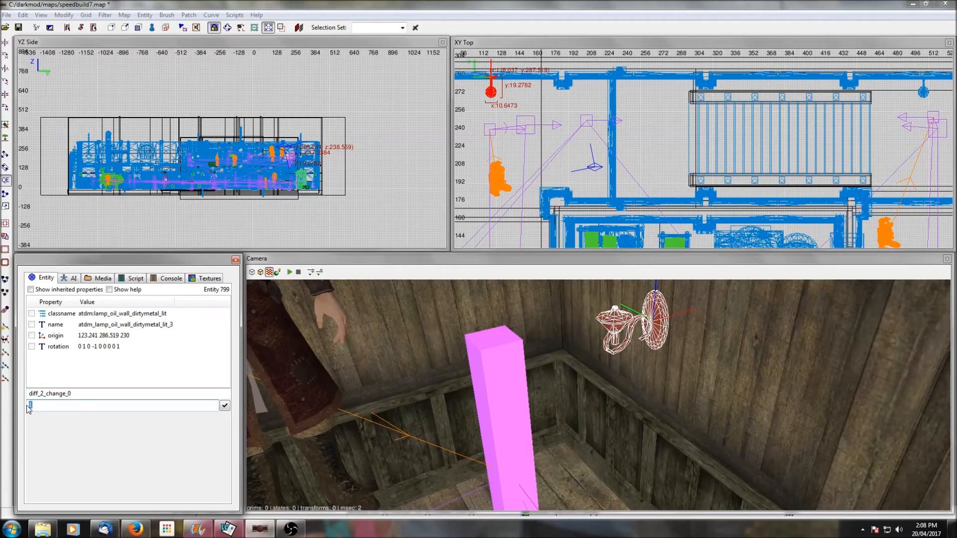
text(shouldbeon)
click(225, 405)
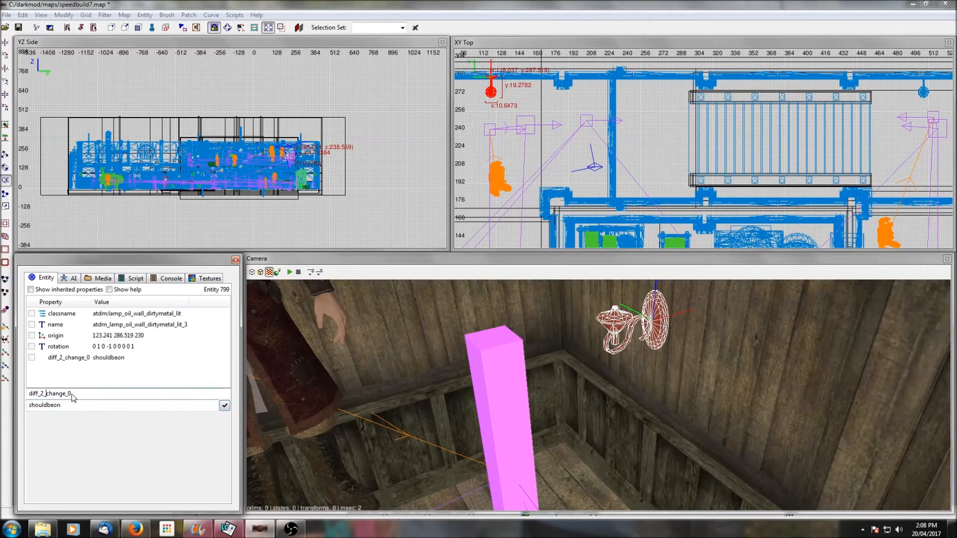
Step: Add the property diff_2_arg_0 with value 1 to the hall's northwestern oil wall lamp
key(Delete)
key(Delete)
key(Delete)
key(Delete)
key(Delete)
key(Delete)
text(arg)
click(67, 410)
key(BackSpace)
key(BackSpace)
key(BackSpace)
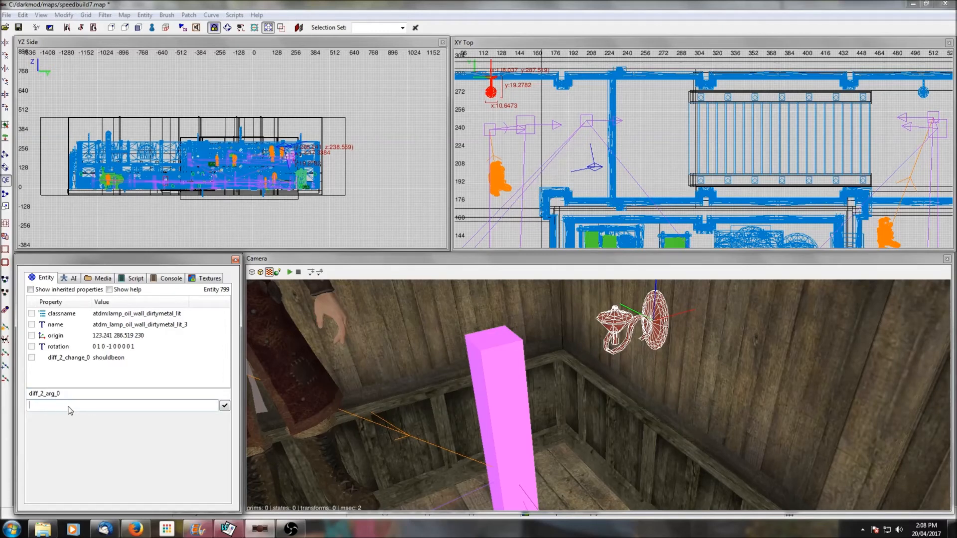
key(Return)
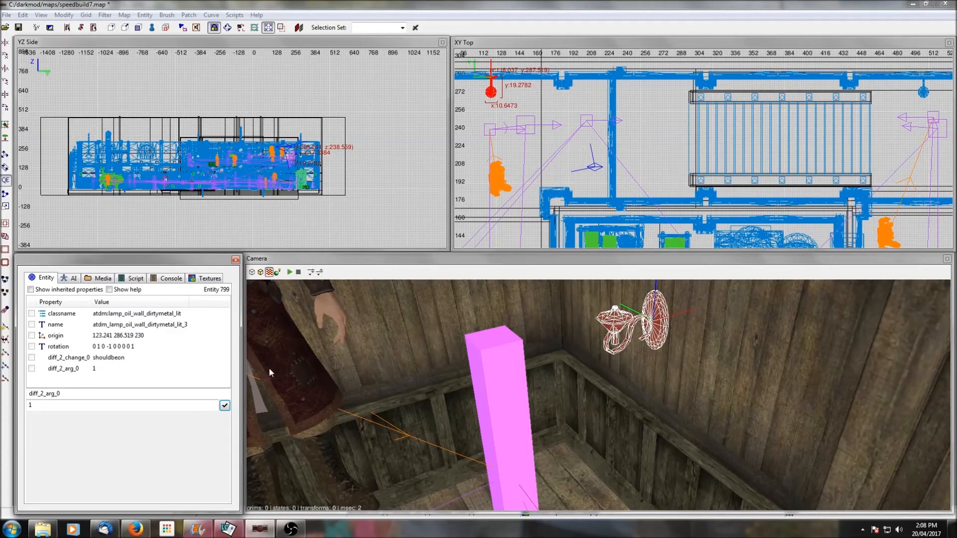
Step: Reuse diff_2_change_0 with value shouldbeon on the oil wall lamp at the hall's southern end and clear the selection
click(102, 359)
key(Escape)
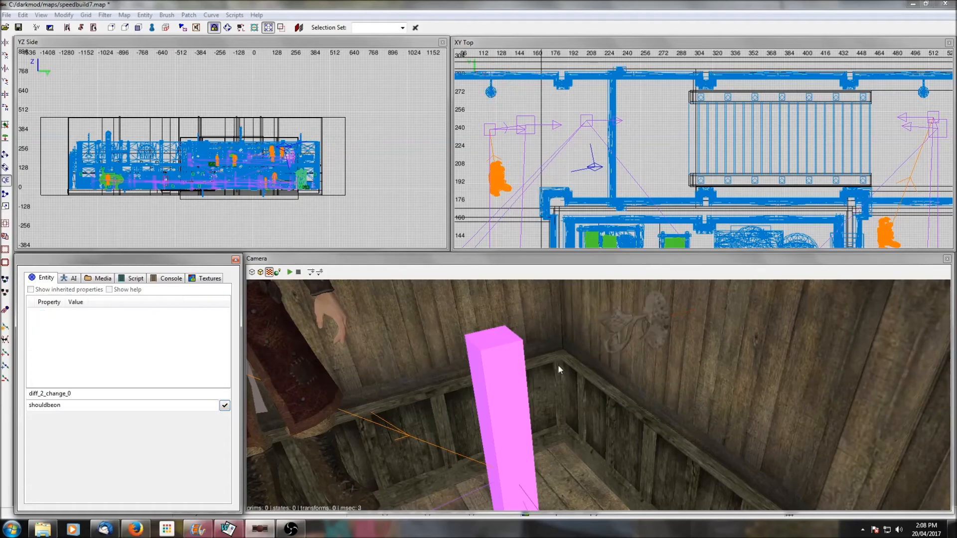
right_click(558, 364)
right_click(558, 366)
scroll(558, 366, up, 5)
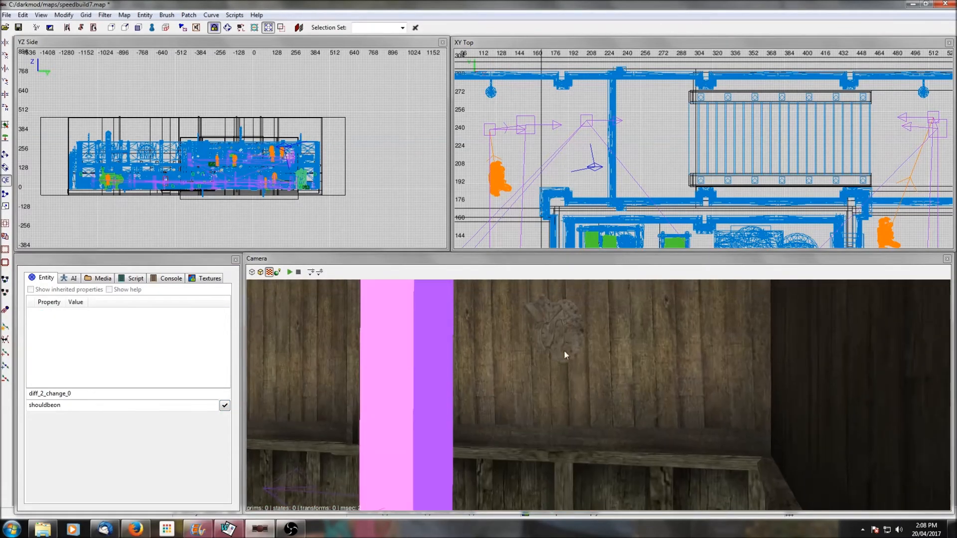
shift+click(564, 330)
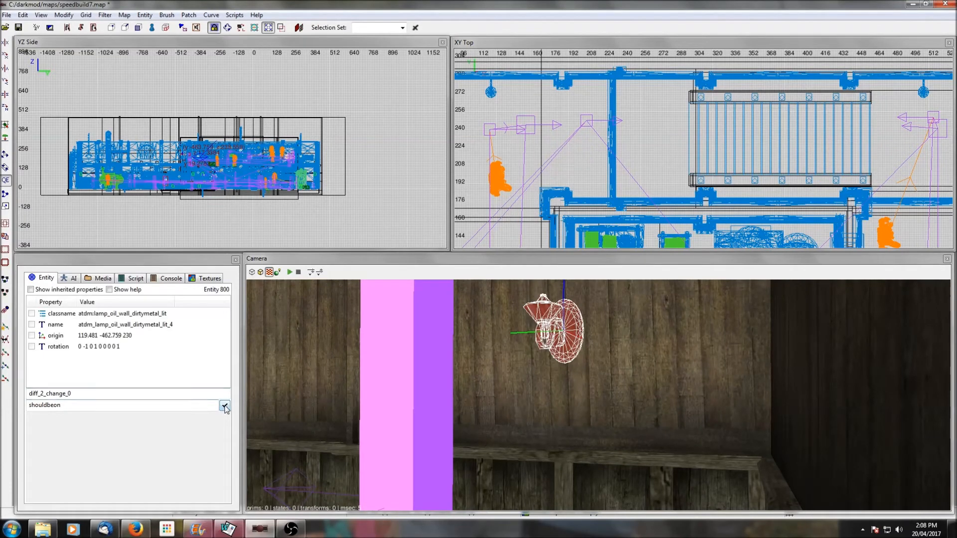
click(226, 406)
right_click(324, 393)
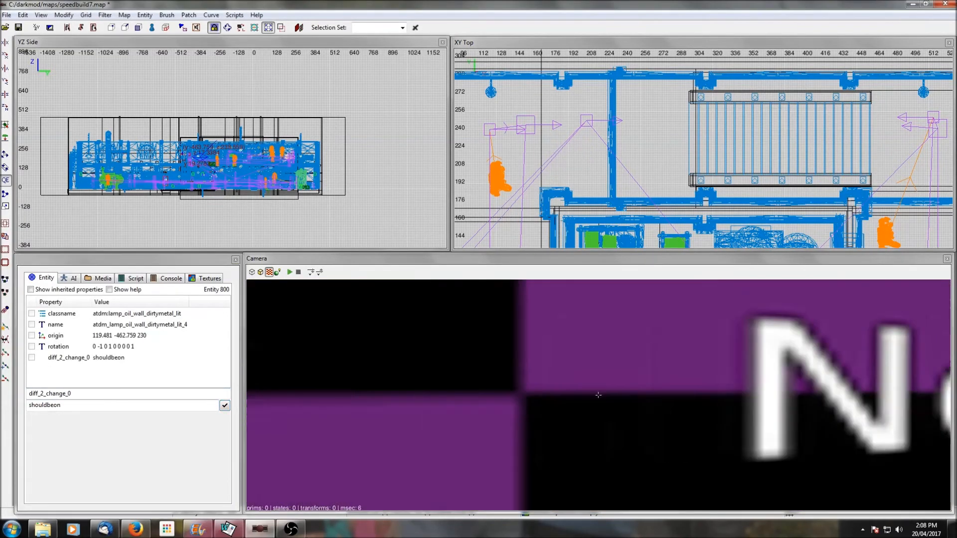
key(Escape)
Step: Hide the visportals and recall diff_2_arg_0 with value 1 from the northwestern wall lamp for reuse
click(105, 15)
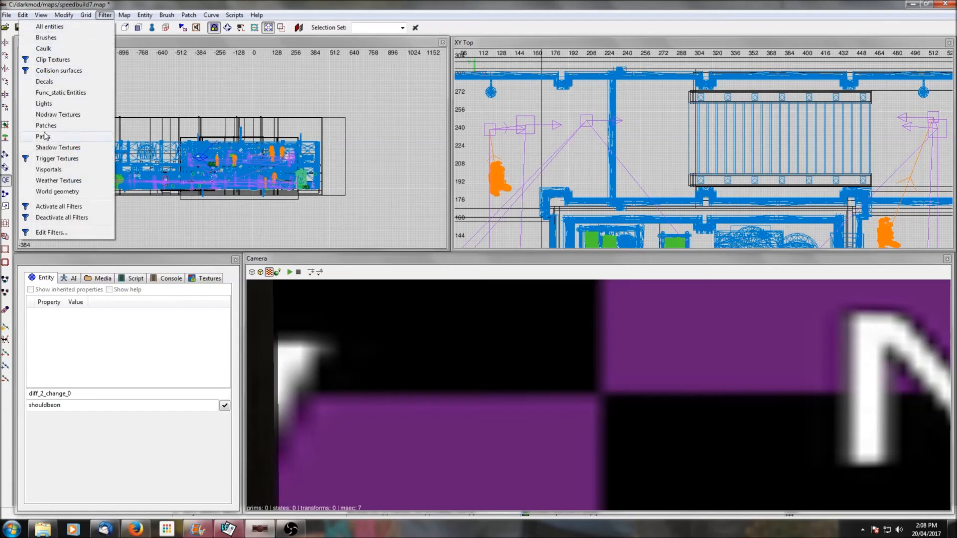
click(50, 169)
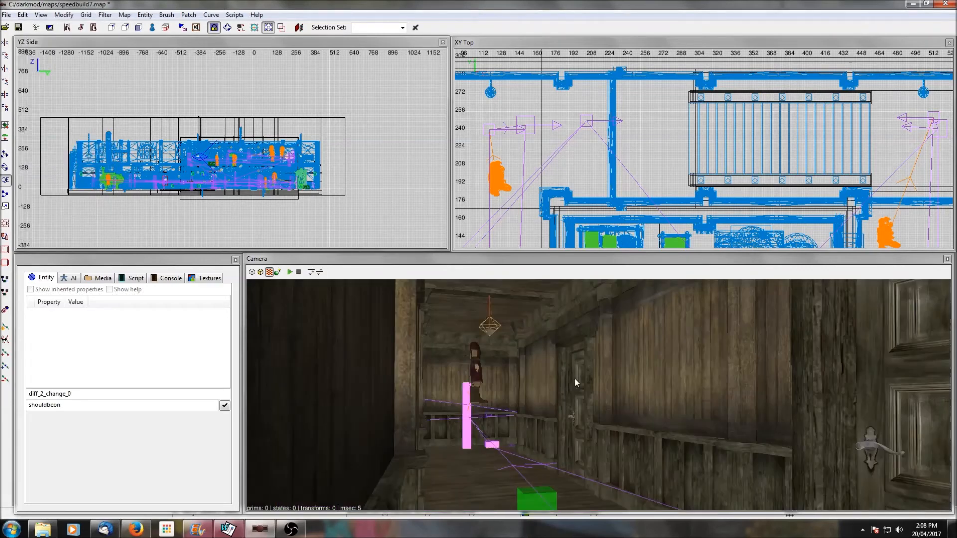
key(Up)
key(Up)
key(Up)
right_click(574, 378)
key(Left)
shift+click(456, 372)
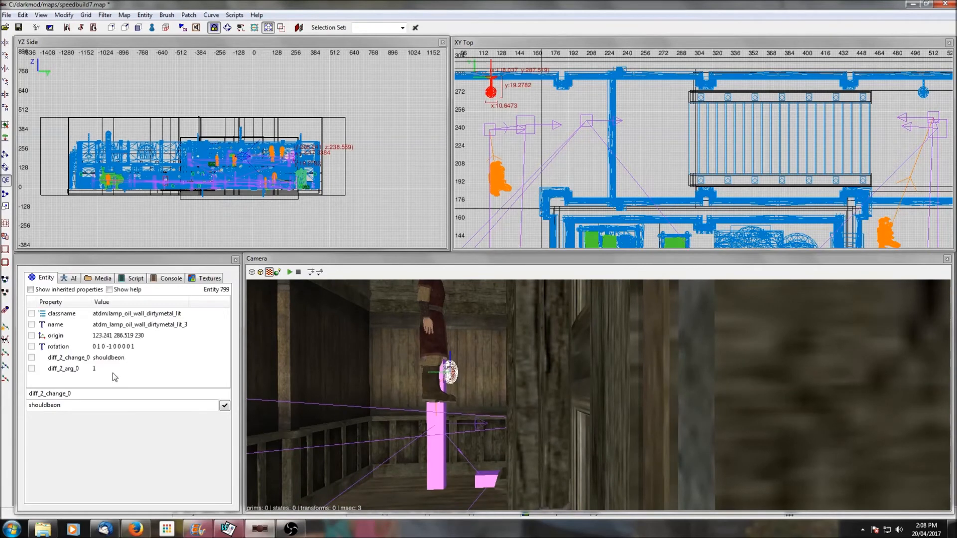
text(diff_2_arg_0)
key(Tab)
text(1)
key(Return)
key(Escape)
Step: Add diff_2_arg_0 with value 1 to the oil wall lamp at the hall's southern end and clear the selection
right_click(443, 391)
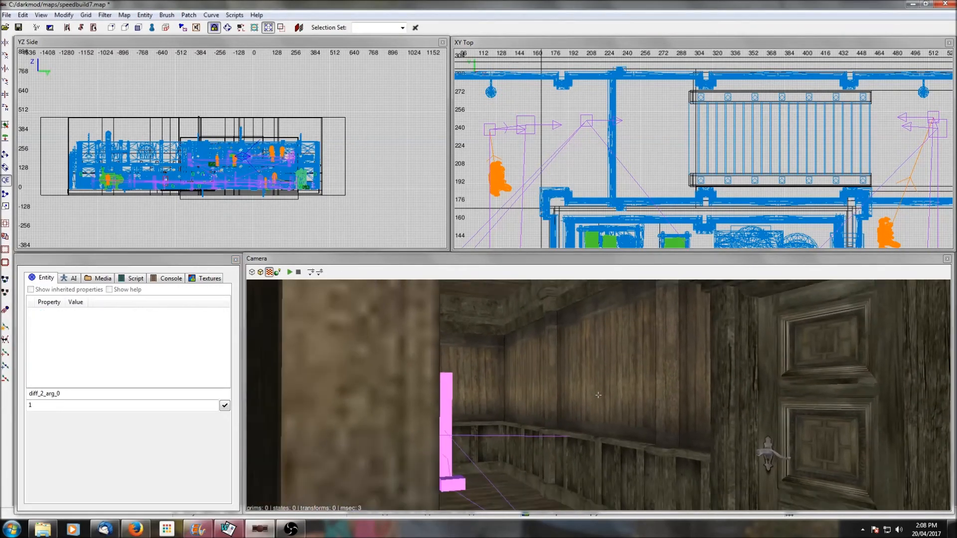
right_click(443, 384)
key(Left)
key(Right)
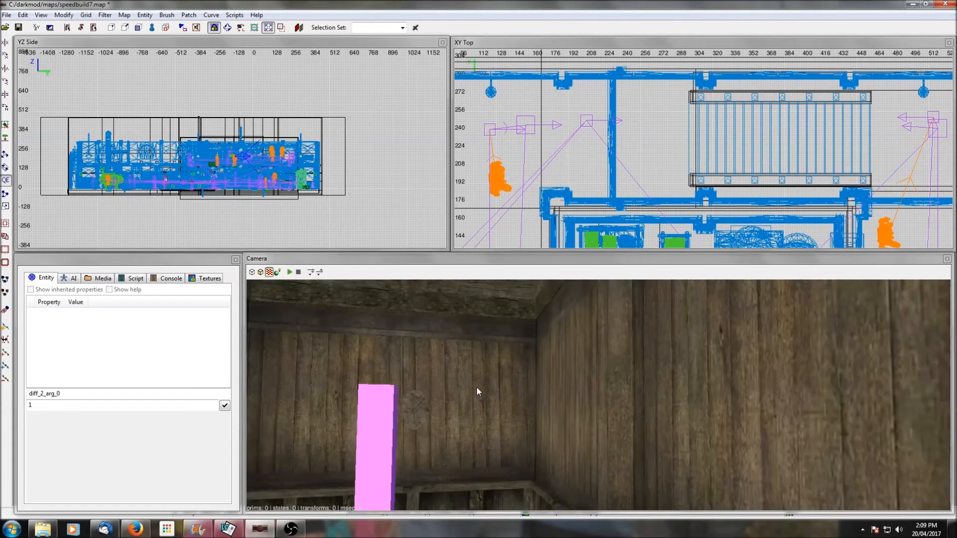
key(Up)
shift+click(470, 390)
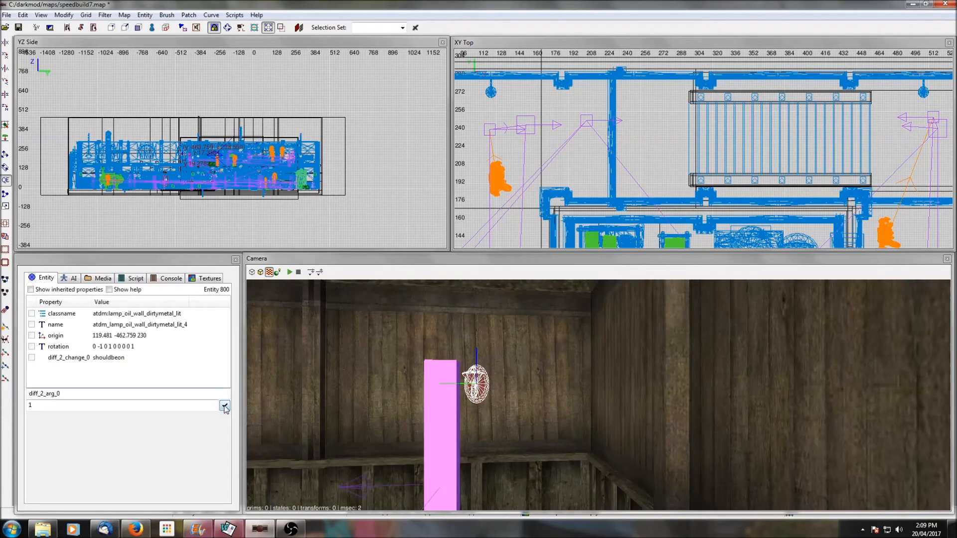
key(Escape)
Step: Examine the upper hall, its guard paths and light fixtures, and the adjoining storeroom
key(Down)
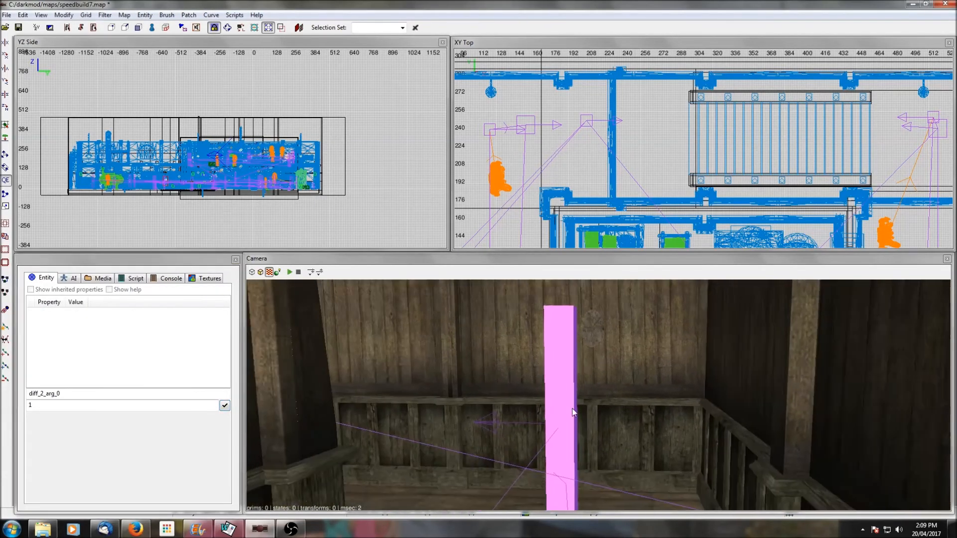
key(Left)
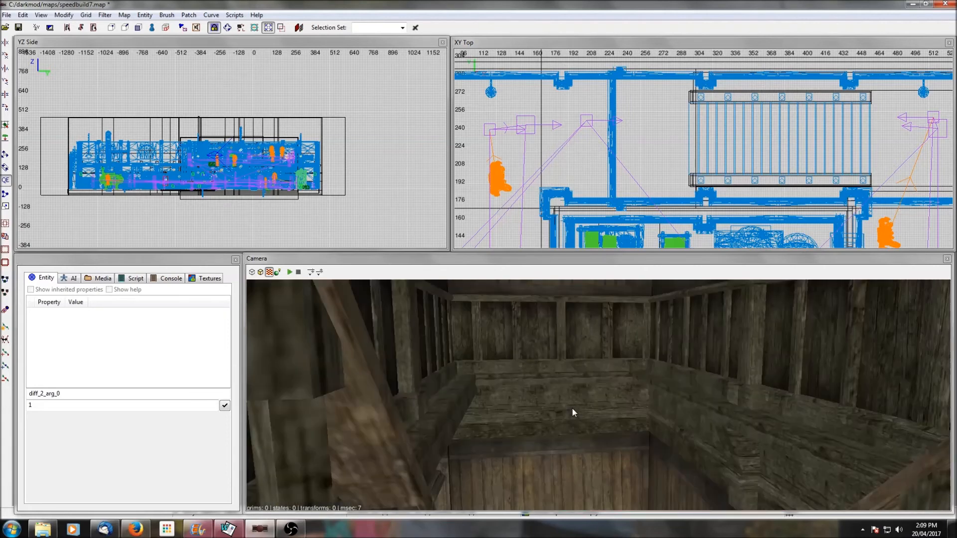
right_click(573, 408)
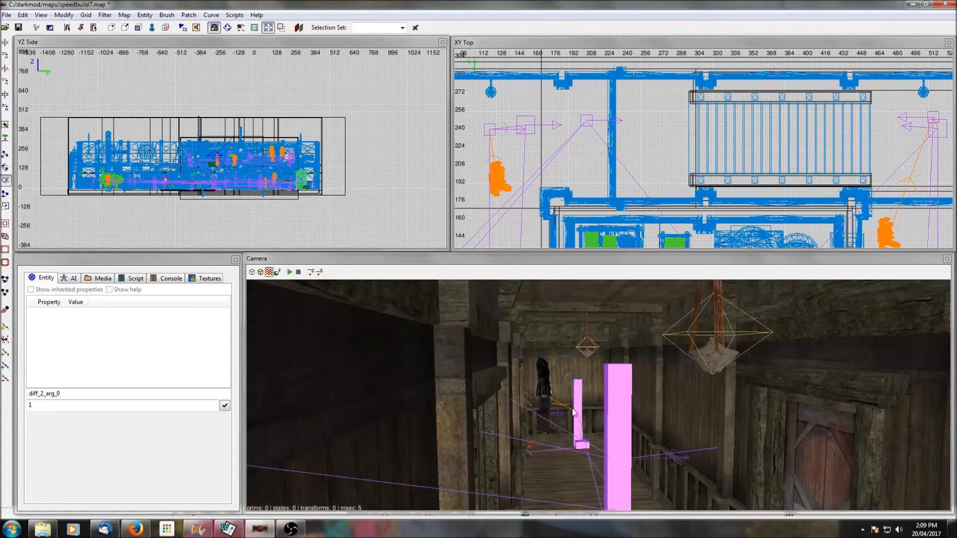
right_click(572, 409)
key(Up)
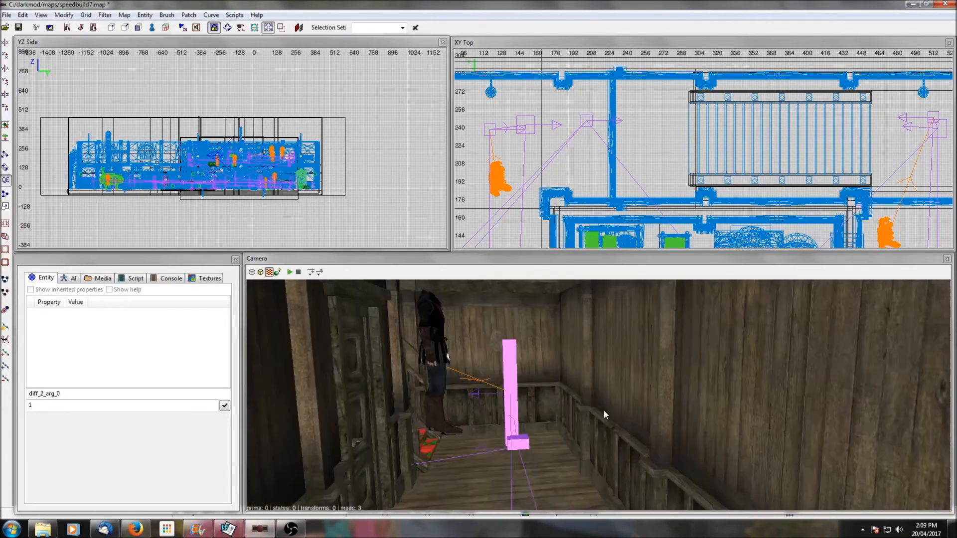
right_click(604, 414)
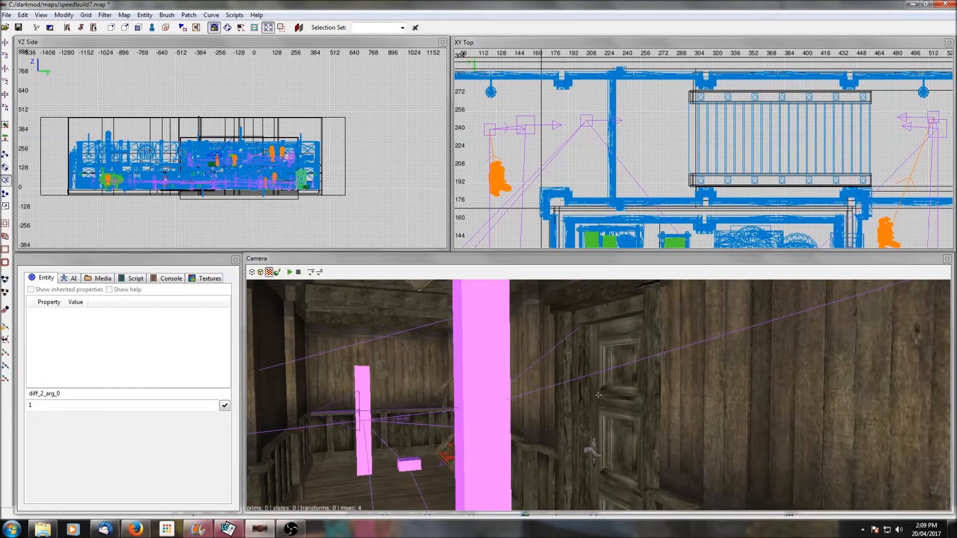
right_click(604, 414)
key(Right)
right_click(653, 411)
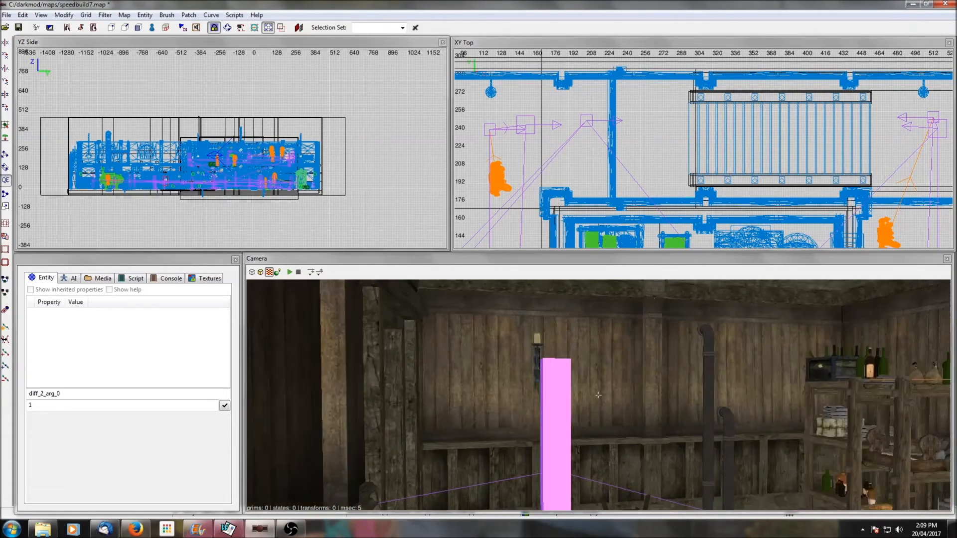
right_click(653, 411)
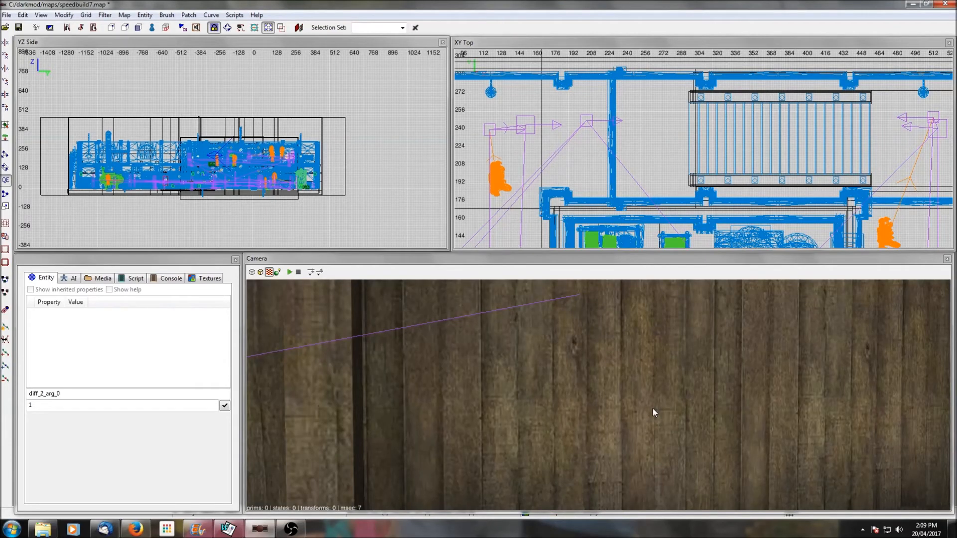
right_click(653, 409)
right_click(654, 408)
scroll(701, 191, down, 5)
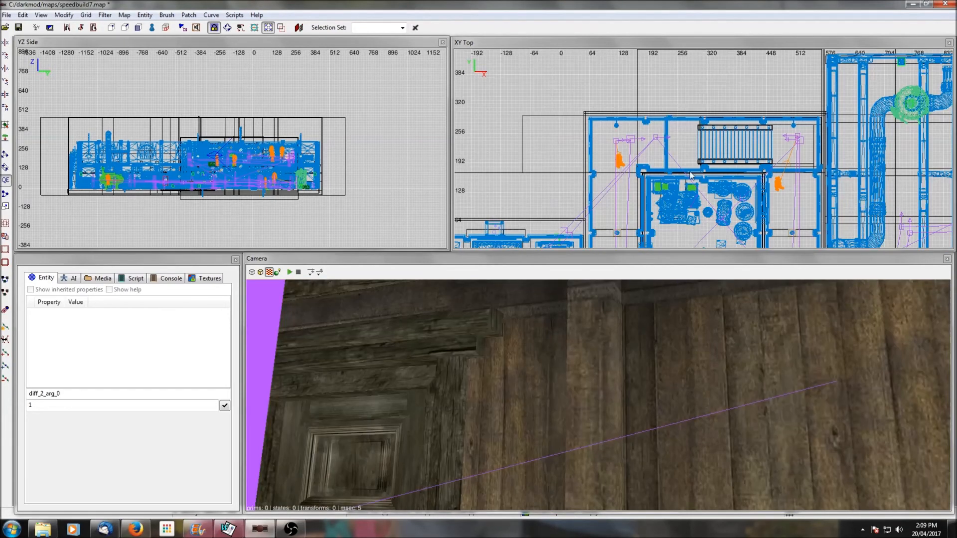
Step: Hide the sliding painting above the red sofa in the western room to expose the safe behind it
right_drag(699, 189, 742, 140)
ctrl+middle_click(616, 180)
right_click(613, 378)
right_click(613, 378)
right_click(613, 380)
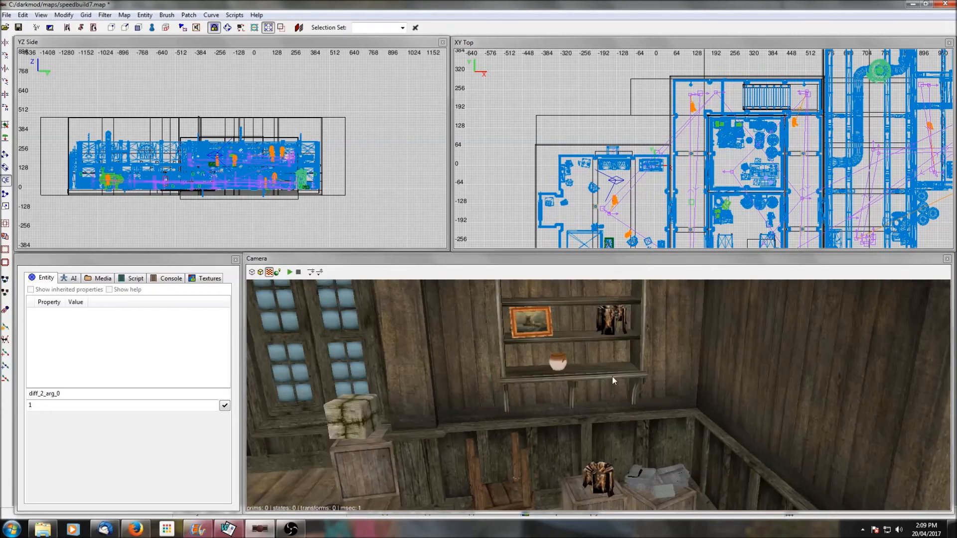
right_click(613, 378)
shift+click(593, 337)
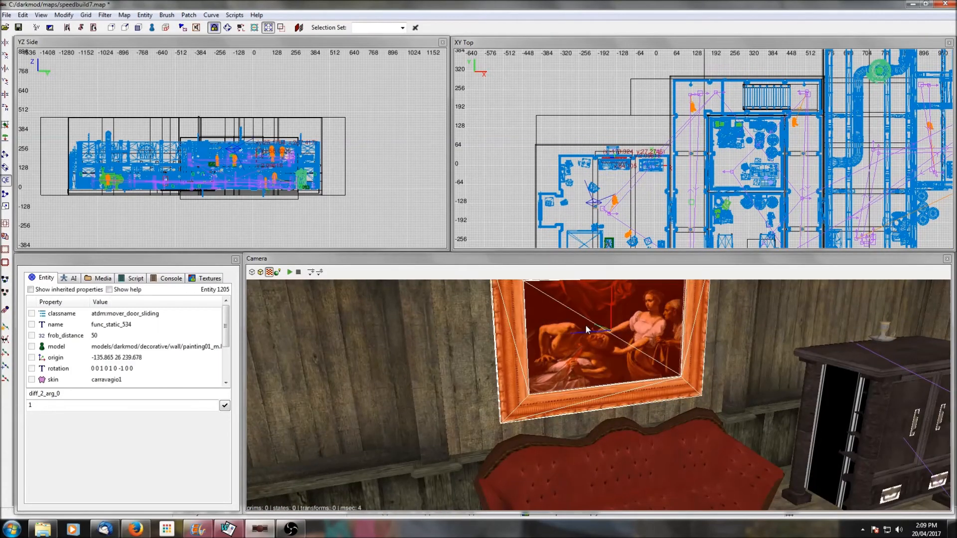
right_click(586, 326)
right_click(586, 326)
Step: Add the property shouldbeclosed with value 1 to the safe door above the red sofa
shift+click(492, 321)
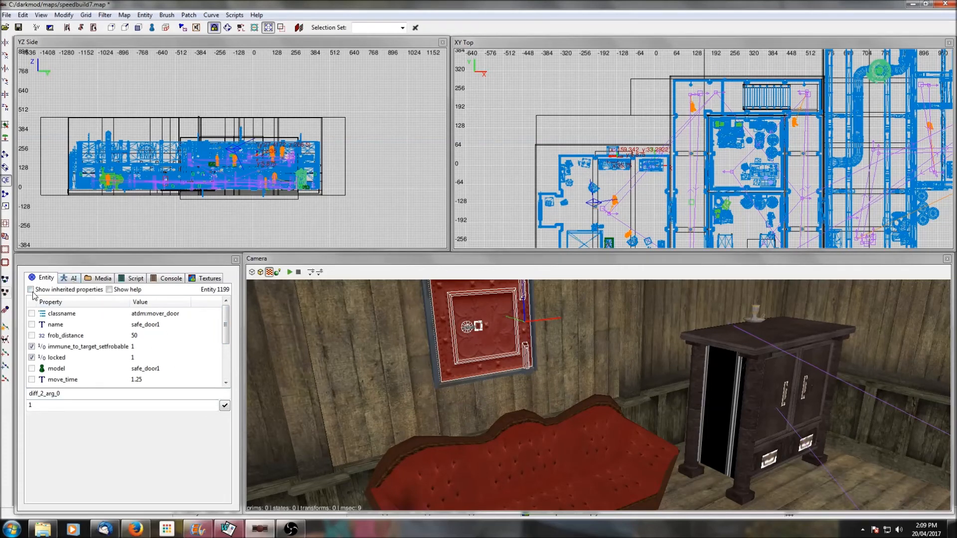
click(76, 397)
key(BackSpace)
key(BackSpace)
key(BackSpace)
key(BackSpace)
key(BackSpace)
key(BackSpace)
key(BackSpace)
key(BackSpace)
text(shouldbe)
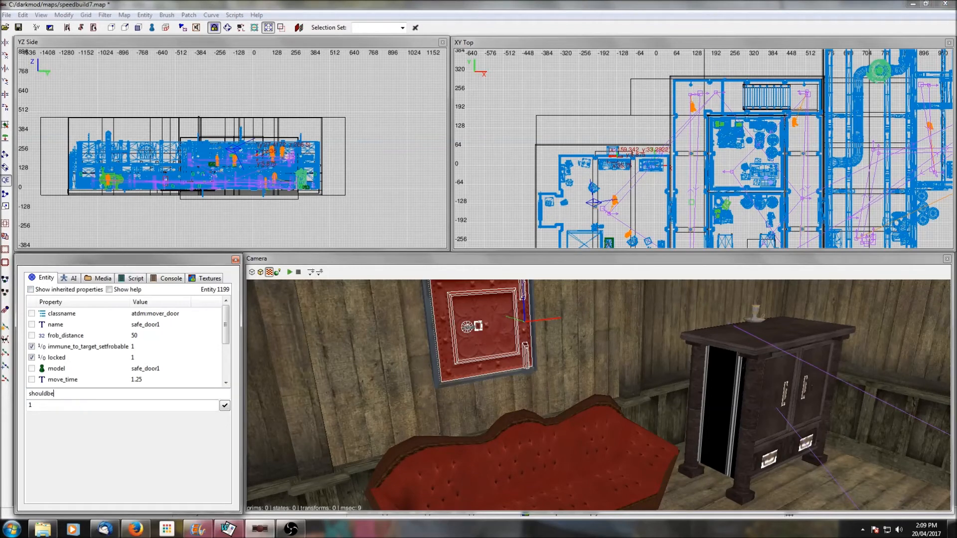
text(closed)
click(224, 405)
scroll(227, 354, down, 2)
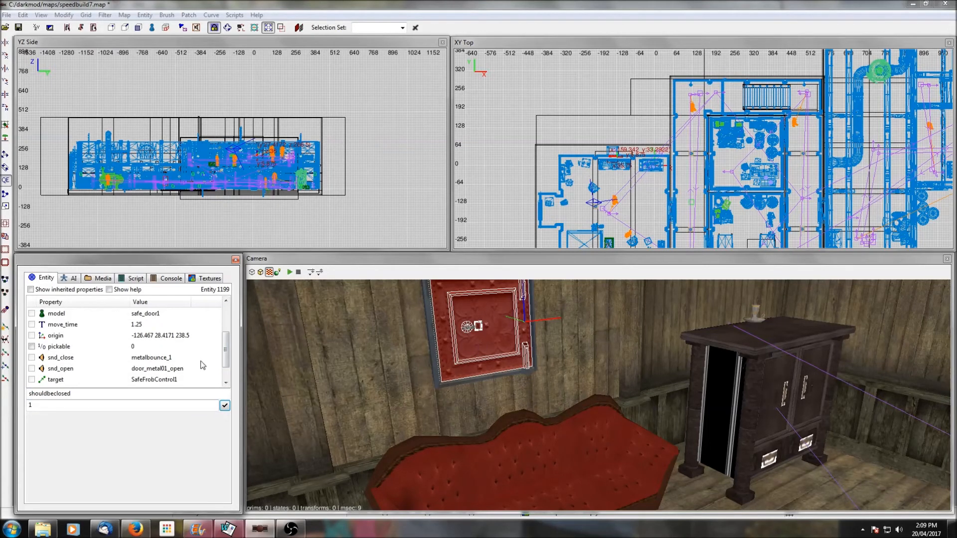
scroll(225, 365, down, 1)
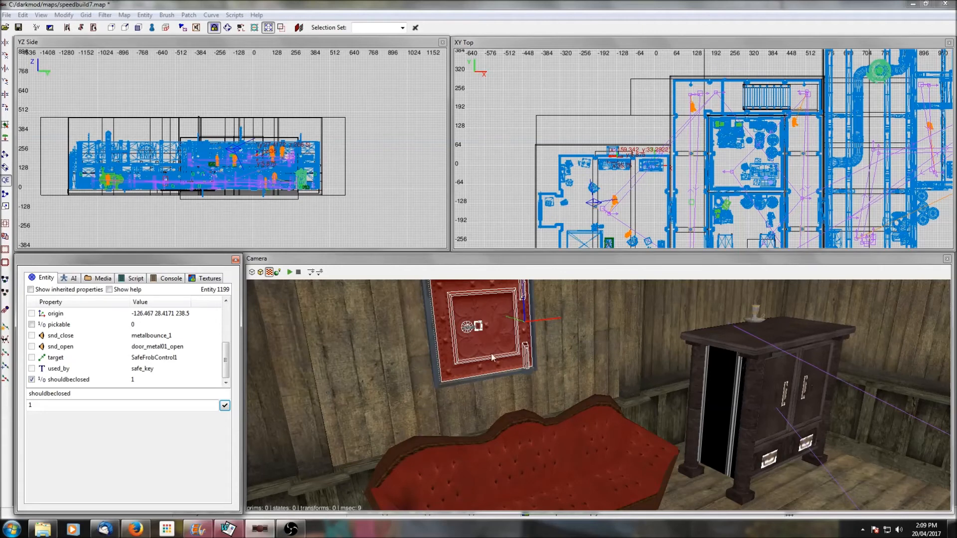
Step: Add the property diff_0_change_0 with value shouldbeclosed to the safe door
click(79, 393)
key(BackSpace)
key(BackSpace)
key(BackSpace)
key(BackSpace)
key(BackSpace)
key(BackSpace)
key(BackSpace)
key(BackSpace)
key(BackSpace)
text(diff)
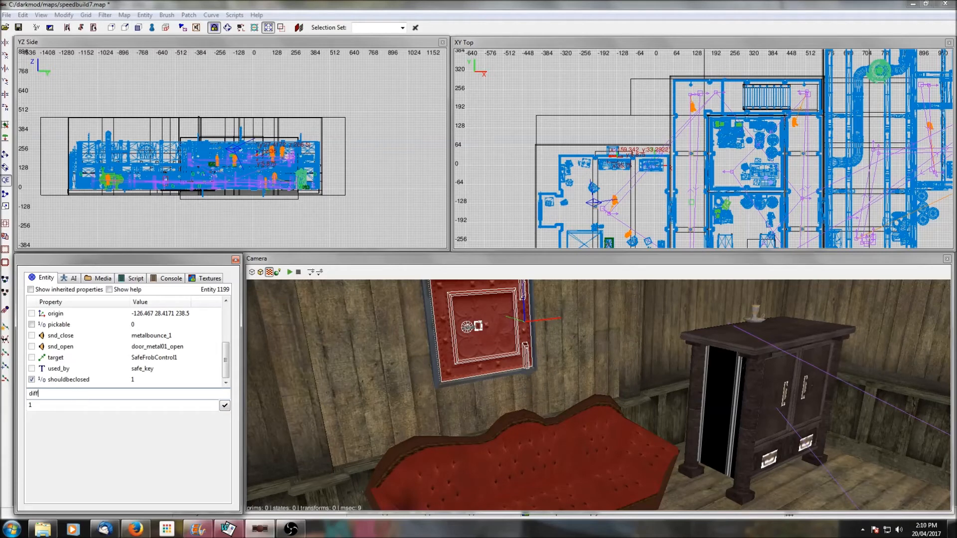
text(_0_change_0)
key(Return)
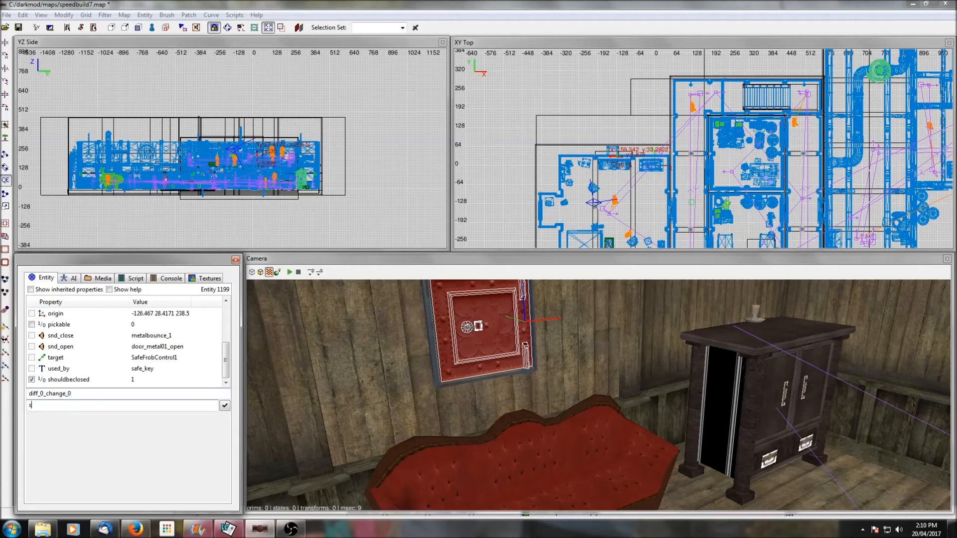
text(shouldbeclosed)
click(225, 406)
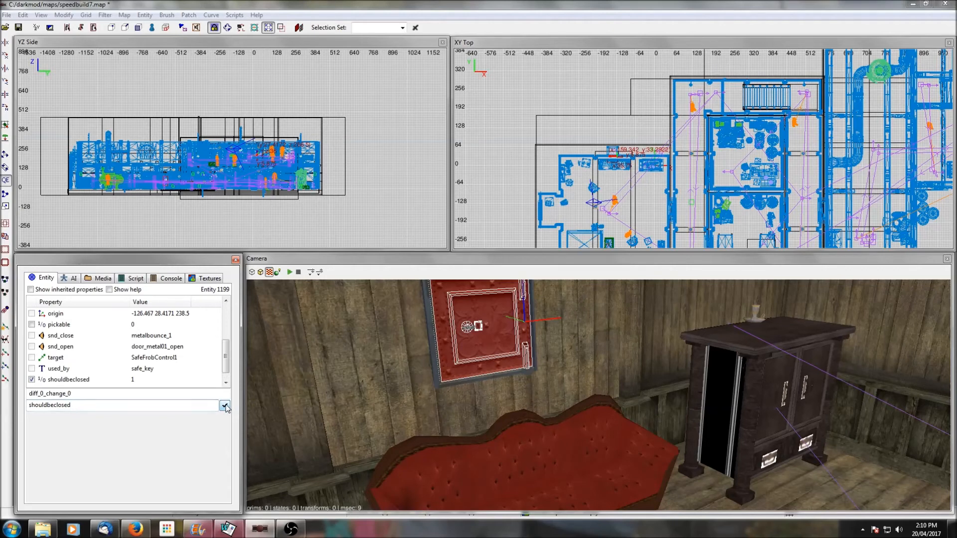
Step: Add the property diff_0_arg_0 with value 0 to the safe door and clear the selection
double_click(50, 394)
text(e)
text(rg)
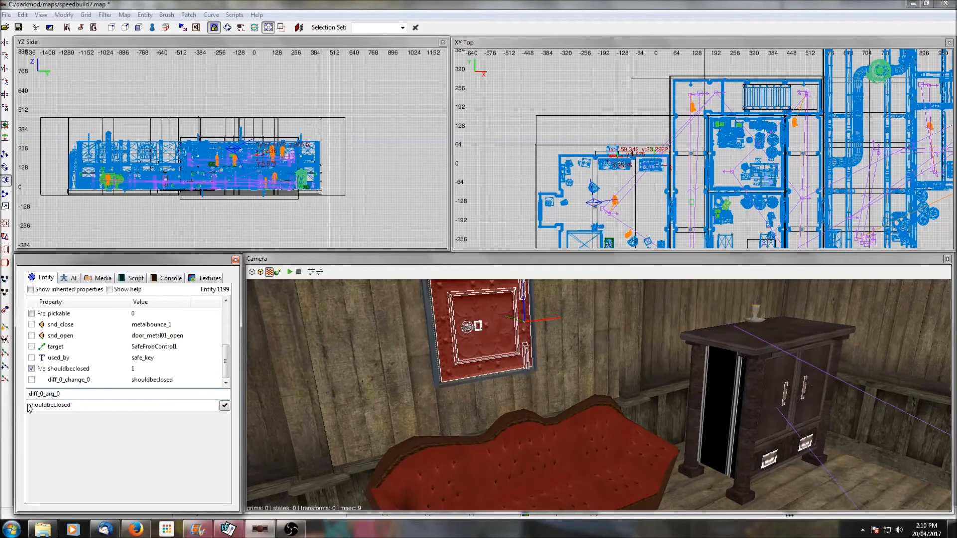
double_click(77, 407)
text(0)
key(Tab)
key(Return)
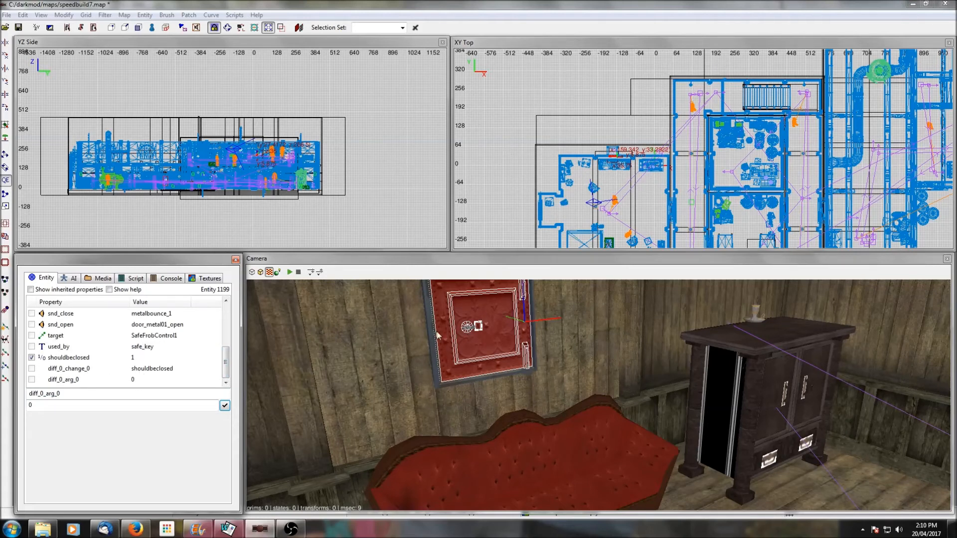
key(Escape)
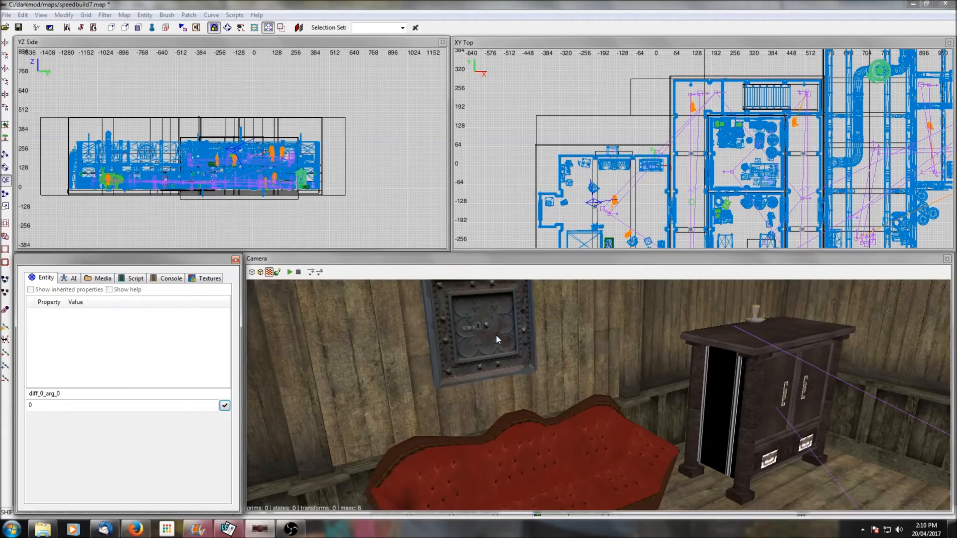
Step: Unhide all hidden objects, including the painting over the safe
key(shift+h)
right_click(492, 348)
right_click(598, 395)
right_click(488, 359)
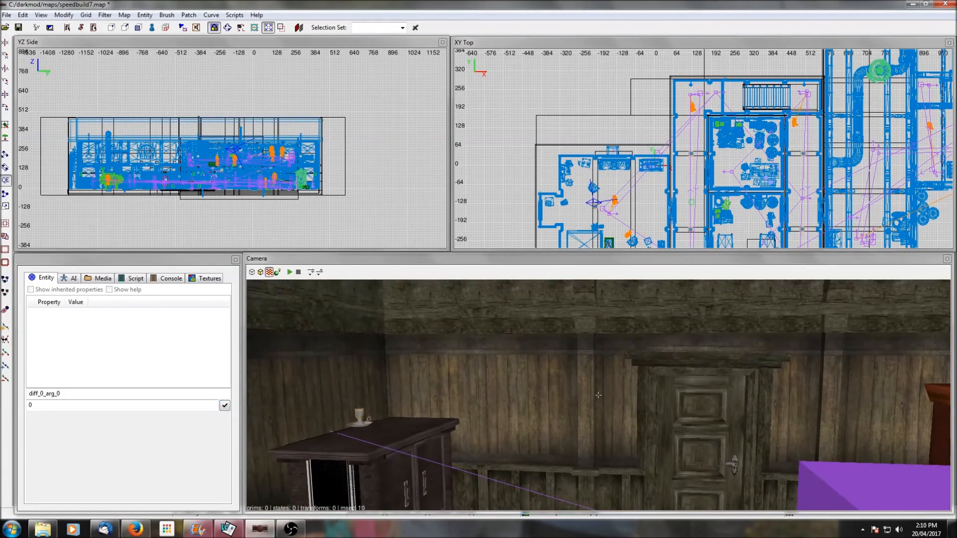
right_click(598, 395)
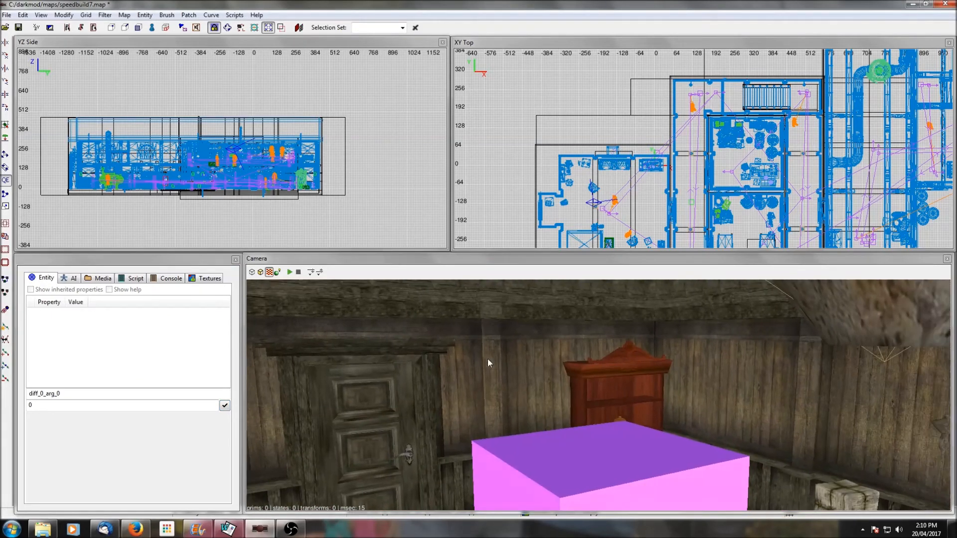
Step: Examine the room around the safe, including the bed, the chest and the painting above the red sofa
right_click(369, 435)
right_click(598, 395)
right_click(370, 434)
right_click(599, 395)
right_click(369, 434)
right_click(598, 396)
right_click(370, 435)
right_click(598, 396)
right_click(369, 434)
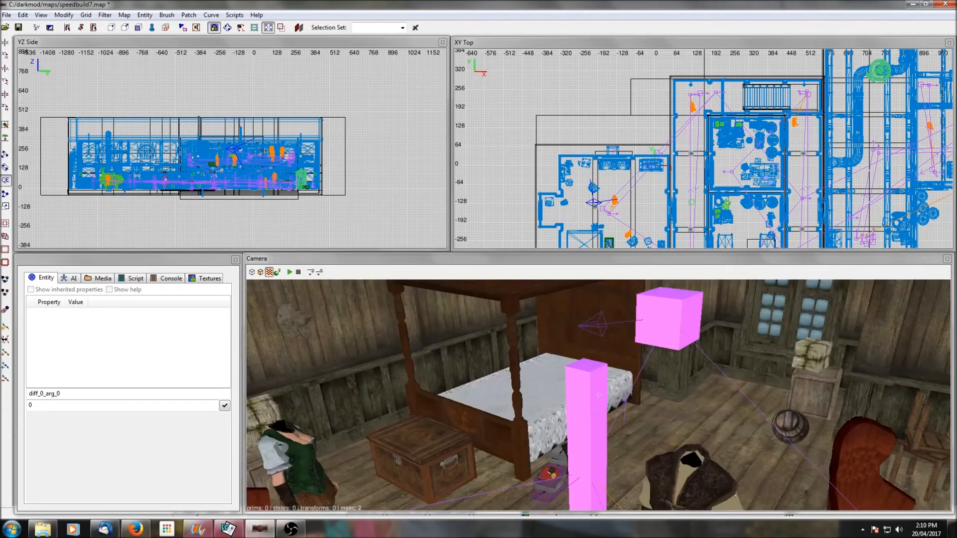
right_click(599, 395)
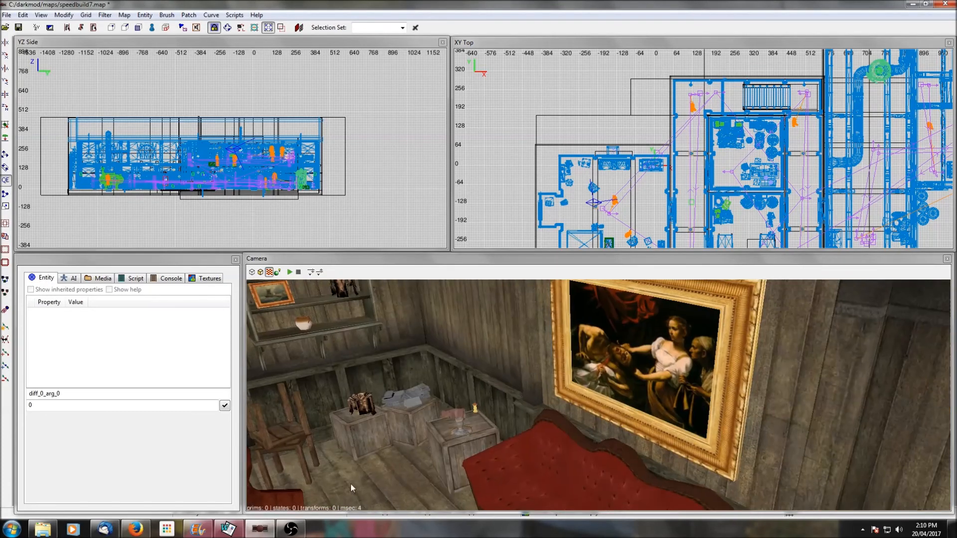
Step: Hide the painting covering the safe again and review the safe door's diff_0_change_0 property
shift+click(584, 420)
shift+click(653, 374)
key(h)
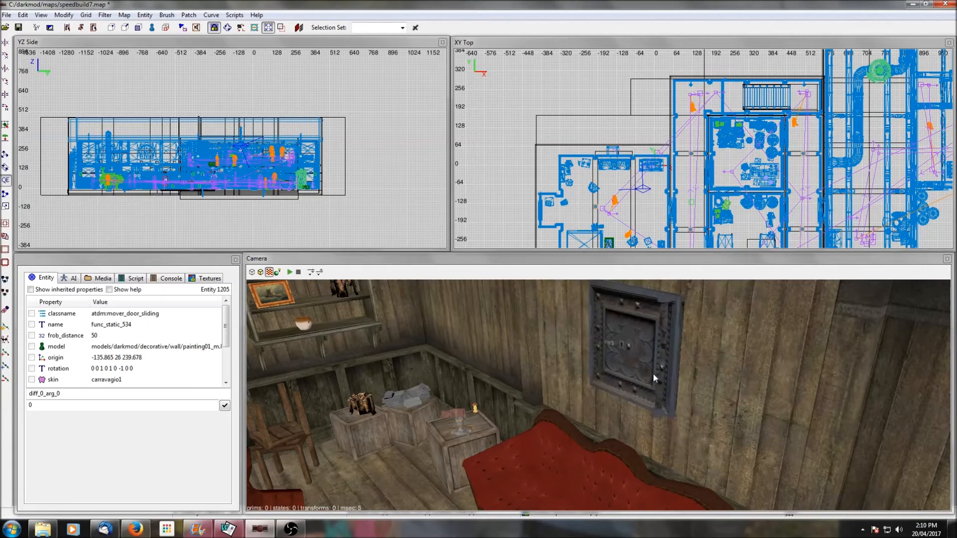
shift+click(629, 361)
scroll(80, 354, down, 5)
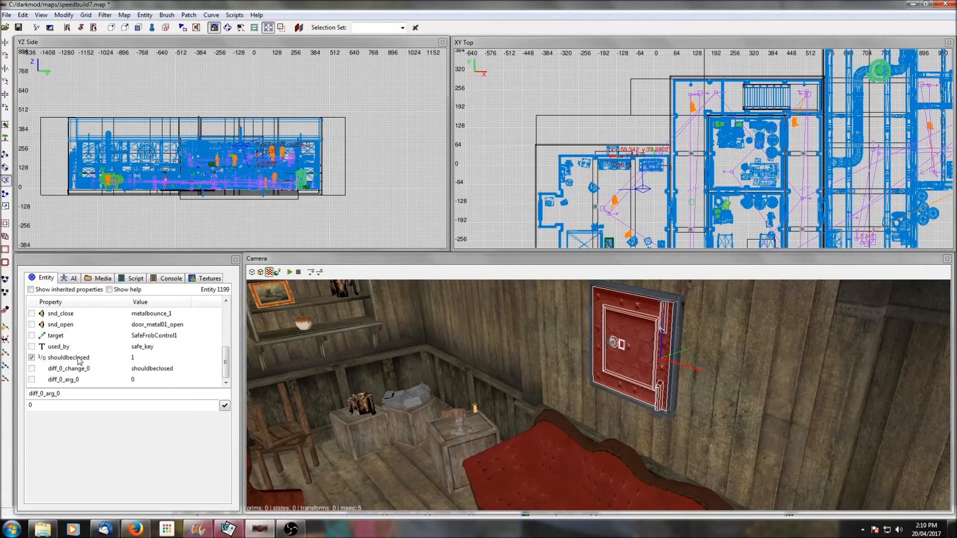
click(79, 370)
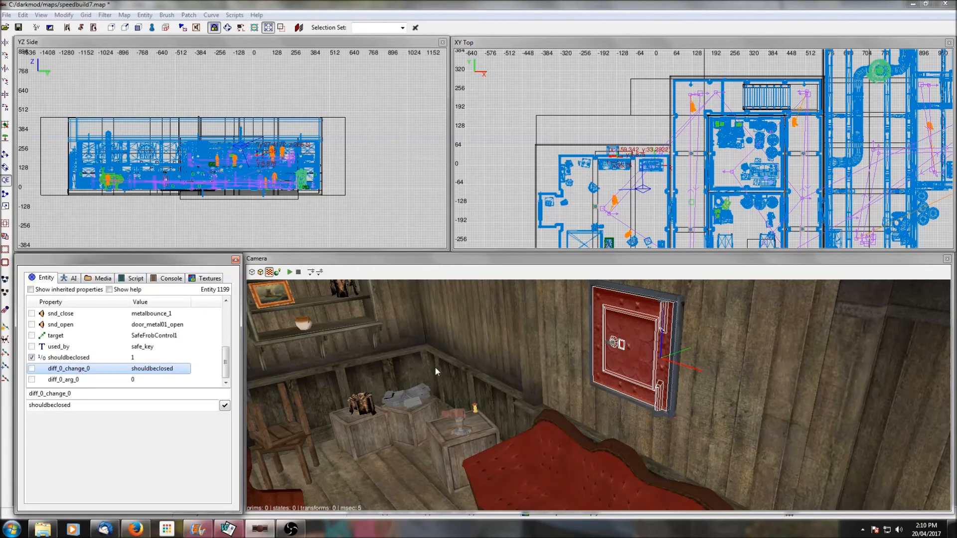
Step: Switch the selection from the safe door to the lid of the chest at the foot of the bed
key(Escape)
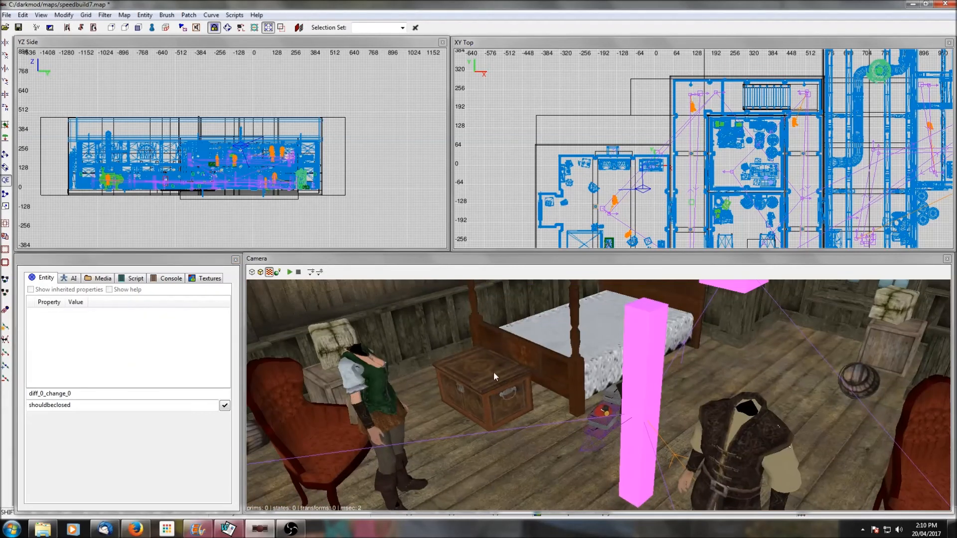
shift+click(516, 377)
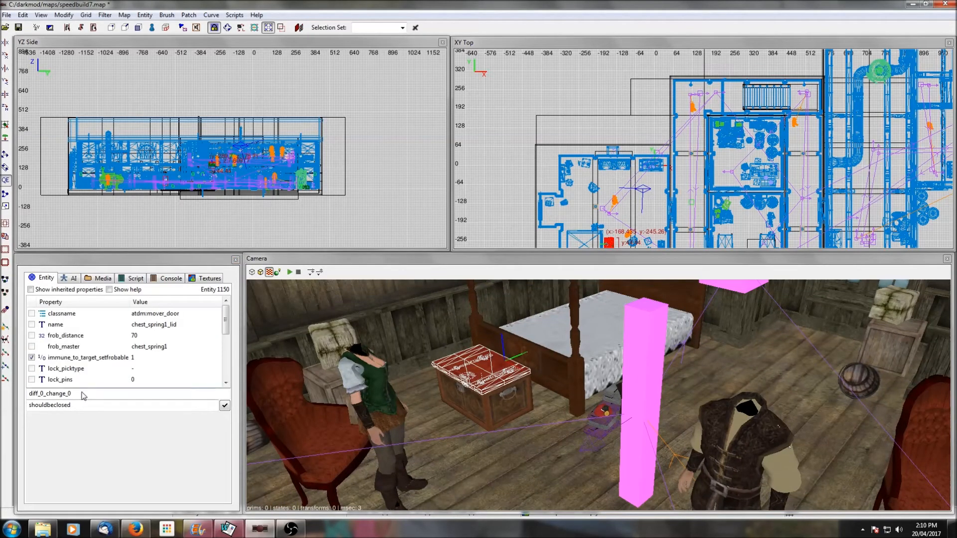
click(224, 406)
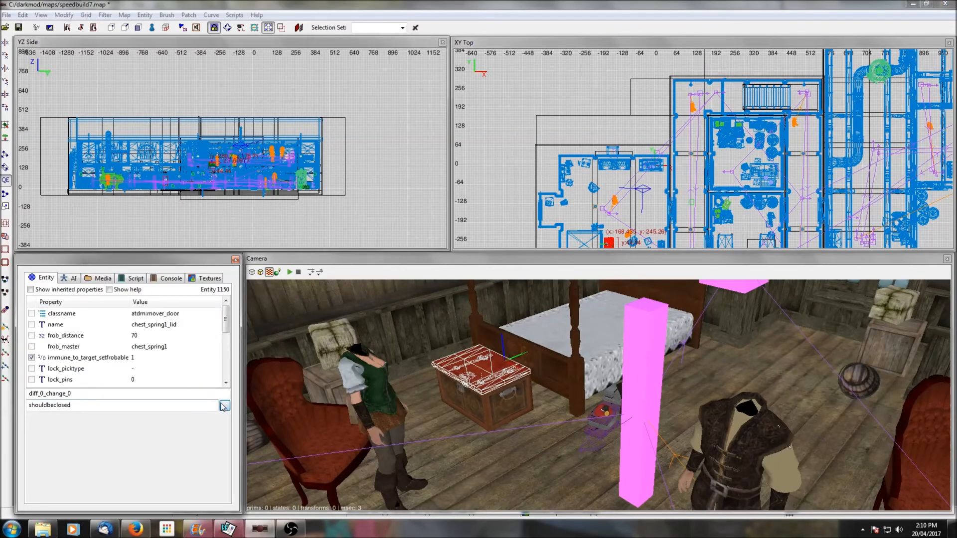
drag(47, 394, 64, 396)
click(64, 396)
scroll(68, 381, down, 3)
click(67, 381)
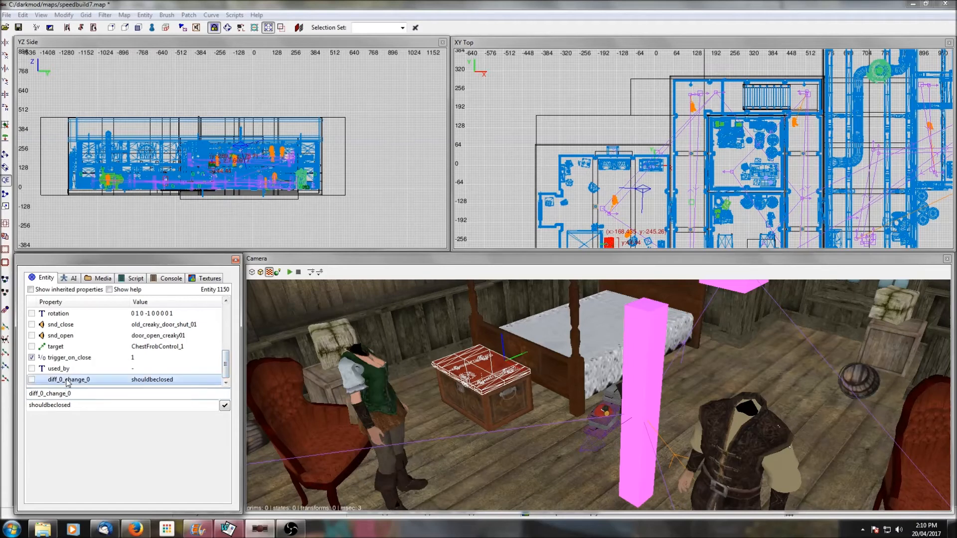
right_click(67, 382)
click(84, 397)
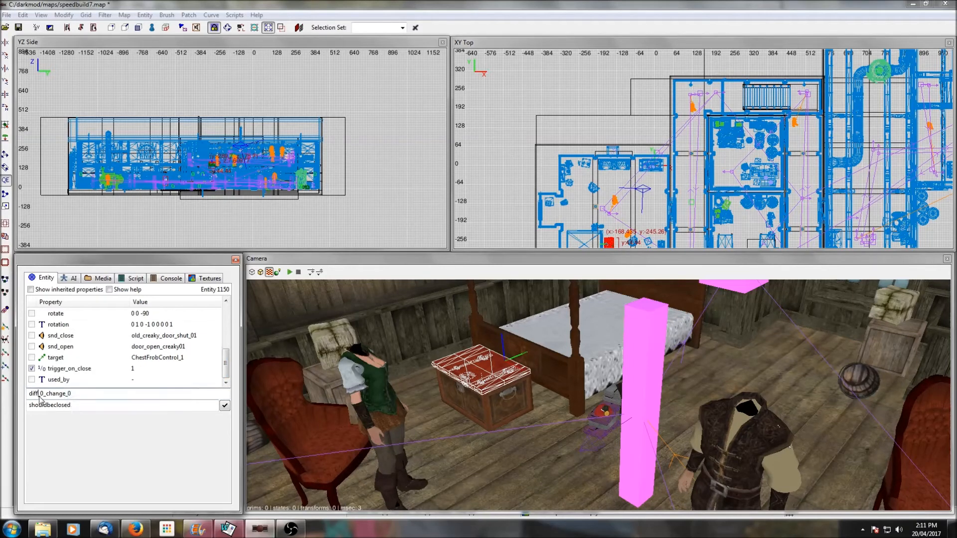
Step: Add the property diff_2_change_0 with value shouldbeclosed to the chest lid
click(45, 394)
key(BackSpace)
text(2)
click(225, 407)
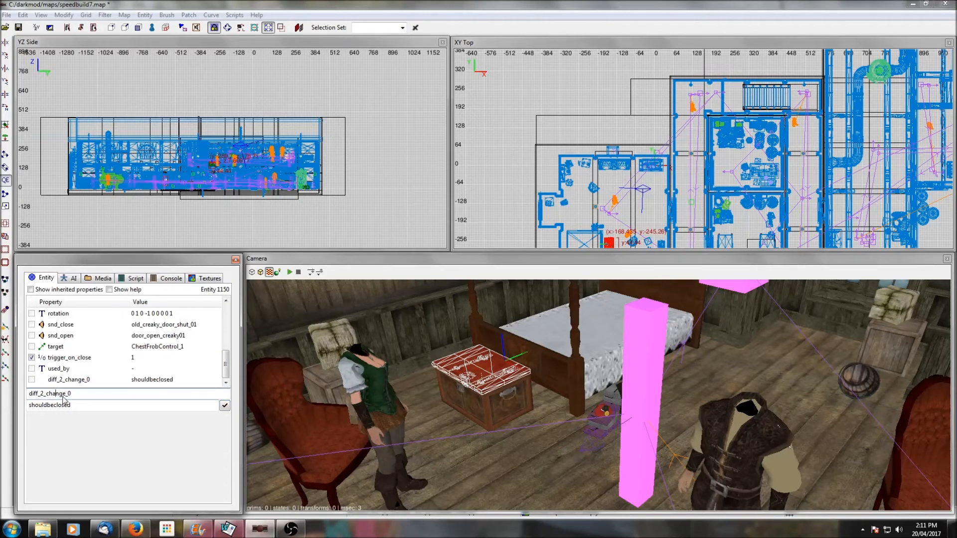
Step: Add the property diff_2_arg_0 with value 1 to the chest lid
key(Delete)
key(Delete)
key(Delete)
key(Delete)
key(Delete)
text(ar)
key(BackSpace)
text(g)
drag(89, 411, 15, 412)
text(1)
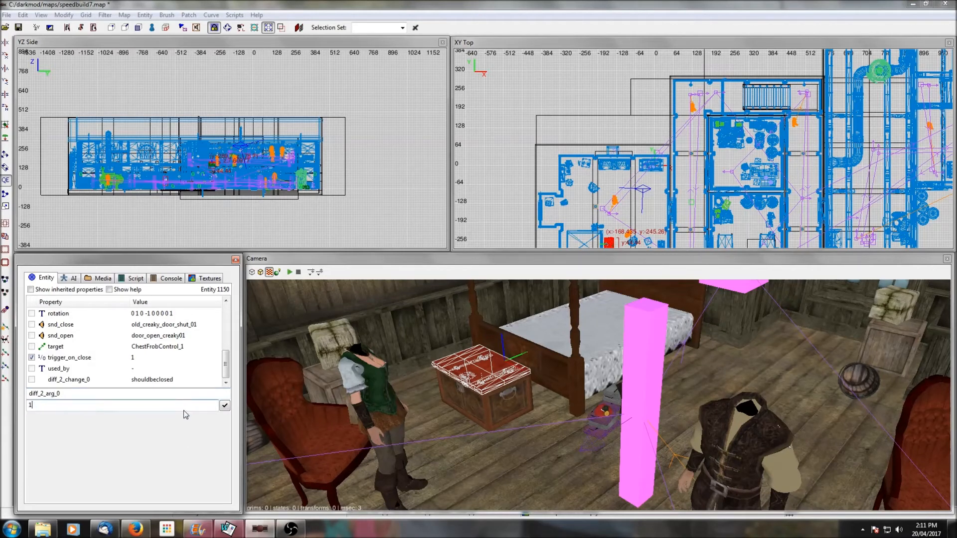
click(224, 406)
scroll(227, 377, down, 1)
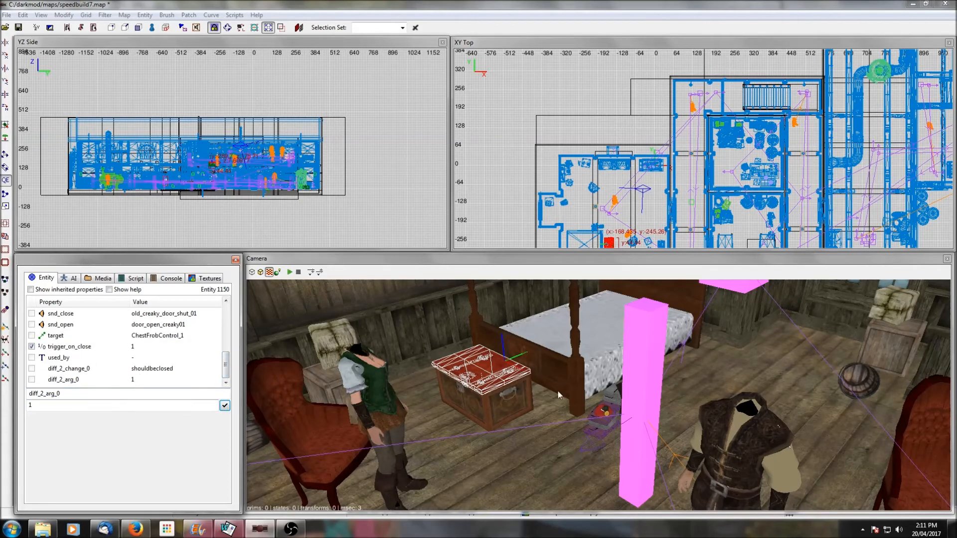
Step: Clear the selection and save the map
key(Escape)
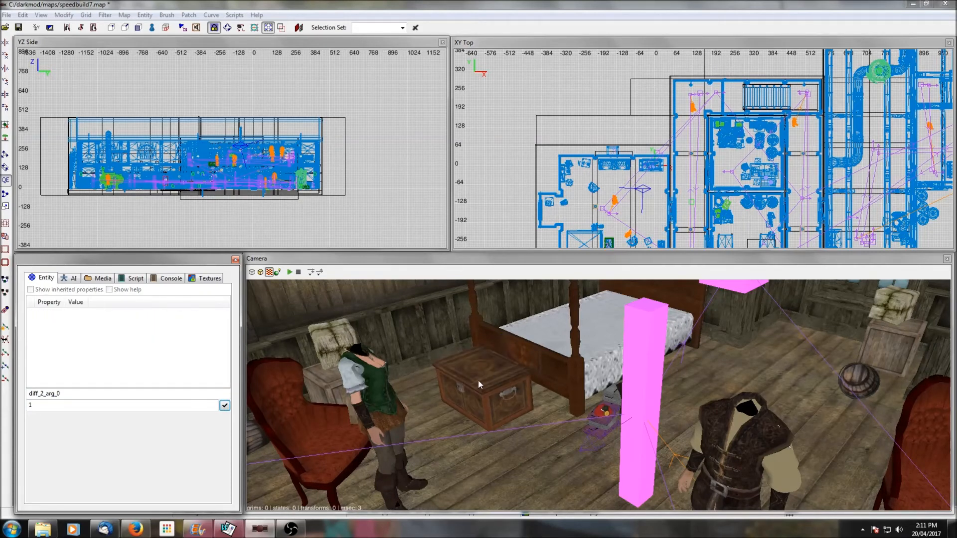
key(ctrl+s)
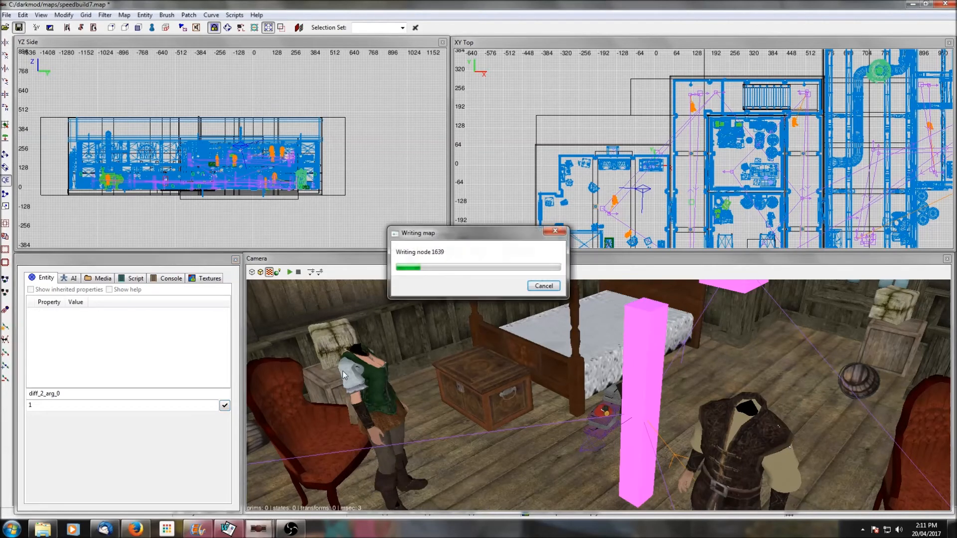
right_click(568, 410)
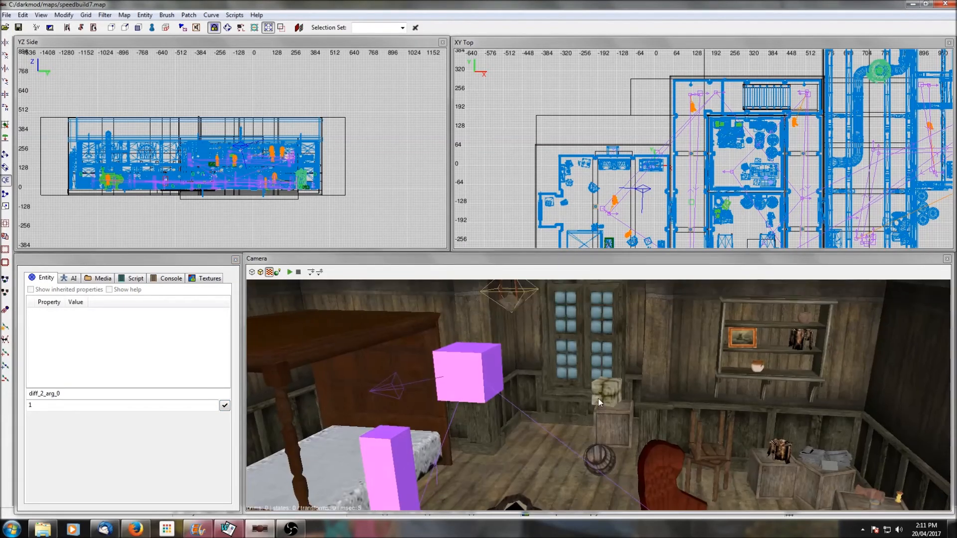
Step: Open the map's difficulty editor and look through the settings of all three difficulty levels, ending on #str_03011
click(104, 15)
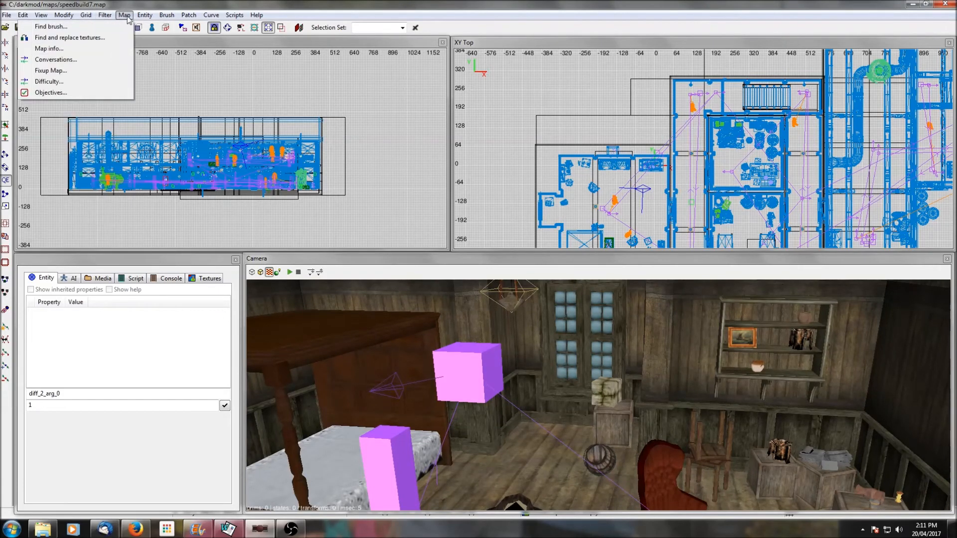
click(85, 83)
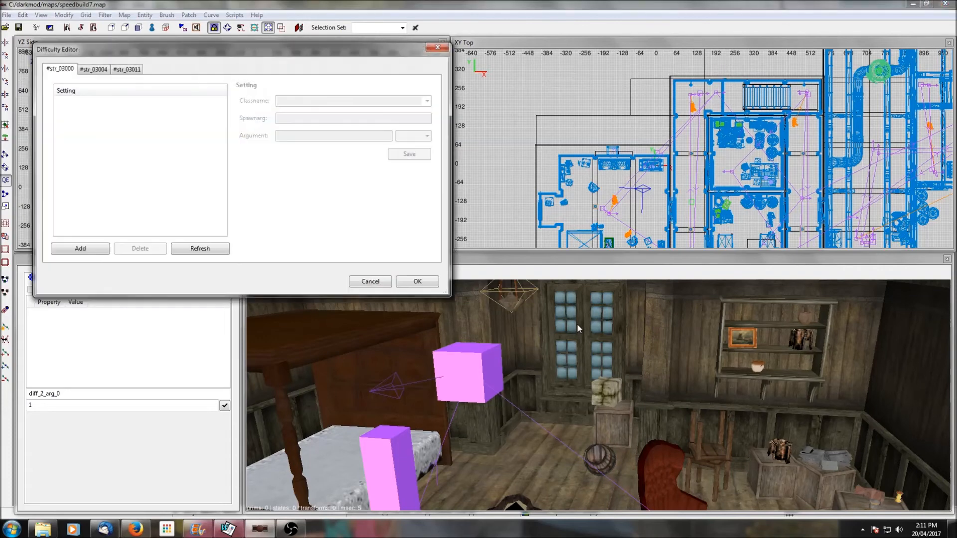
click(92, 71)
click(118, 73)
click(78, 73)
click(96, 72)
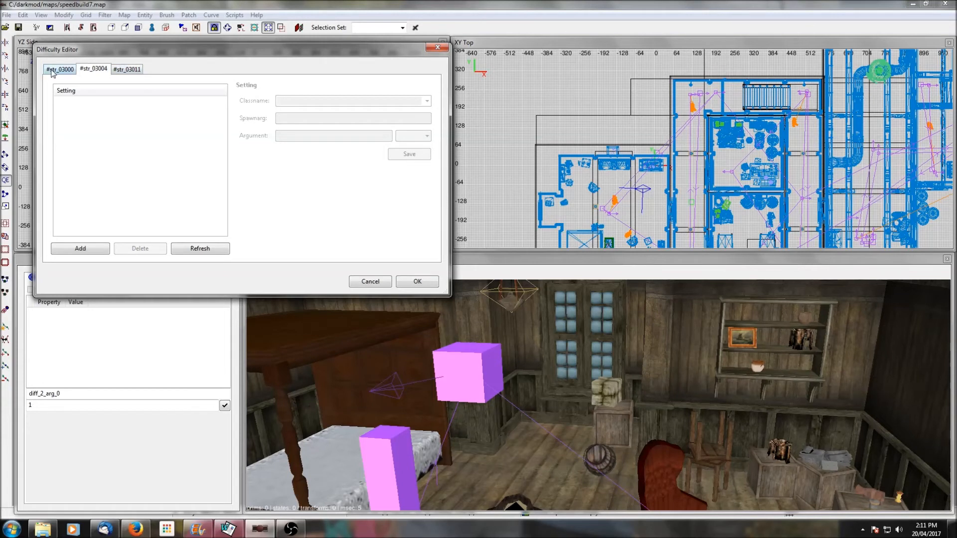
click(129, 74)
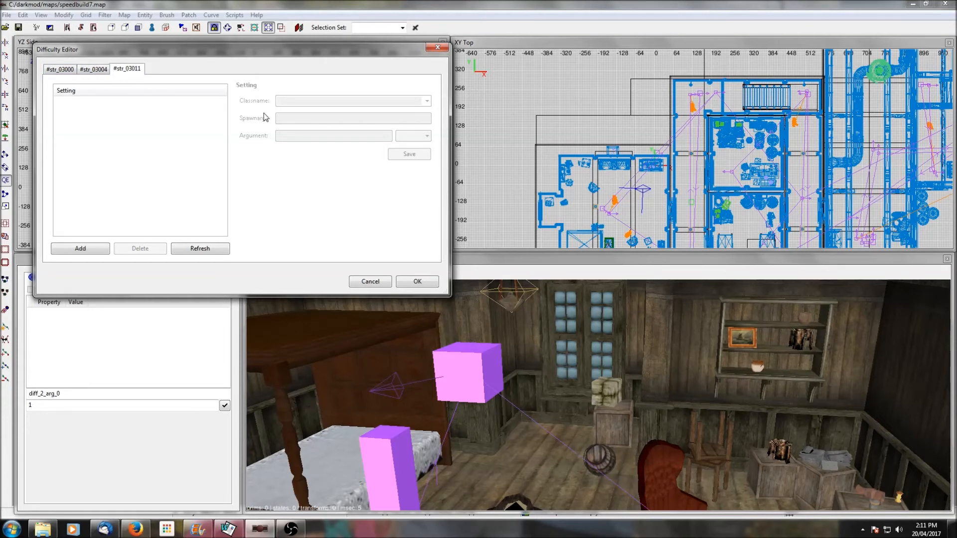
Step: Start a new setting for difficulty #str_03011 with worldspawn as its classname
click(77, 250)
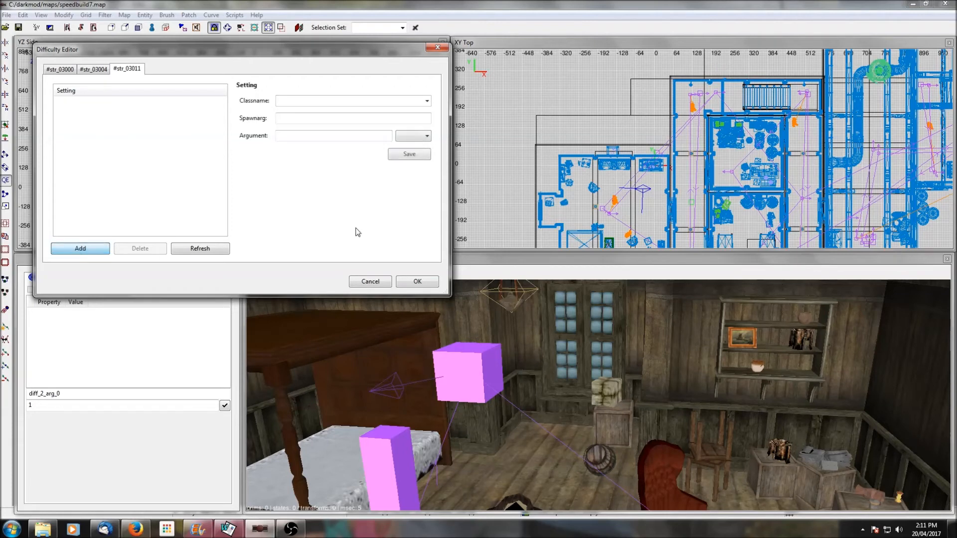
click(427, 102)
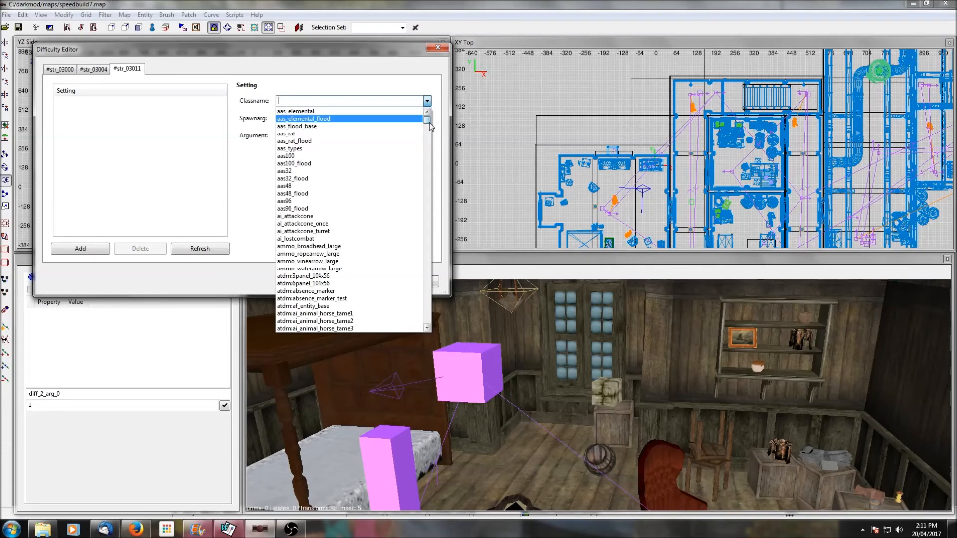
drag(431, 126, 431, 327)
click(324, 329)
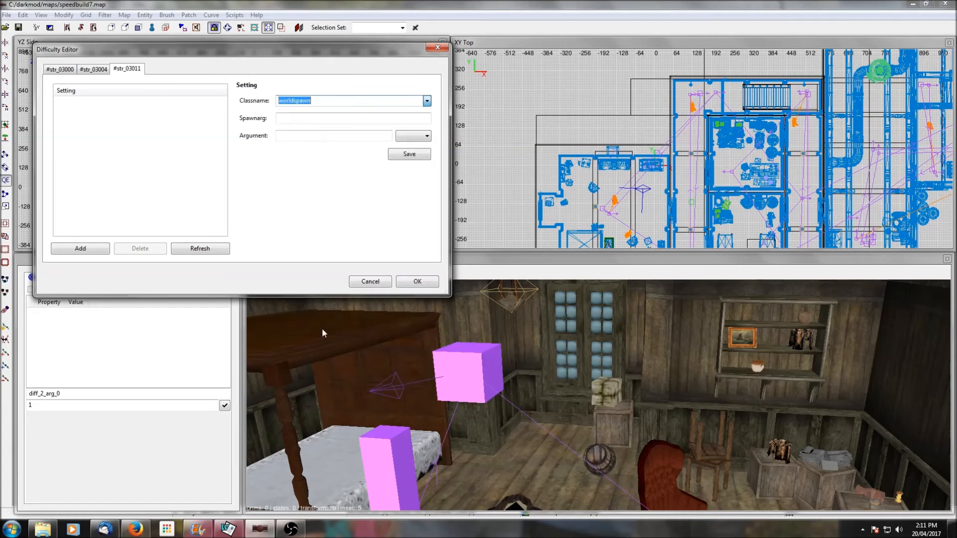
click(334, 119)
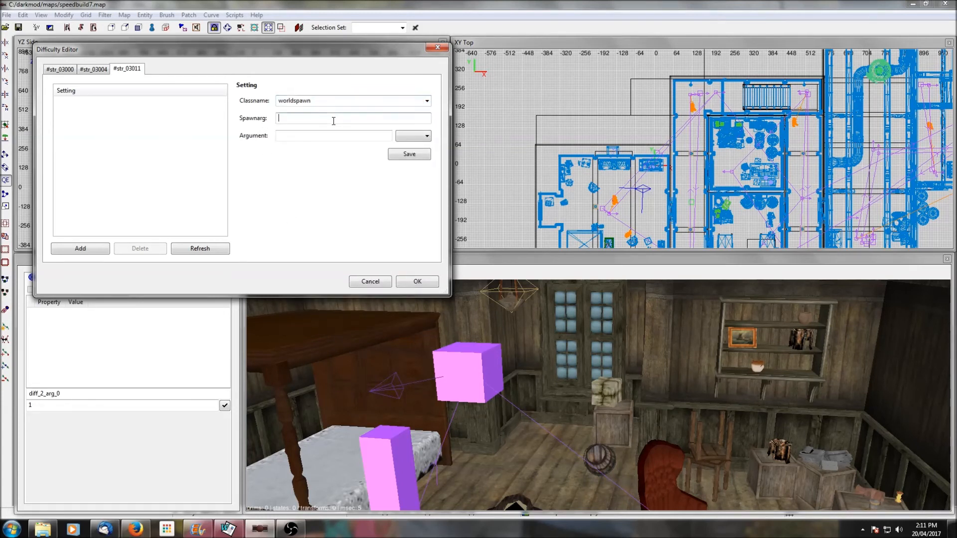
Step: Give the worldspawn setting the spawnarg lightgem_adjust and argument 2 with the Add operation, and accept the difficulty editor
text(lightgem_adjust)
click(414, 137)
click(412, 154)
click(384, 134)
text(2)
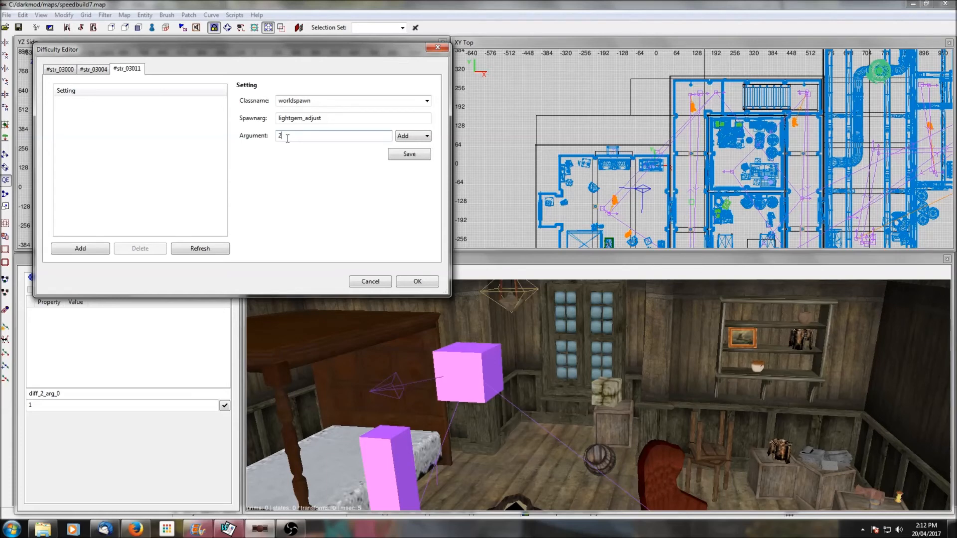
click(425, 291)
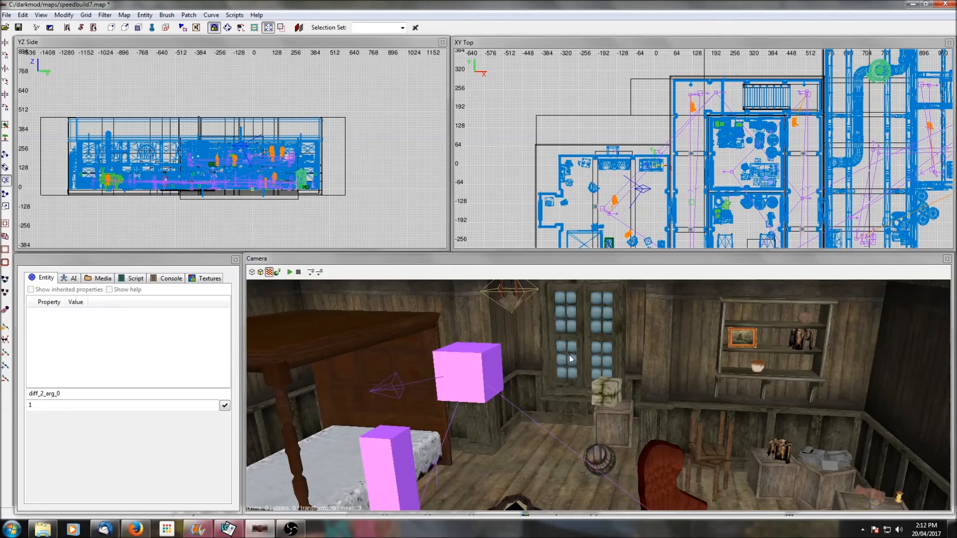
right_click(679, 412)
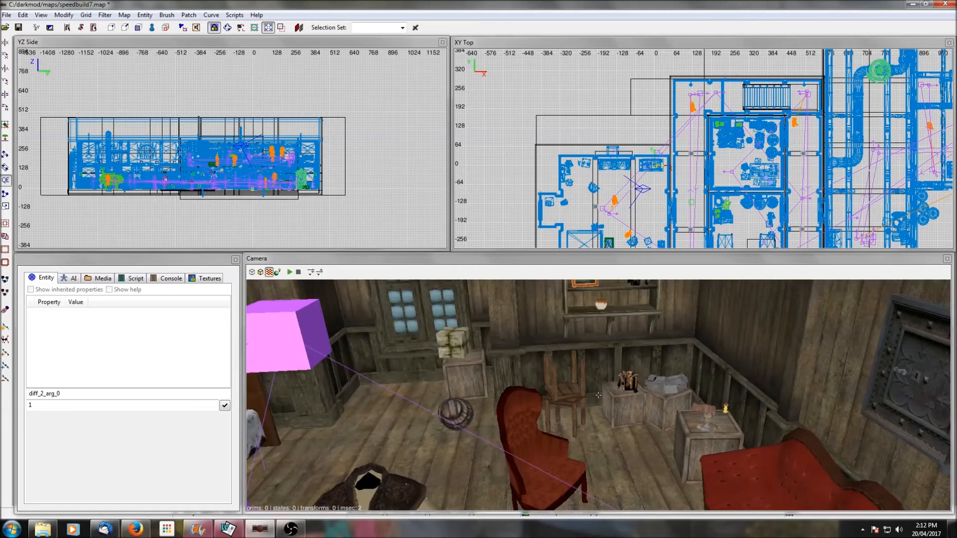
Step: Look around the furnished wooden room with the bed, red armchairs, wall shelf and large framed painting
right_click(599, 396)
key(shift+h)
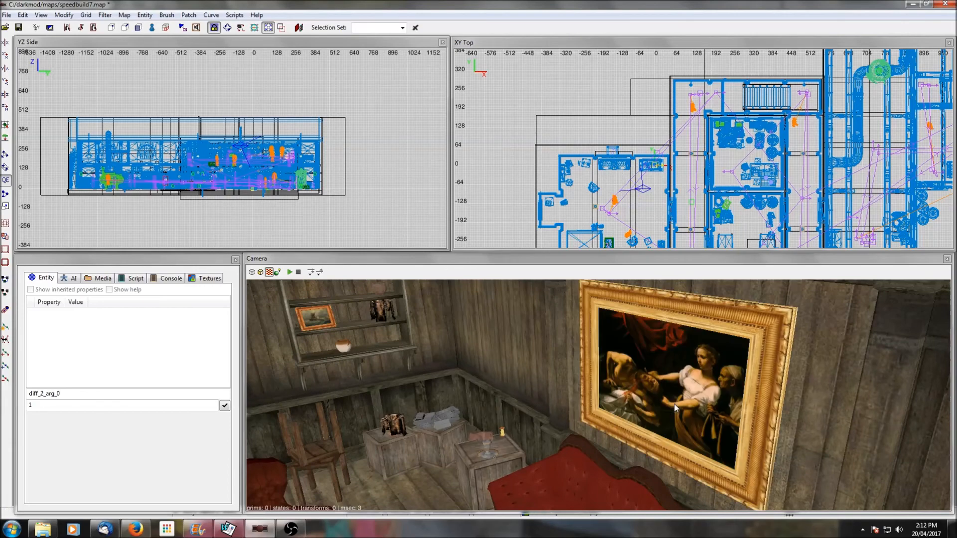
right_click(668, 402)
right_click(598, 396)
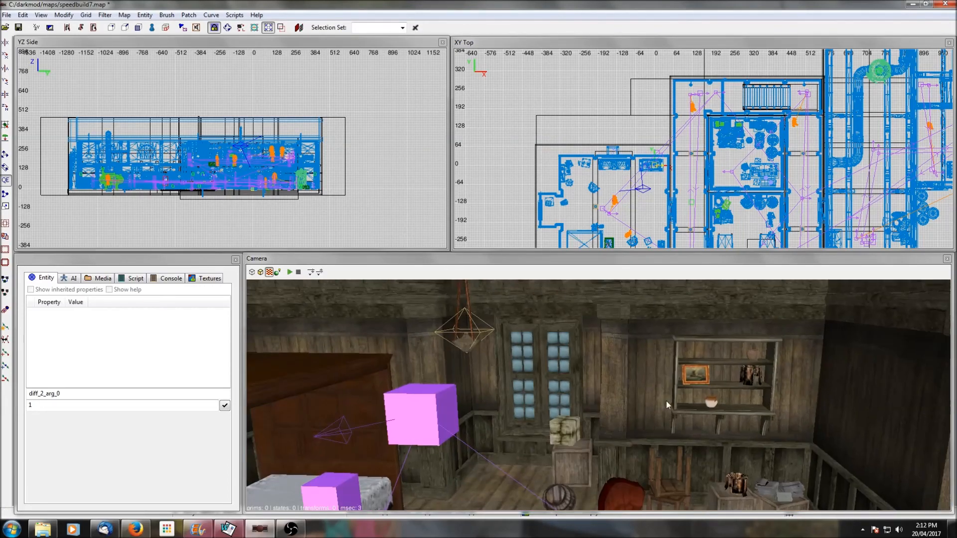
right_click(666, 402)
key(Up)
right_click(598, 396)
key(Up)
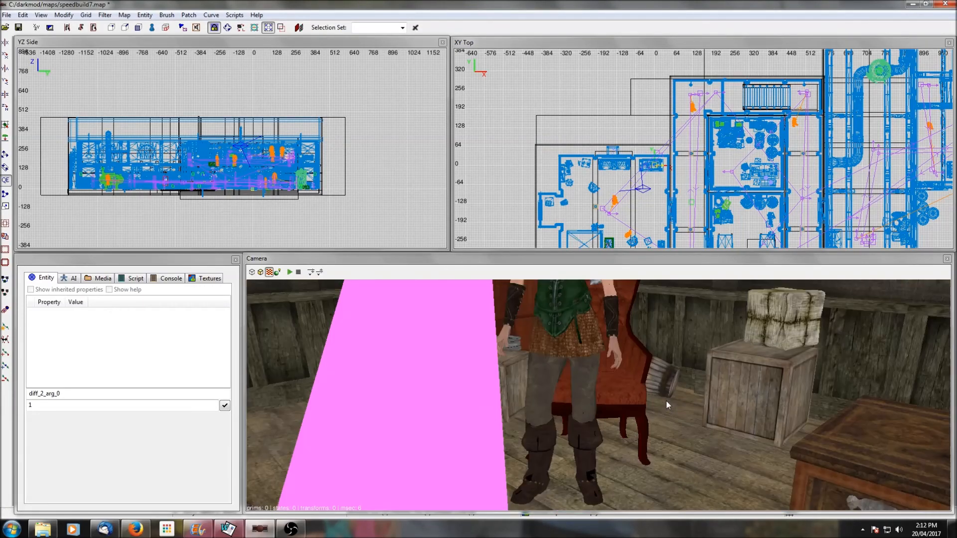
key(Left)
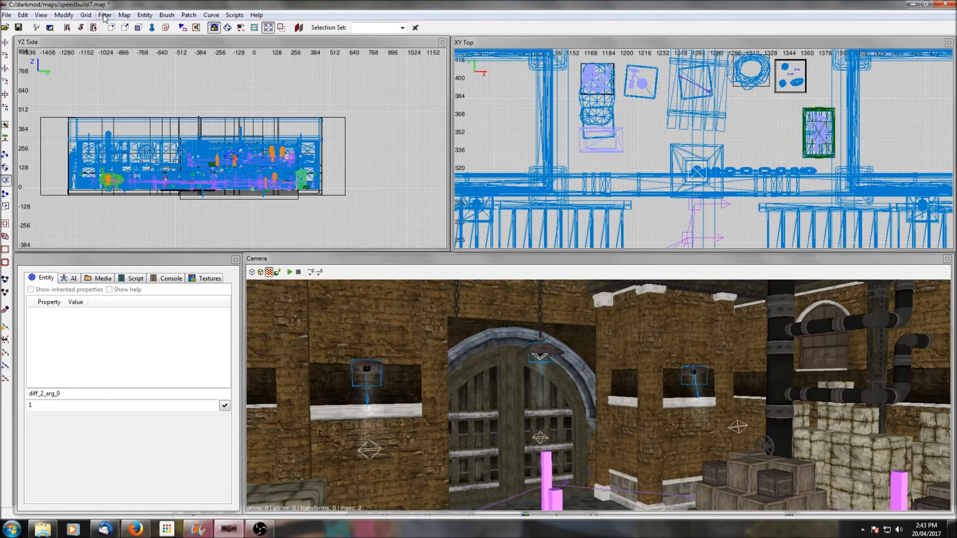
Step: Open the mission objectives of the map's objectives entity and select the objective "Don't knock out more than 2 people."
click(105, 15)
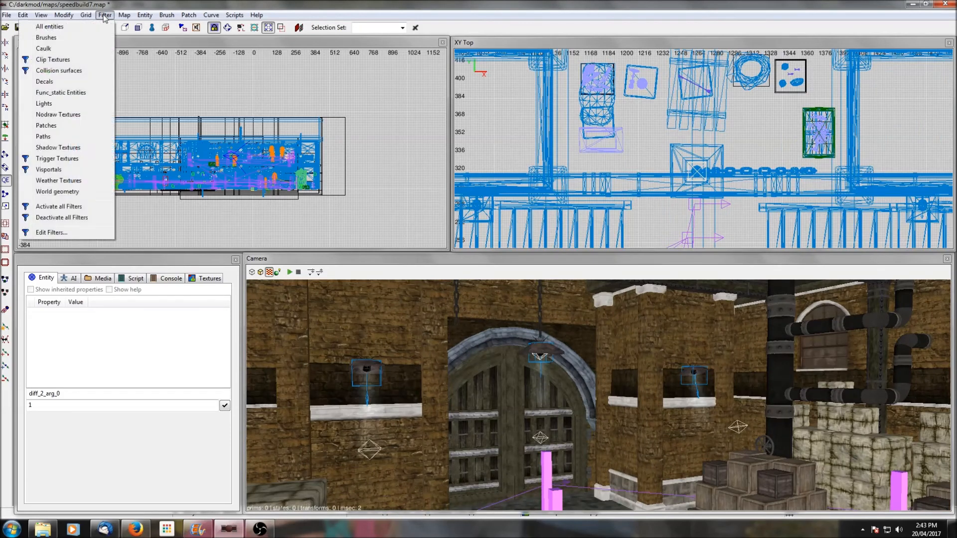
mouse_move(126, 16)
click(70, 92)
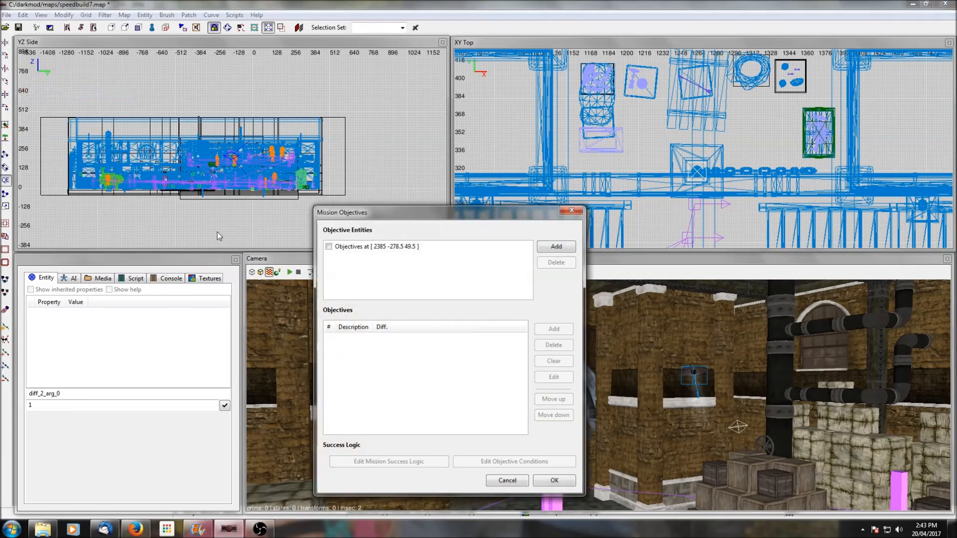
click(358, 247)
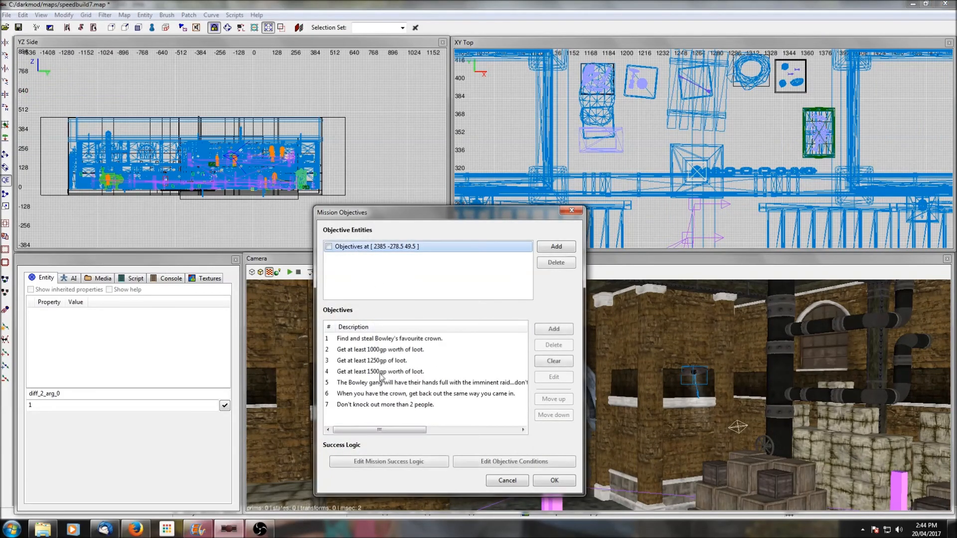
click(361, 406)
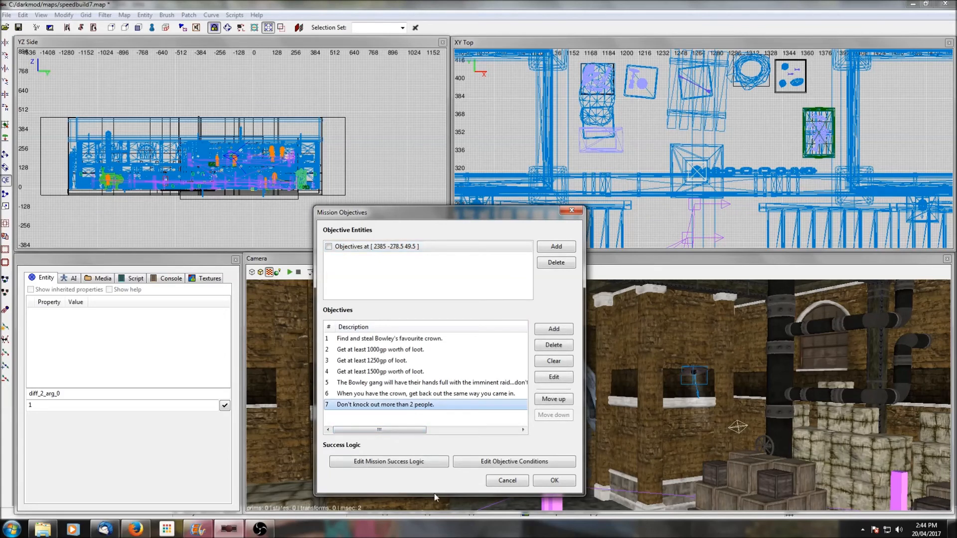
Step: Shrink the objectives dialog, scroll to the end of the objectives list and restore the dialog's height
drag(435, 494, 447, 450)
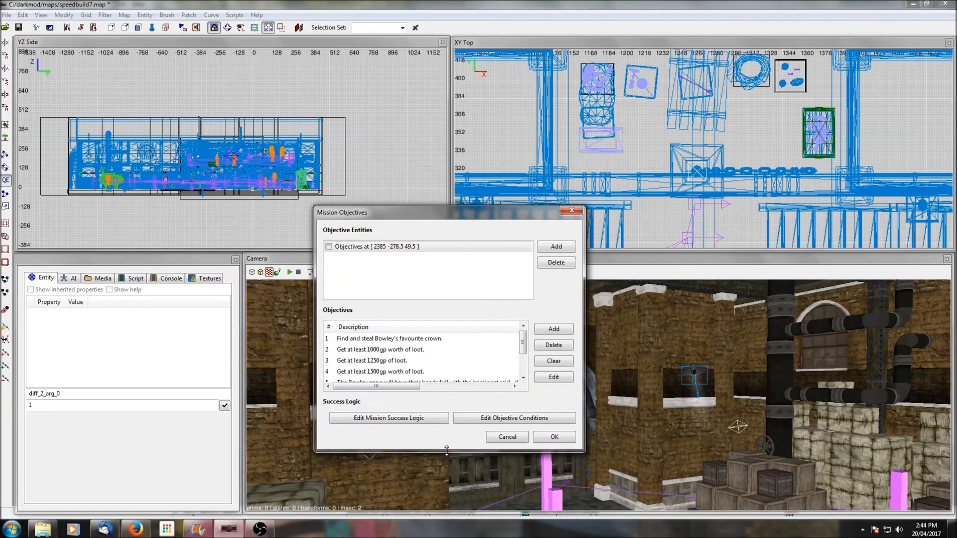
scroll(524, 344, down, 1)
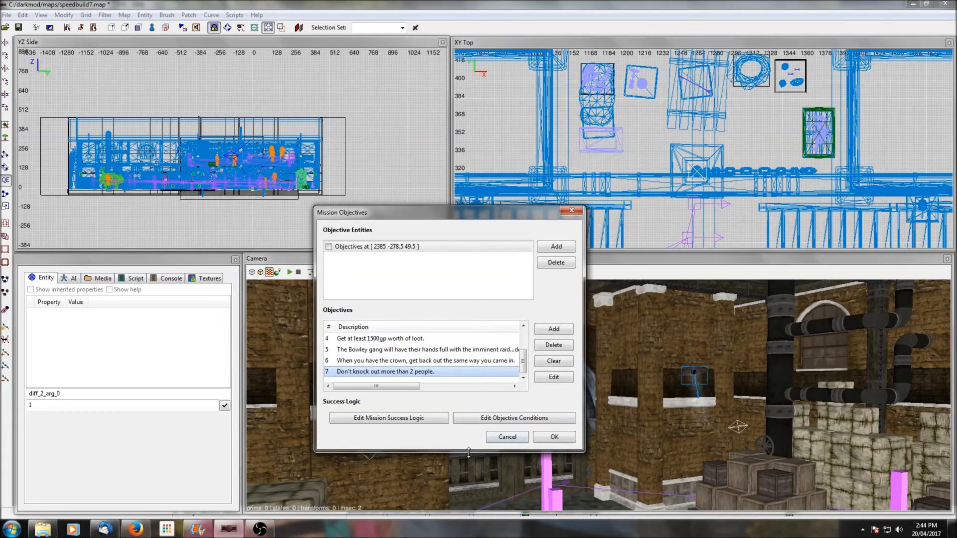
drag(464, 452, 464, 492)
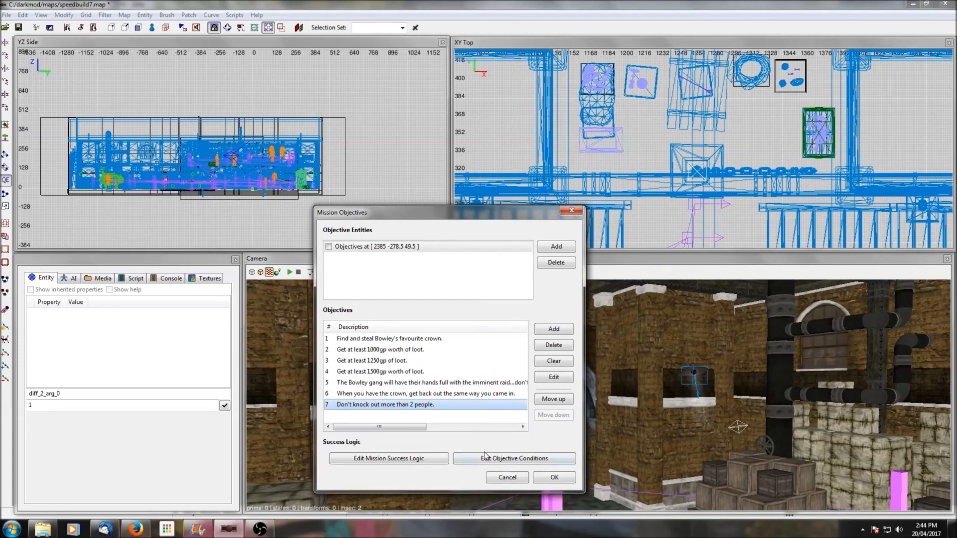
Step: Move the knockout objective up one place, accept the mission objectives and save the map
click(554, 398)
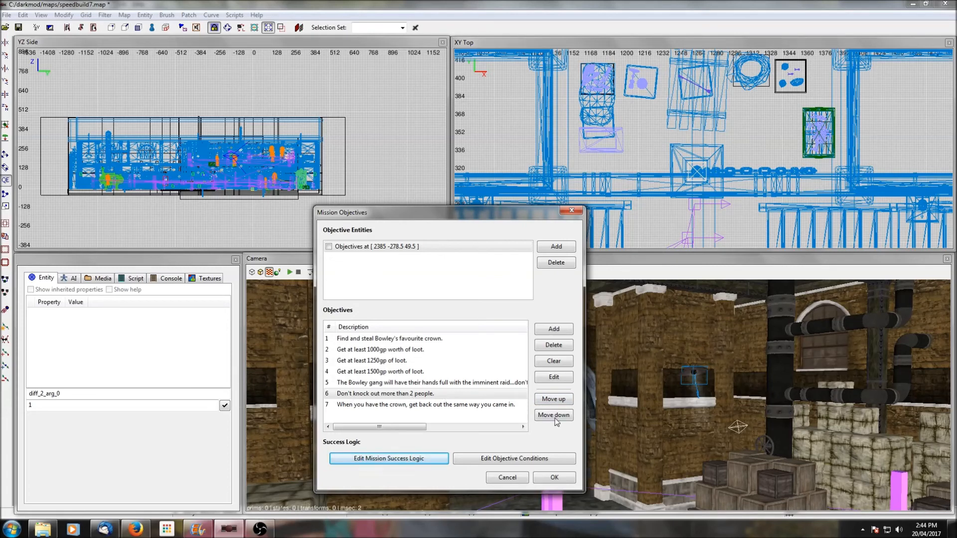
click(548, 478)
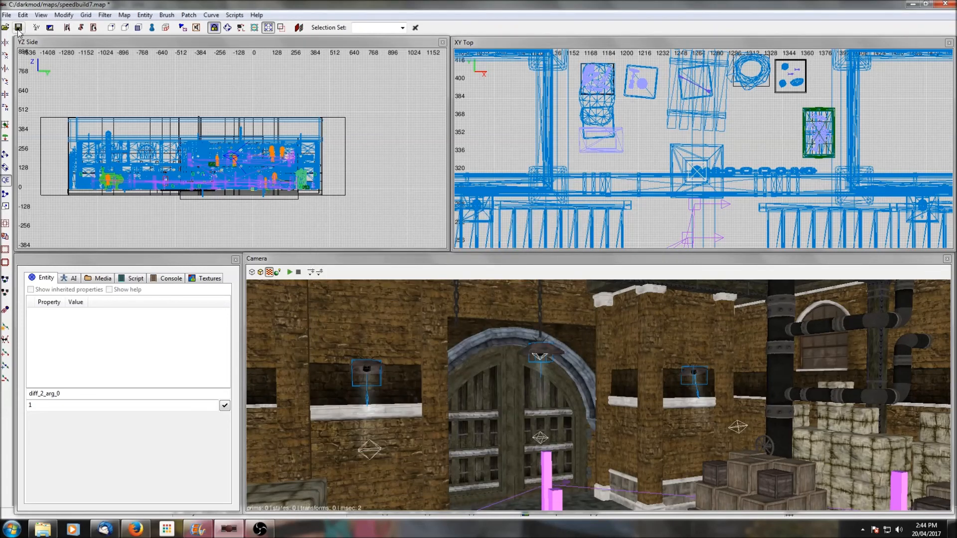
click(17, 28)
Step: Ungroup the hanging lamp above the crates between the two staircases and select only its light
scroll(727, 196, down, 8)
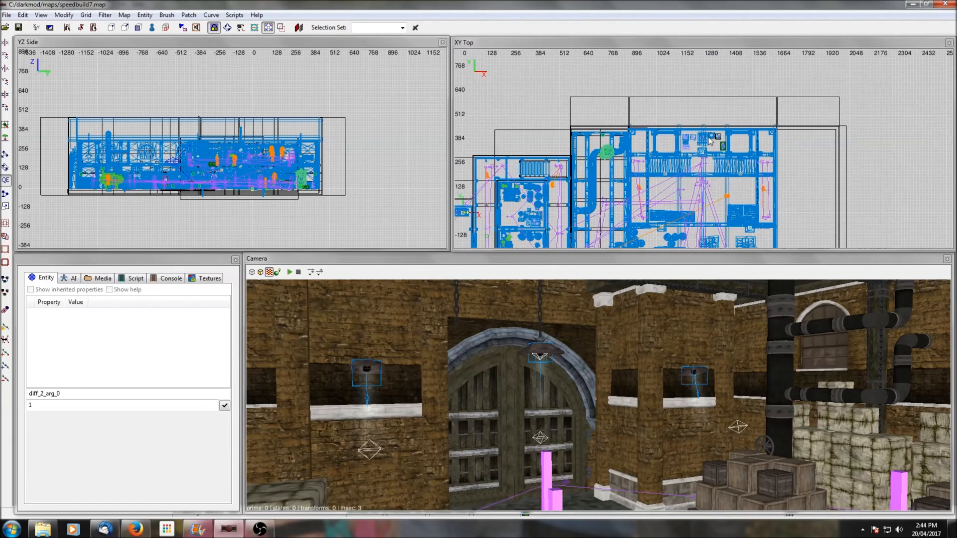
scroll(688, 144, up, 6)
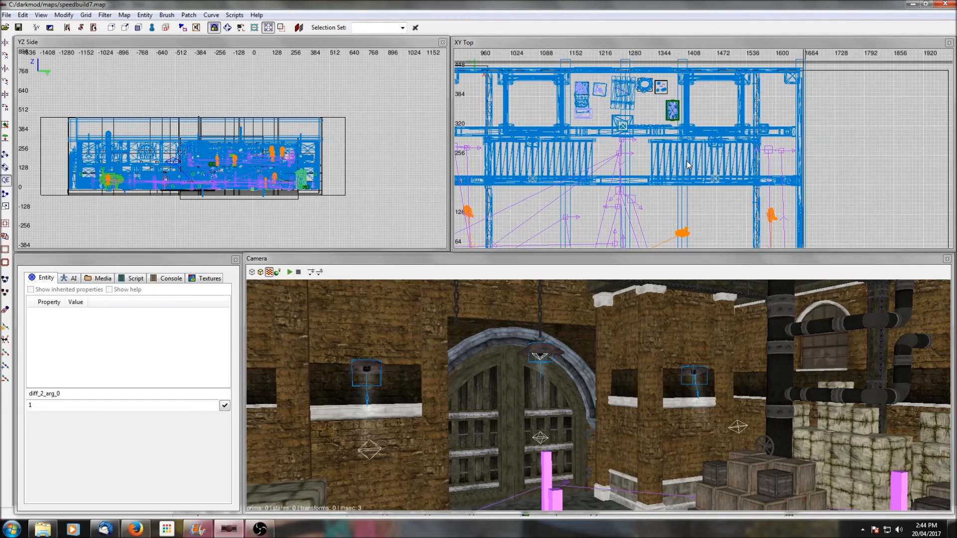
scroll(645, 137, up, 3)
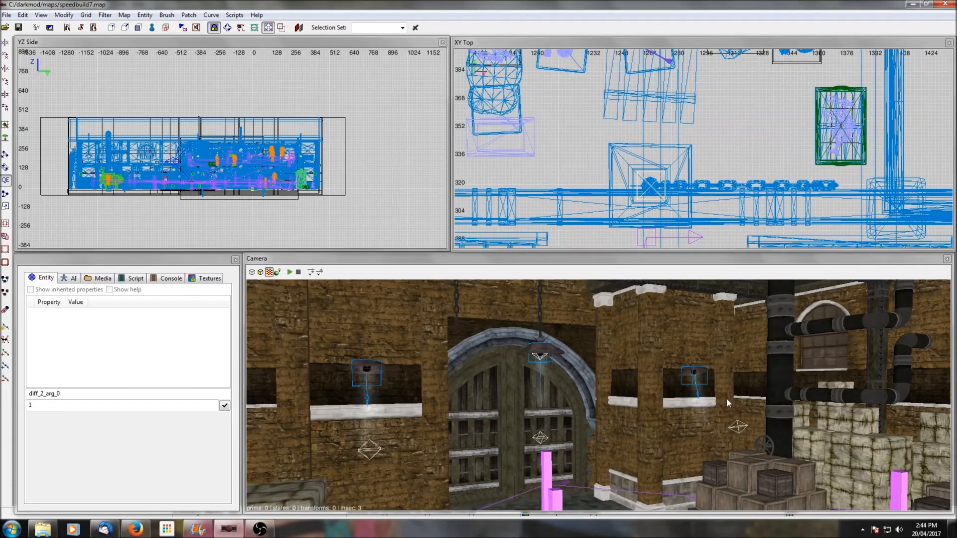
right_click(727, 398)
scroll(727, 399, up, 8)
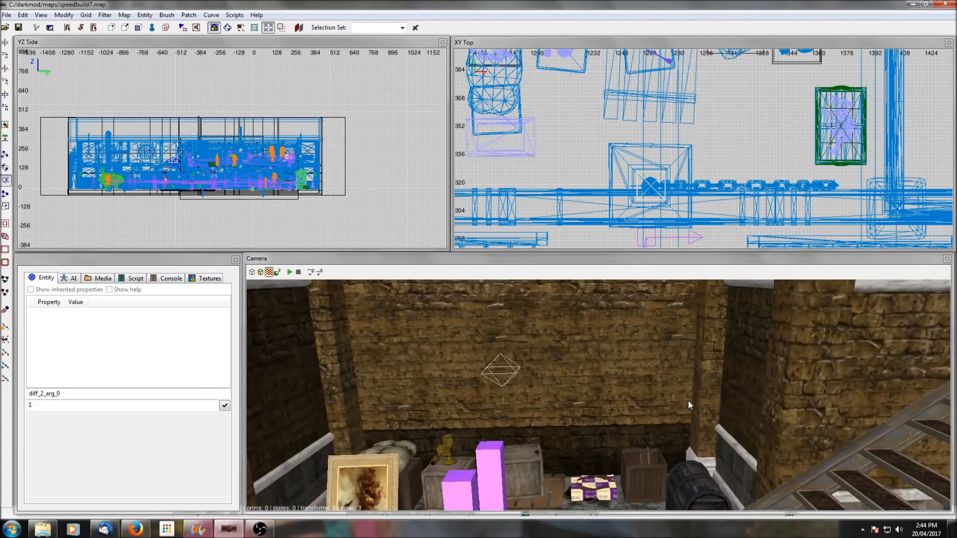
right_click(672, 380)
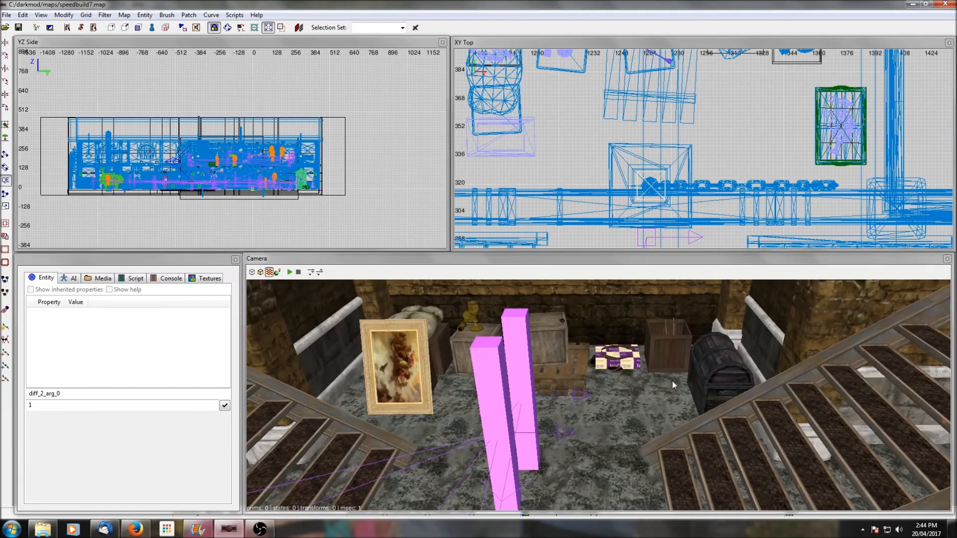
right_click(608, 420)
shift+click(571, 382)
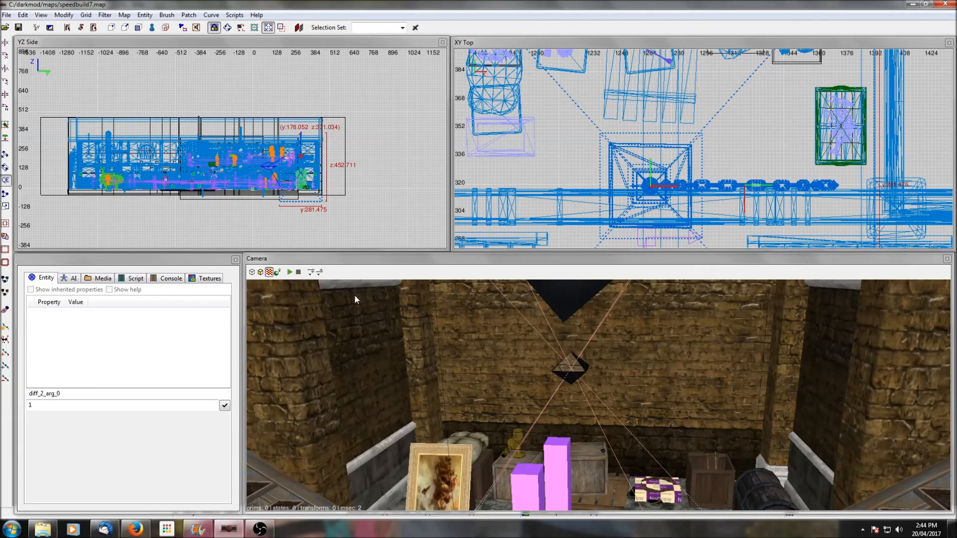
right_click(546, 147)
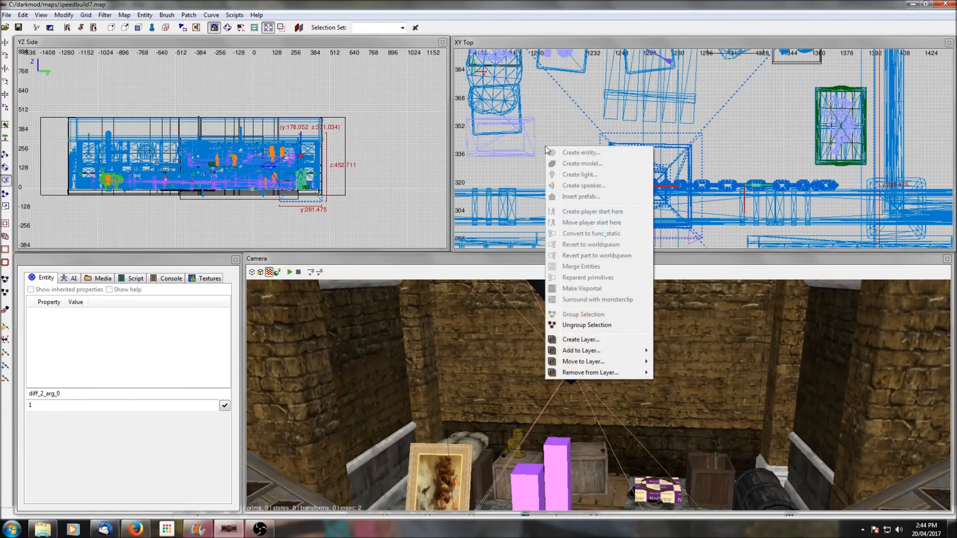
click(592, 327)
key(Escape)
shift+click(570, 369)
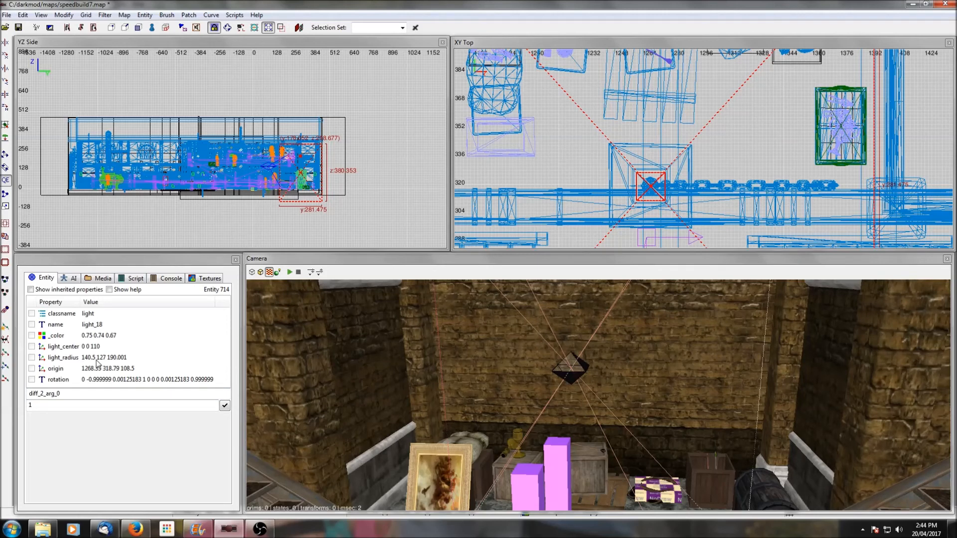
Step: Add the property diff_0_change_0 with the value light_radius to the selected light
click(56, 397)
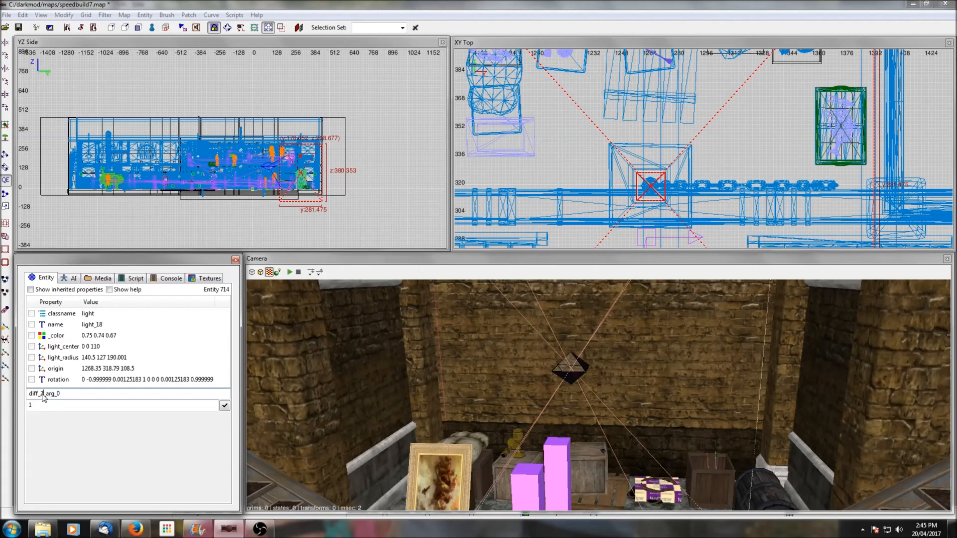
key(BackSpace)
text(0)
key(Right)
key(Delete)
key(Delete)
key(Delete)
text(change)
click(35, 406)
text(light_)
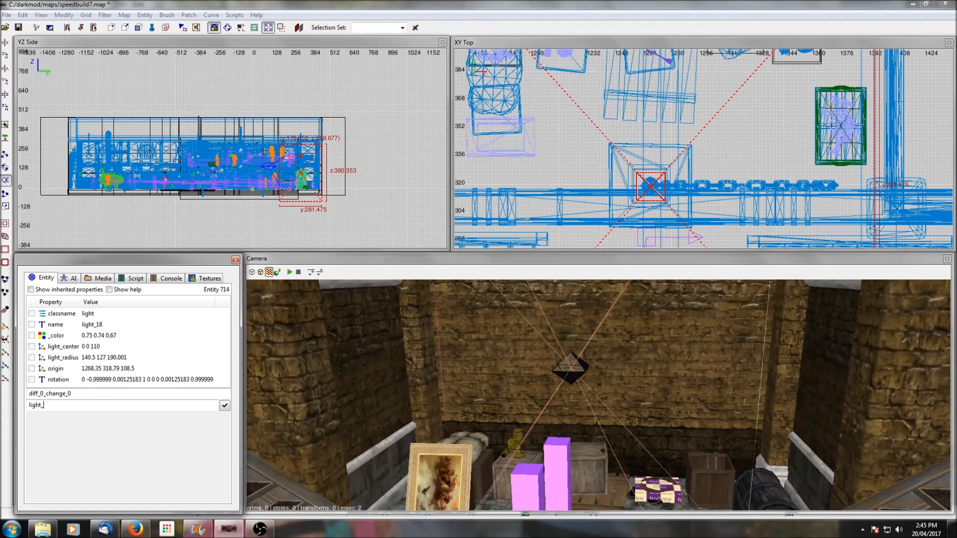
text(radius)
key(Return)
Step: Add the property diff_0_arg_0 with the value 140 100 140 to the light
key(BackSpace)
key(BackSpace)
key(BackSpace)
key(BackSpace)
key(BackSpace)
key(BackSpace)
text(art)
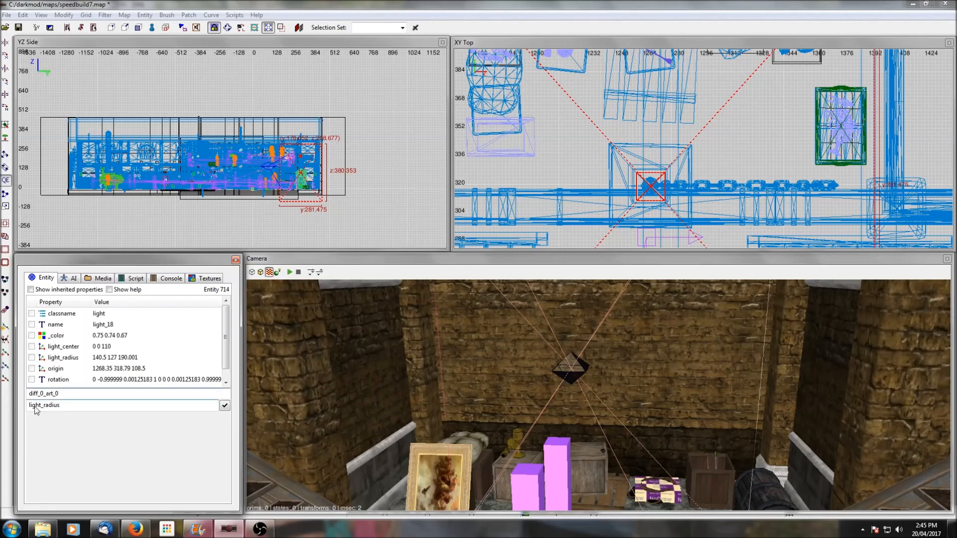
key(BackSpace)
text(g)
click(73, 409)
key(BackSpace)
key(BackSpace)
key(BackSpace)
key(BackSpace)
key(BackSpace)
key(BackSpace)
key(BackSpace)
key(BackSpace)
key(BackSpace)
key(BackSpace)
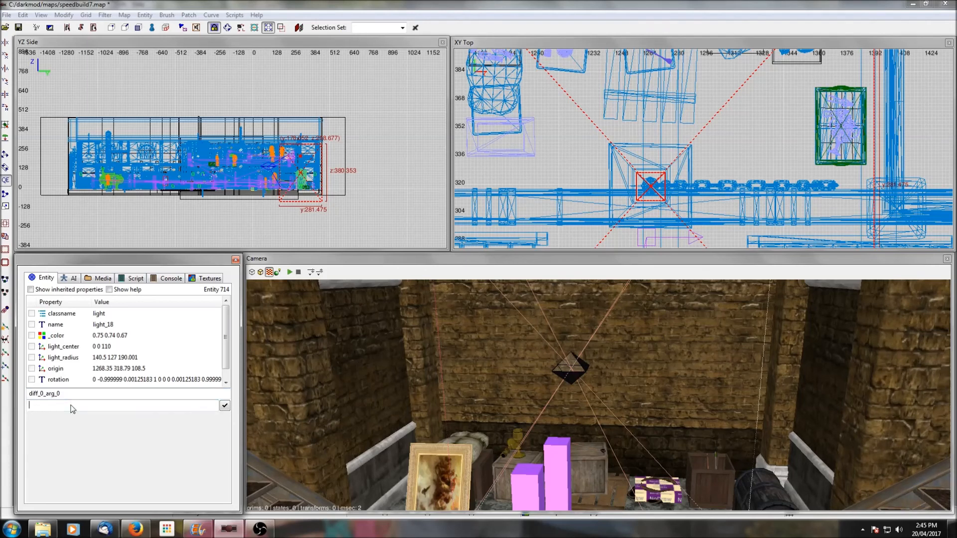
text(140)
text(100 140)
click(224, 406)
scroll(231, 363, down, 1)
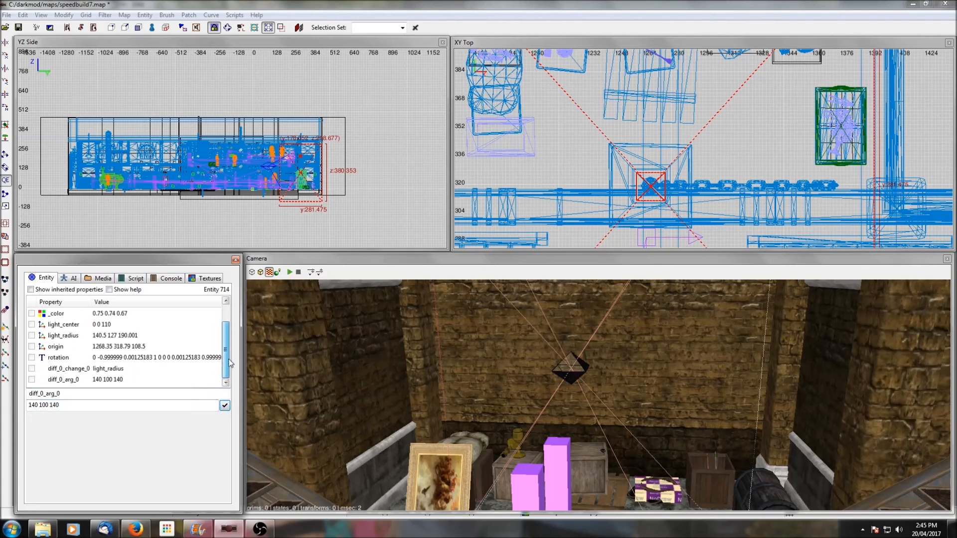
Step: View the area lit by the lamp between the staircases and clear the selection
right_click(576, 393)
right_click(548, 415)
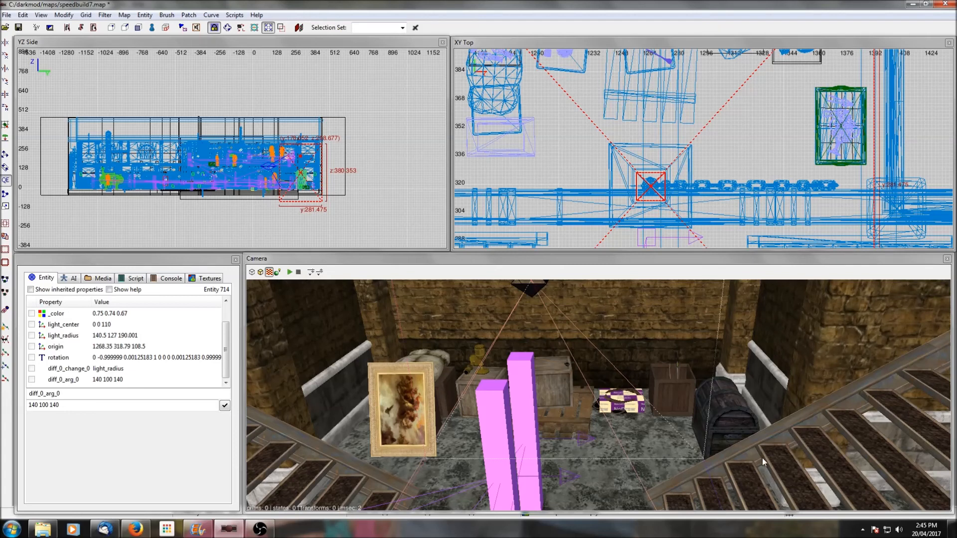
scroll(625, 164, down, 3)
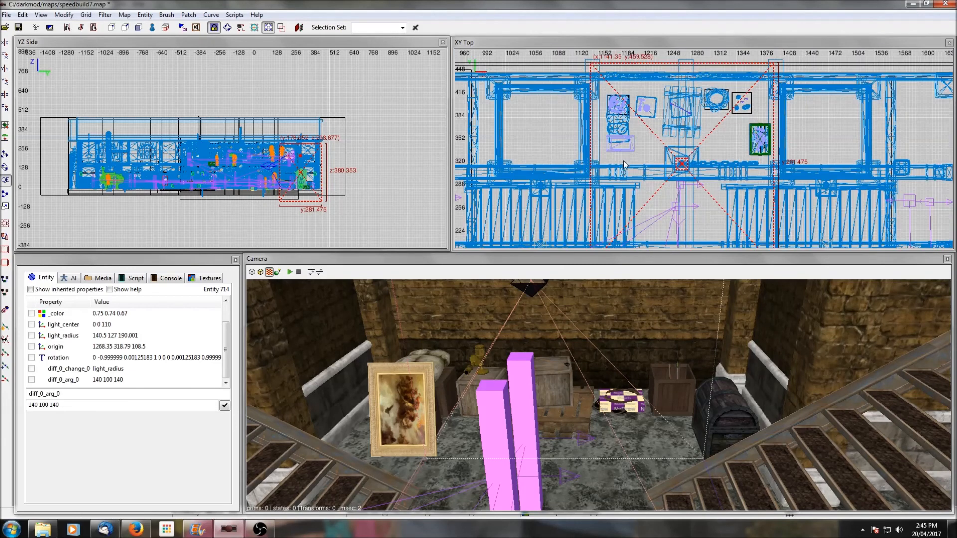
key(Escape)
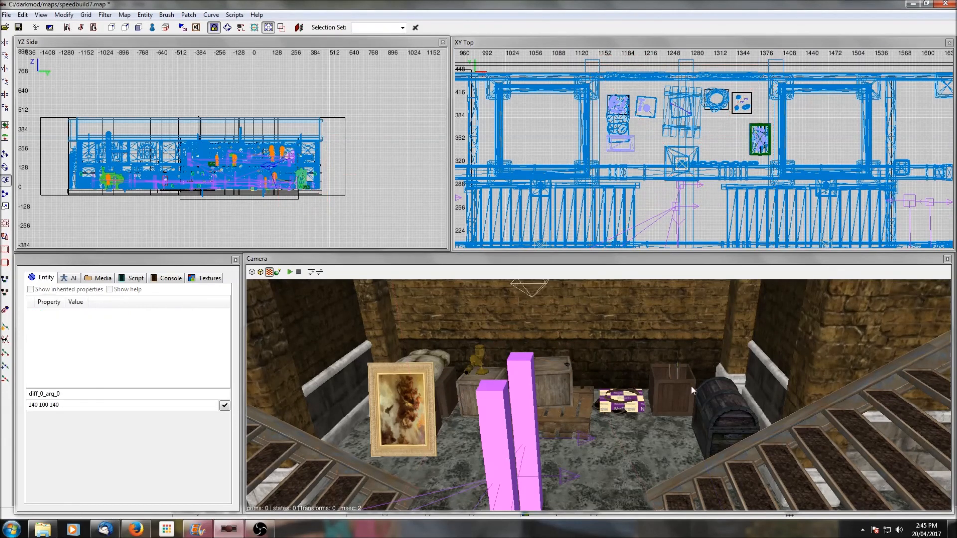
scroll(692, 385, down, 2)
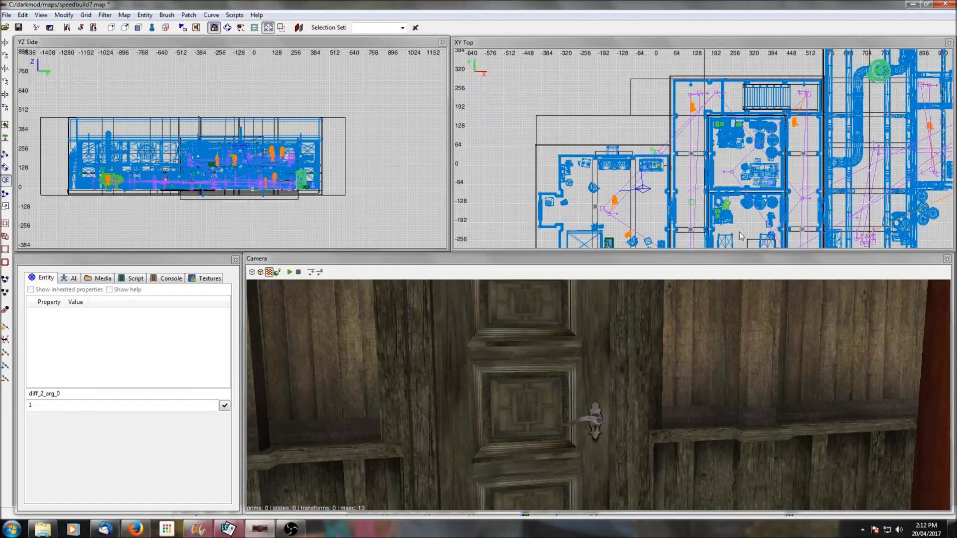
Step: View the whole map layout from above, and look over the wooden room's walls, ceiling and hanging light
scroll(786, 144, down, 3)
right_drag(816, 175, 773, 165)
scroll(816, 175, down, 1)
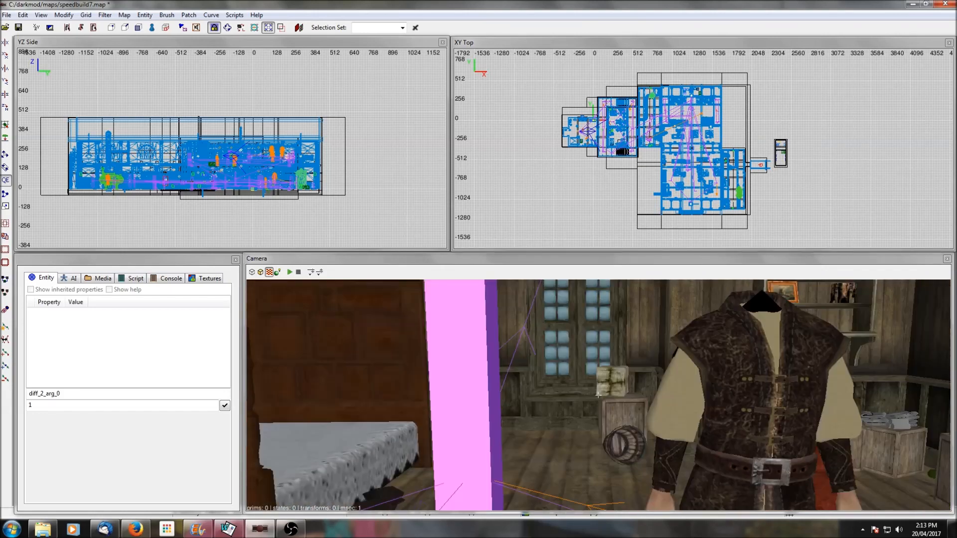
right_click(599, 396)
scroll(666, 408, up, 8)
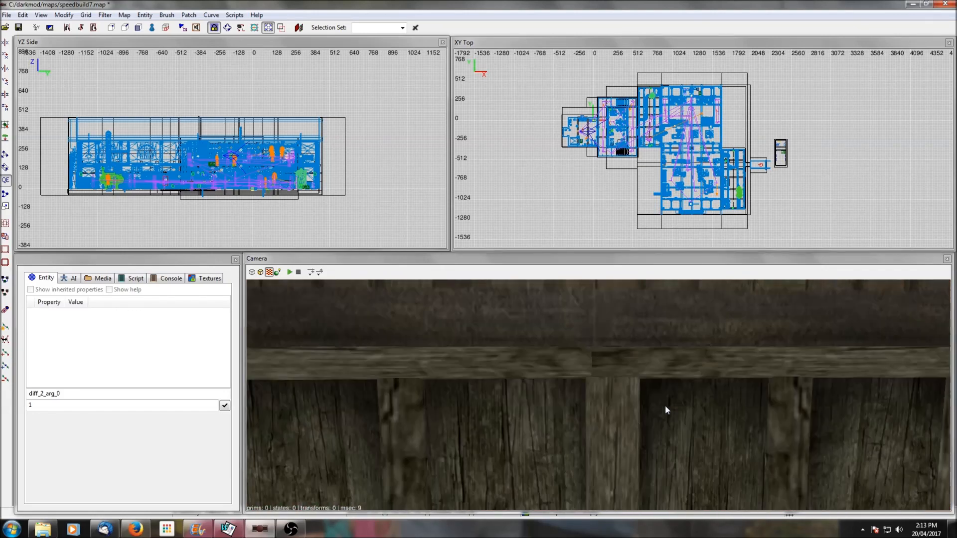
scroll(665, 406, down, 10)
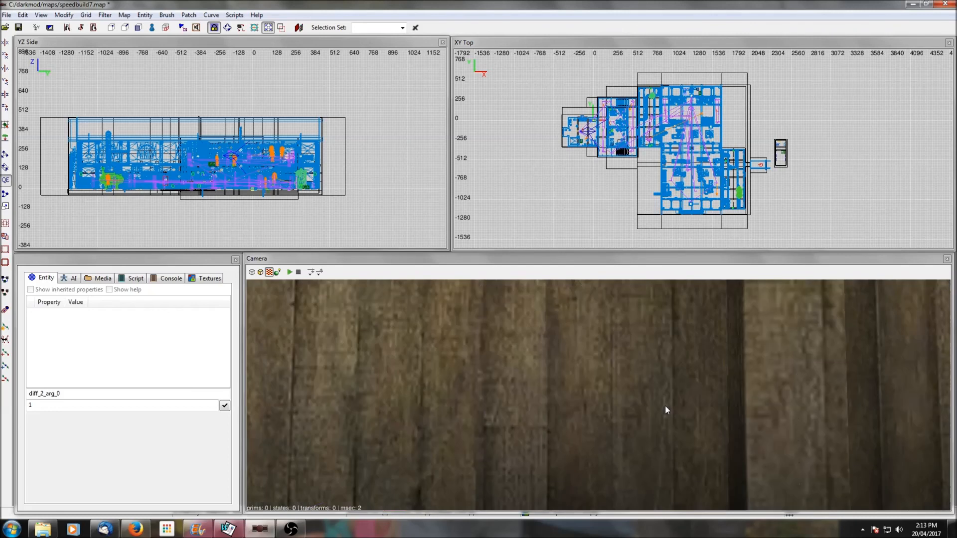
scroll(665, 405, down, 10)
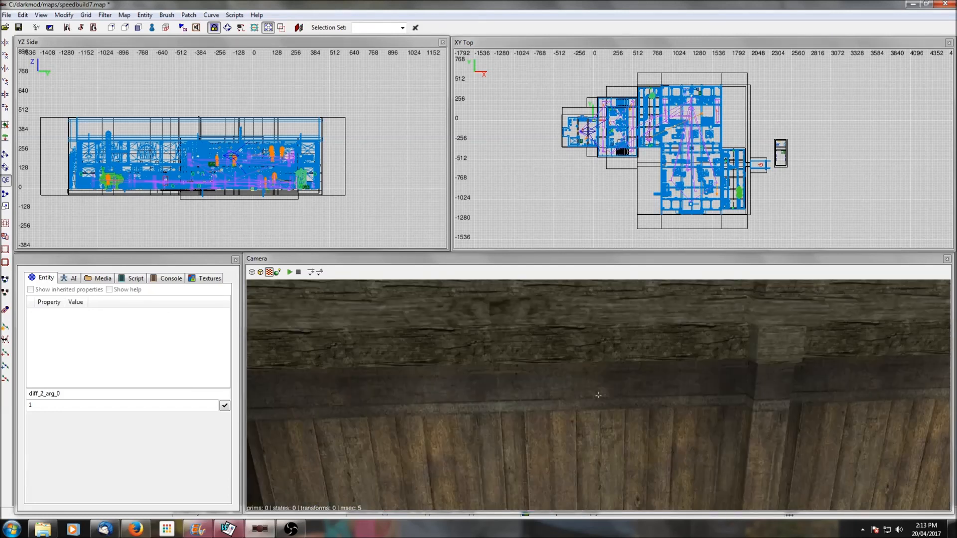
scroll(666, 405, down, 5)
right_click(666, 405)
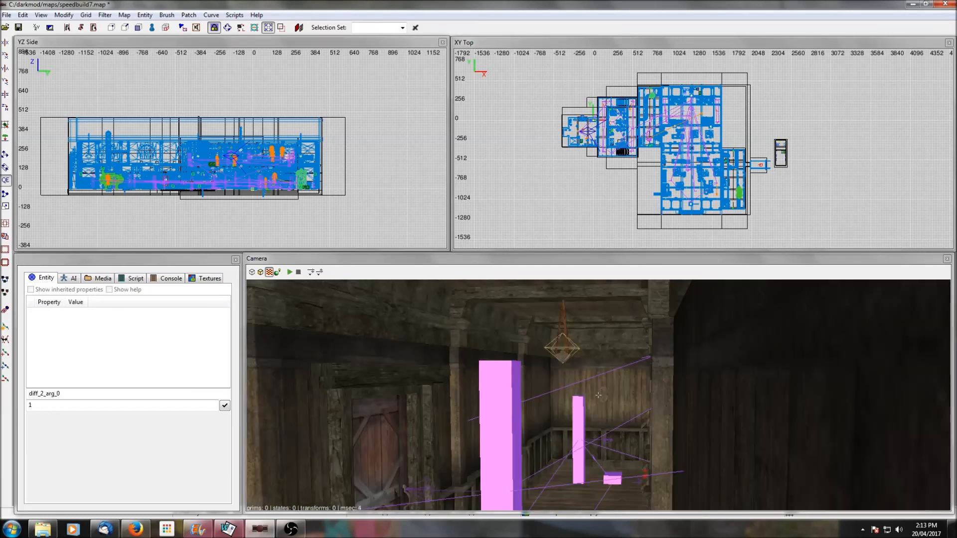
Step: Move through the map from the wooden room past the brick storage area and boiler to the brick hall with the arched gate
right_click(666, 405)
scroll(666, 405, down, 10)
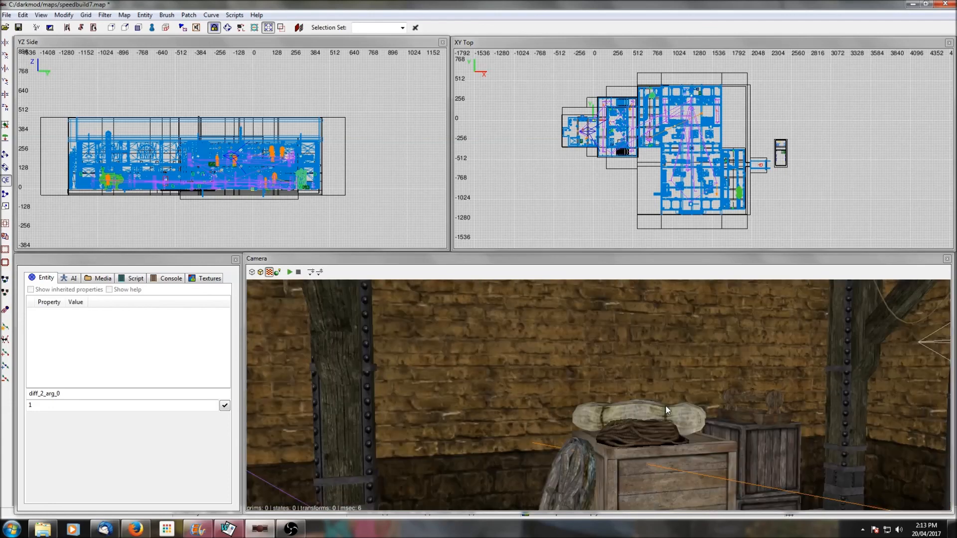
scroll(665, 405, down, 5)
right_click(666, 406)
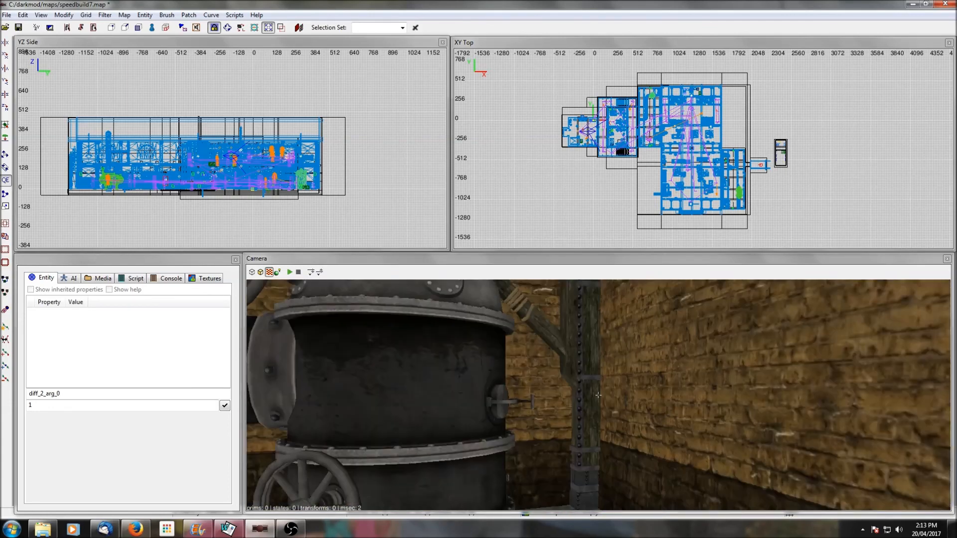
right_click(665, 406)
scroll(666, 406, down, 5)
right_click(665, 406)
right_click(666, 405)
right_click(666, 405)
right_click(665, 405)
scroll(665, 405, up, 5)
right_click(665, 405)
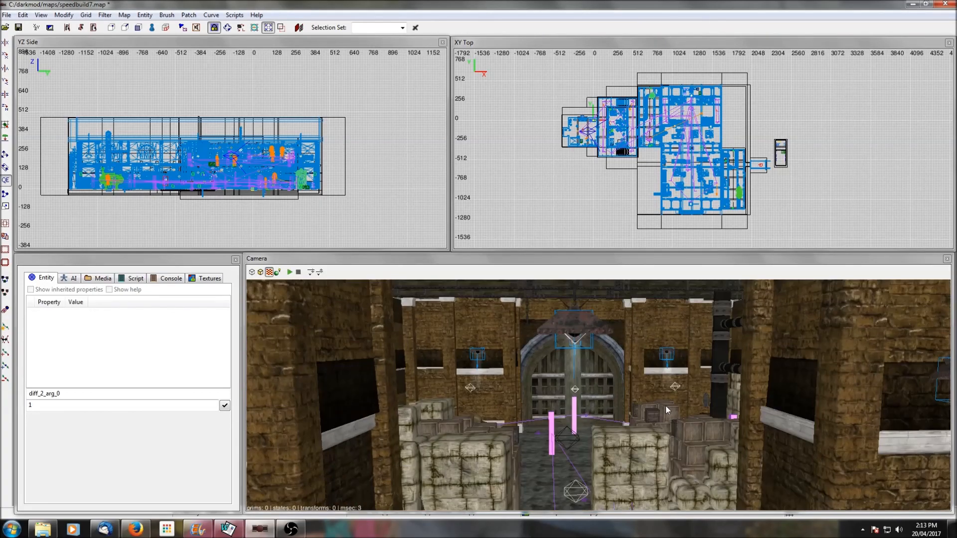
Step: Look over the brick hall's window openings, lamps, stacked crates, staircase and stone floor
scroll(666, 405, up, 5)
right_click(665, 405)
scroll(666, 405, down, 3)
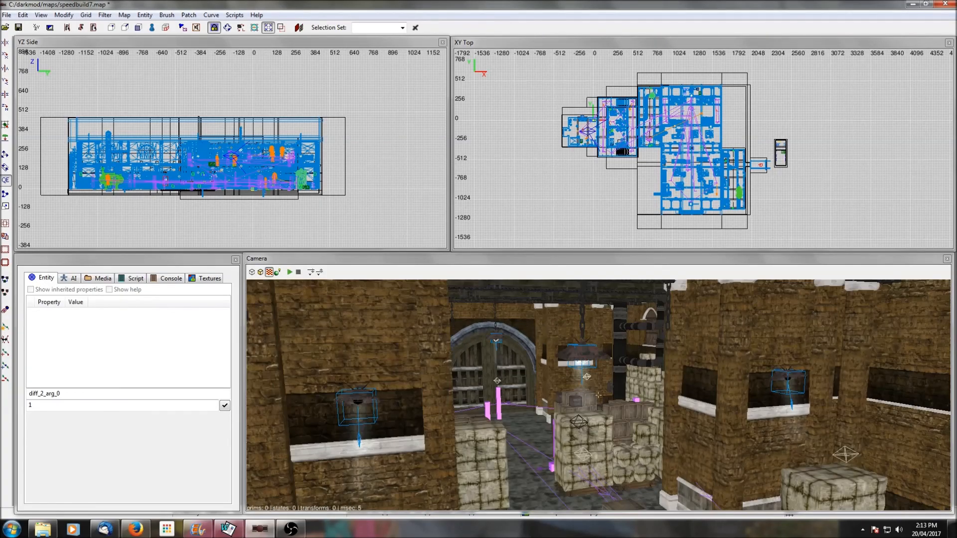
right_click(666, 405)
scroll(598, 395, up, 4)
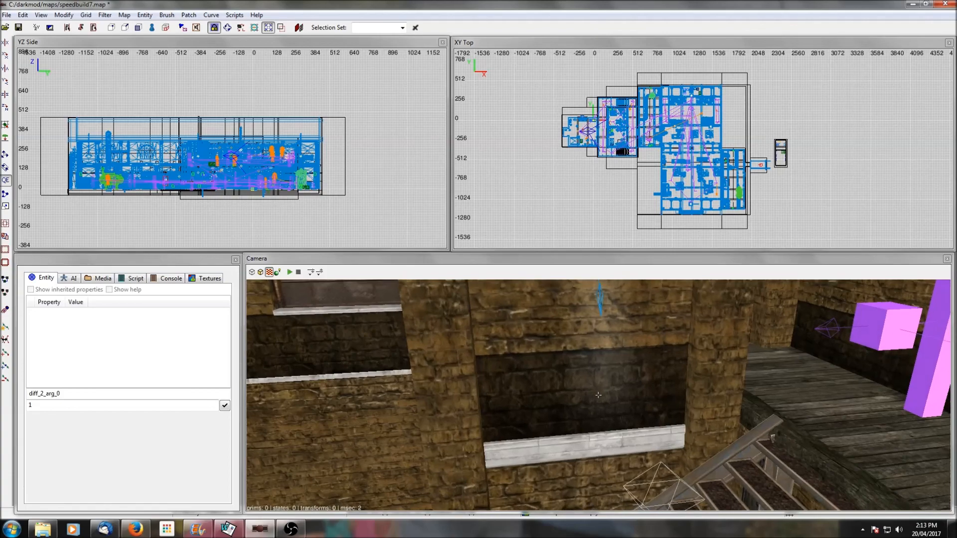
scroll(598, 395, down, 5)
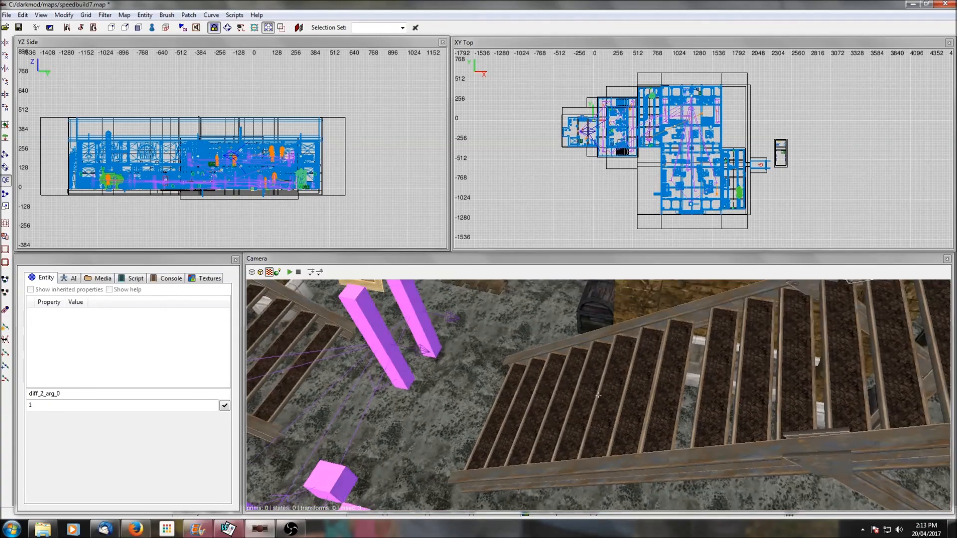
scroll(598, 395, up, 5)
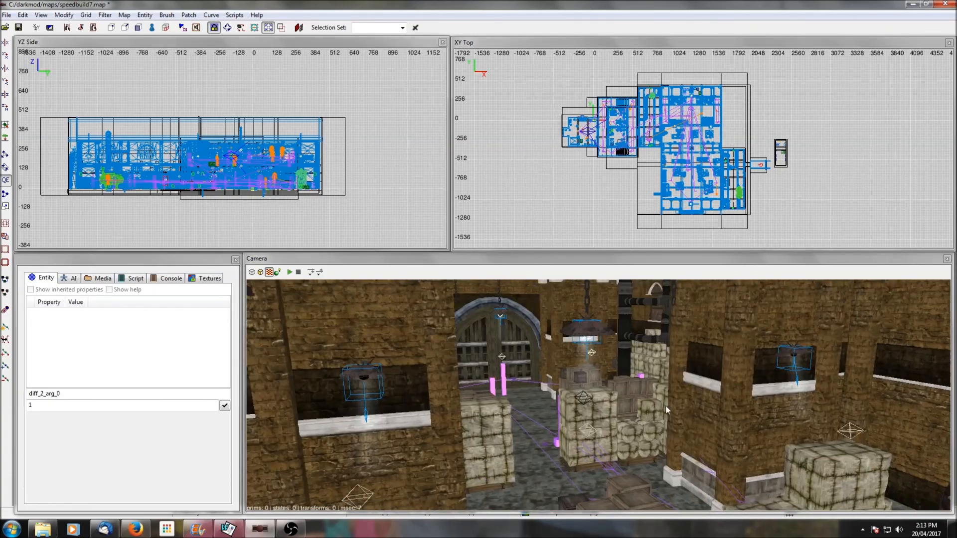
scroll(598, 395, up, 5)
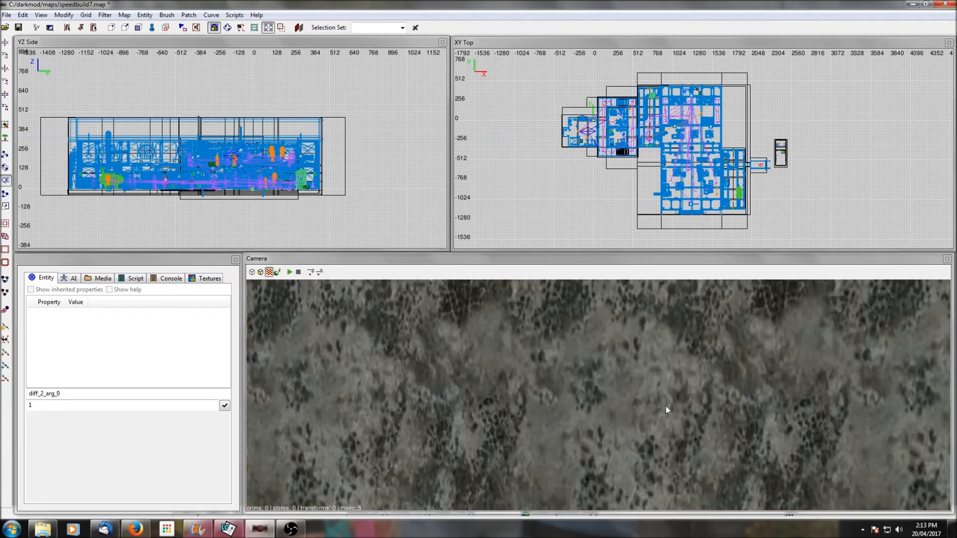